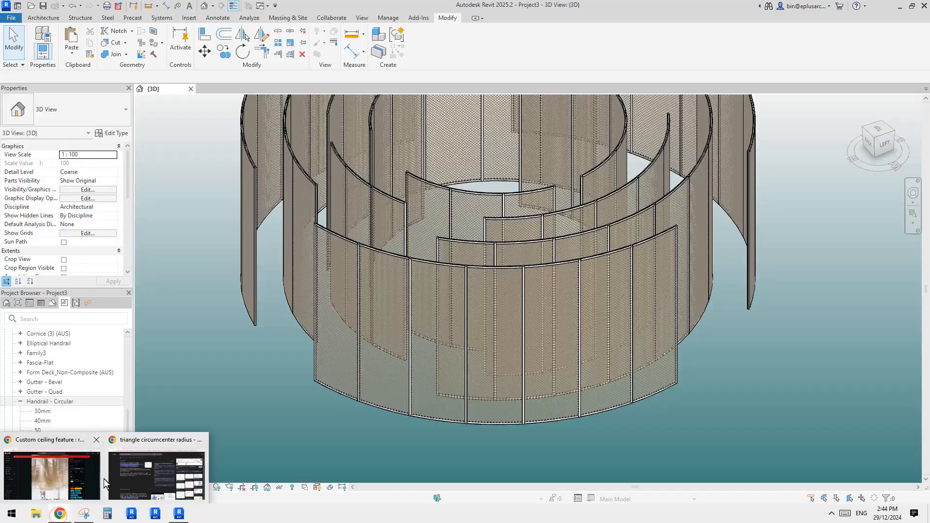
Switch to Chrome and examine the reference photos of the custom ceiling feature in the Reddit post
{"action": "left_click", "coordinate": [100, 479]}
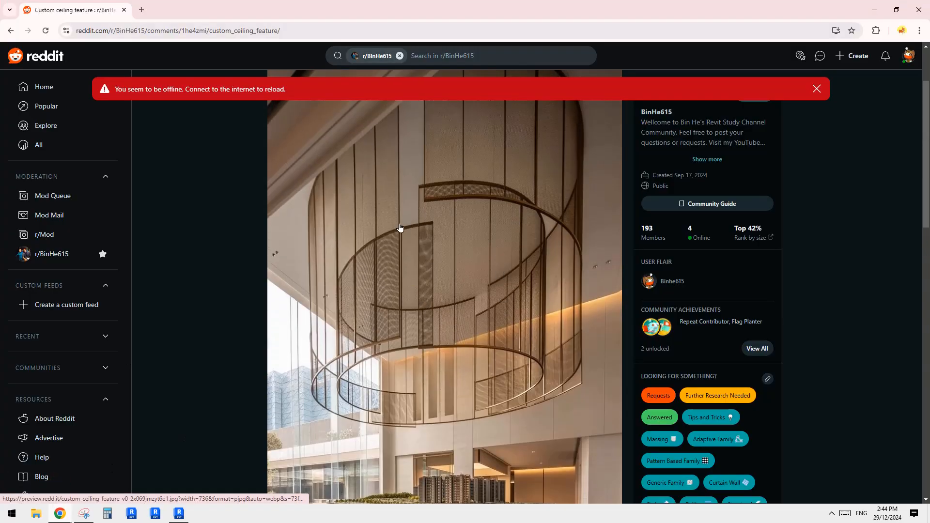
{"action": "scroll", "coordinate": [436, 216], "scroll_direction": "down", "scroll_amount": 2}
{"action": "scroll", "coordinate": [490, 215], "scroll_direction": "down", "scroll_amount": 1}
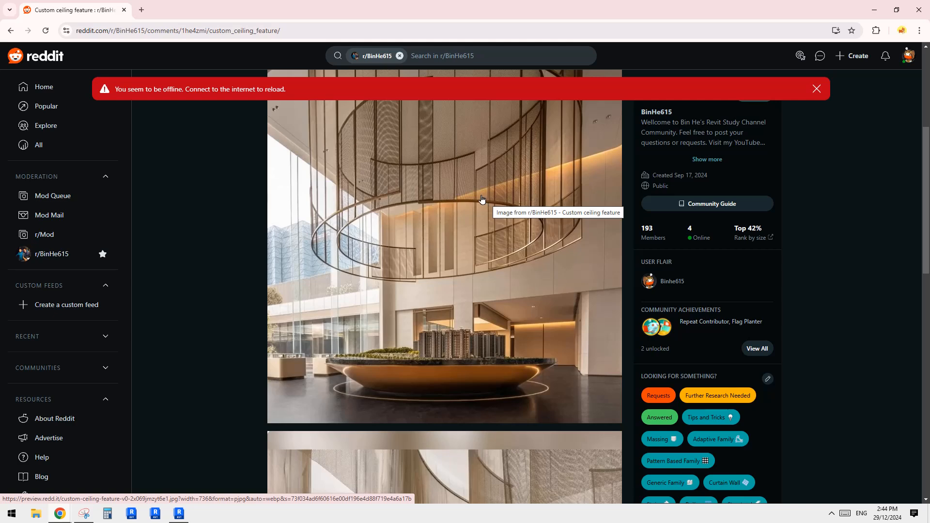
{"action": "scroll", "coordinate": [452, 234], "scroll_direction": "down", "scroll_amount": 9}
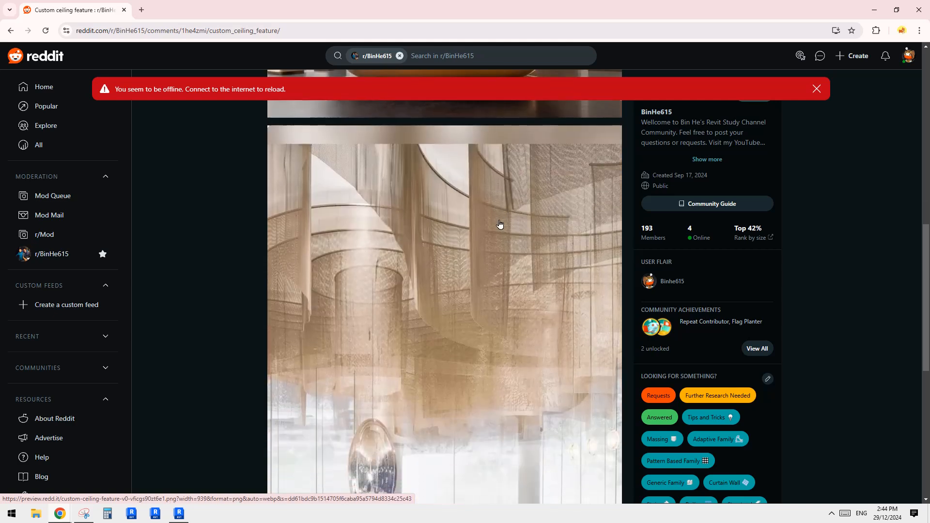
{"action": "scroll", "coordinate": [487, 247], "scroll_direction": "up", "scroll_amount": 1}
{"action": "scroll", "coordinate": [462, 217], "scroll_direction": "up", "scroll_amount": 1}
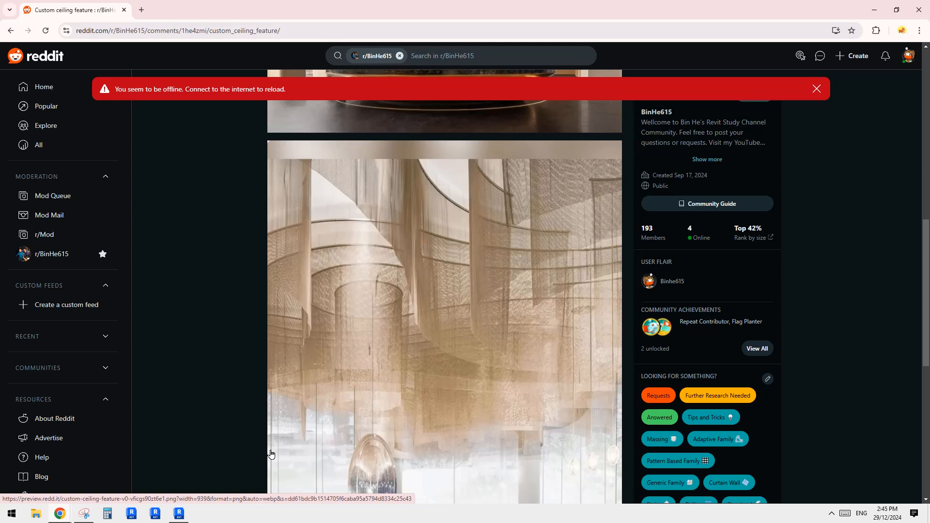
Compare the concentric curved panels of the Revit model in Project3 with the ceiling feature photo in Chrome, ending in Revit
{"action": "left_click", "coordinate": [179, 513]}
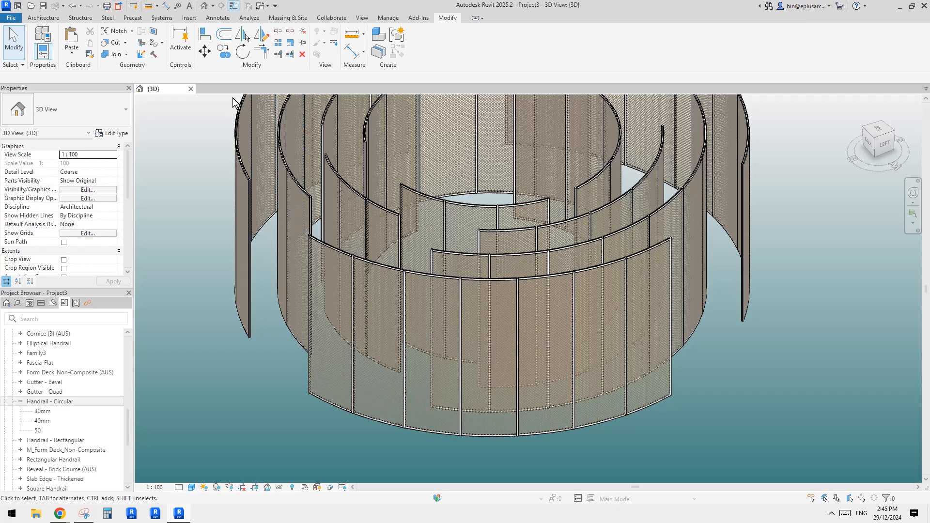
{"action": "middle_click_drag", "start_coordinate": [428, 236], "coordinate": [412, 244]}
{"action": "scroll", "coordinate": [470, 245], "scroll_direction": "down", "scroll_amount": 1}
{"action": "middle_click_drag", "start_coordinate": [839, 327], "coordinate": [514, 273]}
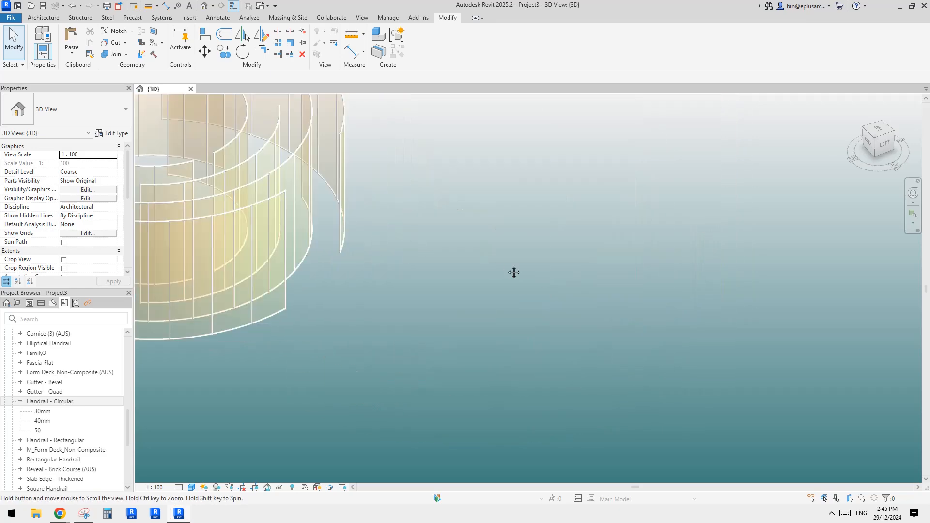
{"action": "middle_click_drag", "start_coordinate": [415, 245], "coordinate": [451, 251]}
{"action": "middle_click_drag", "start_coordinate": [493, 208], "coordinate": [488, 226]}
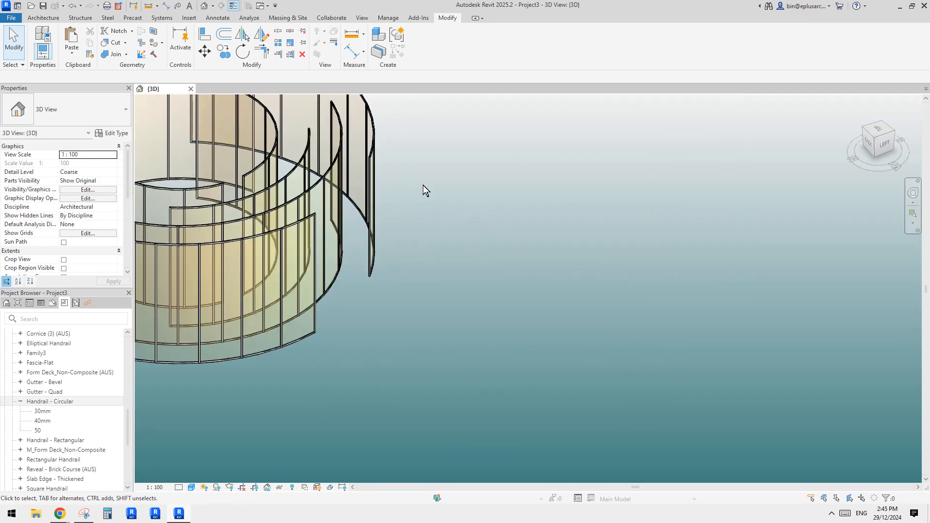
{"action": "middle_click_drag", "start_coordinate": [423, 186], "coordinate": [460, 199]}
{"action": "mouse_move", "coordinate": [59, 514]}
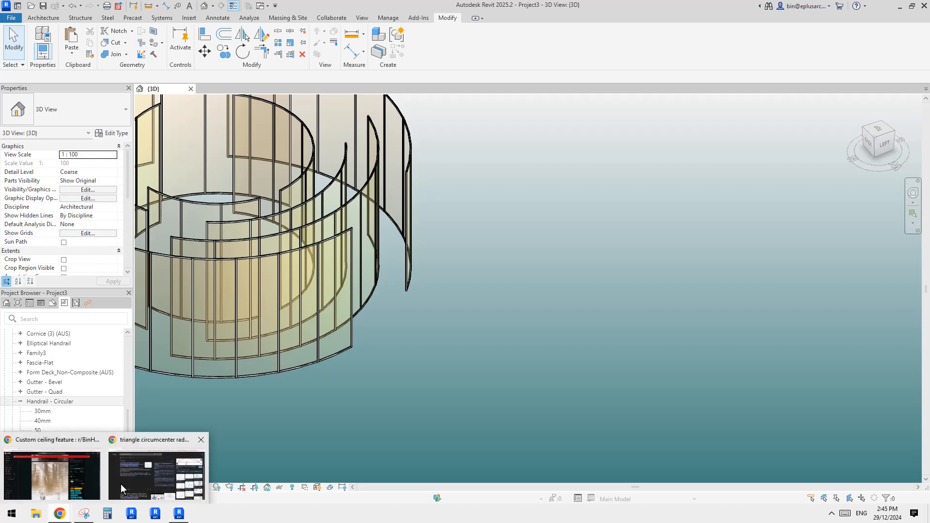
{"action": "left_click", "coordinate": [87, 478]}
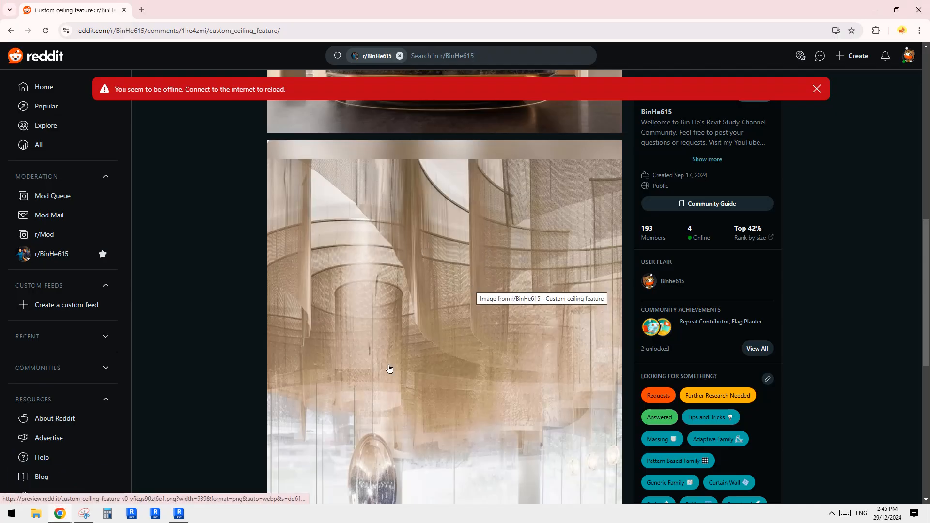
{"action": "left_click", "coordinate": [178, 514]}
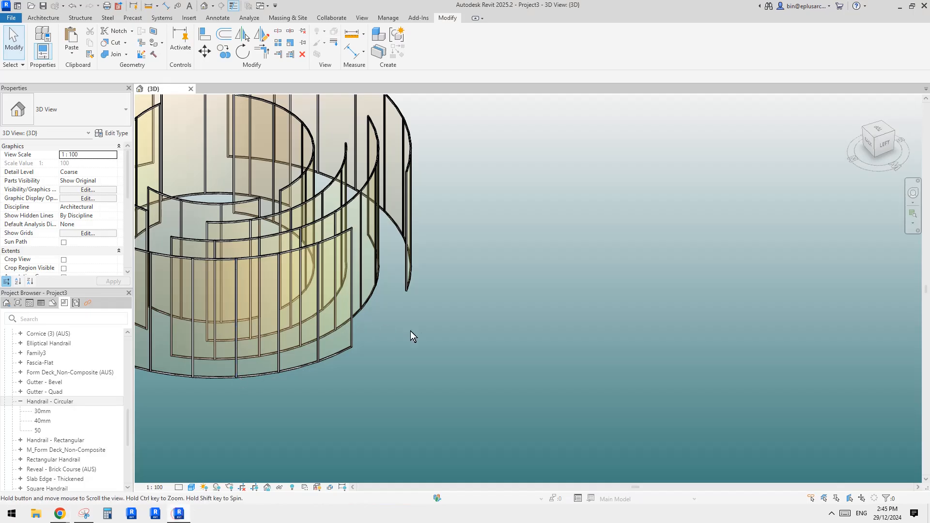
{"action": "middle_click_drag", "start_coordinate": [411, 334], "coordinate": [432, 339]}
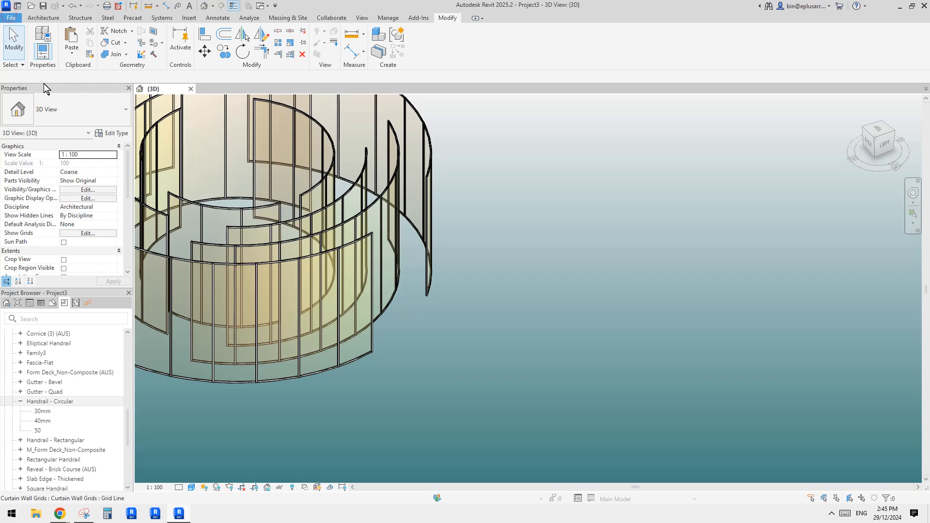
{"action": "left_click", "coordinate": [16, 19]}
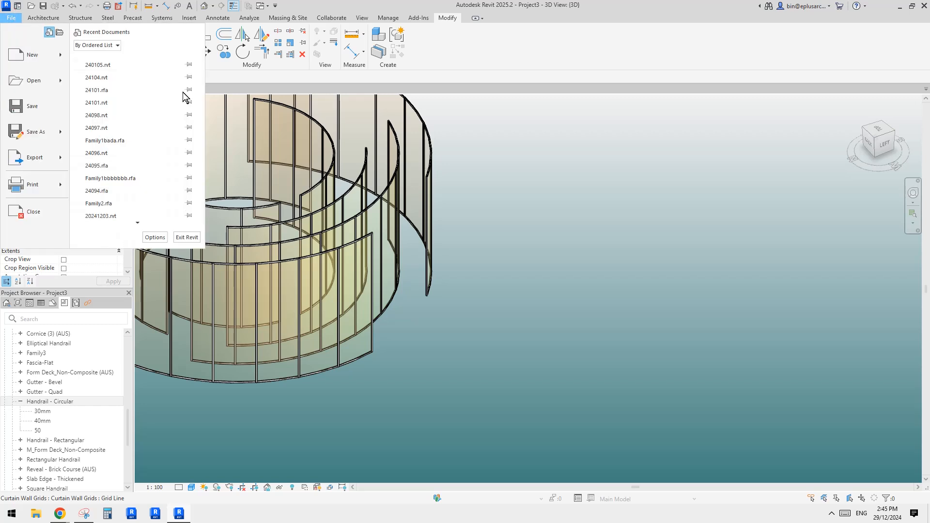
{"action": "left_click", "coordinate": [47, 59]}
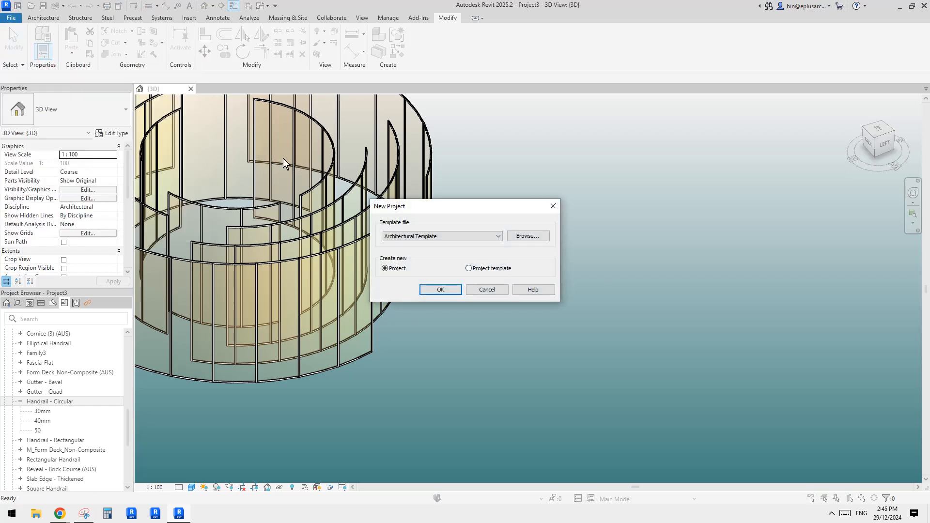
{"action": "left_click", "coordinate": [458, 235]}
{"action": "left_click", "coordinate": [499, 291]}
{"action": "left_click", "coordinate": [495, 290]}
Create a new family from the Metric Generic Model Adaptive.rft template
{"action": "left_click", "coordinate": [11, 18]}
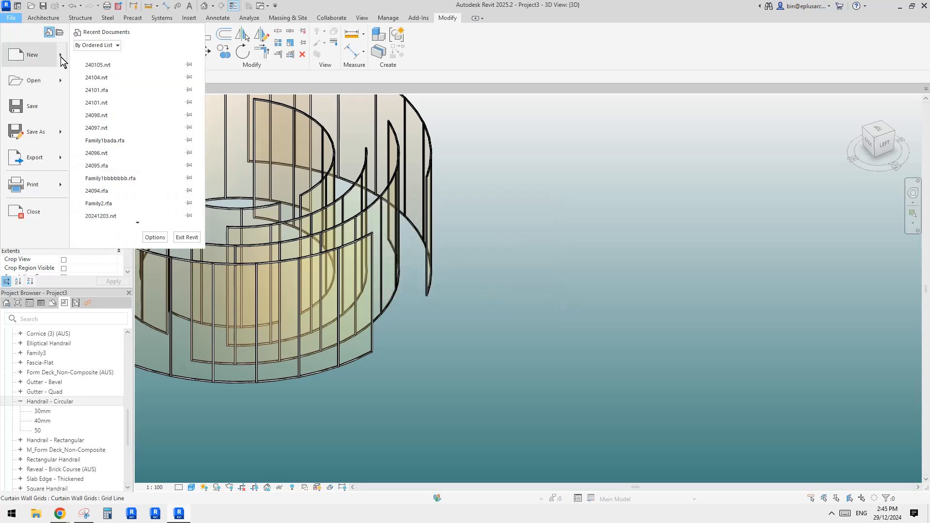
{"action": "left_click", "coordinate": [60, 54]}
{"action": "left_click", "coordinate": [125, 85]}
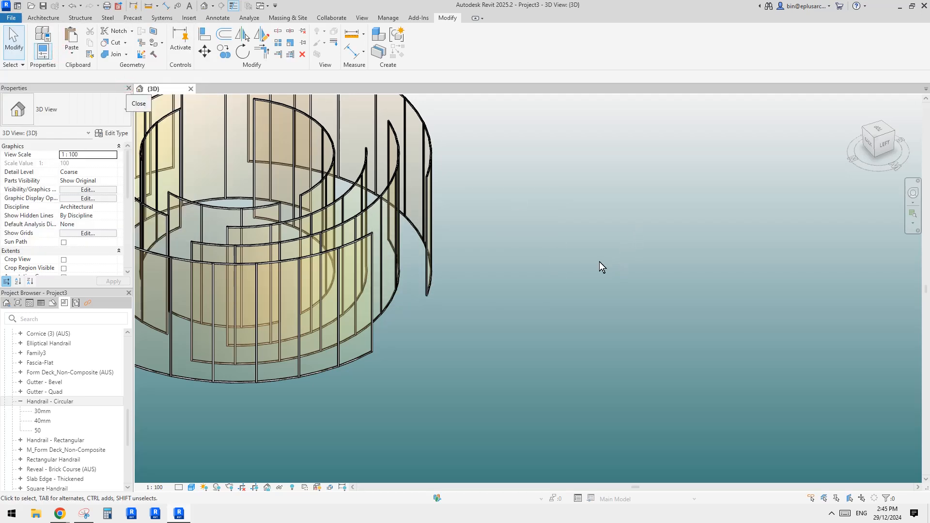
{"action": "scroll", "coordinate": [628, 272], "scroll_direction": "down", "scroll_amount": 6}
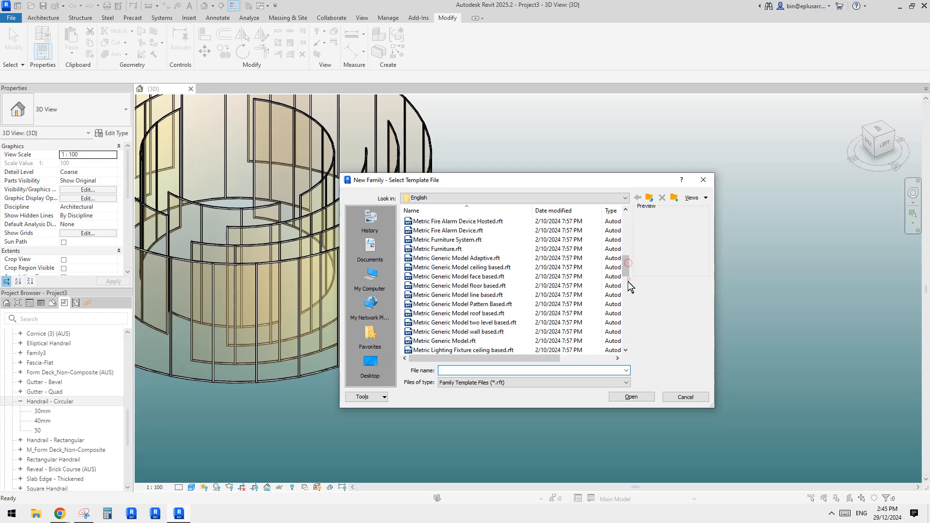
{"action": "left_click", "coordinate": [458, 257]}
{"action": "left_click", "coordinate": [625, 395]}
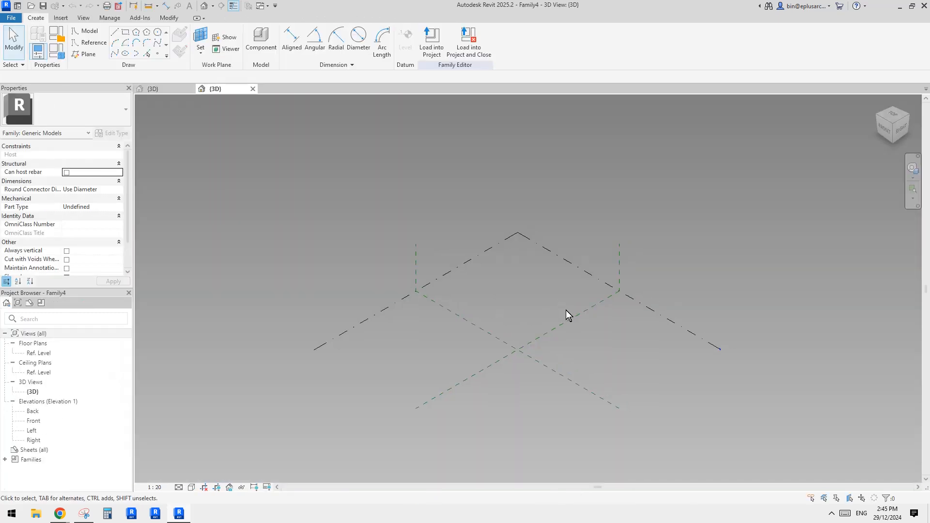
Check the curved mesh panels in the Chrome reference photo and return to the new family in Revit
{"action": "middle_click_drag", "start_coordinate": [517, 350], "coordinate": [519, 336]}
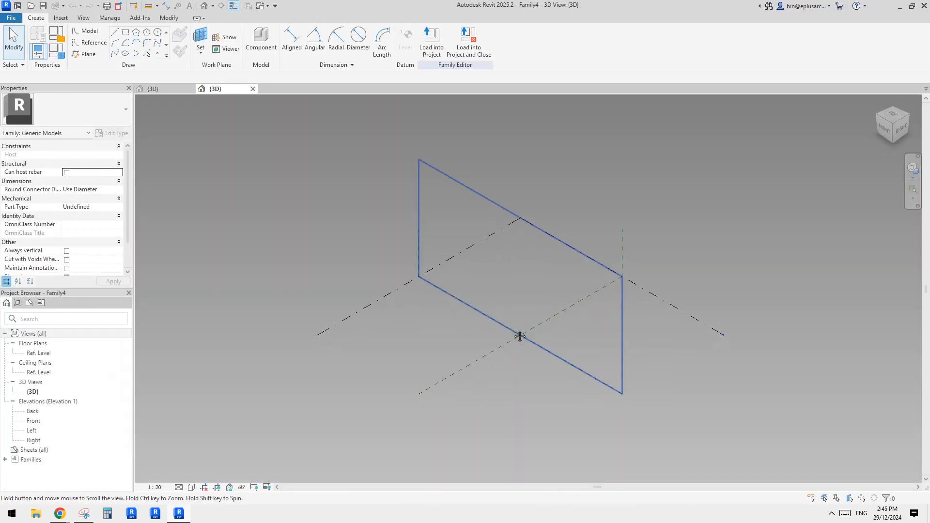
{"action": "left_click", "coordinate": [60, 513]}
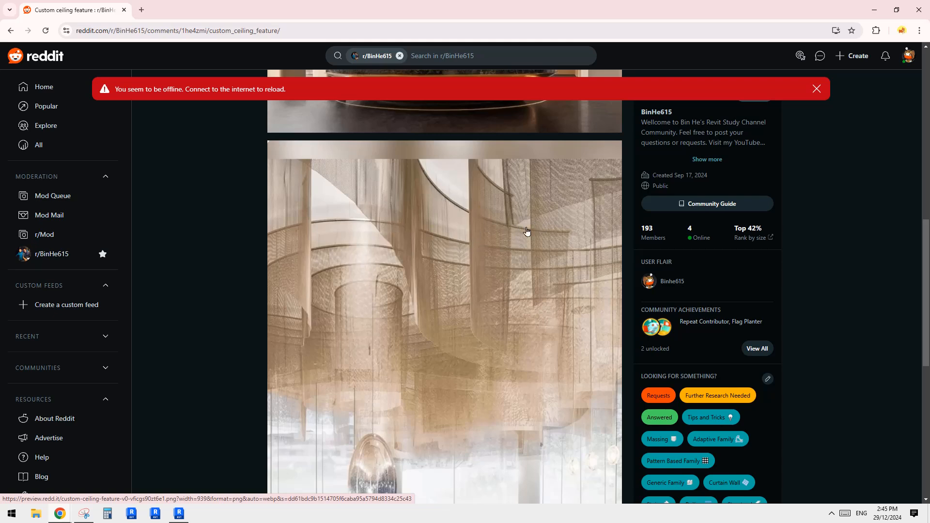
{"action": "left_click", "coordinate": [178, 514]}
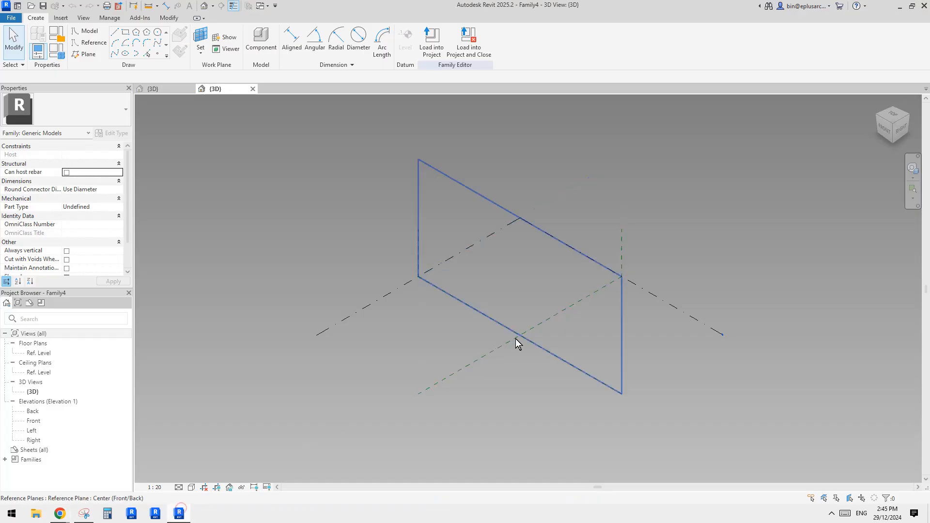
{"action": "middle_click_drag", "start_coordinate": [522, 339], "coordinate": [517, 357]}
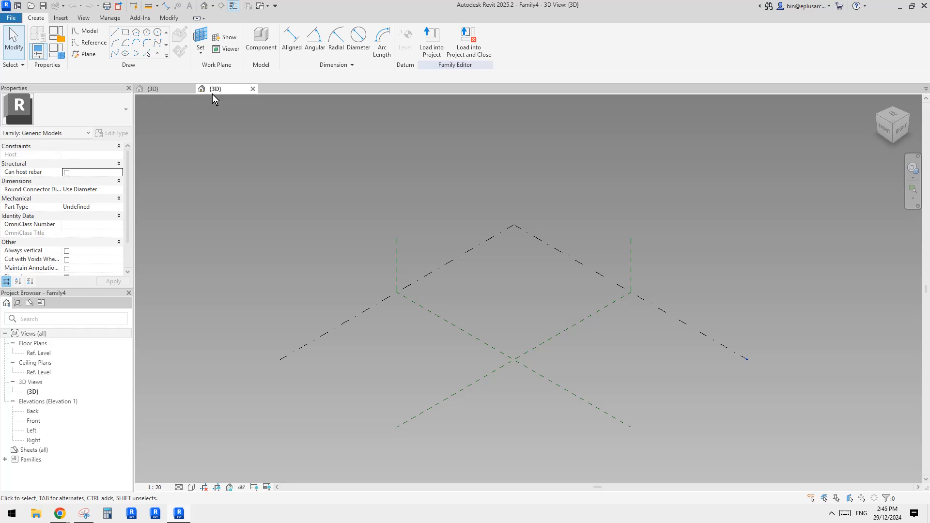
Place five reference points in a staggered row across the Ref. Level work plane
{"action": "mouse_move", "coordinate": [473, 330]}
{"action": "middle_mouse_down"}
{"action": "mouse_move", "coordinate": [495, 341]}
{"action": "mouse_move", "coordinate": [484, 339]}
{"action": "middle_mouse_up"}
{"action": "left_click", "coordinate": [158, 53]}
{"action": "scroll", "coordinate": [561, 320], "scroll_direction": "up", "scroll_amount": 1}
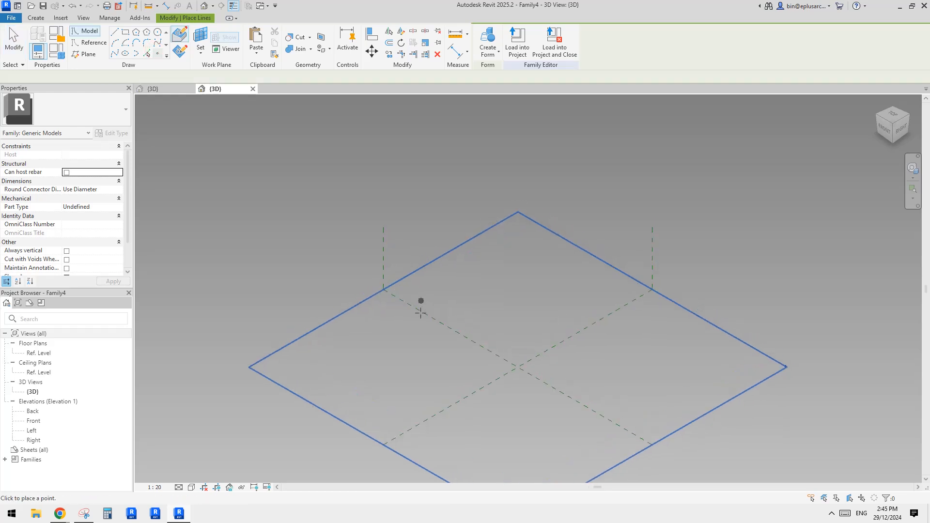
{"action": "left_click", "coordinate": [495, 325]}
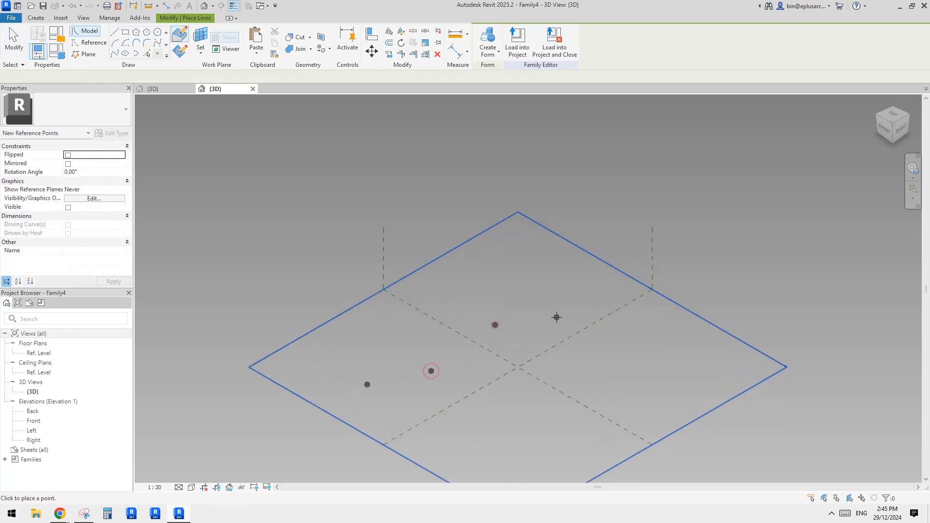
{"action": "left_click", "coordinate": [652, 324]}
{"action": "key", "text": "Escape"}
{"action": "key", "text": "Escape"}
Select all five reference points and make them adaptive
{"action": "left_click_drag", "start_coordinate": [301, 257], "coordinate": [664, 391]}
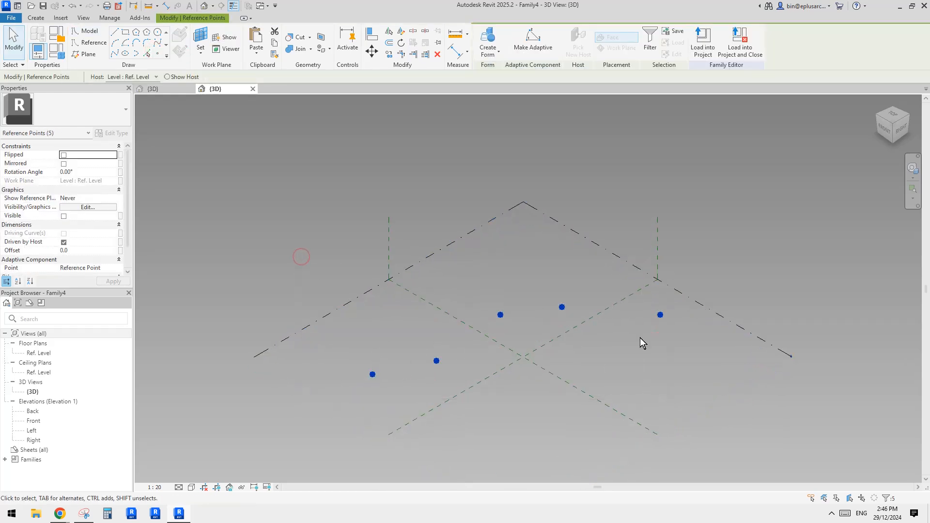
{"action": "scroll", "coordinate": [556, 320], "scroll_direction": "up", "scroll_amount": 1}
{"action": "left_click_drag", "start_coordinate": [302, 250], "coordinate": [806, 440]}
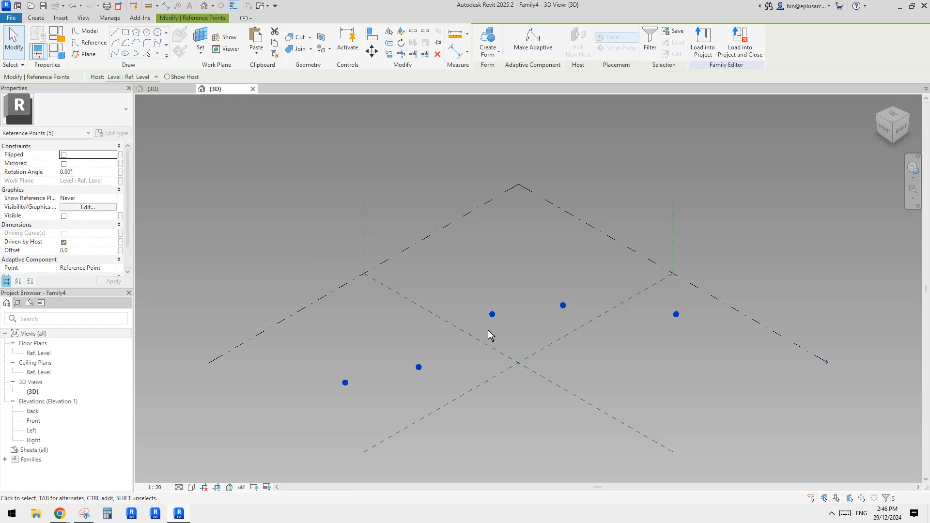
{"action": "middle_click_drag", "start_coordinate": [493, 369], "coordinate": [493, 365]}
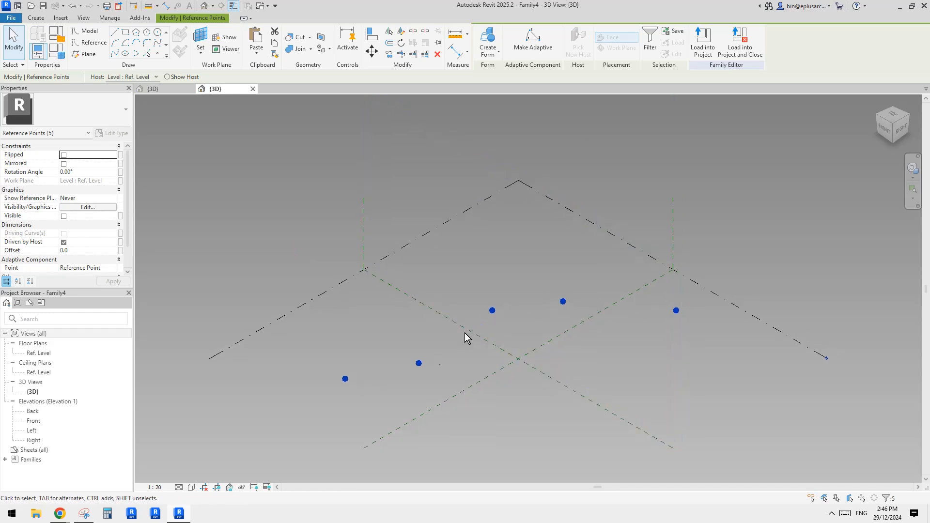
{"action": "scroll", "coordinate": [504, 337], "scroll_direction": "up", "scroll_amount": 2}
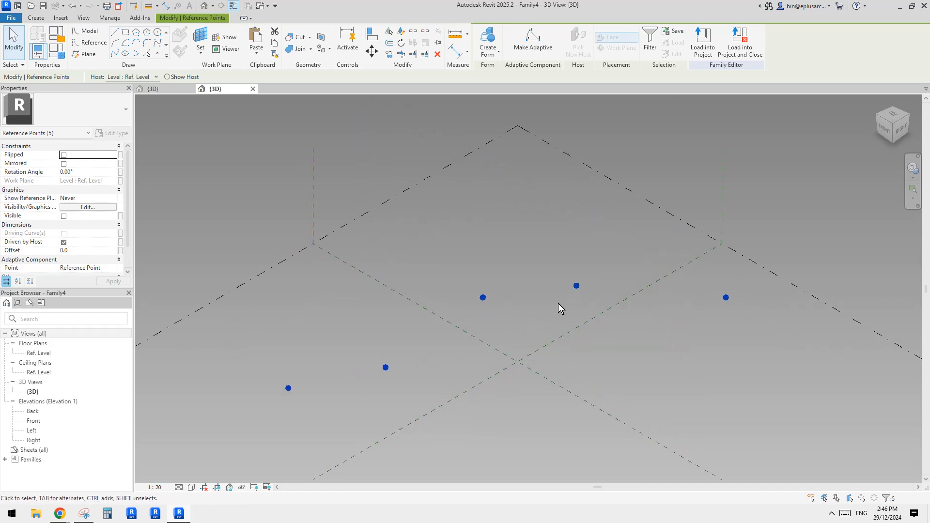
{"action": "left_click", "coordinate": [533, 42]}
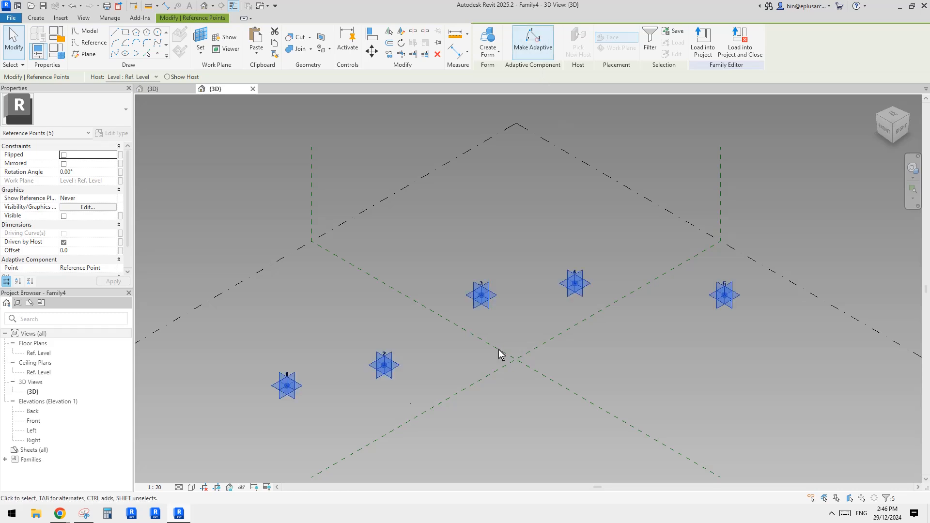
{"action": "middle_click_drag", "start_coordinate": [536, 297], "coordinate": [560, 287]}
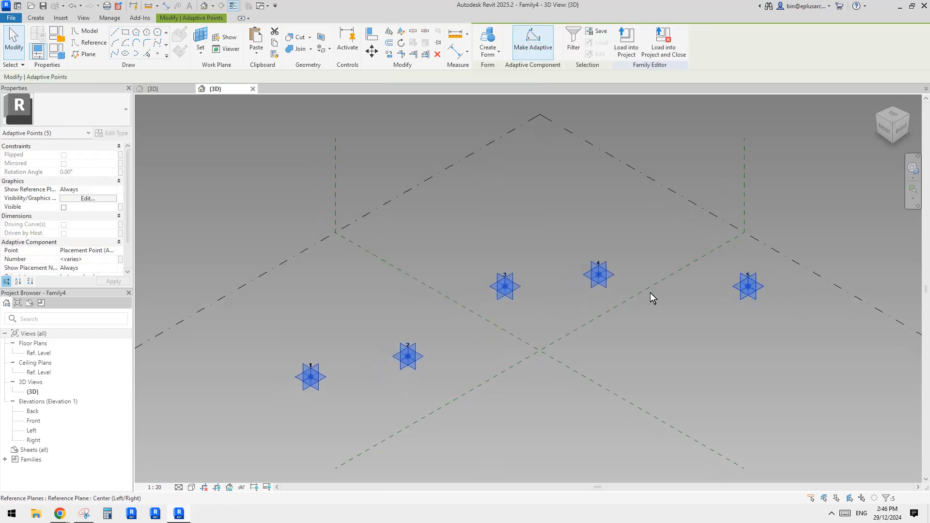
Create a spline through the five adaptive points and turn it into a reference line
{"action": "left_click", "coordinate": [114, 55]}
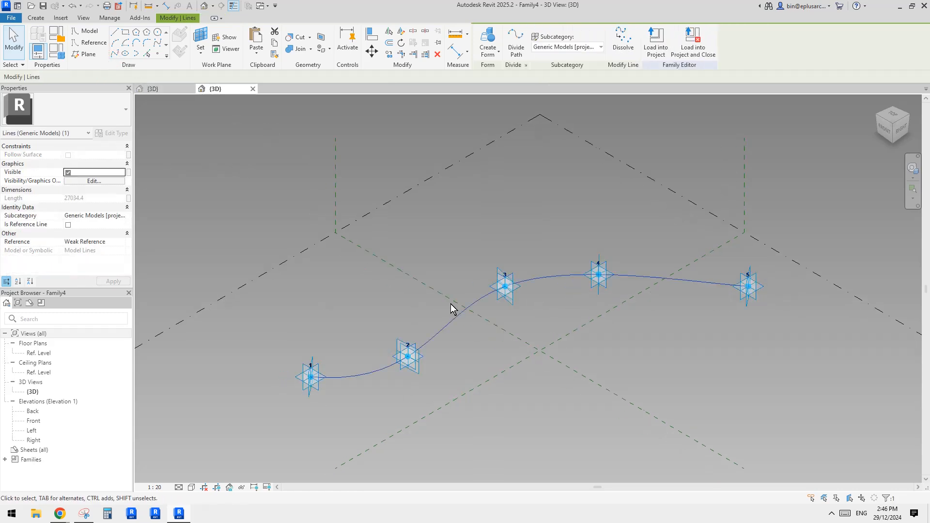
{"action": "left_click", "coordinate": [68, 225]}
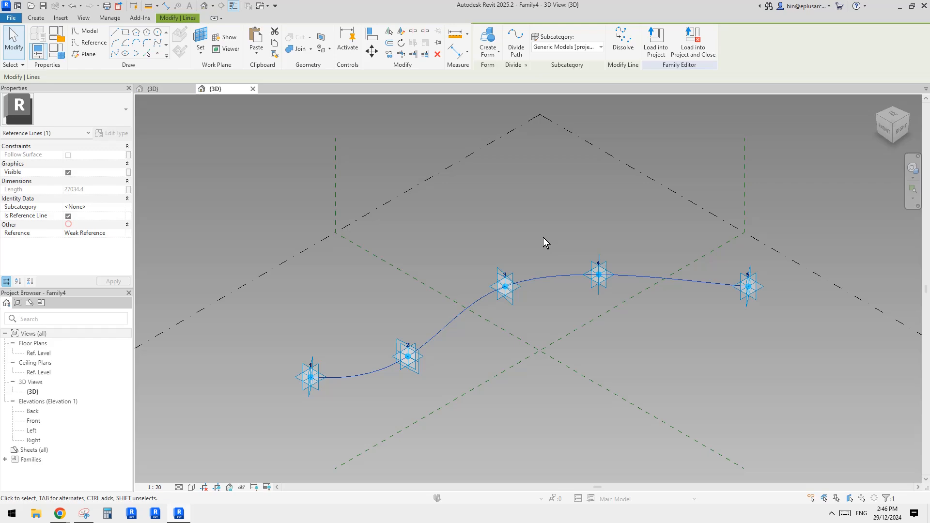
{"action": "left_click", "coordinate": [569, 272]}
Inspect the selected reference line's end work plane at adaptive point 1, and check the ceiling feature photo in Chrome
{"action": "middle_click_drag", "start_coordinate": [594, 292], "coordinate": [577, 266]}
{"action": "left_click", "coordinate": [577, 266]}
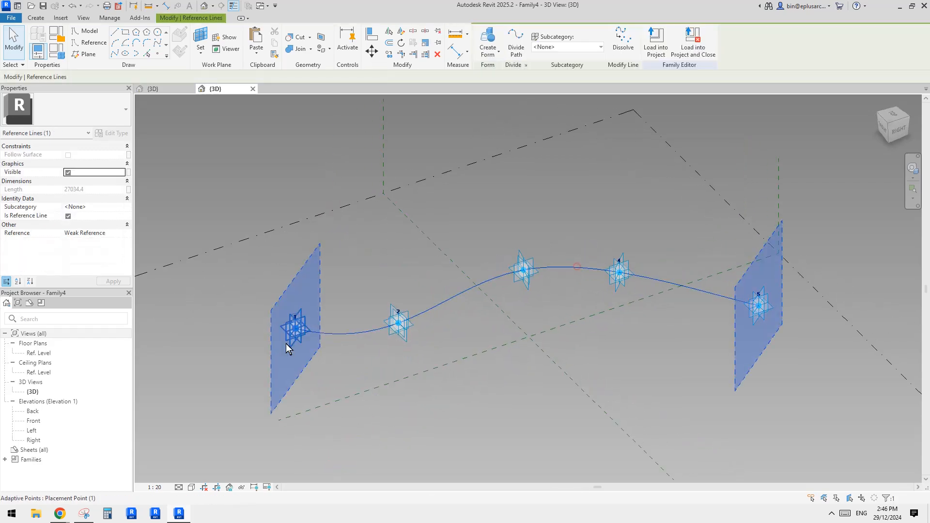
{"action": "middle_click_drag", "start_coordinate": [652, 292], "coordinate": [402, 326], "text": "shift"}
{"action": "scroll", "coordinate": [395, 323], "scroll_direction": "up", "scroll_amount": 3}
{"action": "middle_click_drag", "start_coordinate": [399, 231], "coordinate": [418, 215]}
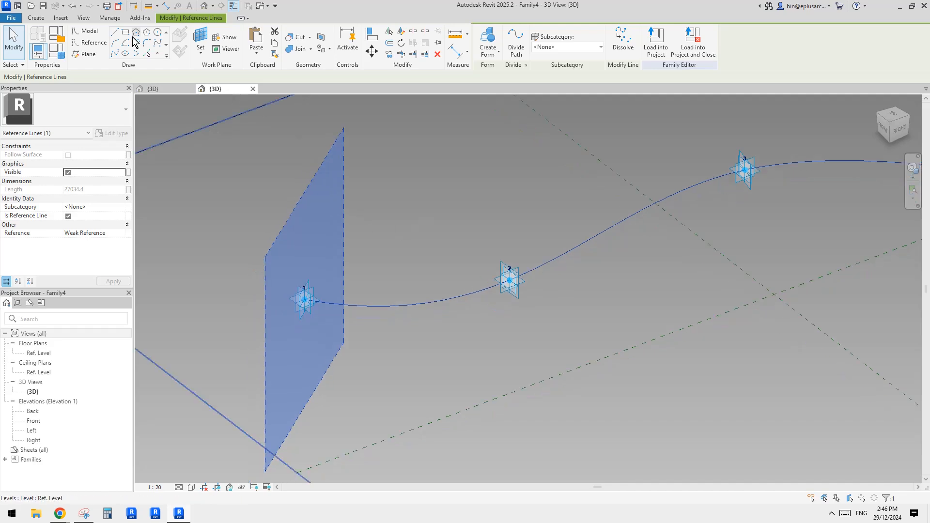
{"action": "mouse_move", "coordinate": [61, 514]}
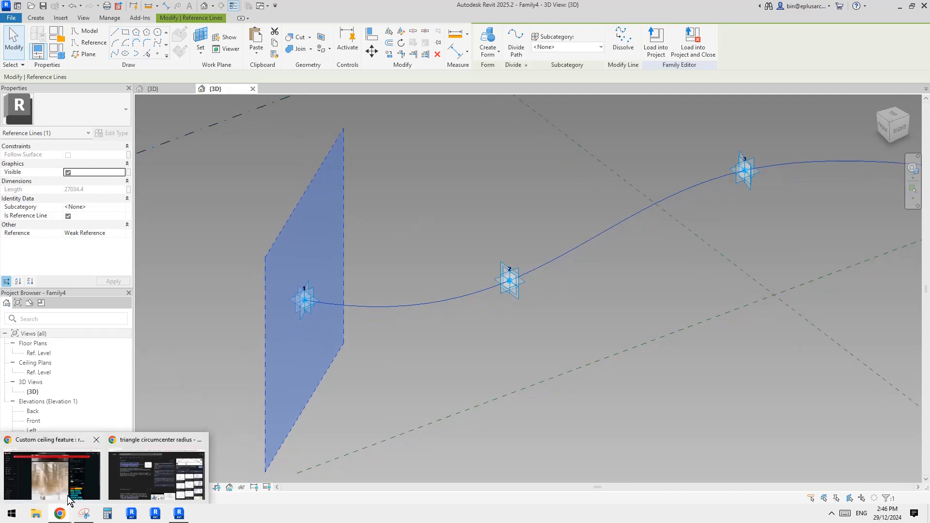
{"action": "left_click", "coordinate": [51, 478]}
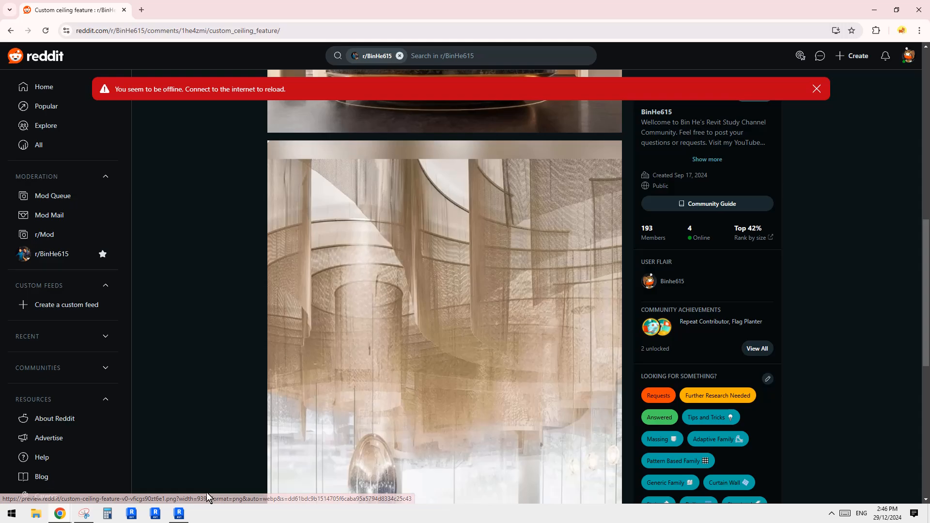
Return to Revit and place a reference point on the spline between adaptive points 1 and 2
{"action": "left_click", "coordinate": [179, 514]}
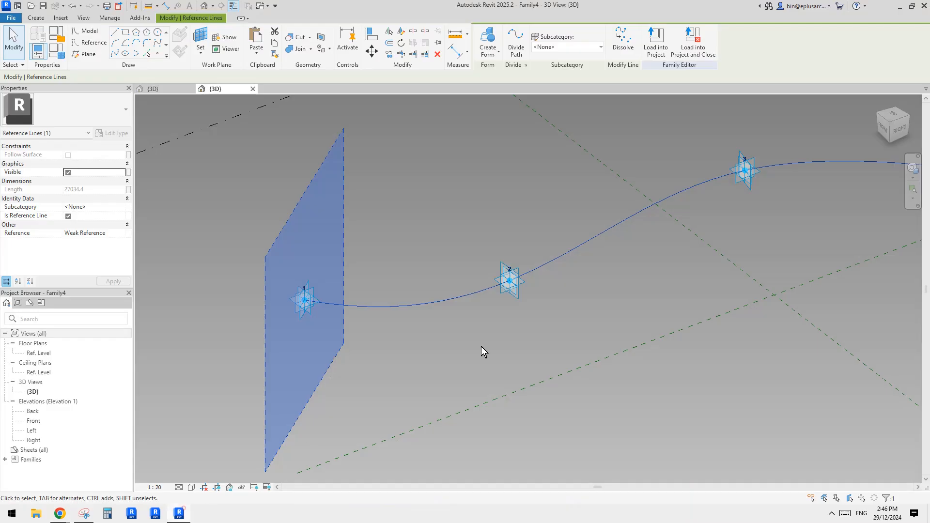
{"action": "left_click", "coordinate": [91, 42]}
{"action": "left_click", "coordinate": [158, 53]}
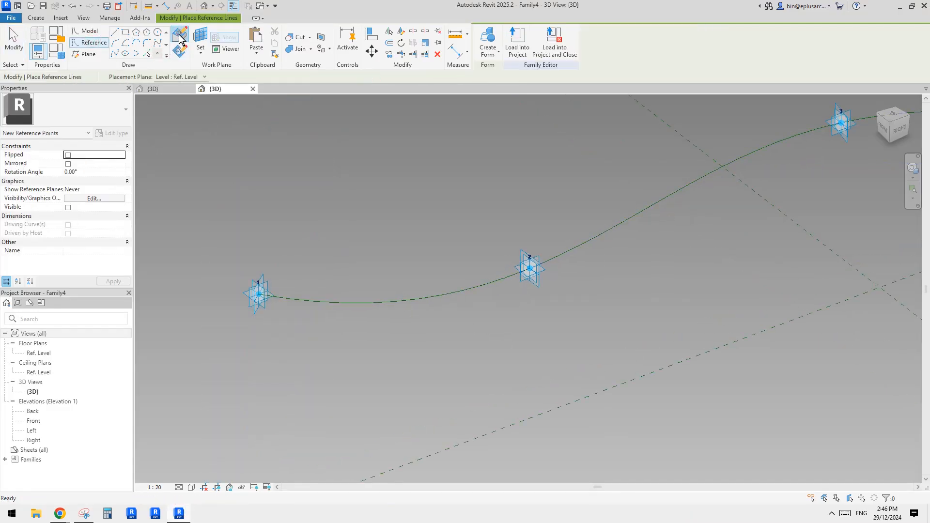
{"action": "left_click", "coordinate": [179, 35]}
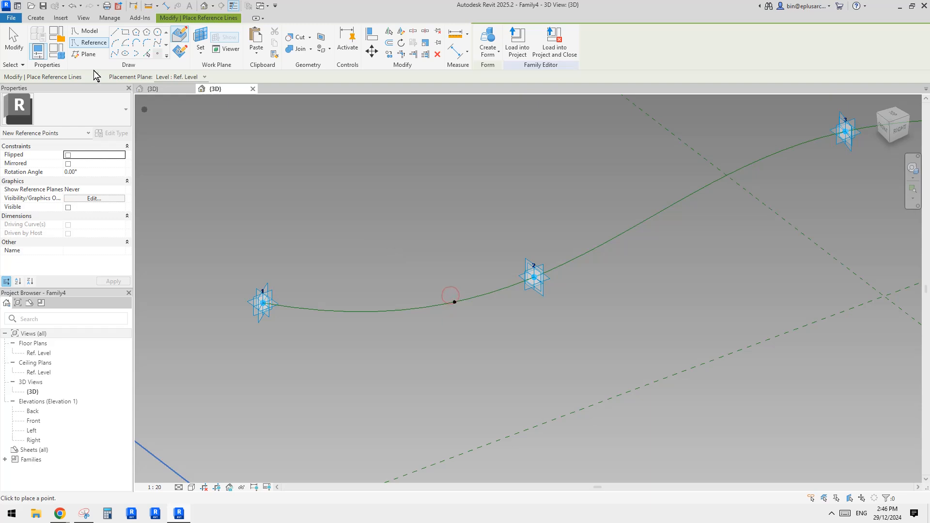
{"action": "scroll", "coordinate": [290, 199], "scroll_direction": "down", "scroll_amount": 1}
{"action": "mouse_move", "coordinate": [286, 199]}
{"action": "middle_mouse_down", "text": "shift"}
{"action": "mouse_move", "coordinate": [301, 198]}
{"action": "mouse_move", "coordinate": [316, 223]}
{"action": "middle_mouse_up", "text": "shift"}
{"action": "scroll", "coordinate": [293, 198], "scroll_direction": "up", "scroll_amount": 2}
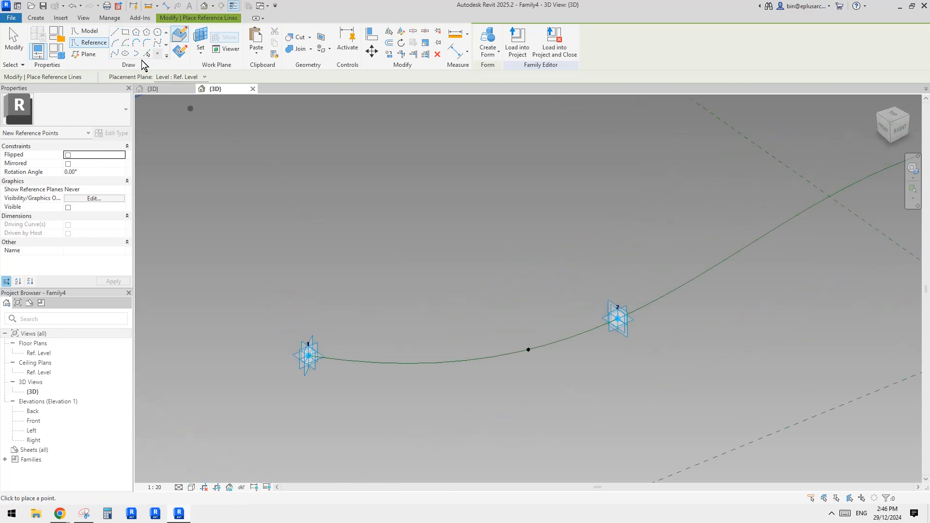
Draw a reference-line rectangle about 180 by 80 on the new reference point's work plane, starting at that point
{"action": "left_click", "coordinate": [125, 32]}
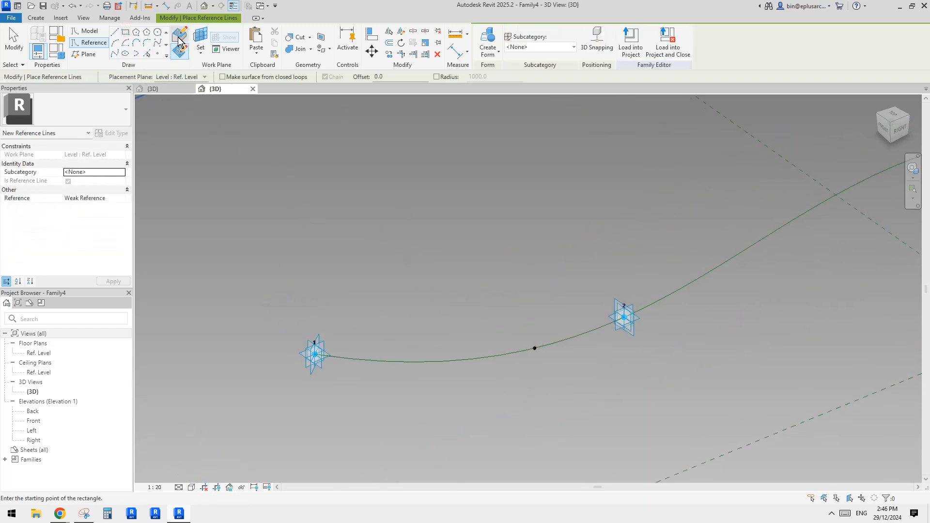
{"action": "left_click", "coordinate": [200, 38]}
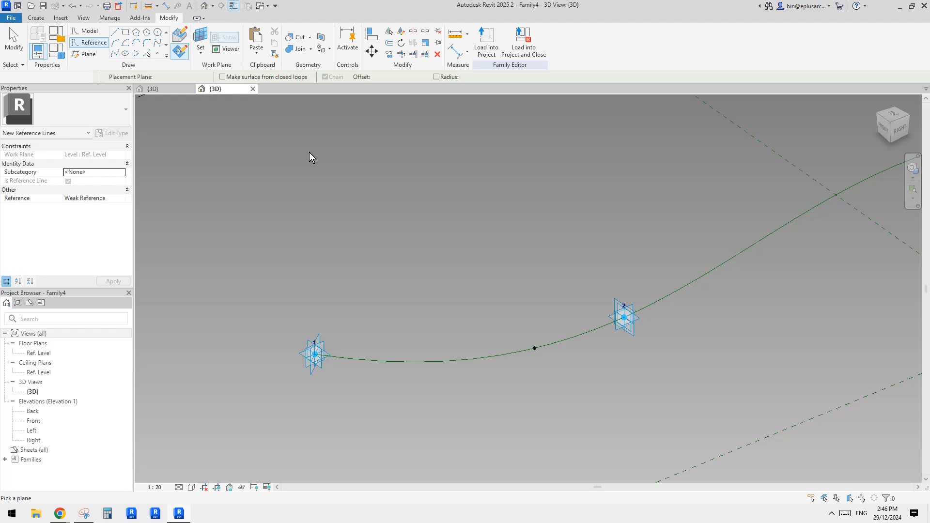
{"action": "left_click", "coordinate": [535, 350]}
{"action": "middle_click_drag", "start_coordinate": [536, 350], "coordinate": [516, 288], "text": "shift"}
{"action": "middle_click_drag", "start_coordinate": [516, 288], "coordinate": [462, 119]}
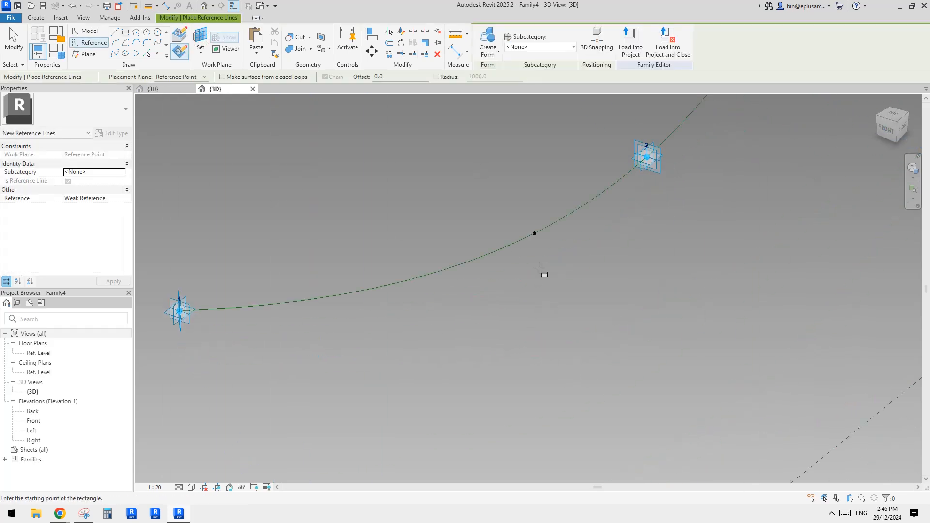
{"action": "scroll", "coordinate": [539, 269], "scroll_direction": "up", "scroll_amount": 2}
{"action": "left_click", "coordinate": [534, 223]}
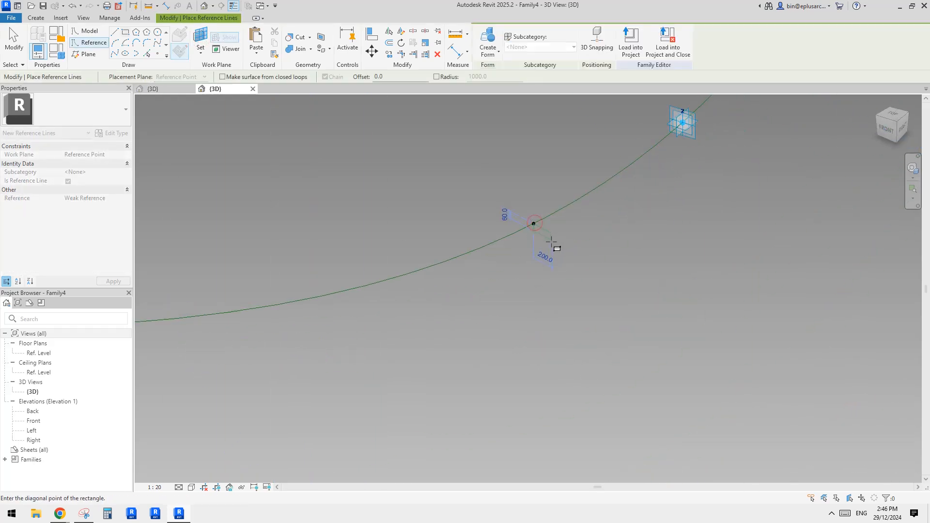
{"action": "left_click", "coordinate": [552, 243]}
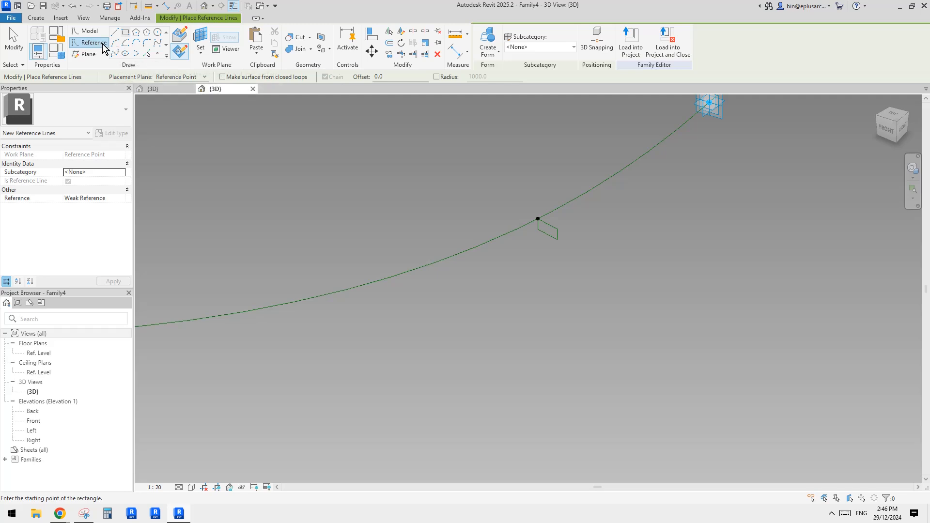
{"action": "middle_click_drag", "start_coordinate": [643, 235], "coordinate": [620, 272]}
{"action": "scroll", "coordinate": [541, 285], "scroll_direction": "up", "scroll_amount": 2}
{"action": "middle_click_drag", "start_coordinate": [543, 292], "coordinate": [545, 297]}
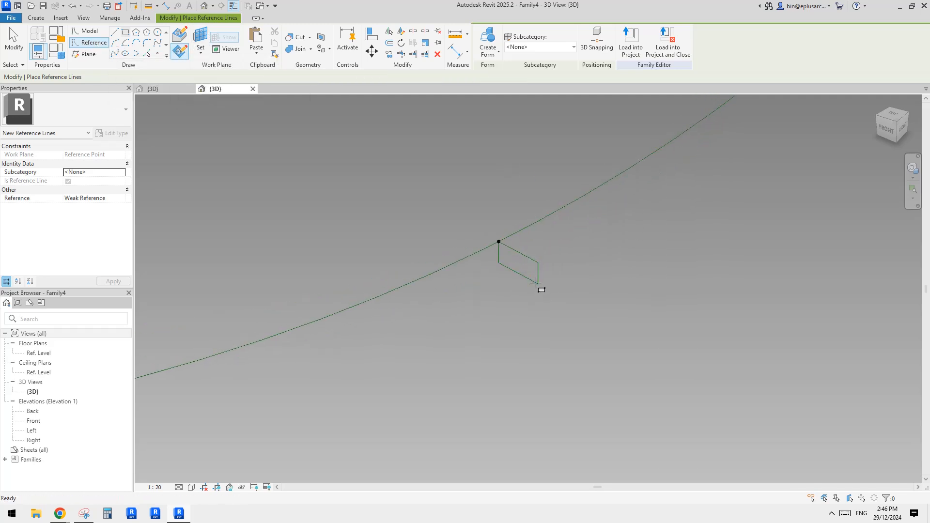
{"action": "key", "text": "Escape"}
Set the rectangle's width to 150
{"action": "left_click_drag", "start_coordinate": [529, 248], "coordinate": [555, 300]}
{"action": "middle_click_drag", "start_coordinate": [525, 240], "coordinate": [580, 266]}
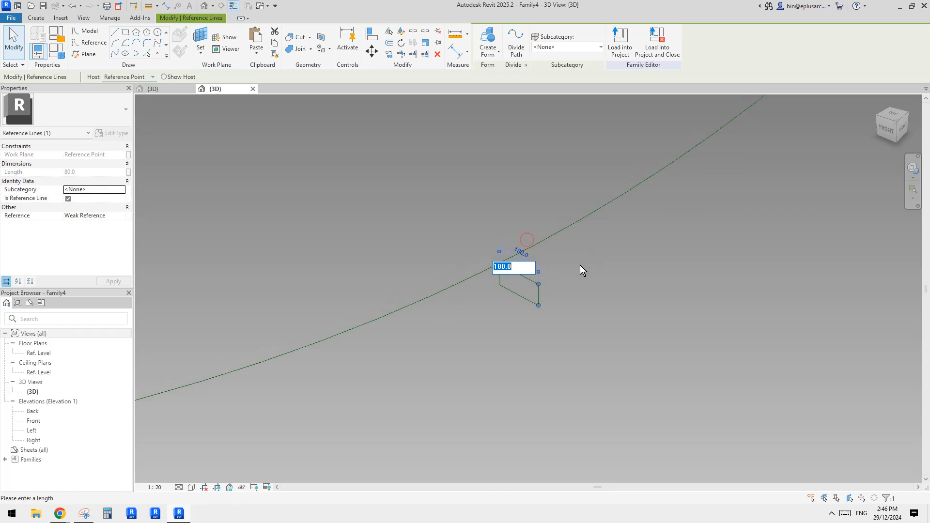
{"action": "type", "text": "150"}
{"action": "key", "text": "Return"}
{"action": "left_click", "coordinate": [625, 275]}
{"action": "scroll", "coordinate": [513, 292], "scroll_direction": "up", "scroll_amount": 1}
{"action": "key", "text": "Tab"}
{"action": "left_click", "coordinate": [471, 278]}
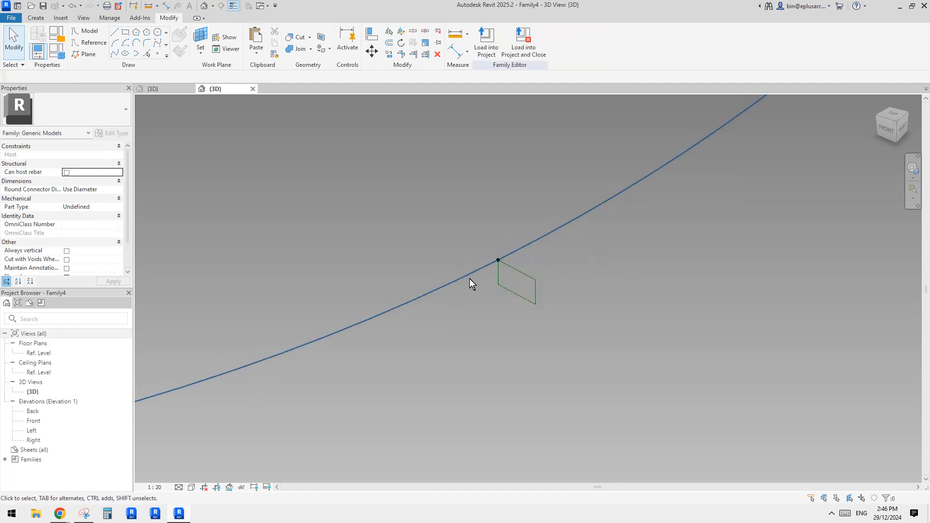
{"action": "middle_click_drag", "start_coordinate": [471, 278], "coordinate": [555, 325]}
{"action": "middle_click_drag", "start_coordinate": [609, 344], "coordinate": [515, 293]}
{"action": "left_click", "coordinate": [568, 324]}
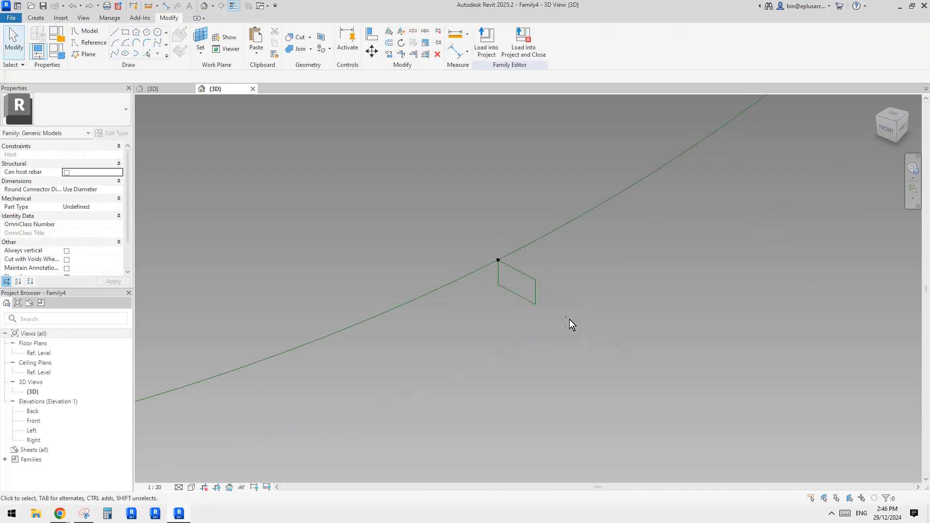
Set the rectangle's height to 50
{"action": "left_click_drag", "start_coordinate": [484, 281], "coordinate": [548, 312]}
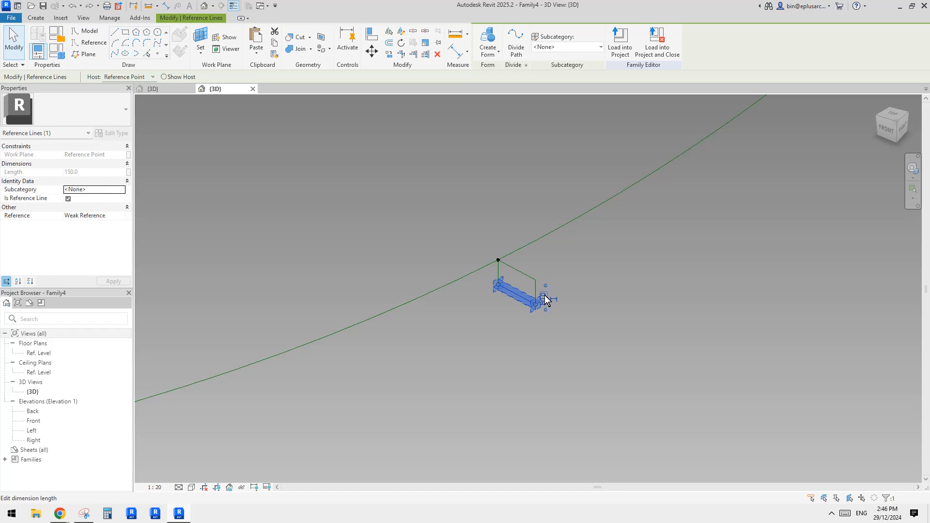
{"action": "left_click", "coordinate": [544, 296]}
{"action": "middle_click_drag", "start_coordinate": [593, 290], "coordinate": [592, 296]}
{"action": "type", "text": "50"}
{"action": "left_click", "coordinate": [614, 299]}
{"action": "key", "text": "Tab"}
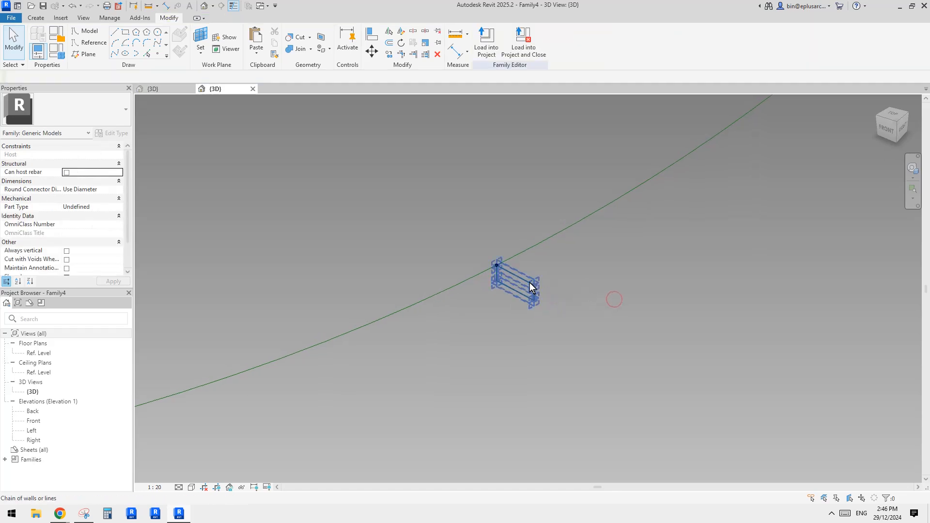
{"action": "left_click", "coordinate": [531, 284]}
{"action": "scroll", "coordinate": [489, 242], "scroll_direction": "up", "scroll_amount": 1}
{"action": "key", "text": "m"}
{"action": "key", "text": "v"}
{"action": "left_click", "coordinate": [548, 311]}
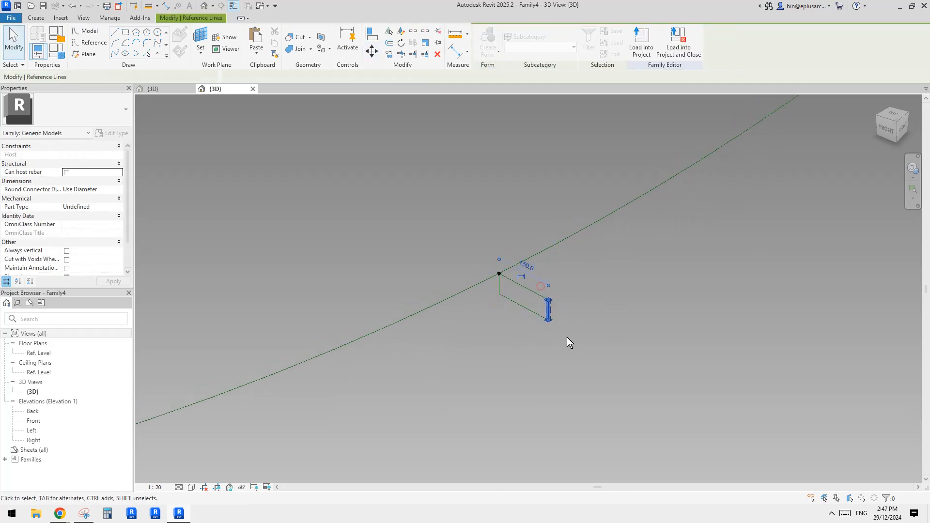
{"action": "left_click", "coordinate": [567, 337]}
{"action": "key", "text": "Tab"}
{"action": "left_click", "coordinate": [532, 289]}
{"action": "key", "text": "m"}
{"action": "key", "text": "Escape"}
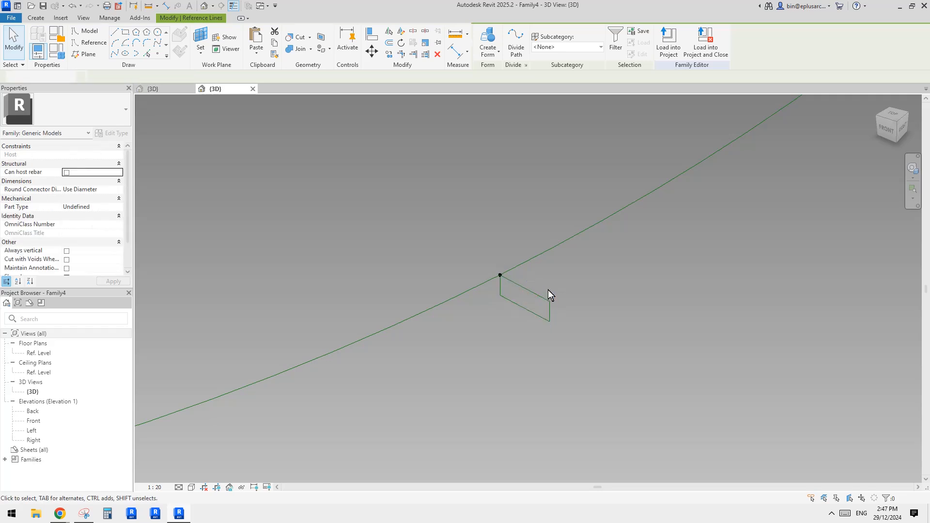
Set the rectangle's width to 100
{"action": "left_click", "coordinate": [550, 310]}
{"action": "left_click", "coordinate": [527, 268]}
{"action": "type", "text": "100"}
{"action": "key", "text": "Return"}
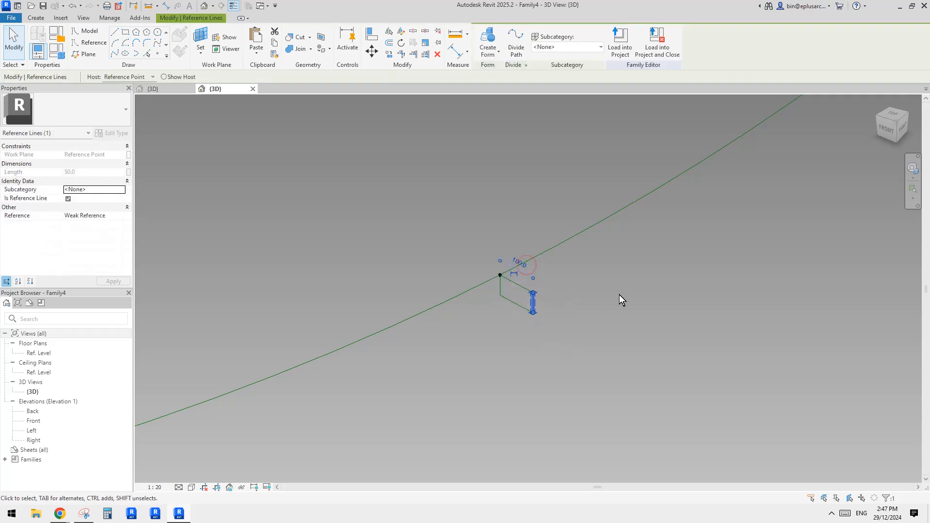
{"action": "left_click", "coordinate": [619, 295]}
Move the whole rectangle so the midpoint of its upper edge sits on the hosted reference point
{"action": "key", "text": "Tab"}
{"action": "left_click", "coordinate": [522, 289]}
{"action": "middle_click_drag", "start_coordinate": [535, 286], "coordinate": [536, 295]}
{"action": "key", "text": "m"}
{"action": "key", "text": "v"}
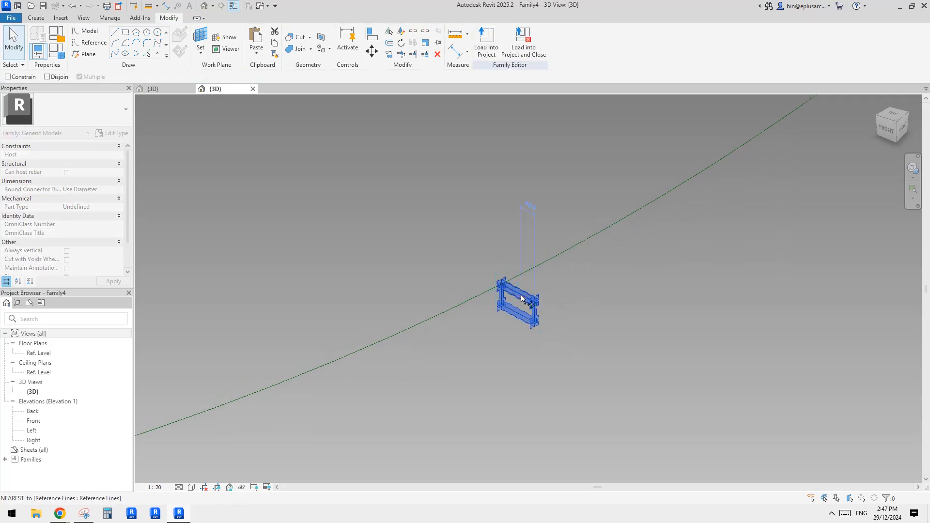
{"action": "left_click", "coordinate": [502, 284]}
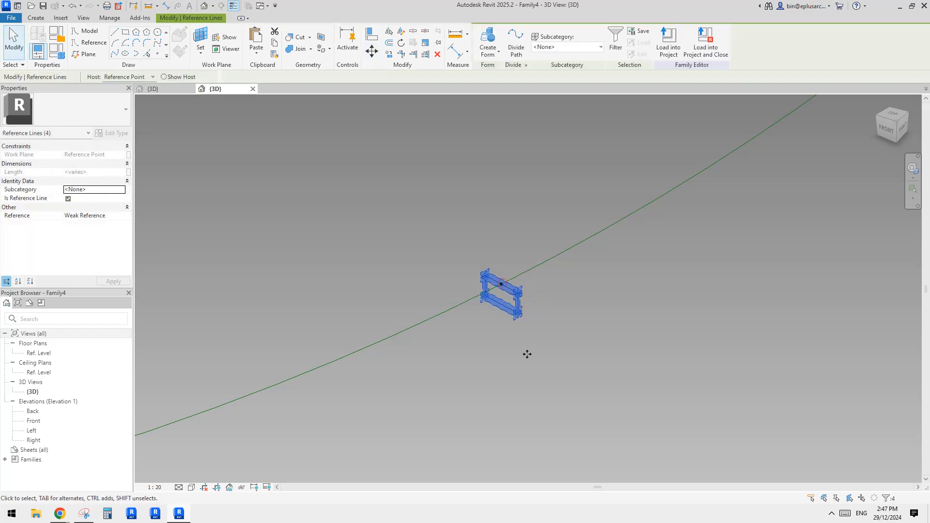
{"action": "left_click", "coordinate": [548, 355]}
Copy the hosted reference point together with its rectangle to a spot beside the spline
{"action": "scroll", "coordinate": [525, 282], "scroll_direction": "down", "scroll_amount": 2}
{"action": "scroll", "coordinate": [534, 301], "scroll_direction": "down", "scroll_amount": 3}
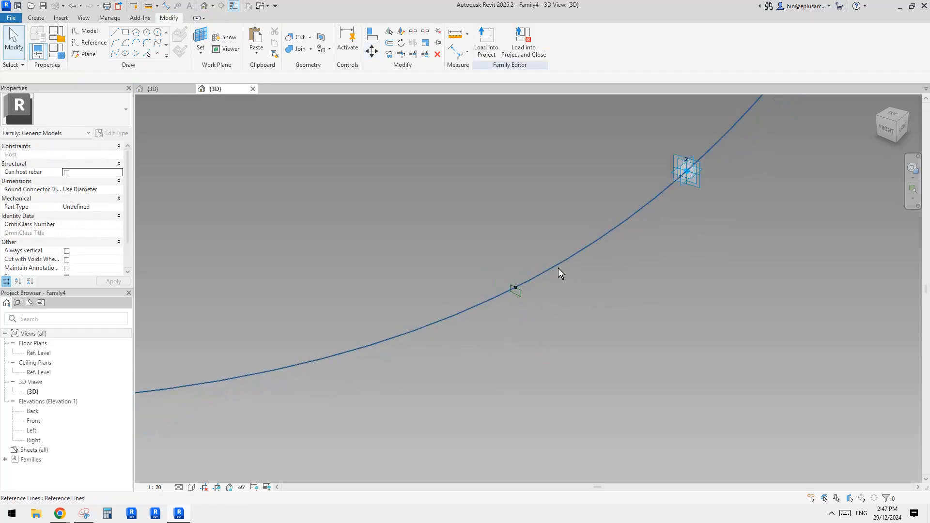
{"action": "middle_click_drag", "start_coordinate": [558, 269], "coordinate": [552, 343]}
{"action": "scroll", "coordinate": [520, 350], "scroll_direction": "up", "scroll_amount": 3}
{"action": "left_click_drag", "start_coordinate": [485, 352], "coordinate": [554, 388]}
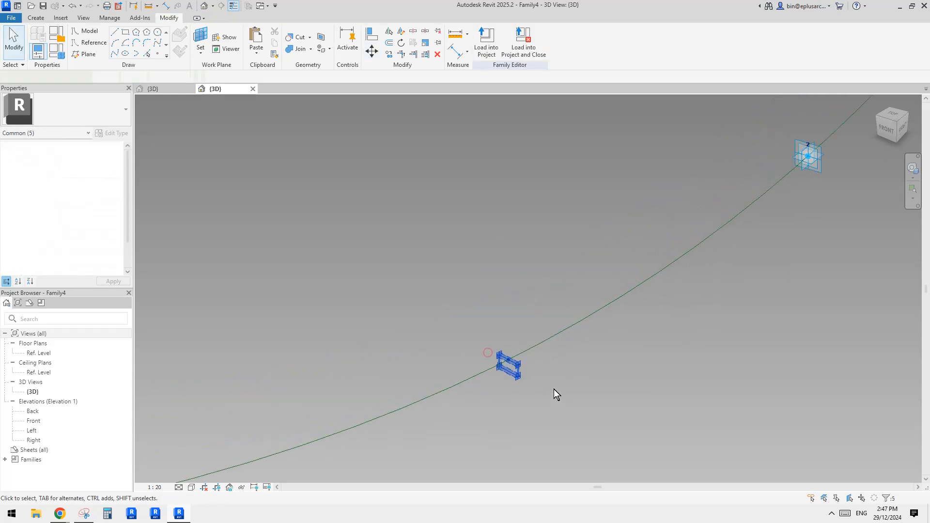
{"action": "key", "text": "c"}
{"action": "key", "text": "o"}
{"action": "left_click", "coordinate": [550, 374]}
{"action": "left_click", "coordinate": [630, 370]}
{"action": "scroll", "coordinate": [612, 365], "scroll_direction": "up", "scroll_amount": 2}
{"action": "key", "text": "Escape"}
Rehost the copied reference point onto the spline, between the original rectangle and adaptive point 2
{"action": "key", "text": "Tab"}
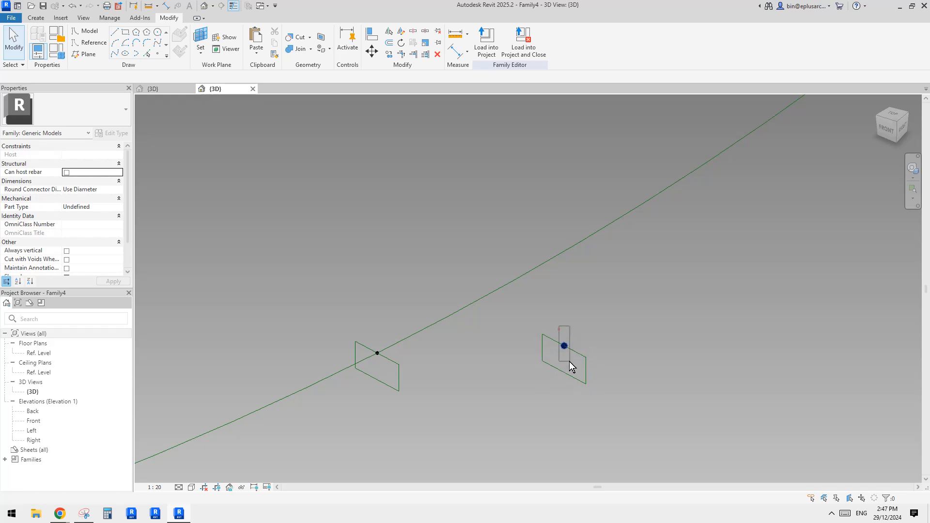
{"action": "left_click", "coordinate": [564, 346]}
{"action": "left_click", "coordinate": [579, 46]}
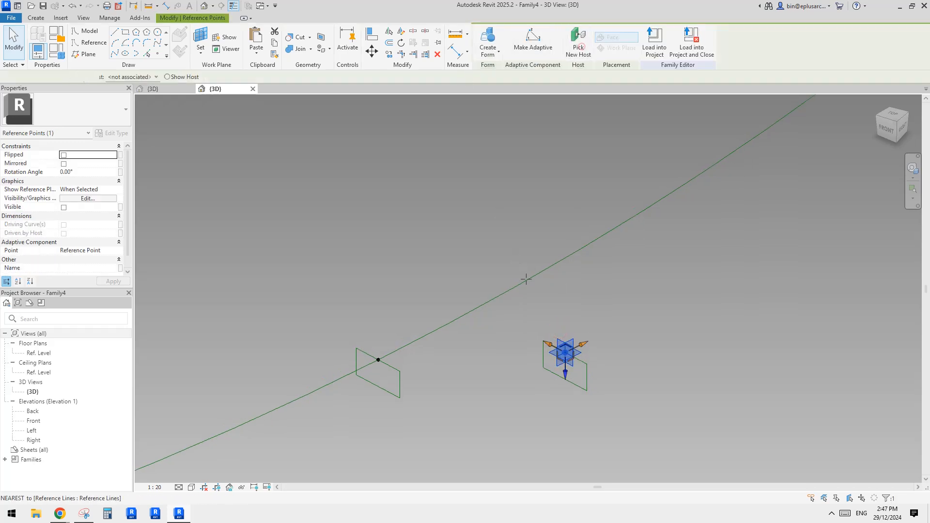
{"action": "left_click", "coordinate": [523, 281]}
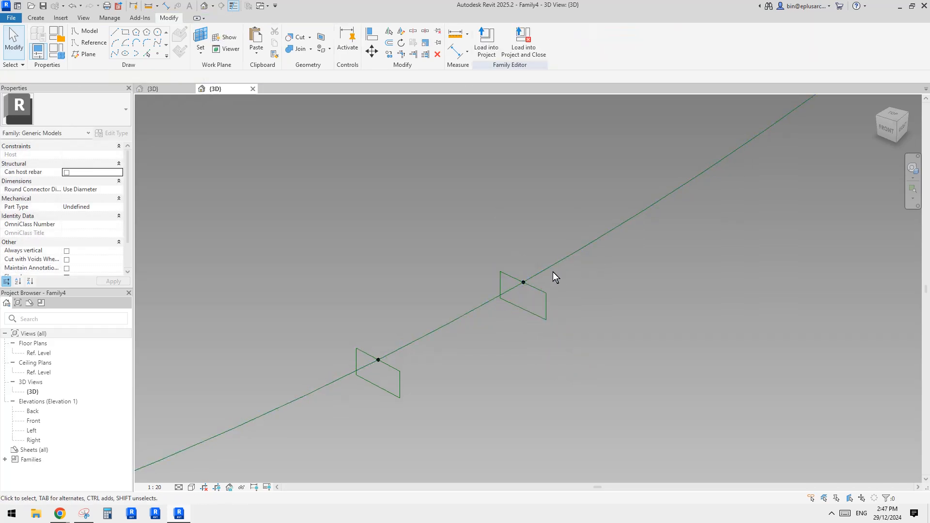
Create a solid form from the two rectangle profiles and the spline as its path
{"action": "middle_click_drag", "start_coordinate": [544, 287], "coordinate": [554, 269]}
{"action": "key", "text": "Tab"}
{"action": "left_click", "coordinate": [406, 353]}
{"action": "key", "text": "Tab"}
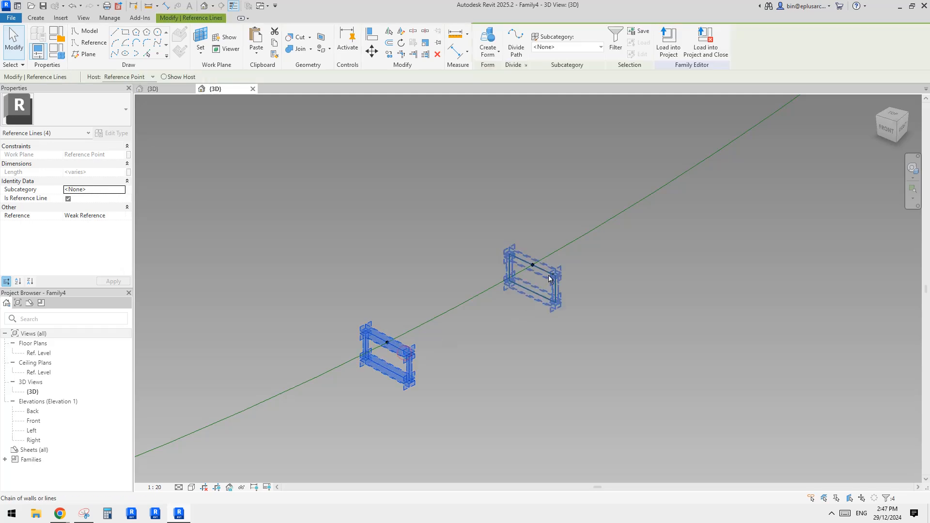
{"action": "left_click", "coordinate": [549, 275], "text": "ctrl"}
{"action": "left_click", "coordinate": [566, 244], "text": "ctrl"}
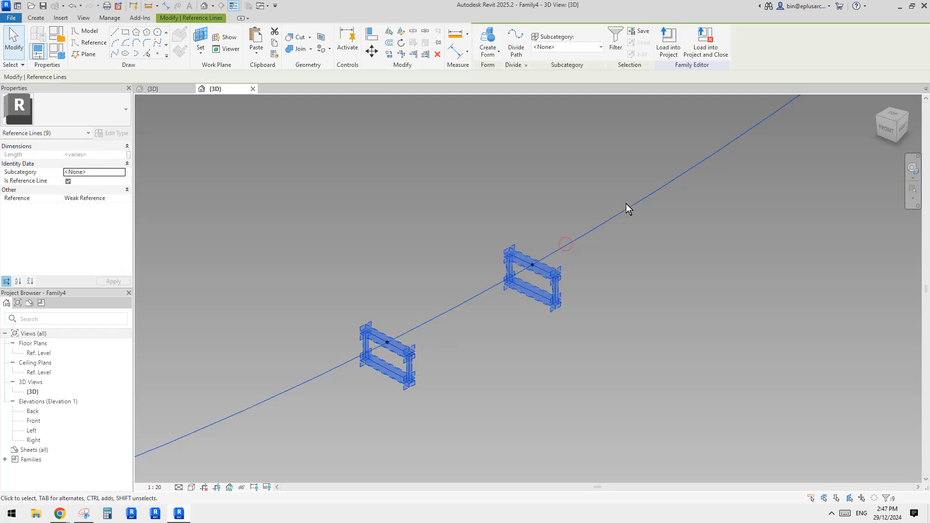
{"action": "left_click", "coordinate": [488, 40]}
{"action": "left_click", "coordinate": [594, 166]}
Set the normalized curve parameter of the first profile's reference point to 0
{"action": "left_click_drag", "start_coordinate": [341, 266], "coordinate": [397, 359]}
{"action": "left_click_drag", "start_coordinate": [369, 300], "coordinate": [397, 351]}
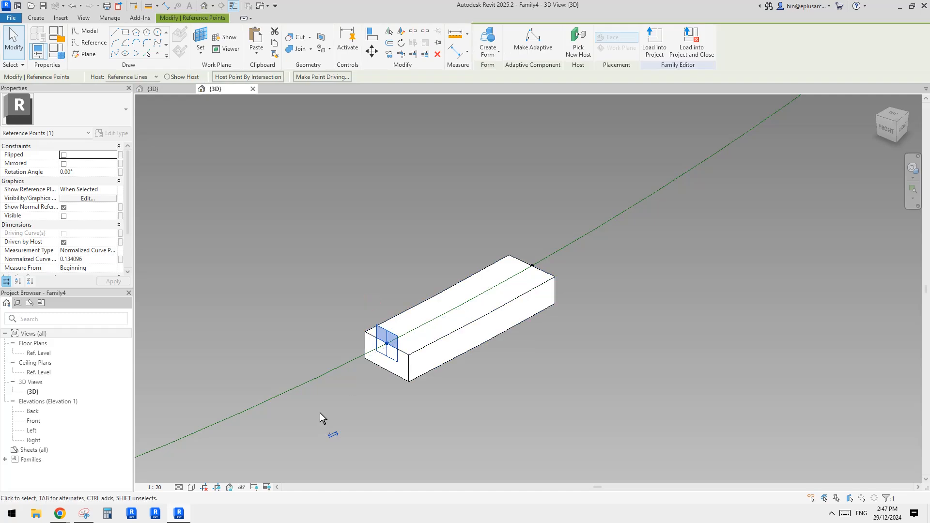
{"action": "left_click", "coordinate": [106, 266]}
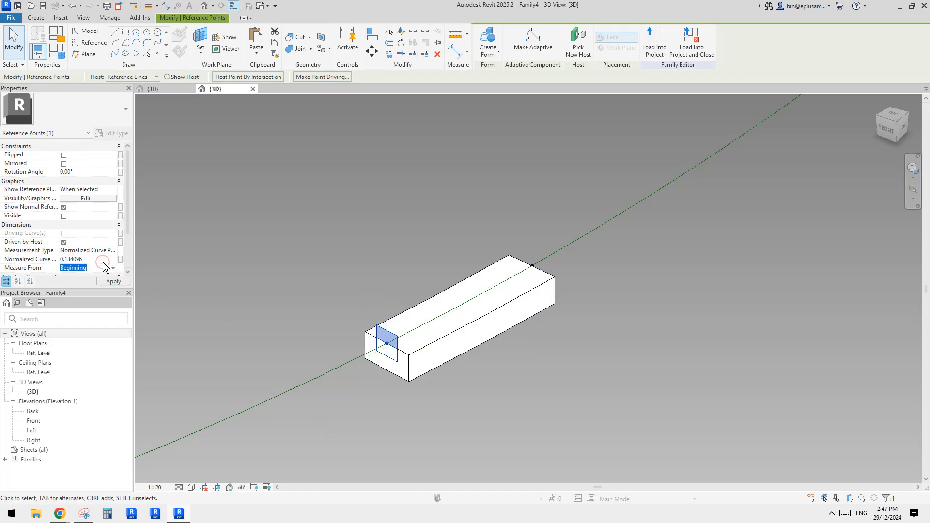
{"action": "left_click", "coordinate": [103, 262]}
{"action": "type", "text": "0"}
{"action": "key", "text": "Return"}
Set the normalized curve parameter of the second profile's reference point to 1
{"action": "left_click_drag", "start_coordinate": [514, 220], "coordinate": [548, 277]}
{"action": "middle_click_drag", "start_coordinate": [219, 276], "coordinate": [219, 277]}
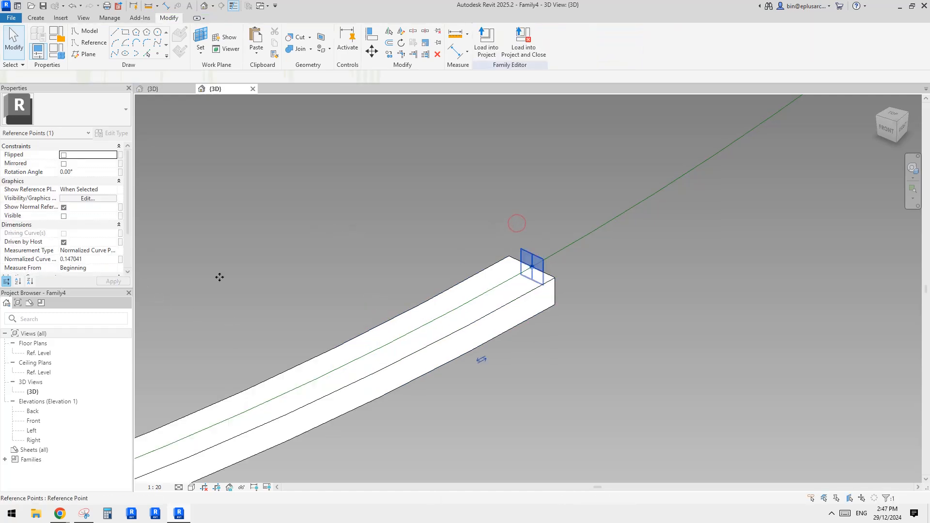
{"action": "left_click", "coordinate": [95, 261]}
{"action": "type", "text": "1"}
{"action": "key", "text": "Return"}
{"action": "left_click", "coordinate": [405, 228]}
Examine the solid frame along the spline through all five adaptive points and compare it with the ceiling feature photo in Chrome
{"action": "scroll", "coordinate": [442, 246], "scroll_direction": "down", "scroll_amount": 5}
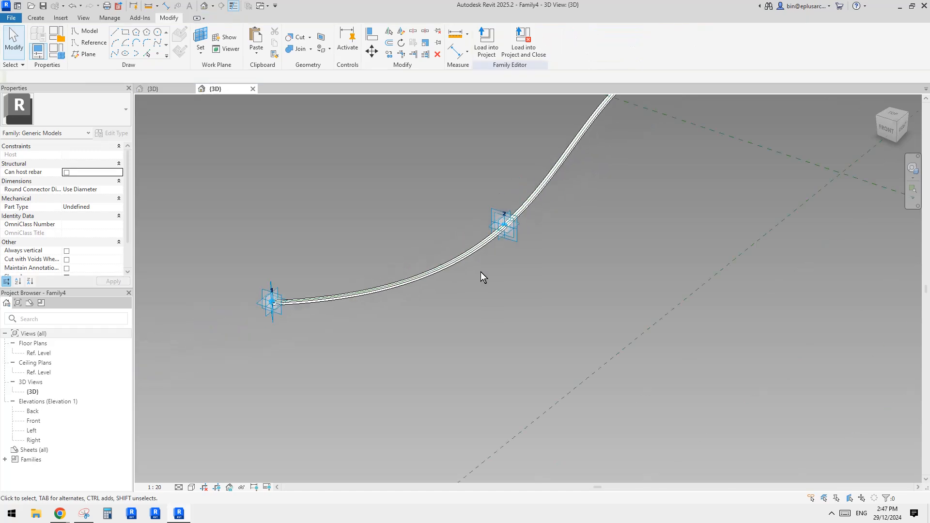
{"action": "scroll", "coordinate": [480, 271], "scroll_direction": "down", "scroll_amount": 1}
{"action": "middle_click_drag", "start_coordinate": [452, 269], "coordinate": [422, 332]}
{"action": "middle_click_drag", "start_coordinate": [478, 339], "coordinate": [393, 345], "text": "shift"}
{"action": "scroll", "coordinate": [452, 340], "scroll_direction": "down", "scroll_amount": 2}
{"action": "scroll", "coordinate": [415, 336], "scroll_direction": "down", "scroll_amount": 2}
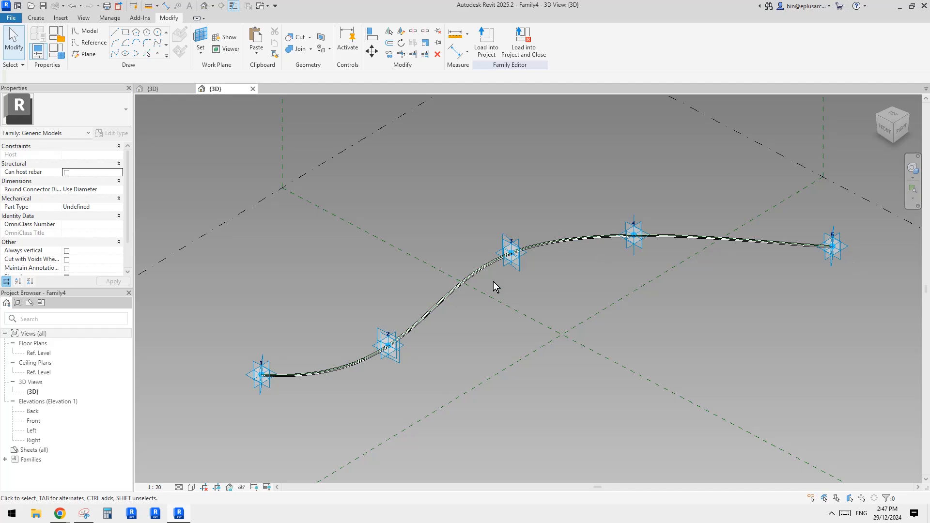
{"action": "middle_click_drag", "start_coordinate": [518, 293], "coordinate": [583, 236]}
{"action": "middle_click_drag", "start_coordinate": [450, 284], "coordinate": [469, 278], "text": "shift"}
{"action": "scroll", "coordinate": [433, 308], "scroll_direction": "up", "scroll_amount": 4}
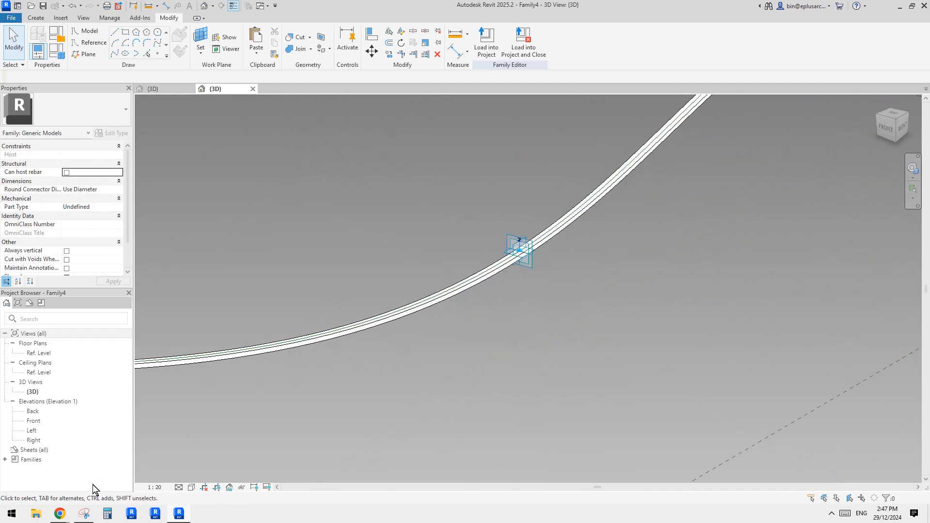
{"action": "mouse_move", "coordinate": [59, 514]}
{"action": "left_click", "coordinate": [71, 483]}
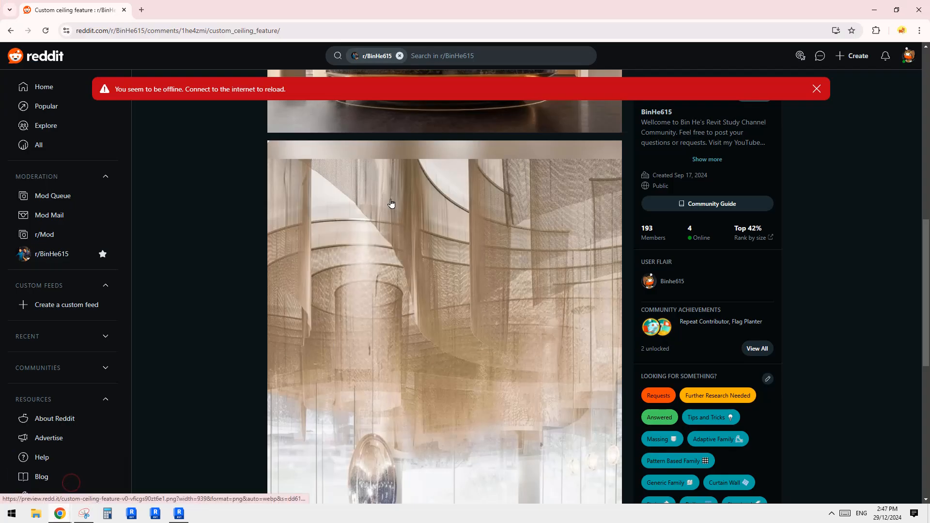
{"action": "left_click", "coordinate": [179, 513]}
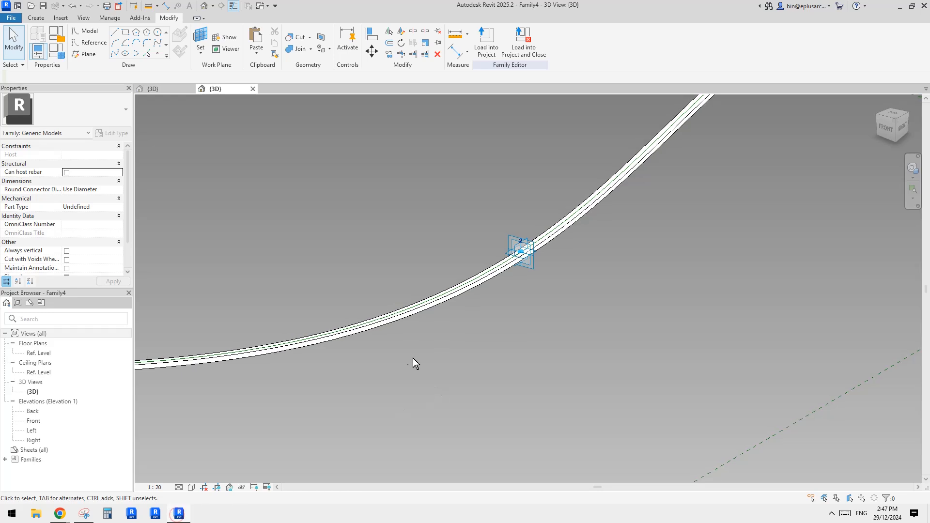
Temporarily hide the solid frame so that only the spline and its adaptive points remain in the 3D view
{"action": "middle_click_drag", "start_coordinate": [387, 341], "coordinate": [476, 354]}
{"action": "scroll", "coordinate": [475, 354], "scroll_direction": "up", "scroll_amount": 2}
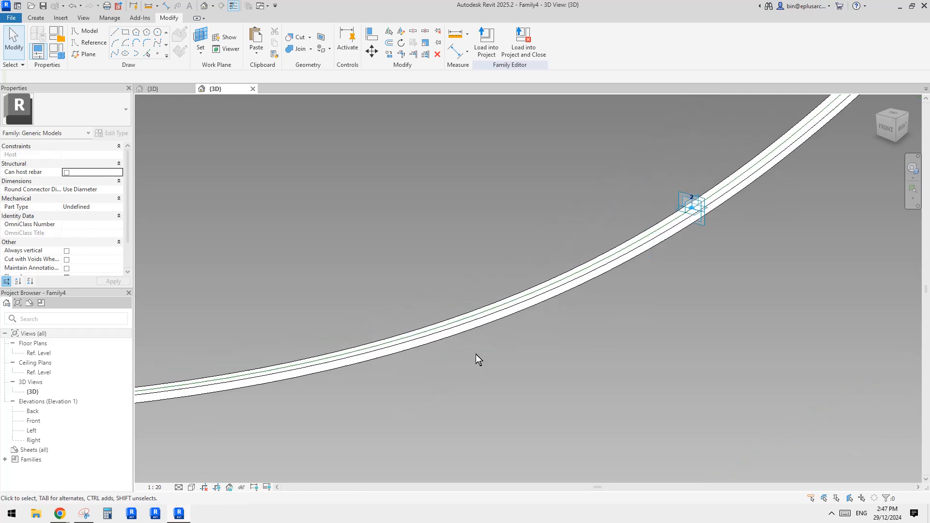
{"action": "left_click", "coordinate": [542, 298]}
{"action": "key", "text": "h"}
{"action": "key", "text": "h"}
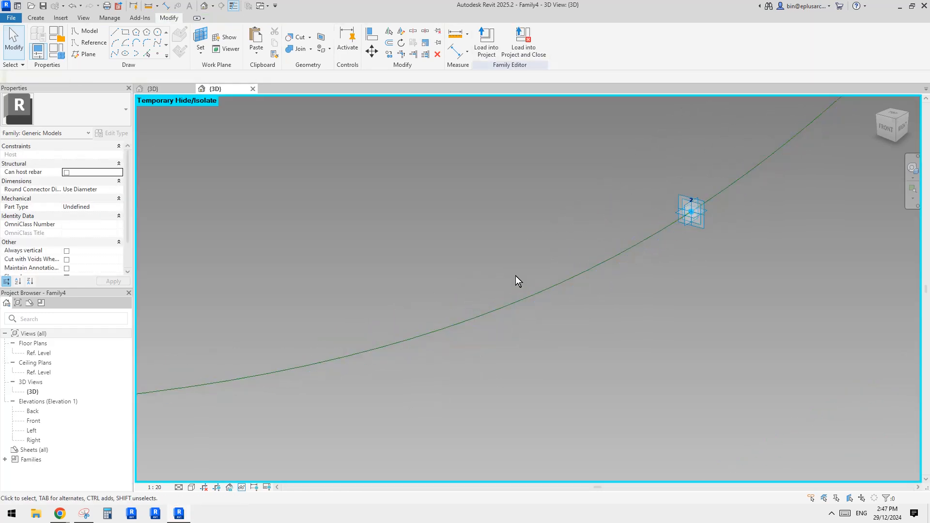
{"action": "middle_click_drag", "start_coordinate": [559, 298], "coordinate": [533, 307]}
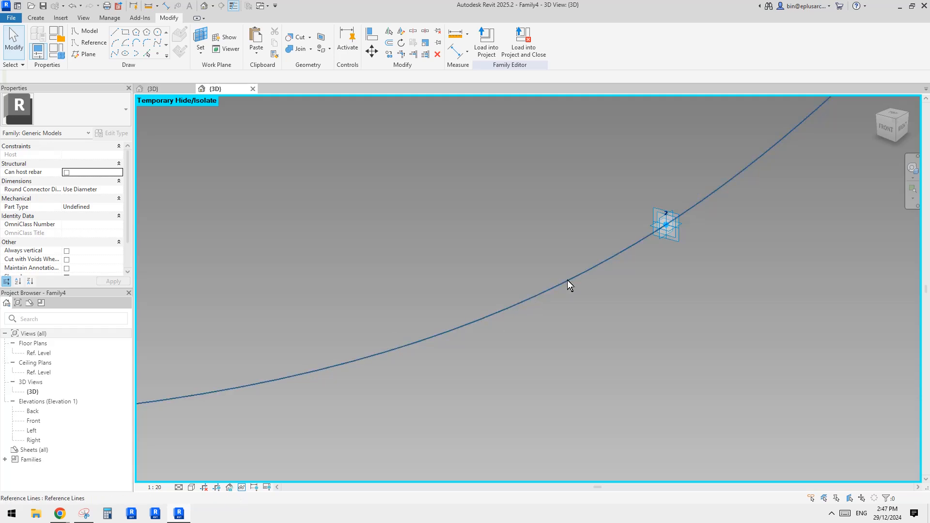
{"action": "scroll", "coordinate": [534, 307], "scroll_direction": "down", "scroll_amount": 1}
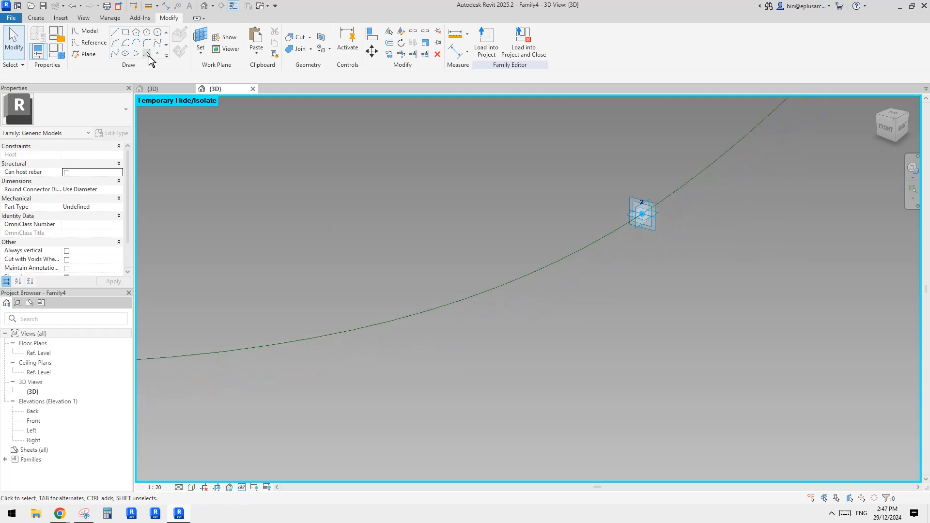
{"action": "left_click", "coordinate": [157, 53]}
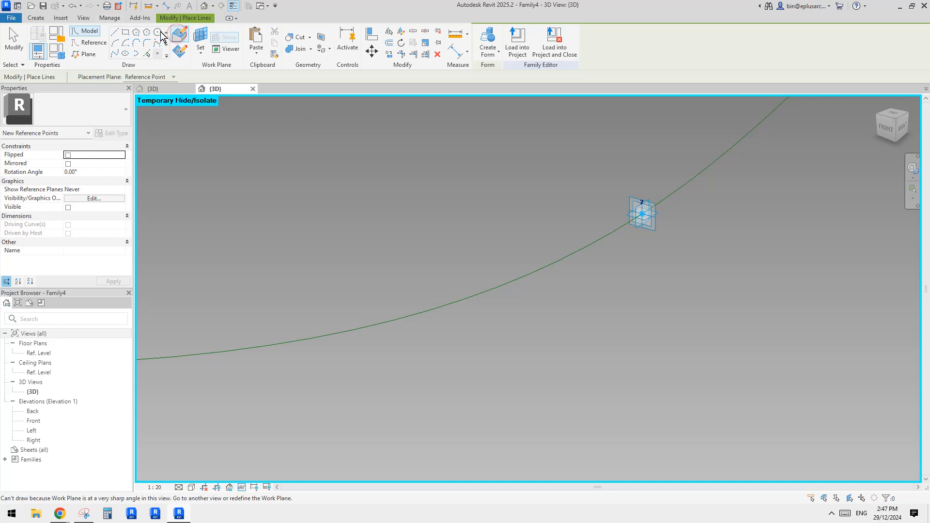
{"action": "middle_click_drag", "start_coordinate": [520, 276], "coordinate": [530, 275]}
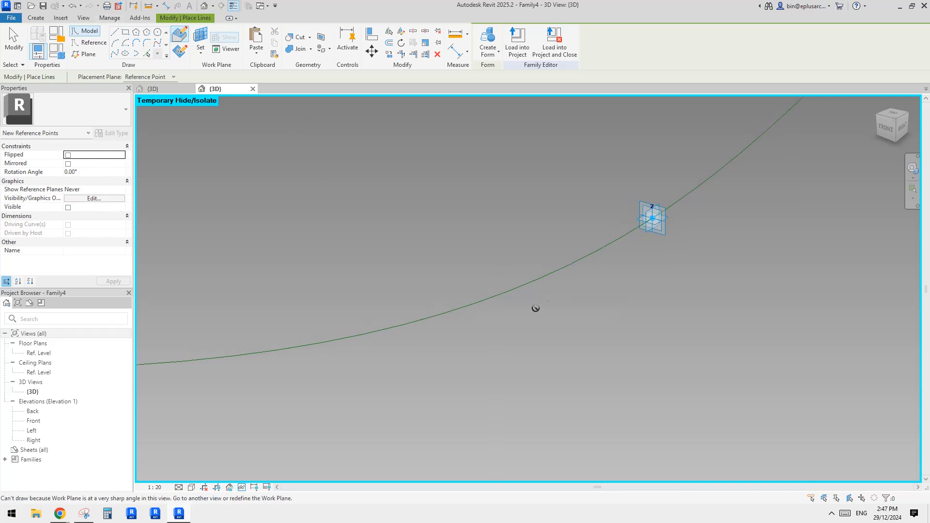
{"action": "scroll", "coordinate": [497, 295], "scroll_direction": "down", "scroll_amount": 1}
{"action": "middle_click_drag", "start_coordinate": [519, 308], "coordinate": [483, 341]}
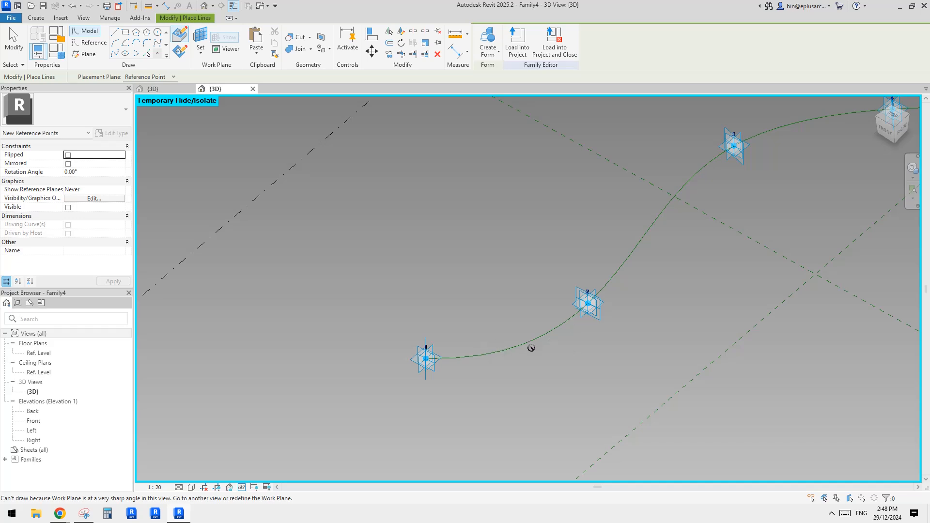
{"action": "mouse_move", "coordinate": [539, 337]}
{"action": "middle_mouse_down"}
{"action": "mouse_move", "coordinate": [524, 337]}
{"action": "mouse_move", "coordinate": [522, 347]}
{"action": "middle_mouse_up"}
{"action": "key", "text": "Escape"}
{"action": "scroll", "coordinate": [524, 336], "scroll_direction": "up", "scroll_amount": 2}
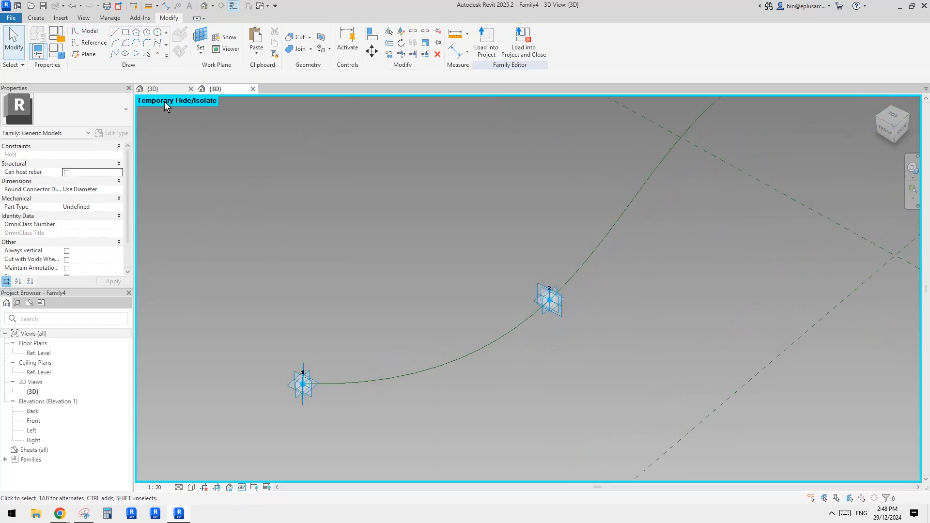
{"action": "left_click", "coordinate": [157, 53]}
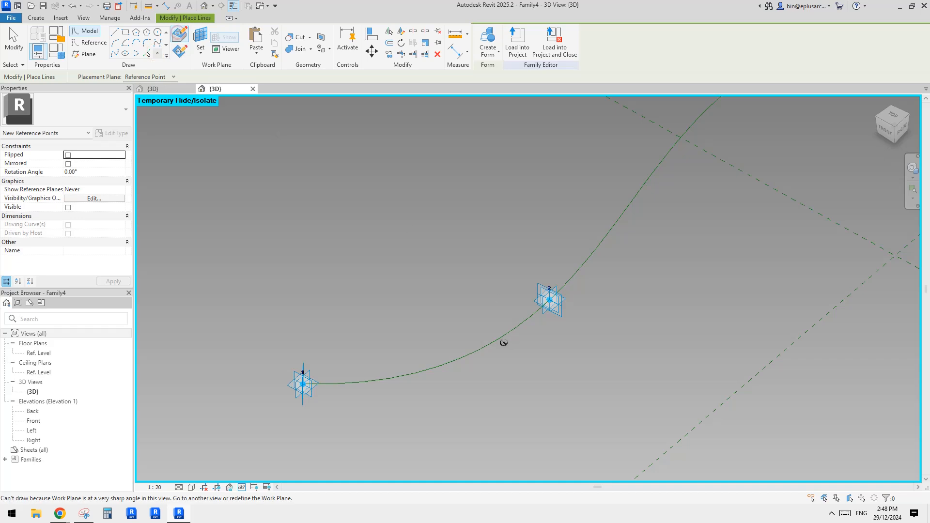
{"action": "scroll", "coordinate": [503, 342], "scroll_direction": "down", "scroll_amount": 5}
{"action": "middle_click_drag", "start_coordinate": [512, 352], "coordinate": [499, 257], "text": "shift"}
{"action": "key", "text": "Escape"}
{"action": "key", "text": "Escape"}
{"action": "scroll", "coordinate": [493, 289], "scroll_direction": "up", "scroll_amount": 4}
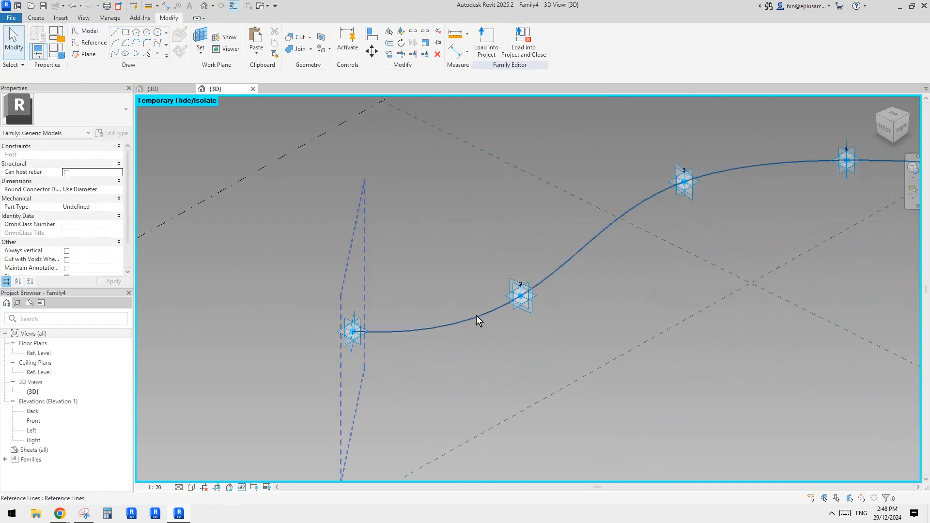
{"action": "left_click", "coordinate": [476, 319]}
{"action": "middle_click_drag", "start_coordinate": [479, 318], "coordinate": [521, 323], "text": "shift"}
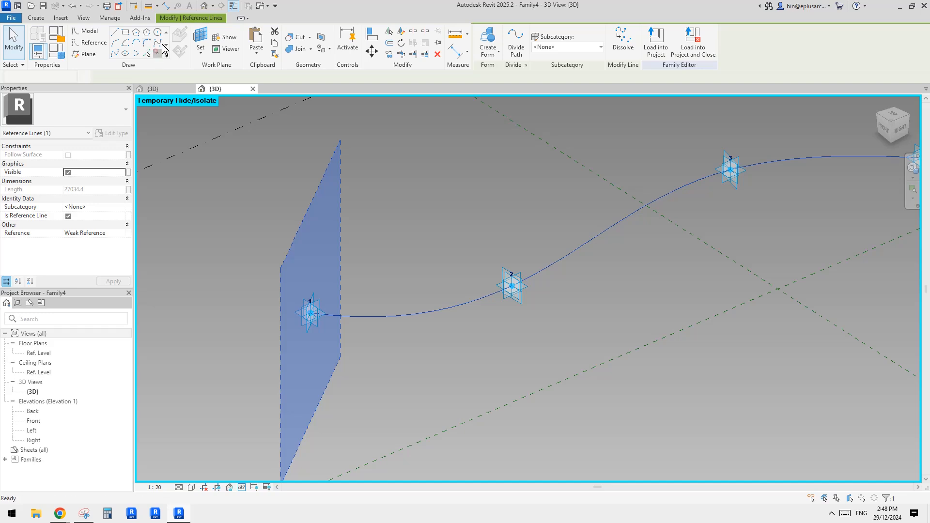
{"action": "left_click", "coordinate": [158, 53]}
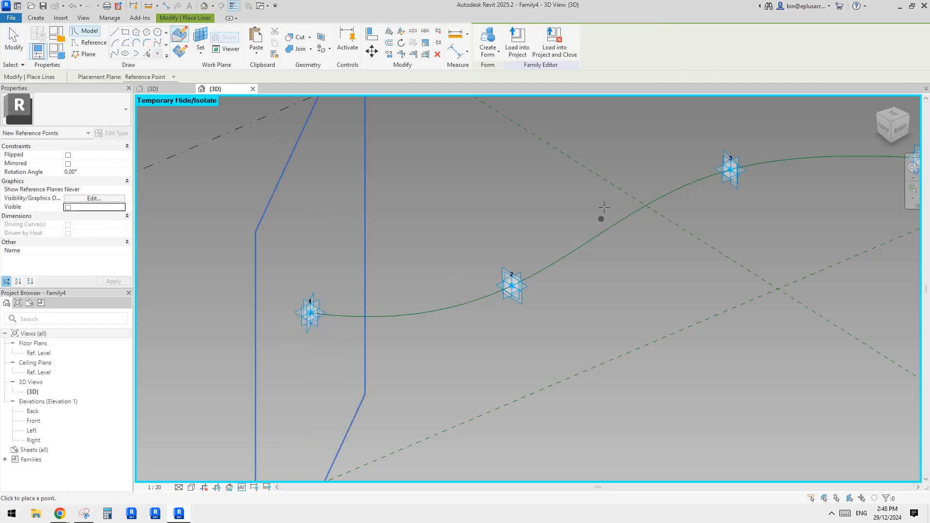
{"action": "middle_click_drag", "start_coordinate": [538, 317], "coordinate": [470, 328]}
{"action": "scroll", "coordinate": [504, 333], "scroll_direction": "up", "scroll_amount": 3}
{"action": "key", "text": "Escape"}
{"action": "scroll", "coordinate": [456, 302], "scroll_direction": "down", "scroll_amount": 3}
{"action": "scroll", "coordinate": [487, 304], "scroll_direction": "up", "scroll_amount": 1}
{"action": "scroll", "coordinate": [496, 315], "scroll_direction": "down", "scroll_amount": 2}
{"action": "middle_click_drag", "start_coordinate": [410, 148], "coordinate": [412, 161]}
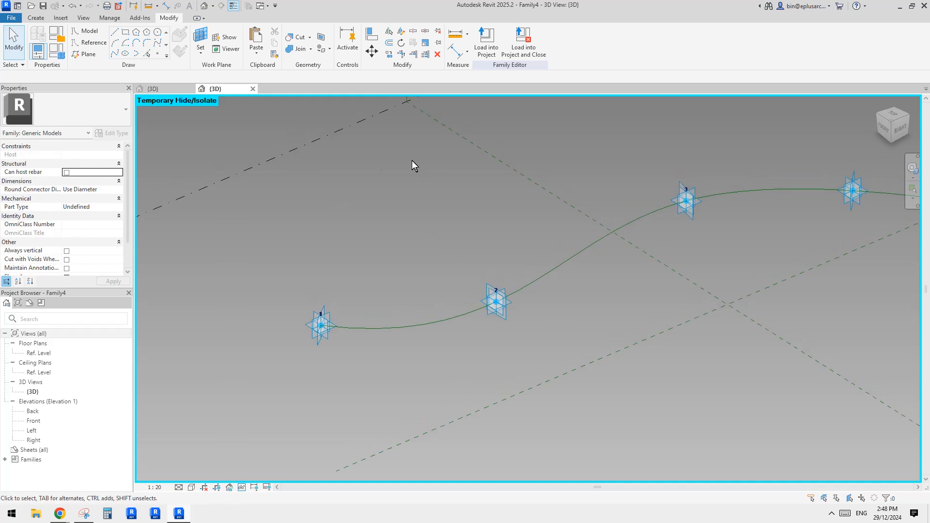
Place a reference point on the spline between adaptive points 1 and 2 and slide it to a normalized curve parameter of about 0.156
{"action": "left_click", "coordinate": [159, 54]}
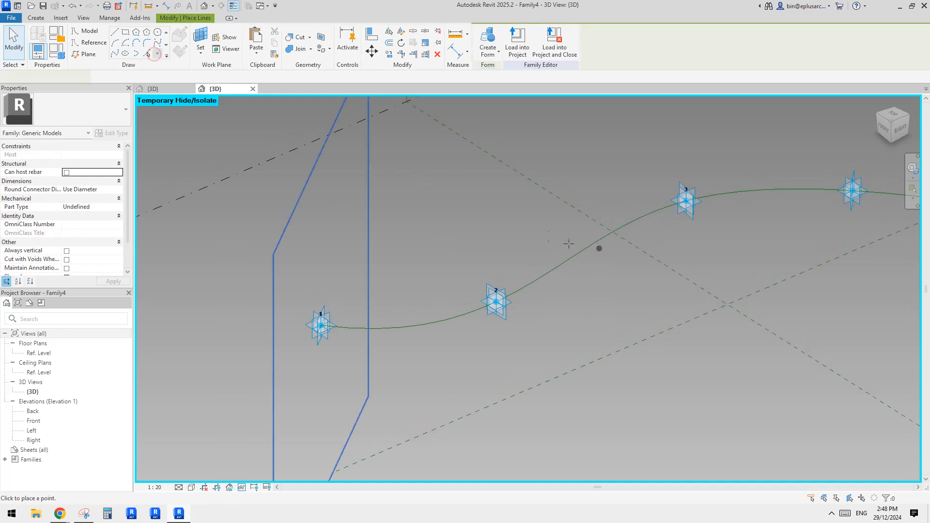
{"action": "scroll", "coordinate": [571, 250], "scroll_direction": "down", "scroll_amount": 1}
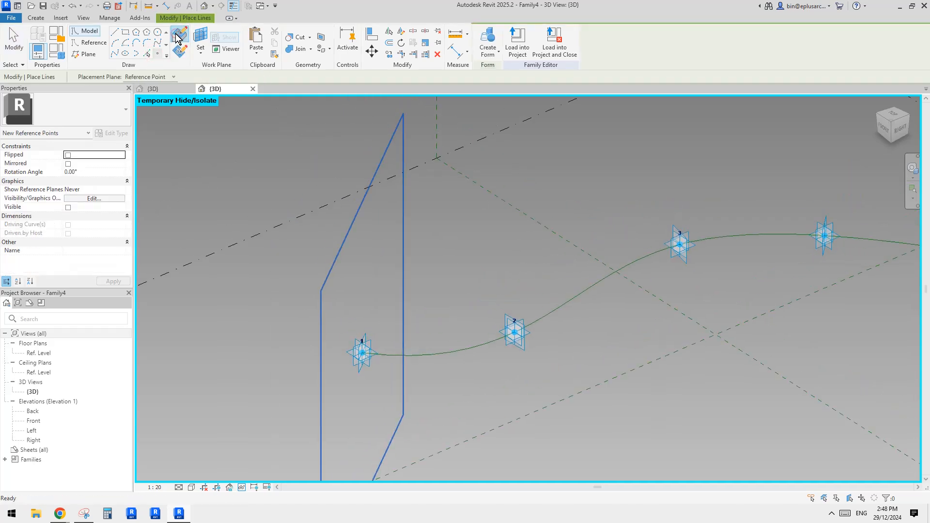
{"action": "middle_click_drag", "start_coordinate": [504, 223], "coordinate": [472, 151]}
{"action": "scroll", "coordinate": [451, 242], "scroll_direction": "up", "scroll_amount": 9}
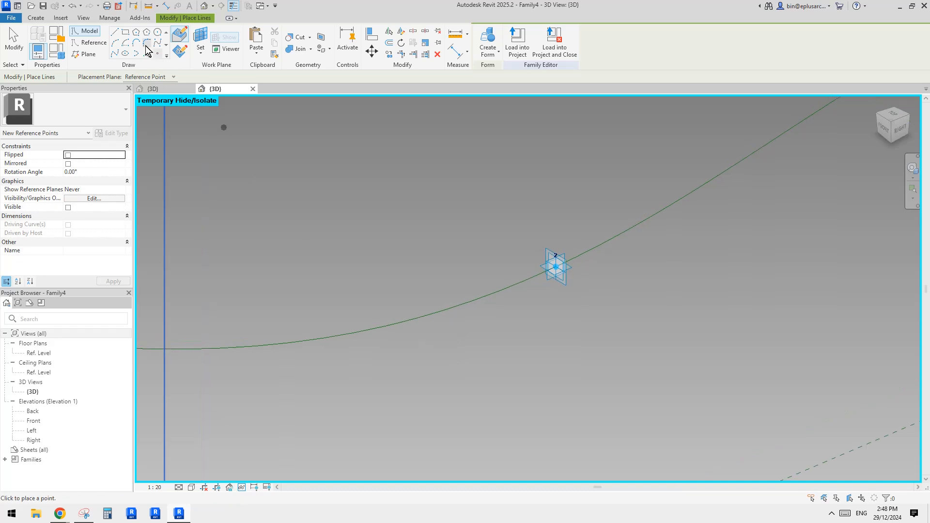
{"action": "left_click", "coordinate": [461, 304]}
{"action": "key", "text": "Escape"}
{"action": "left_click", "coordinate": [459, 310]}
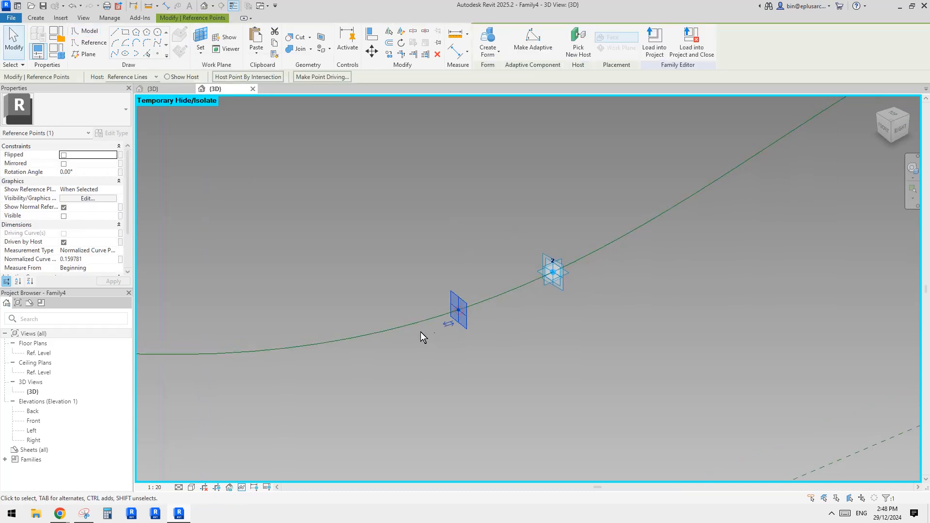
{"action": "scroll", "coordinate": [467, 305], "scroll_direction": "up", "scroll_amount": 3}
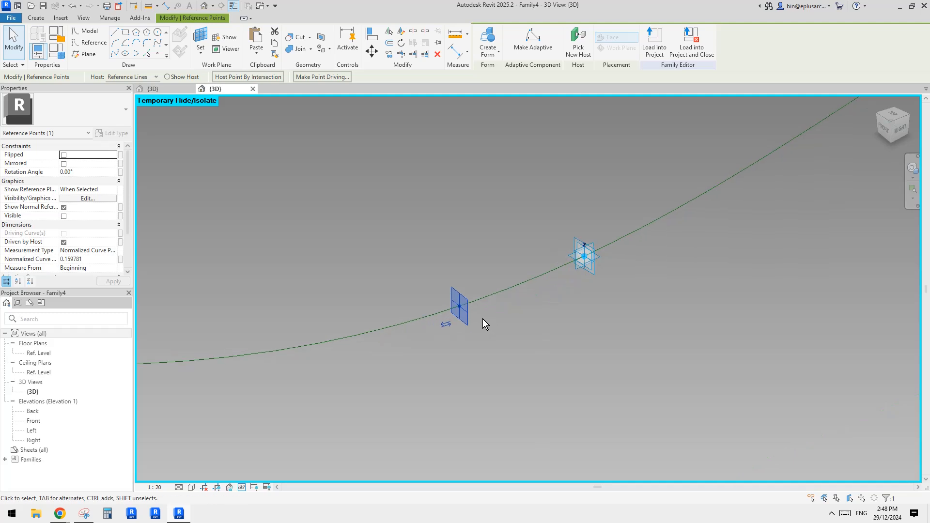
{"action": "left_click_drag", "start_coordinate": [463, 309], "coordinate": [448, 311]}
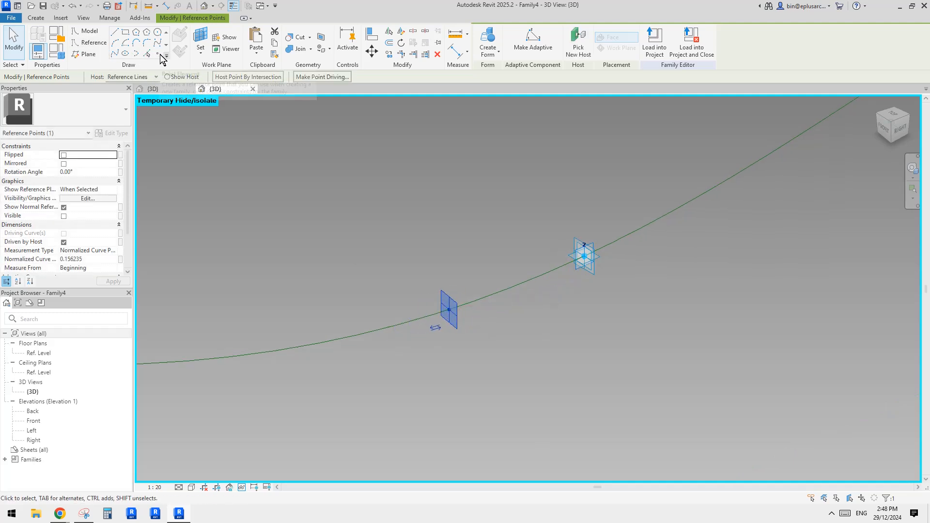
Place a second reference point hosted on the reference point between adaptive points 1 and 2
{"action": "scroll", "coordinate": [506, 275], "scroll_direction": "down", "scroll_amount": 3}
{"action": "scroll", "coordinate": [506, 271], "scroll_direction": "down", "scroll_amount": 3}
{"action": "middle_click_drag", "start_coordinate": [512, 282], "coordinate": [513, 287]}
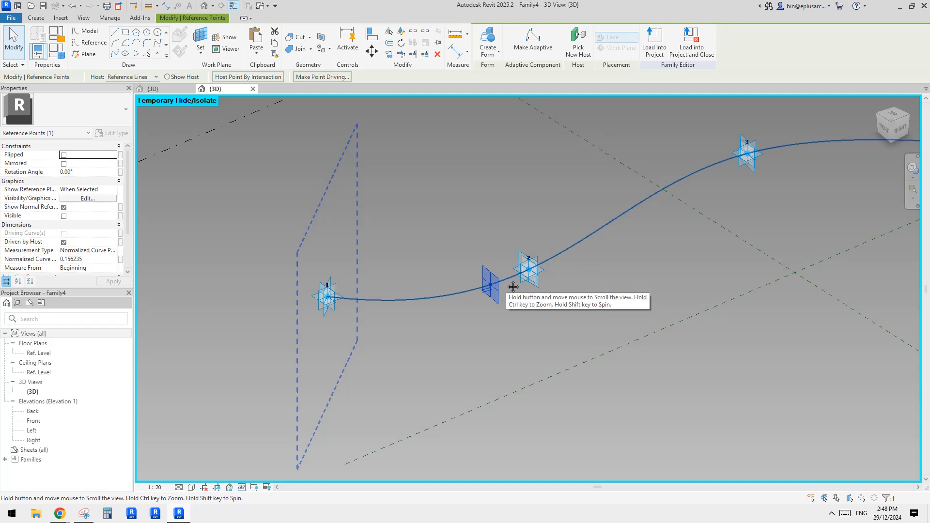
{"action": "scroll", "coordinate": [441, 269], "scroll_direction": "up", "scroll_amount": 3}
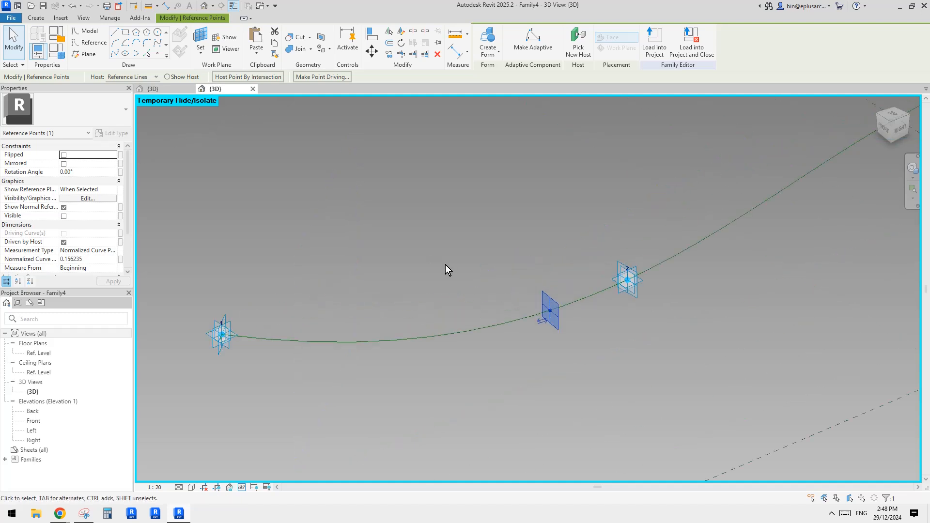
{"action": "middle_click_drag", "start_coordinate": [446, 264], "coordinate": [398, 271]}
{"action": "left_click", "coordinate": [158, 52]}
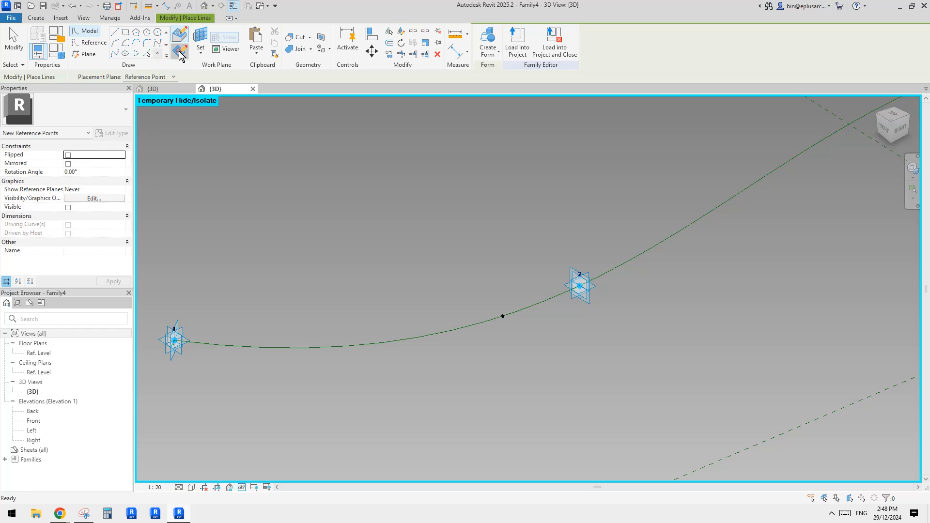
{"action": "key", "text": "Escape"}
{"action": "key", "text": "Escape"}
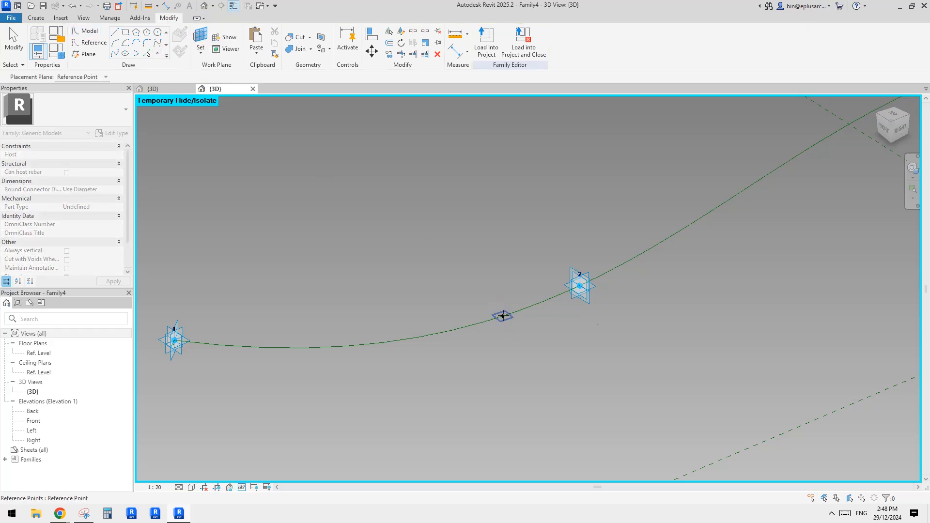
{"action": "key", "text": "Return"}
{"action": "left_click", "coordinate": [502, 316]}
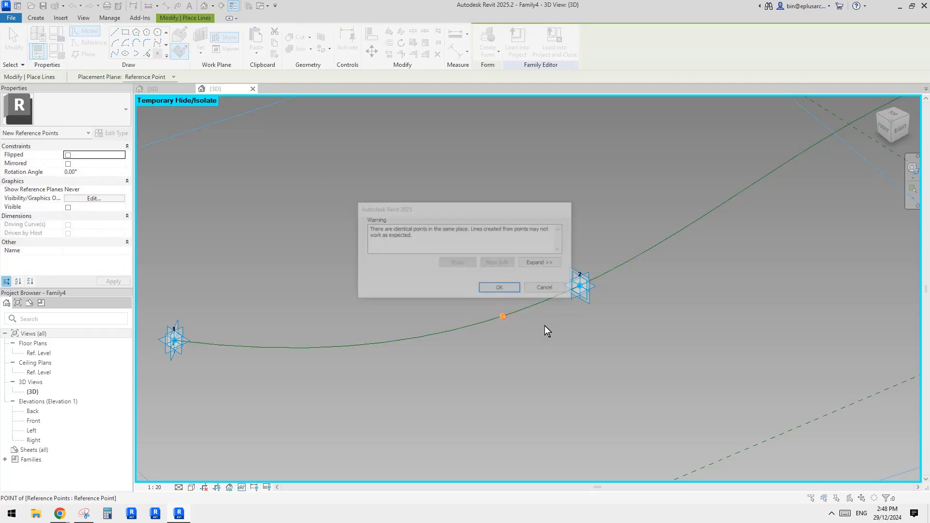
{"action": "left_click", "coordinate": [500, 288]}
{"action": "key", "text": "Escape"}
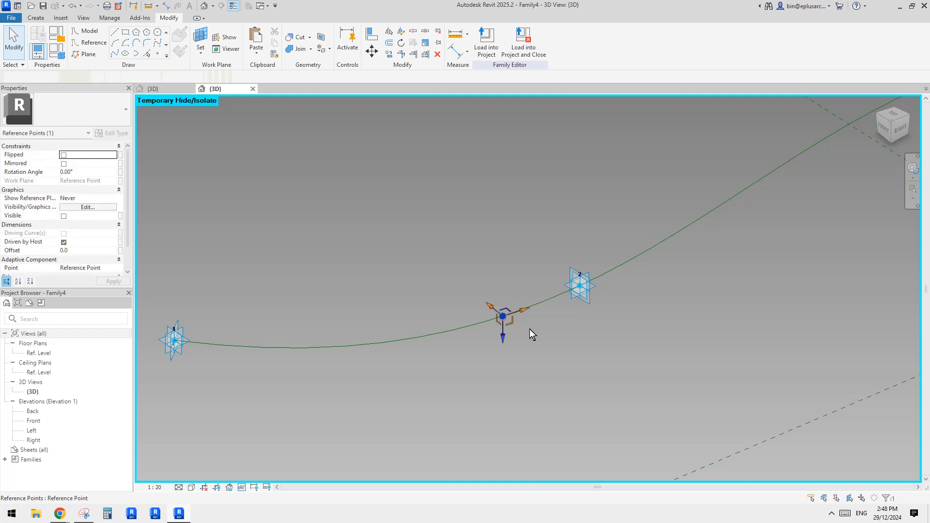
Move the hosted reference point straight down from its host to an offset of about 753
{"action": "scroll", "coordinate": [530, 330], "scroll_direction": "up", "scroll_amount": 2}
{"action": "left_click_drag", "start_coordinate": [495, 350], "coordinate": [495, 415]}
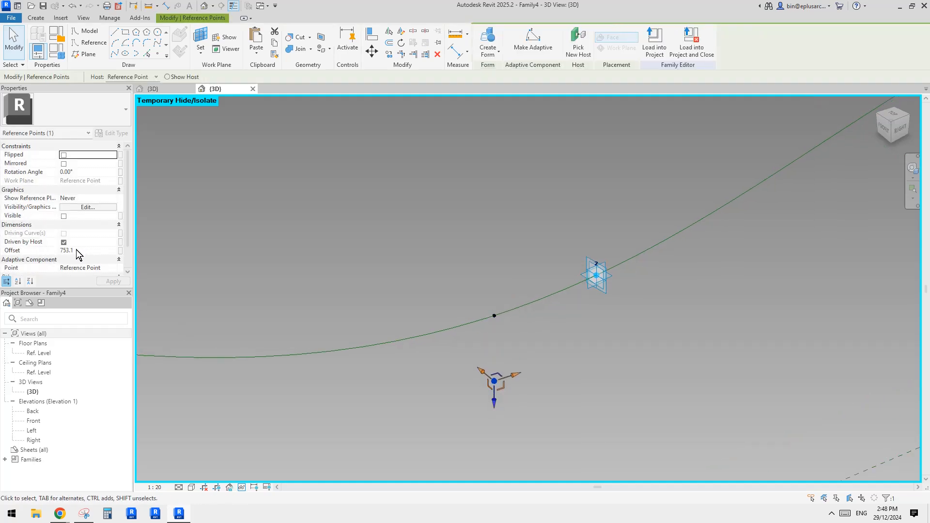
{"action": "scroll", "coordinate": [365, 253], "scroll_direction": "down", "scroll_amount": 2}
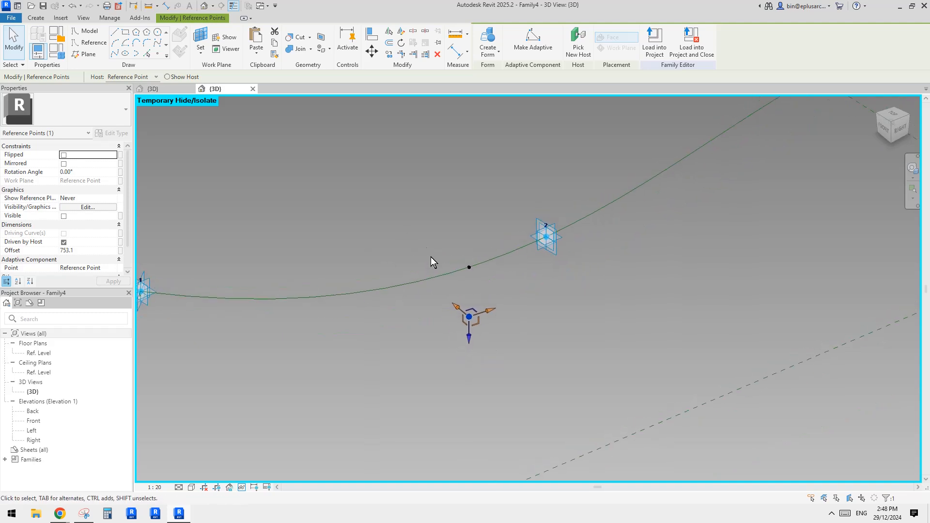
{"action": "middle_click_drag", "start_coordinate": [431, 257], "coordinate": [430, 262]}
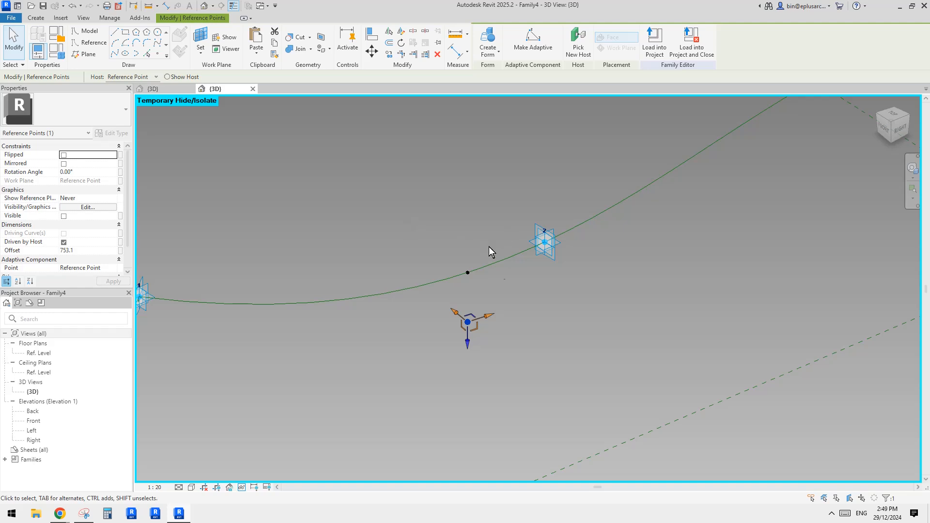
{"action": "middle_click_drag", "start_coordinate": [523, 295], "coordinate": [471, 265]}
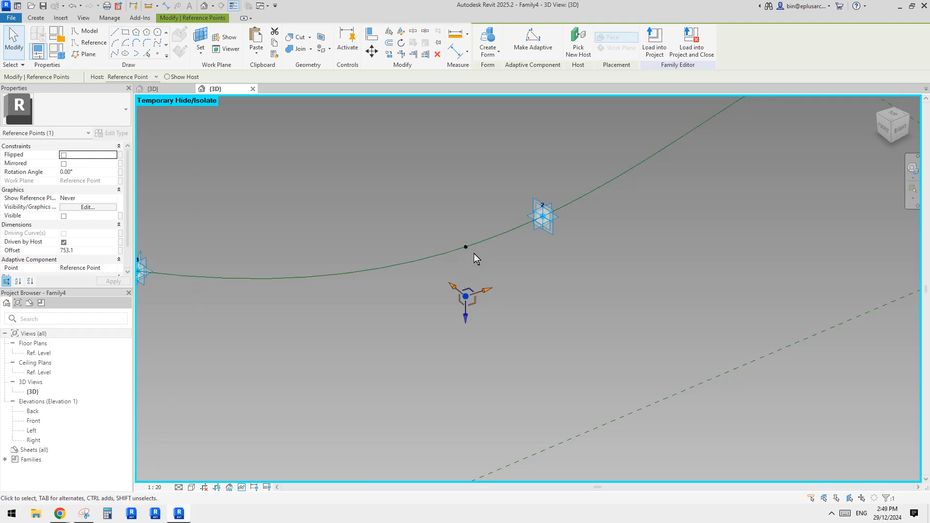
Remove the offset reference point below the spline, keeping its host point on the curve
{"action": "left_click", "coordinate": [507, 303]}
{"action": "left_click", "coordinate": [467, 295]}
{"action": "scroll", "coordinate": [466, 246], "scroll_direction": "up", "scroll_amount": 1}
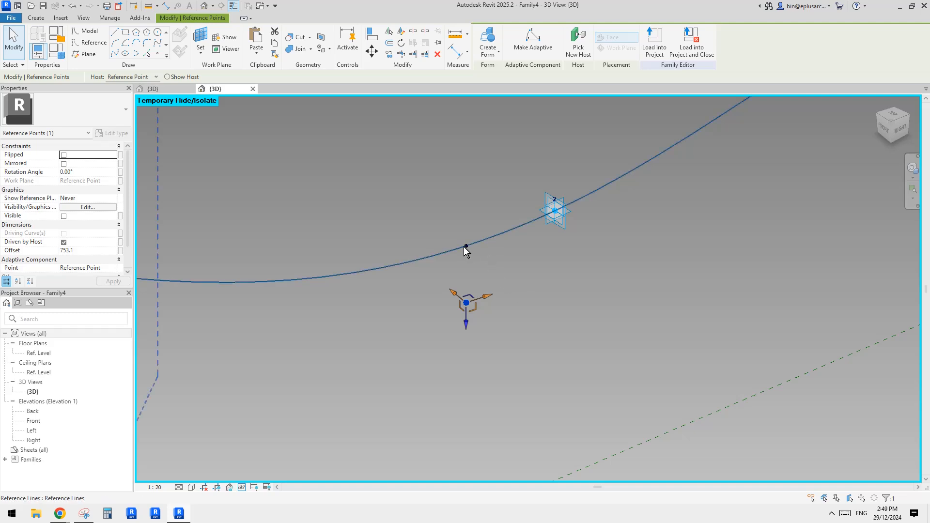
{"action": "scroll", "coordinate": [458, 322], "scroll_direction": "down", "scroll_amount": 1}
{"action": "scroll", "coordinate": [505, 296], "scroll_direction": "up", "scroll_amount": 1}
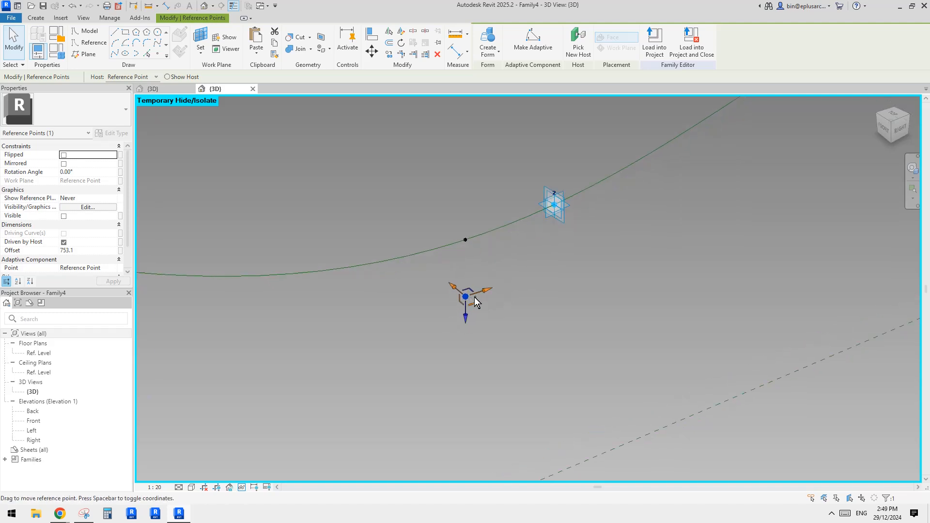
{"action": "middle_click_drag", "start_coordinate": [474, 298], "coordinate": [483, 305]}
{"action": "left_click", "coordinate": [498, 304]}
{"action": "scroll", "coordinate": [498, 304], "scroll_direction": "down", "scroll_amount": 1}
{"action": "scroll", "coordinate": [463, 263], "scroll_direction": "up", "scroll_amount": 1}
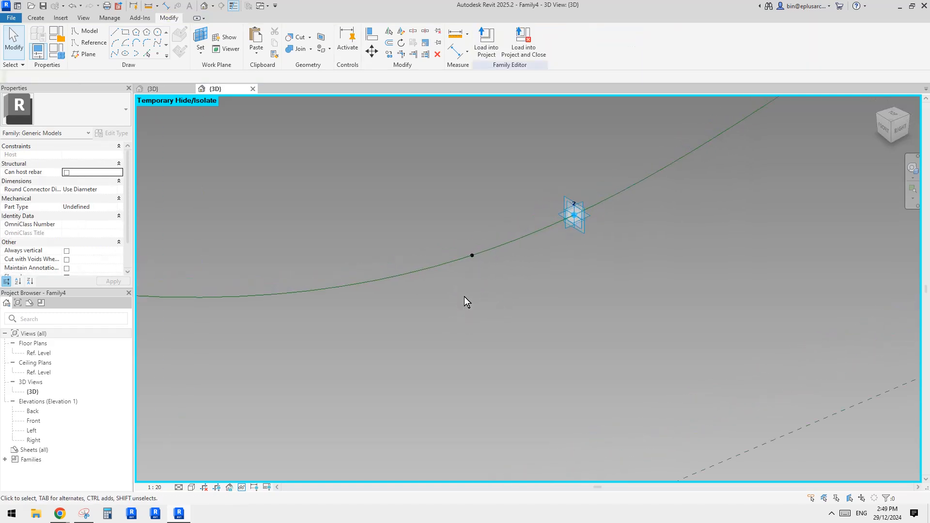
Start a reference spline drawn on the work plane, using a vertical plane of the reference point between adaptive points 1 and 2
{"action": "left_click", "coordinate": [83, 42]}
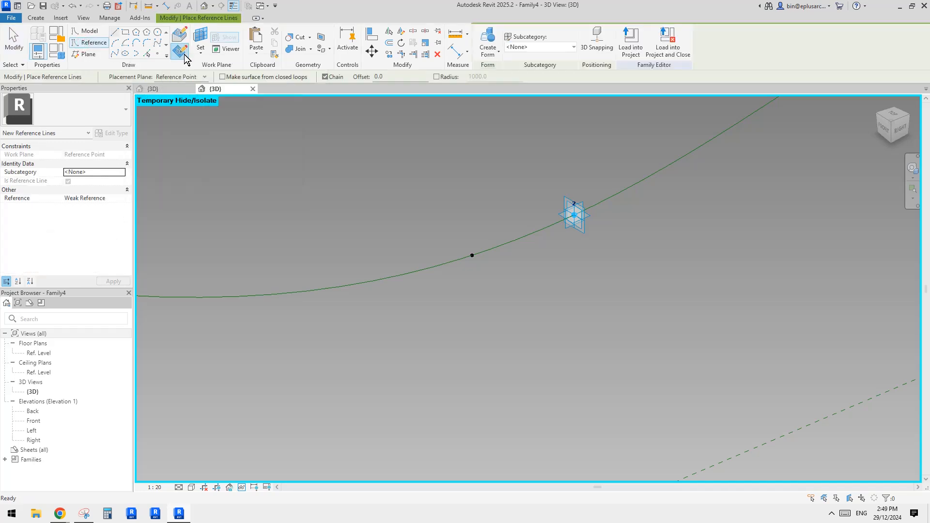
{"action": "left_click", "coordinate": [175, 53]}
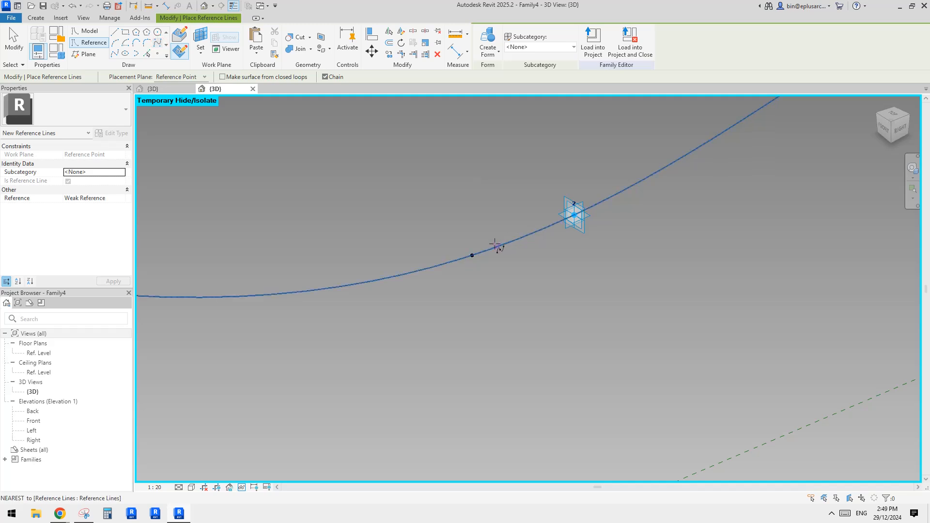
{"action": "left_click", "coordinate": [473, 255]}
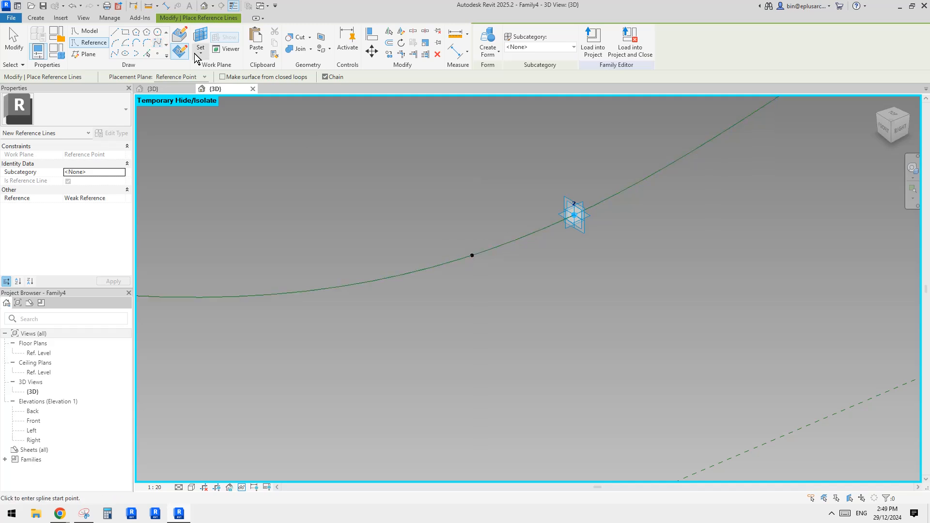
{"action": "key", "text": "Escape"}
{"action": "key", "text": "Escape"}
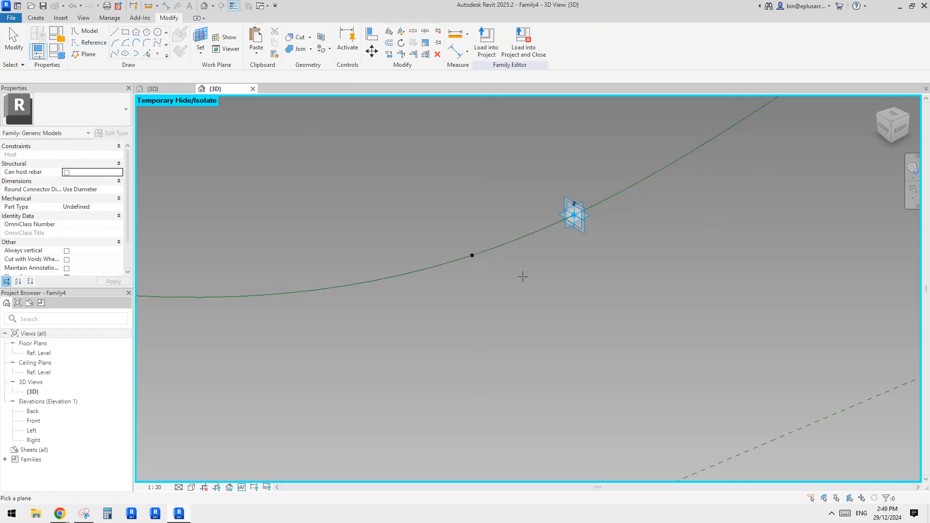
{"action": "left_click", "coordinate": [474, 257]}
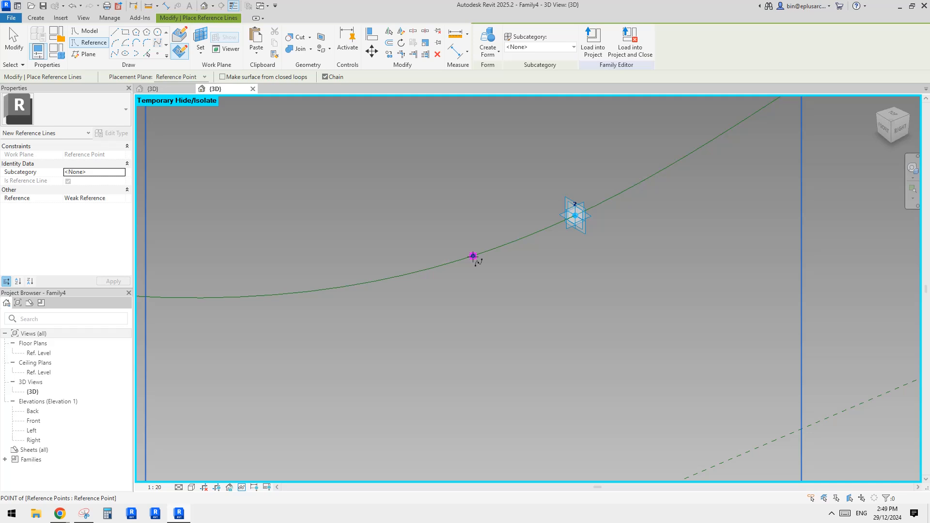
Draw a straight vertical reference spline about 1903 mm long downward from the reference point on the curve
{"action": "left_click", "coordinate": [473, 255]}
{"action": "scroll", "coordinate": [474, 403], "scroll_direction": "down", "scroll_amount": 3}
{"action": "middle_click_drag", "start_coordinate": [482, 427], "coordinate": [484, 328]}
{"action": "scroll", "coordinate": [491, 232], "scroll_direction": "up", "scroll_amount": 1}
{"action": "scroll", "coordinate": [489, 326], "scroll_direction": "up", "scroll_amount": 1}
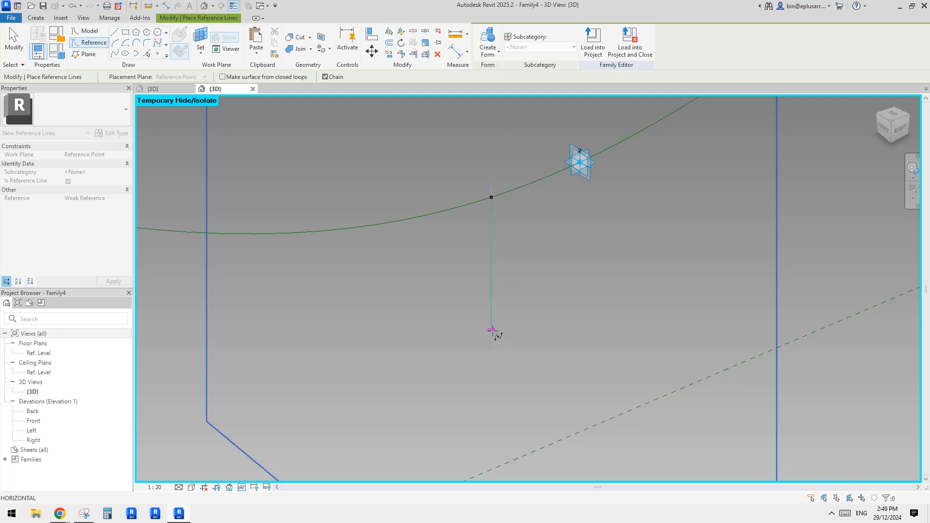
{"action": "left_click", "coordinate": [490, 340]}
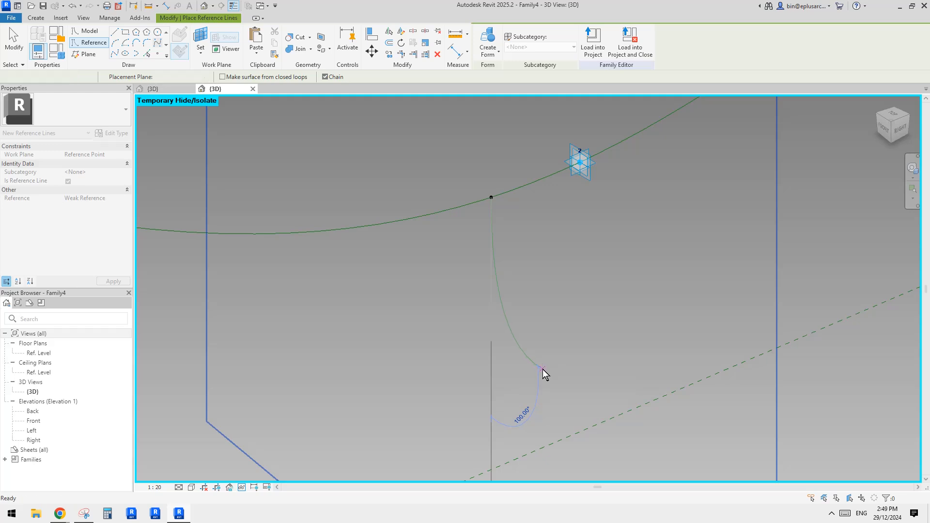
{"action": "key", "text": "Escape"}
{"action": "key", "text": "Escape"}
Stretch the lower end of the vertical reference line straight down to a length of 3000 mm
{"action": "left_click", "coordinate": [492, 296]}
{"action": "middle_click_drag", "start_coordinate": [494, 297], "coordinate": [383, 249], "text": "shift"}
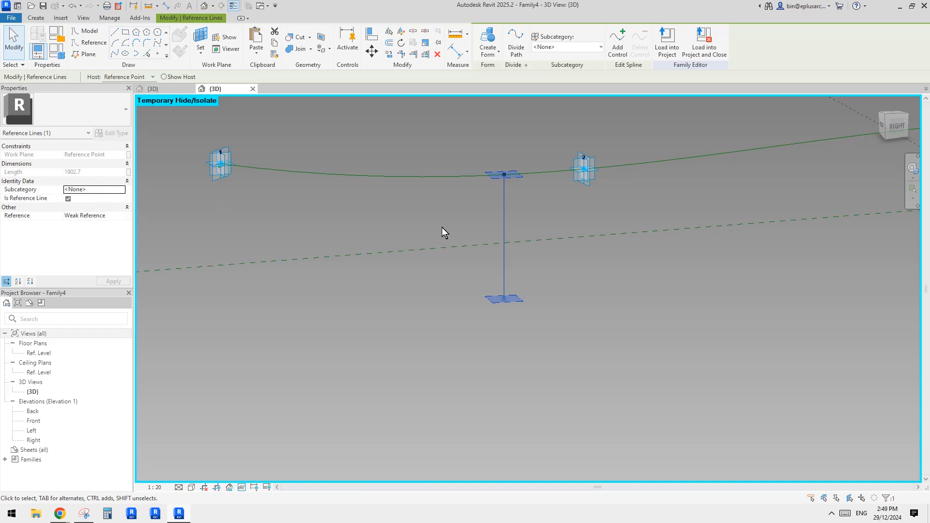
{"action": "middle_click_drag", "start_coordinate": [442, 228], "coordinate": [440, 230]}
{"action": "left_click", "coordinate": [227, 193]}
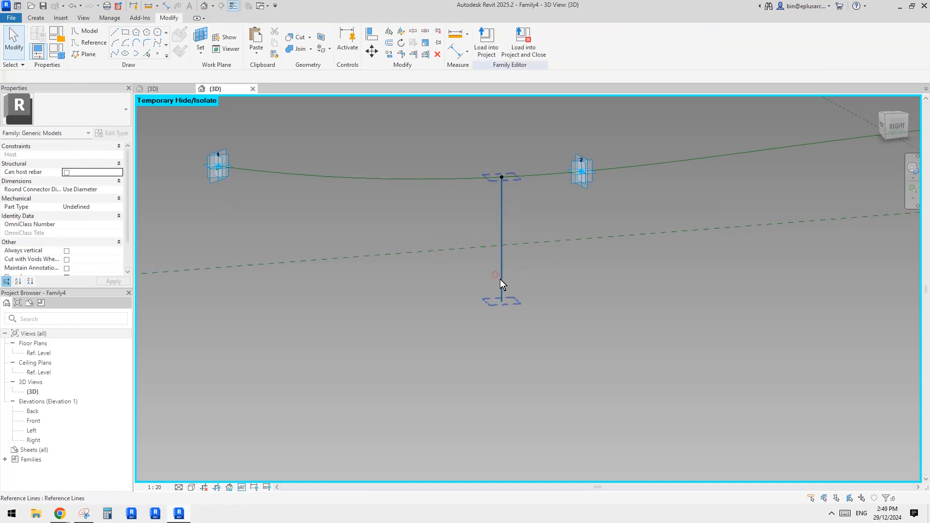
{"action": "left_click", "coordinate": [500, 279]}
{"action": "middle_click_drag", "start_coordinate": [502, 283], "coordinate": [523, 316], "text": "shift"}
{"action": "left_click_drag", "start_coordinate": [502, 301], "coordinate": [504, 343]}
{"action": "left_click", "coordinate": [502, 337]}
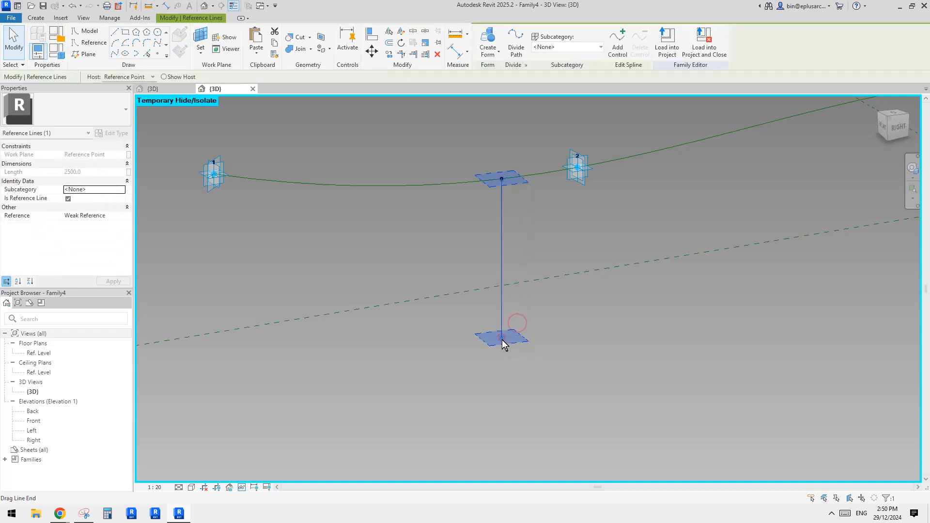
{"action": "left_click_drag", "start_coordinate": [502, 339], "coordinate": [501, 345]}
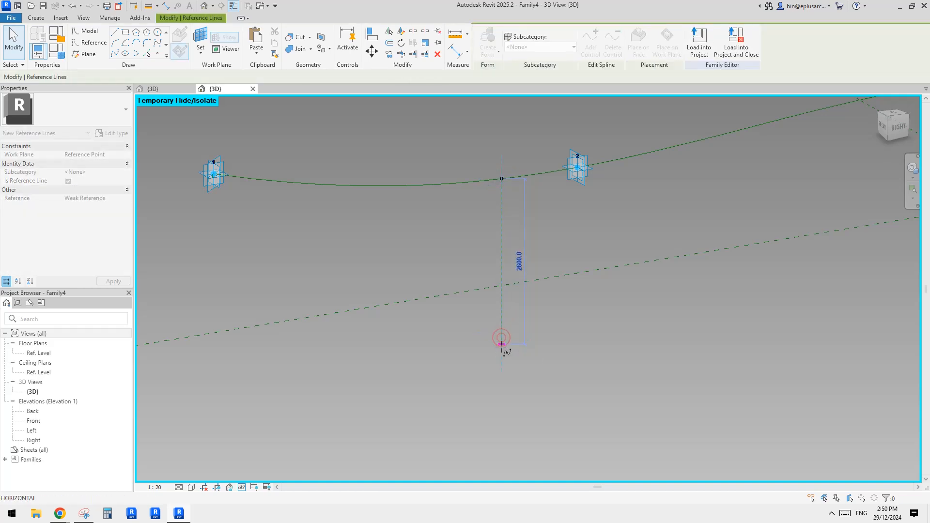
{"action": "left_click", "coordinate": [502, 369]}
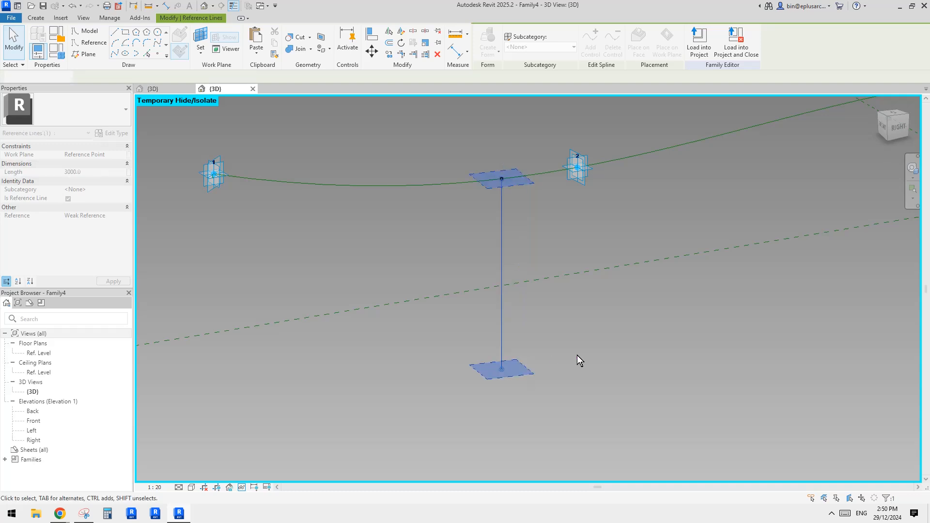
{"action": "key", "text": "Escape"}
{"action": "key", "text": "Escape"}
Try creating a surface form from the vertical reference line and the five-point spline, and undo it
{"action": "middle_click_drag", "start_coordinate": [561, 311], "coordinate": [548, 209], "text": "shift"}
{"action": "middle_click_drag", "start_coordinate": [527, 249], "coordinate": [504, 250], "text": "shift"}
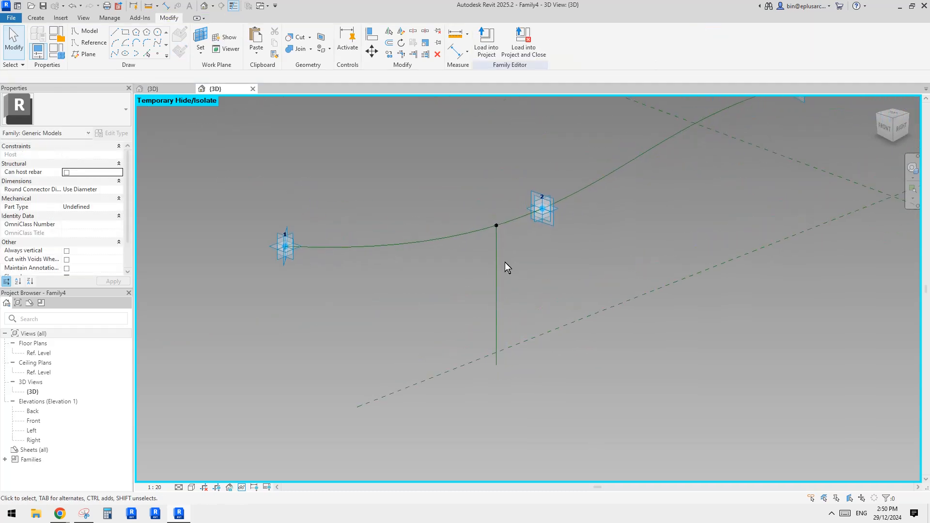
{"action": "left_click", "coordinate": [500, 262]}
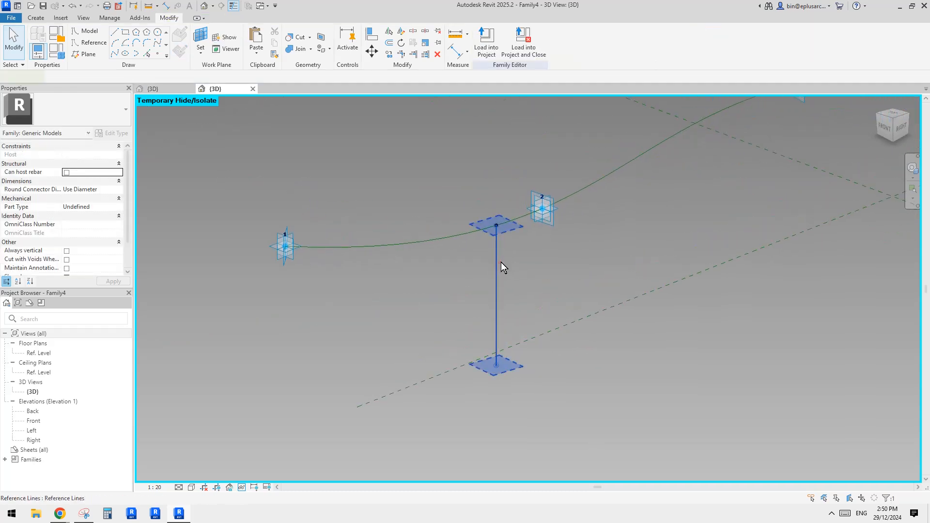
{"action": "left_click", "coordinate": [454, 244], "text": "ctrl"}
{"action": "middle_click_drag", "start_coordinate": [454, 243], "coordinate": [444, 255]}
{"action": "left_click", "coordinate": [488, 37]}
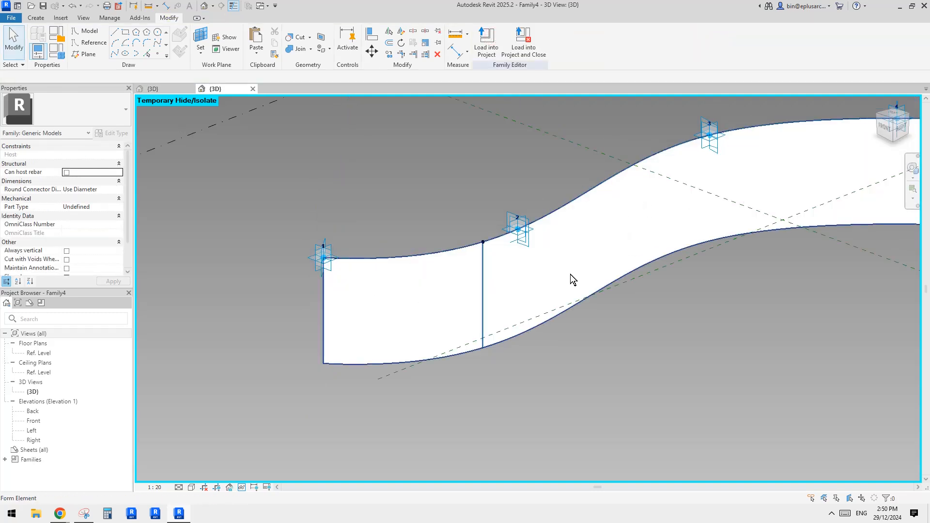
{"action": "key", "text": "ctrl+z"}
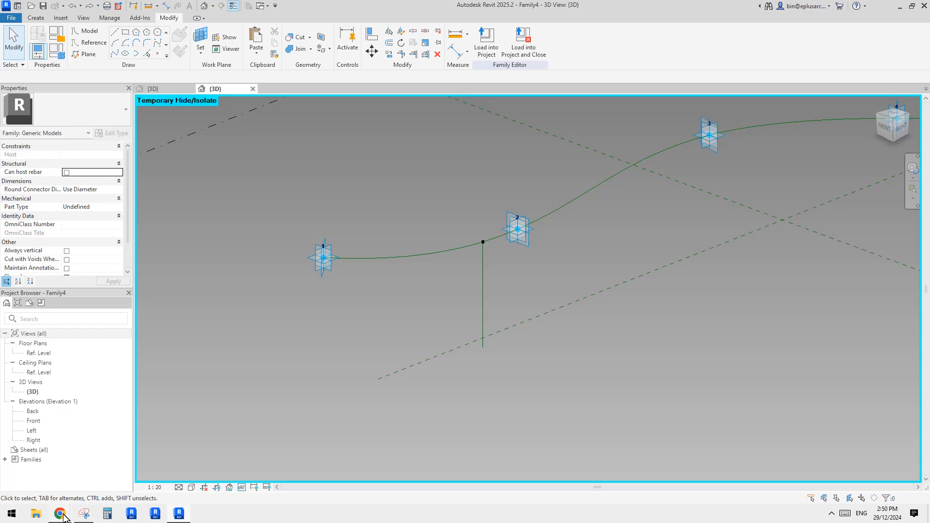
Switch to Chrome to examine the custom ceiling feature reference image, and return to the Revit family
{"action": "mouse_move", "coordinate": [60, 513]}
{"action": "left_click", "coordinate": [81, 478]}
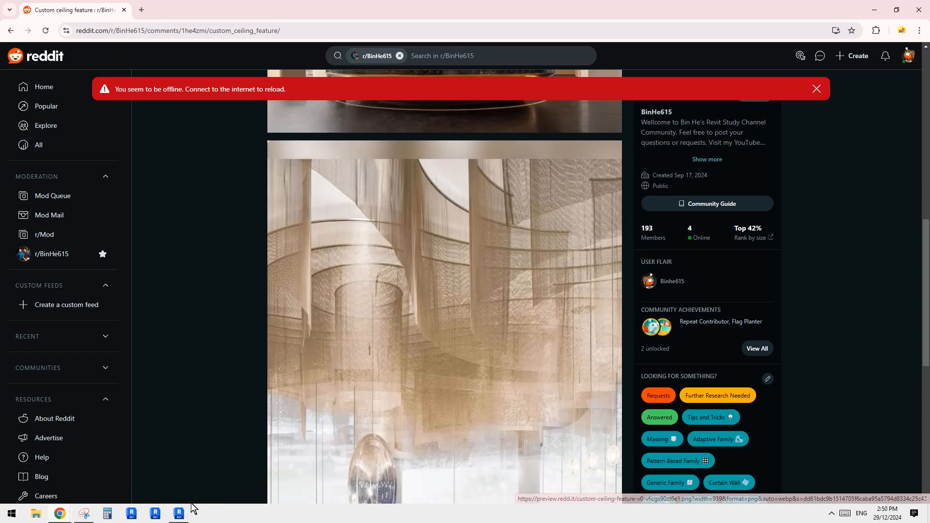
{"action": "left_click", "coordinate": [179, 513]}
Slide the reference point with its vertical line along the spline to roughly midway between adaptive points 1 and 2
{"action": "scroll", "coordinate": [466, 266], "scroll_direction": "up", "scroll_amount": 3}
{"action": "left_click", "coordinate": [499, 280]}
{"action": "middle_click_drag", "start_coordinate": [499, 280], "coordinate": [251, 258], "text": "shift"}
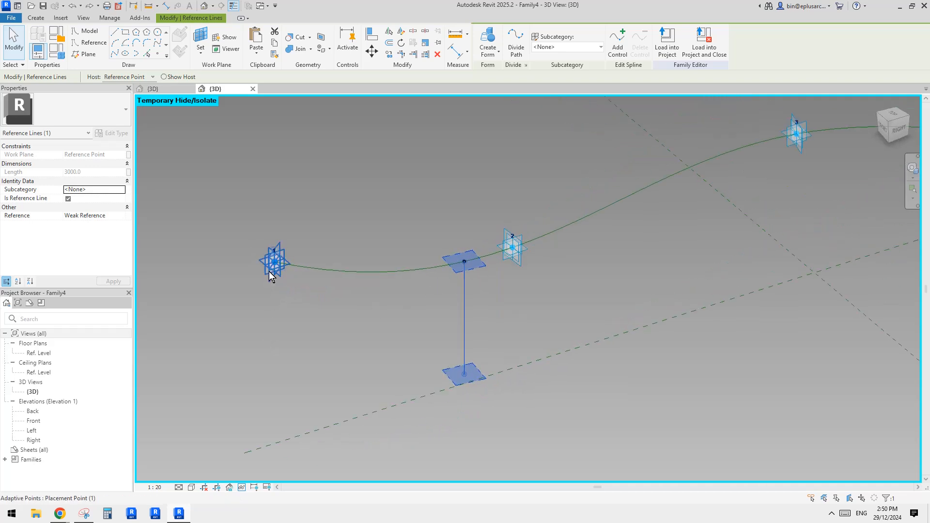
{"action": "middle_click_drag", "start_coordinate": [446, 338], "coordinate": [457, 347]}
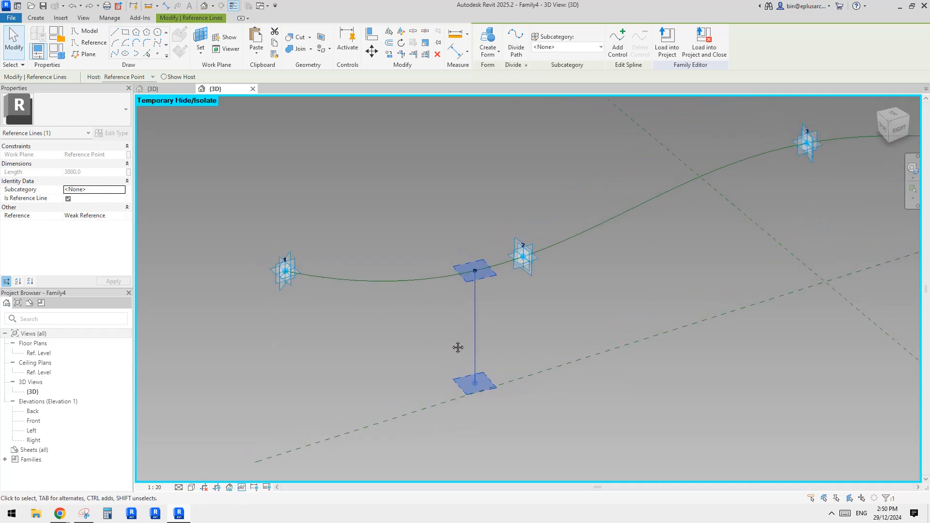
{"action": "left_click_drag", "start_coordinate": [430, 225], "coordinate": [500, 433]}
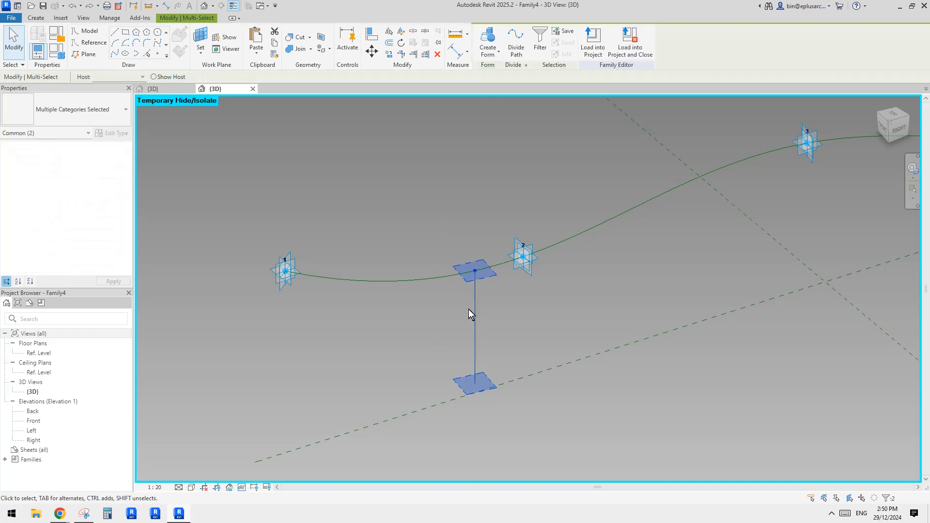
{"action": "left_click", "coordinate": [489, 305]}
{"action": "left_click_drag", "start_coordinate": [476, 270], "coordinate": [390, 282]}
{"action": "middle_click_drag", "start_coordinate": [368, 287], "coordinate": [387, 286], "text": "shift"}
Copy the reference point and its vertical line to the empty area below adaptive point 3
{"action": "left_click_drag", "start_coordinate": [365, 237], "coordinate": [426, 432]}
{"action": "key", "text": "c"}
{"action": "key", "text": "o"}
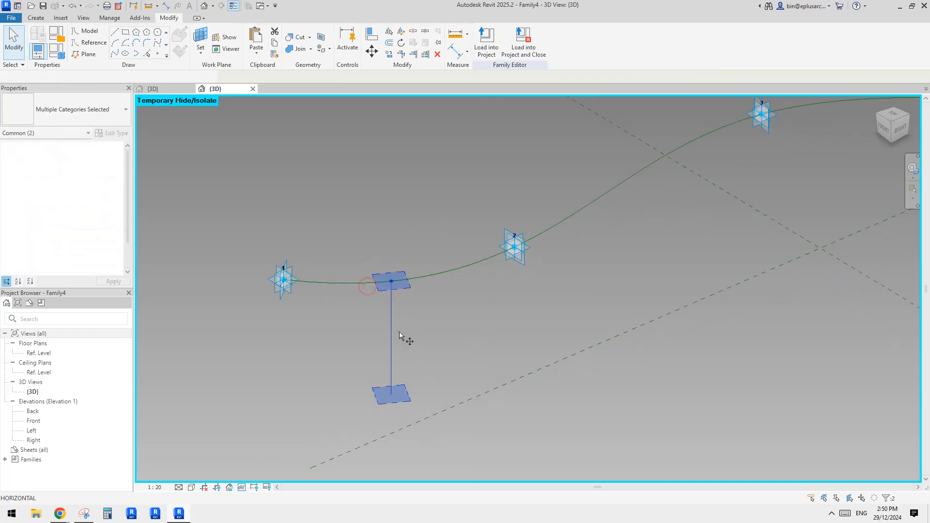
{"action": "left_click", "coordinate": [399, 331]}
{"action": "scroll", "coordinate": [399, 332], "scroll_direction": "down", "scroll_amount": 1}
{"action": "middle_click_drag", "start_coordinate": [399, 331], "coordinate": [372, 392]}
{"action": "left_click", "coordinate": [675, 321]}
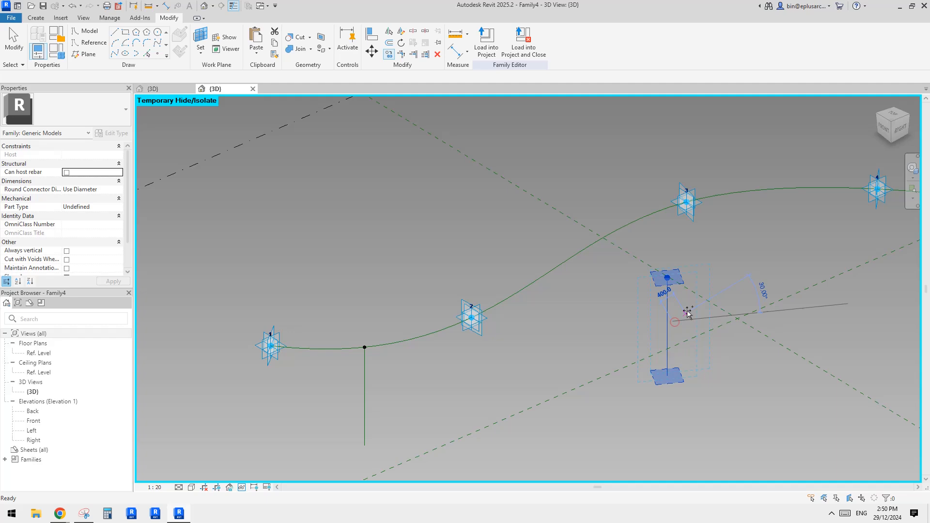
{"action": "key", "text": "Escape"}
Rehost the copied reference point onto the spline just before adaptive point 5
{"action": "left_click", "coordinate": [668, 278]}
{"action": "middle_click_drag", "start_coordinate": [669, 278], "coordinate": [558, 295]}
{"action": "left_click", "coordinate": [578, 42]}
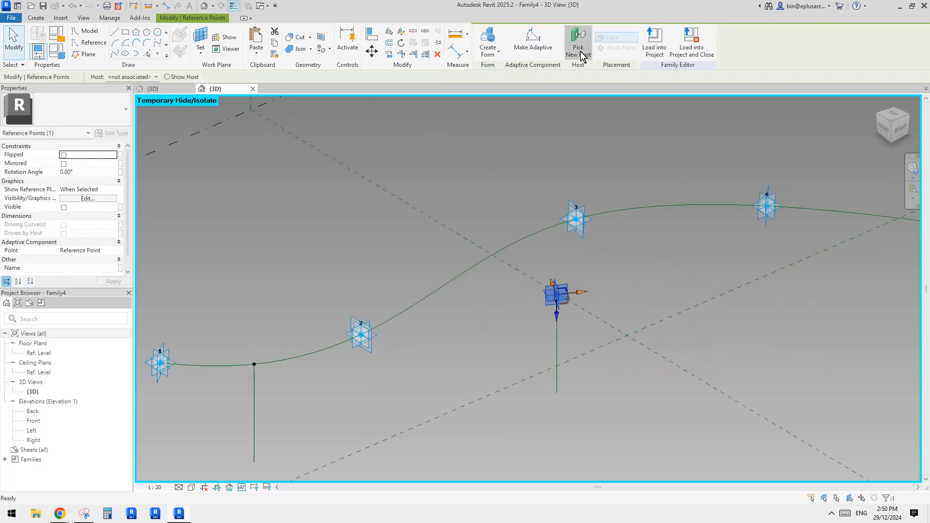
{"action": "middle_click_drag", "start_coordinate": [782, 280], "coordinate": [565, 301]}
{"action": "left_click", "coordinate": [816, 257]}
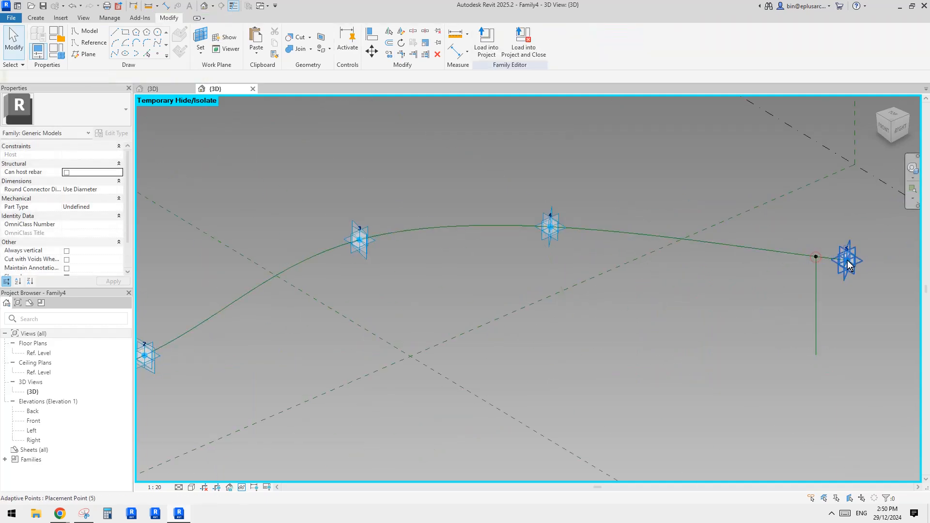
Copy the reference point and vertical line between adaptive points 1 and 2 to just below adaptive point 2
{"action": "scroll", "coordinate": [909, 233], "scroll_direction": "down", "scroll_amount": 1}
{"action": "middle_click_drag", "start_coordinate": [520, 341], "coordinate": [610, 316]}
{"action": "middle_click_drag", "start_coordinate": [394, 338], "coordinate": [273, 350]}
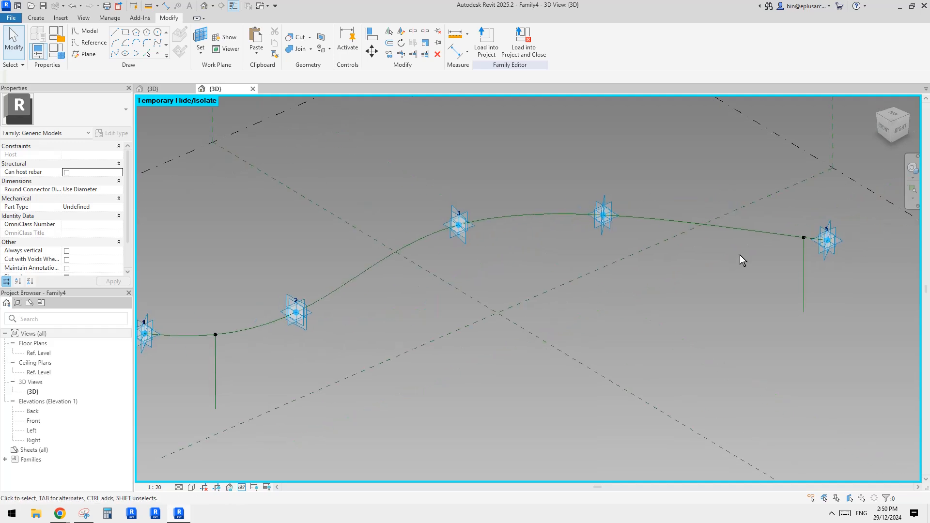
{"action": "scroll", "coordinate": [810, 245], "scroll_direction": "up", "scroll_amount": 1}
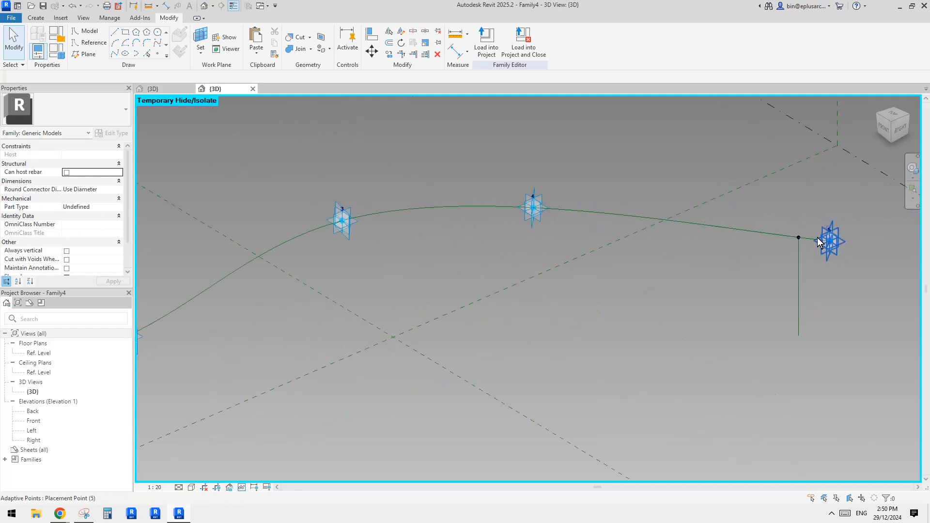
{"action": "scroll", "coordinate": [831, 242], "scroll_direction": "down", "scroll_amount": 2}
{"action": "middle_click_drag", "start_coordinate": [496, 320], "coordinate": [565, 311]}
{"action": "scroll", "coordinate": [307, 328], "scroll_direction": "up", "scroll_amount": 3}
{"action": "left_click_drag", "start_coordinate": [234, 295], "coordinate": [289, 460]}
{"action": "scroll", "coordinate": [293, 443], "scroll_direction": "down", "scroll_amount": 1}
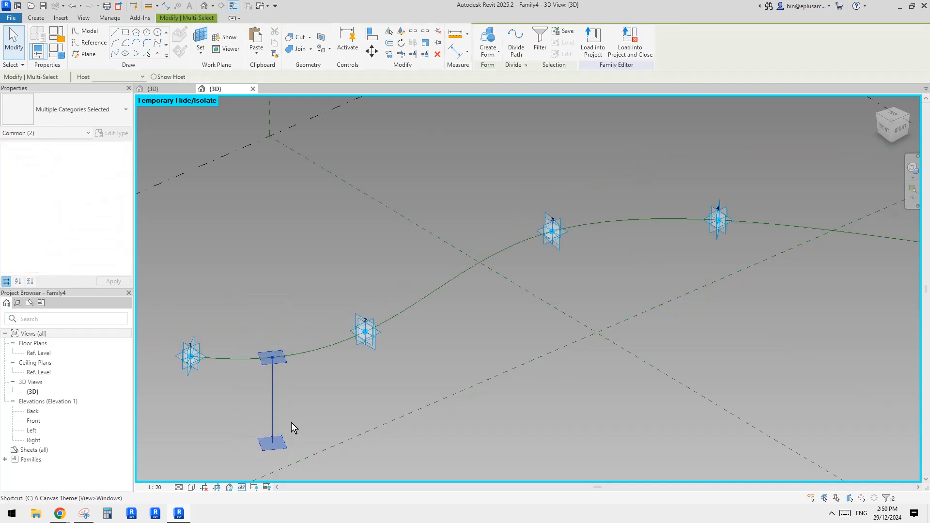
{"action": "key", "text": "c"}
{"action": "key", "text": "o"}
{"action": "left_click", "coordinate": [282, 386]}
{"action": "left_click", "coordinate": [363, 378]}
{"action": "scroll", "coordinate": [329, 371], "scroll_direction": "up", "scroll_amount": 2}
{"action": "key", "text": "Escape"}
{"action": "key", "text": "Escape"}
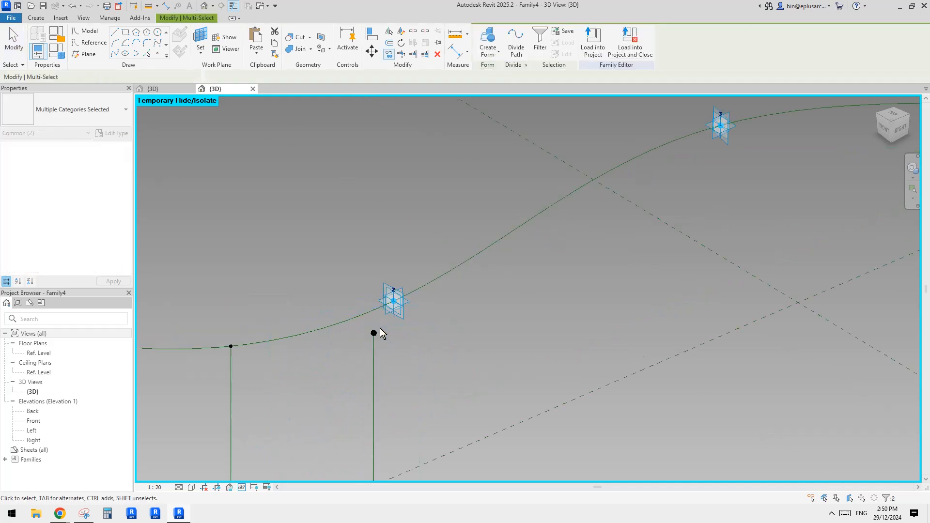
Rehost the copied point below adaptive point 2 onto the spline, between the original reference point and adaptive point 2
{"action": "left_click", "coordinate": [376, 331]}
{"action": "middle_click_drag", "start_coordinate": [373, 335], "coordinate": [408, 249]}
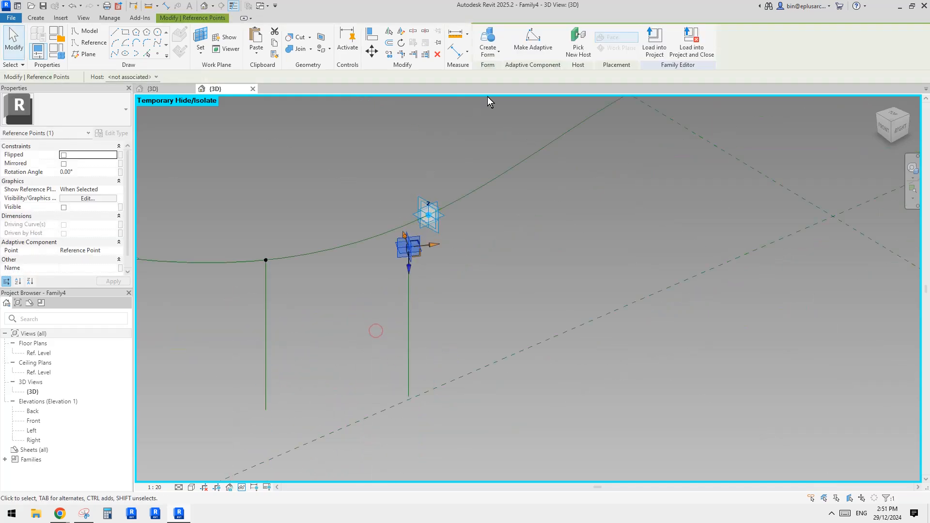
{"action": "left_click", "coordinate": [583, 48]}
{"action": "left_click", "coordinate": [347, 245]}
{"action": "key", "text": "Escape"}
{"action": "middle_click_drag", "start_coordinate": [377, 301], "coordinate": [500, 245], "text": "shift"}
Add three spline control points along the vertical reference line nearest adaptive point 2
{"action": "left_click", "coordinate": [421, 321]}
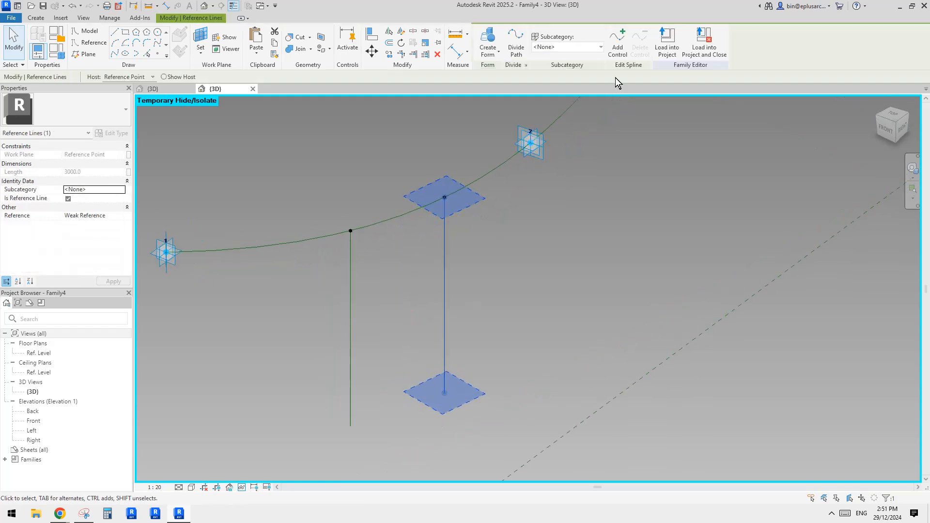
{"action": "left_click", "coordinate": [617, 46]}
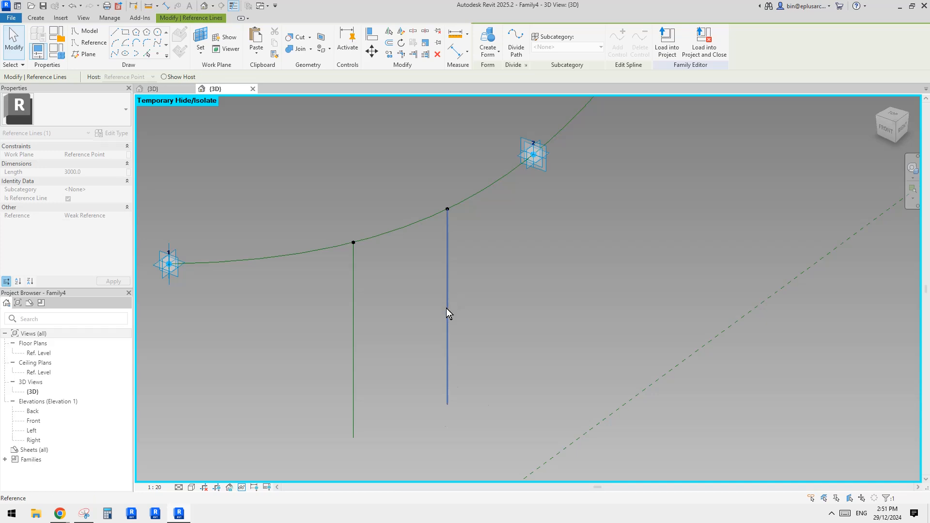
{"action": "left_click", "coordinate": [447, 314]}
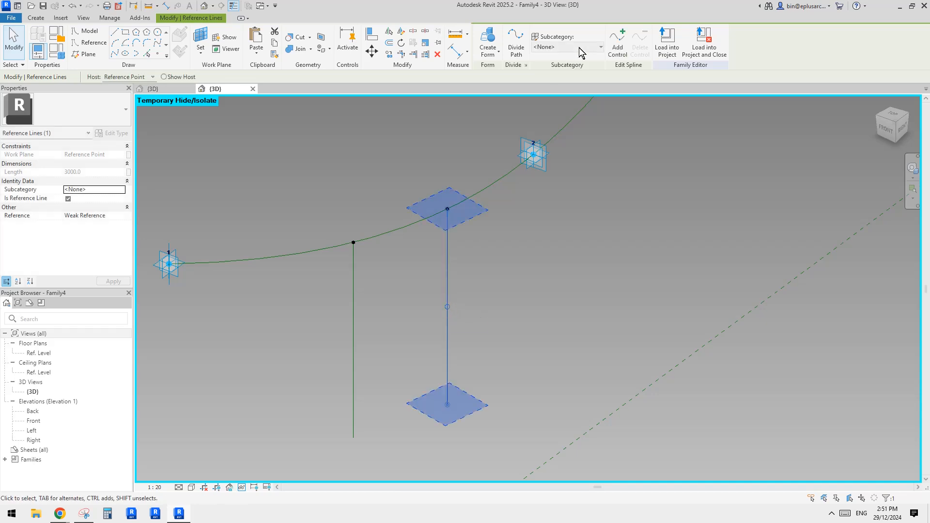
{"action": "left_click", "coordinate": [614, 46]}
{"action": "left_click", "coordinate": [447, 356]}
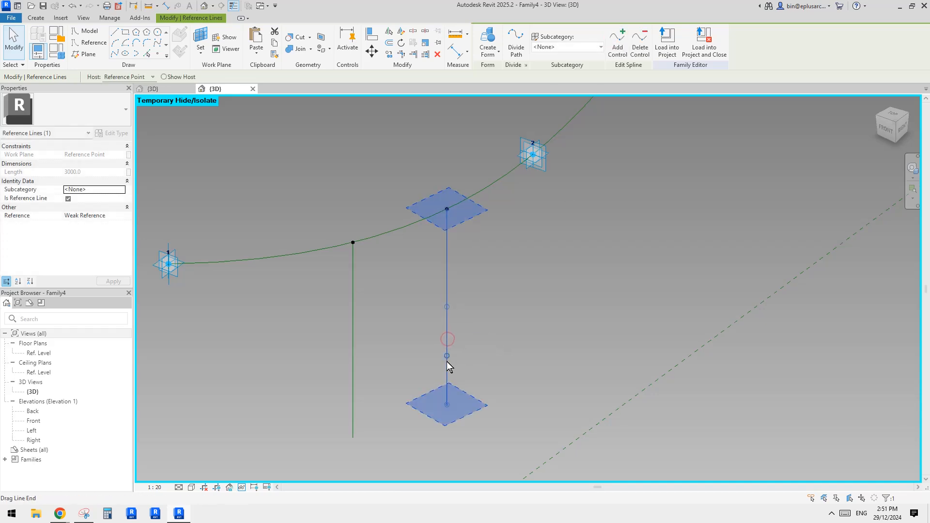
{"action": "left_click", "coordinate": [617, 50]}
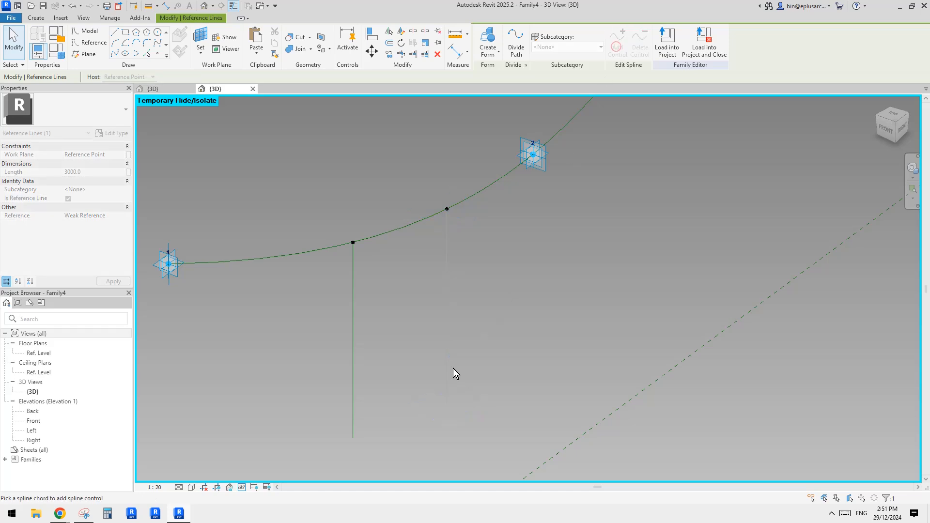
{"action": "left_click", "coordinate": [446, 378]}
{"action": "middle_click_drag", "start_coordinate": [479, 361], "coordinate": [538, 343], "text": "shift"}
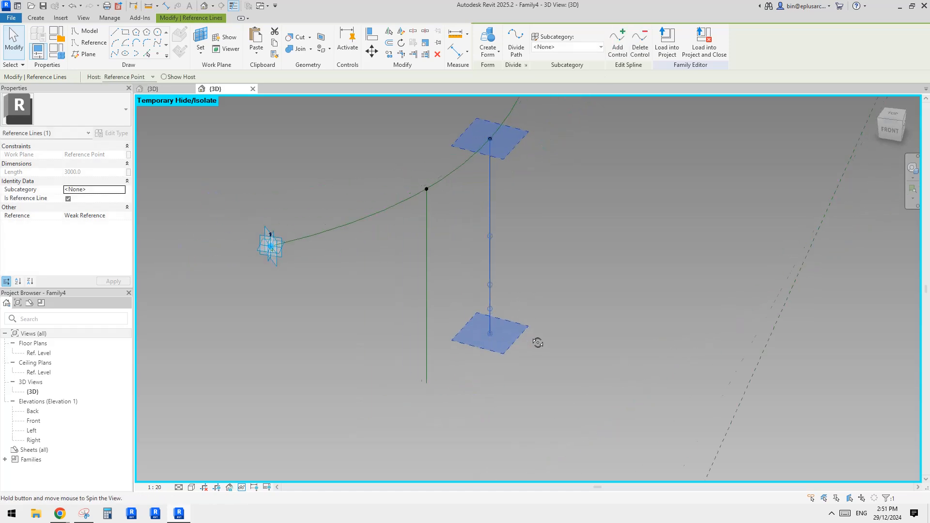
Offset the two lower control points of the vertical spline before adaptive point 2 in opposite directions to form a gentle S-curve
{"action": "scroll", "coordinate": [502, 298], "scroll_direction": "up", "scroll_amount": 2}
{"action": "left_click", "coordinate": [508, 291]}
{"action": "left_click", "coordinate": [483, 280]}
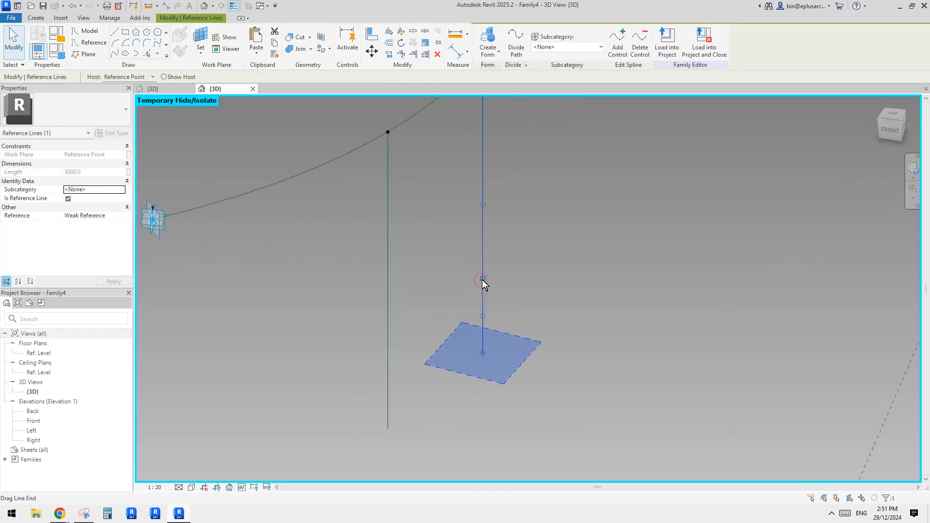
{"action": "middle_click_drag", "start_coordinate": [482, 280], "coordinate": [516, 372], "text": "shift"}
{"action": "left_click_drag", "start_coordinate": [488, 359], "coordinate": [485, 409]}
{"action": "scroll", "coordinate": [493, 358], "scroll_direction": "up", "scroll_amount": 1}
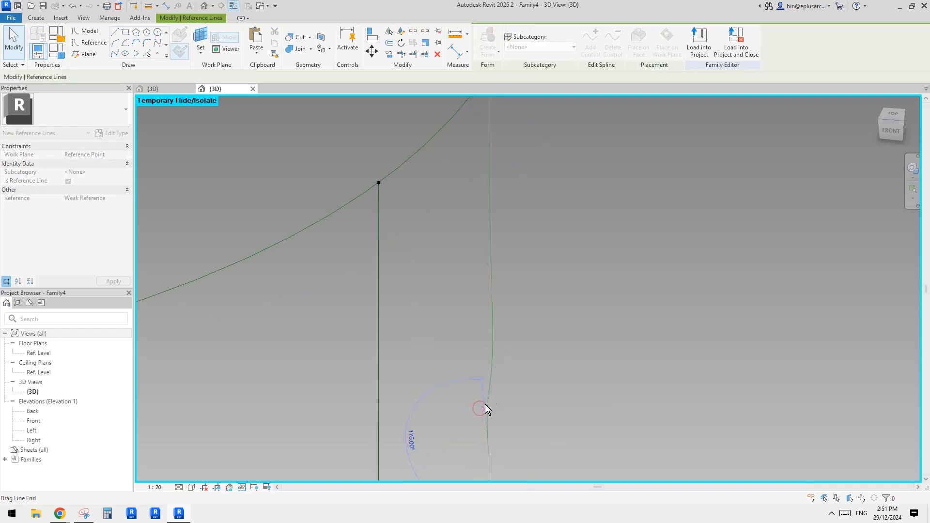
{"action": "left_click", "coordinate": [500, 364]}
{"action": "middle_click_drag", "start_coordinate": [506, 339], "coordinate": [518, 350]}
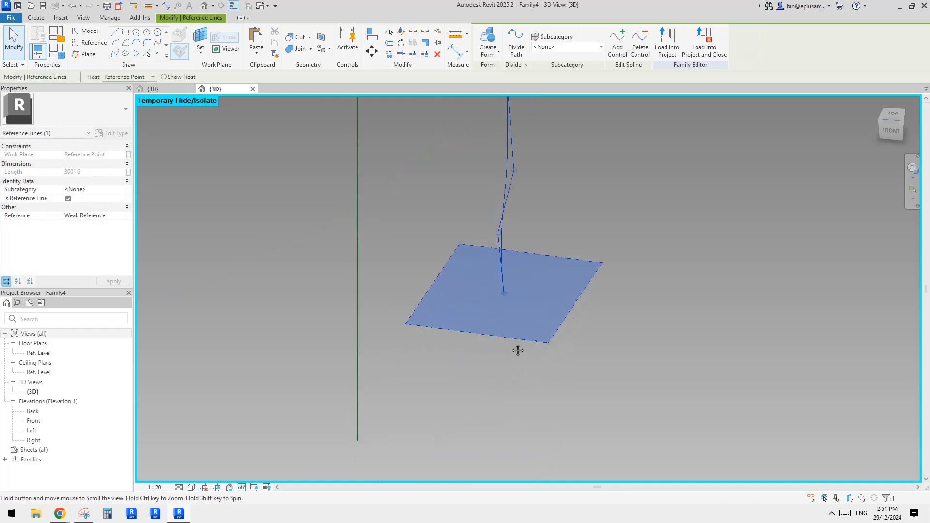
{"action": "middle_click_drag", "start_coordinate": [509, 311], "coordinate": [505, 386]}
{"action": "left_click", "coordinate": [589, 417]}
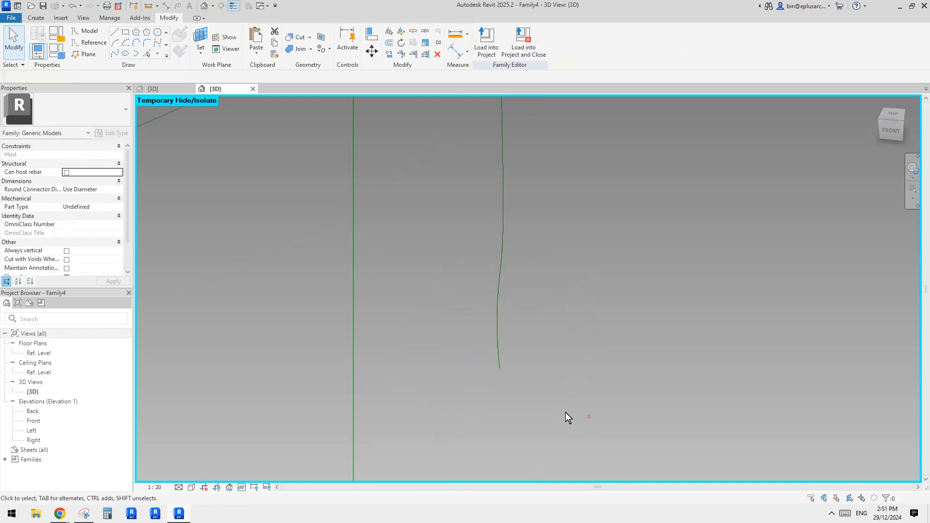
Try moving the bottom end of the S-shaped vertical spline sideways, and undo the move
{"action": "left_click", "coordinate": [500, 357]}
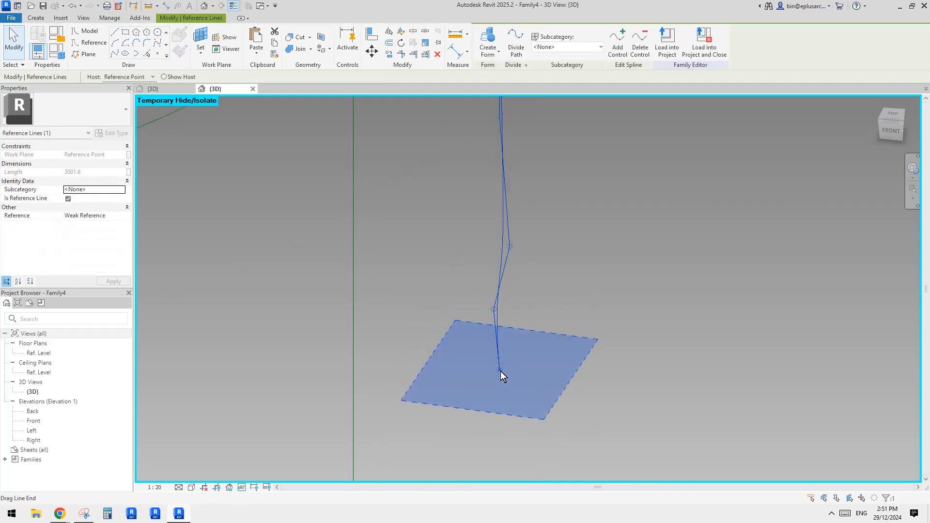
{"action": "left_click_drag", "start_coordinate": [501, 371], "coordinate": [510, 373]}
{"action": "left_click", "coordinate": [600, 387]}
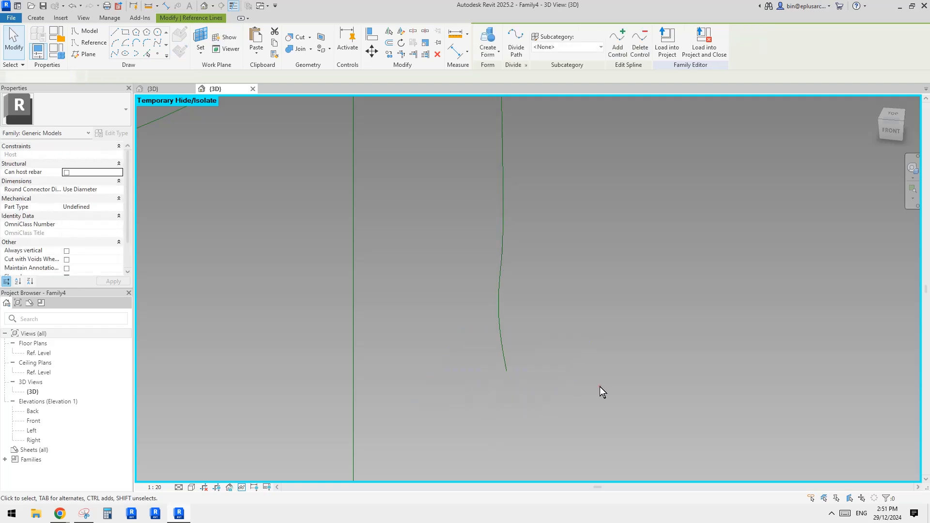
{"action": "left_click", "coordinate": [505, 333]}
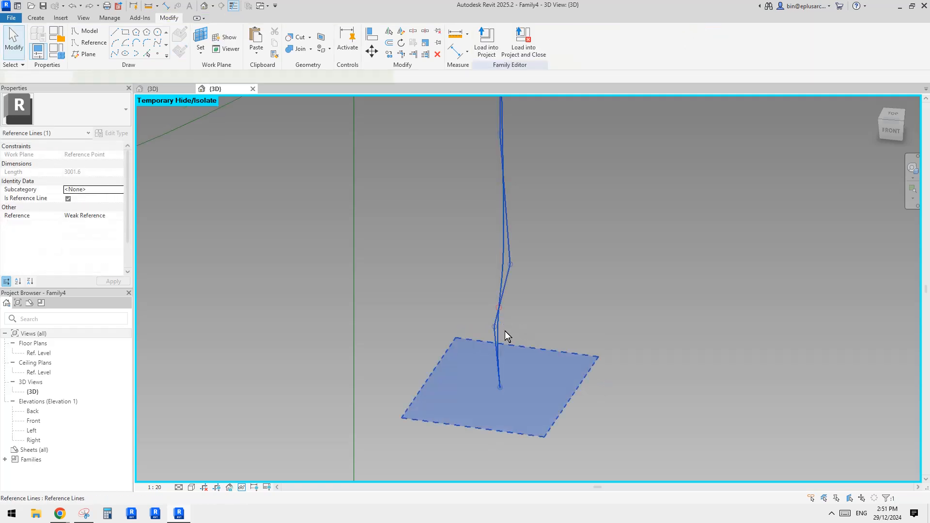
{"action": "left_click_drag", "start_coordinate": [501, 400], "coordinate": [524, 391]}
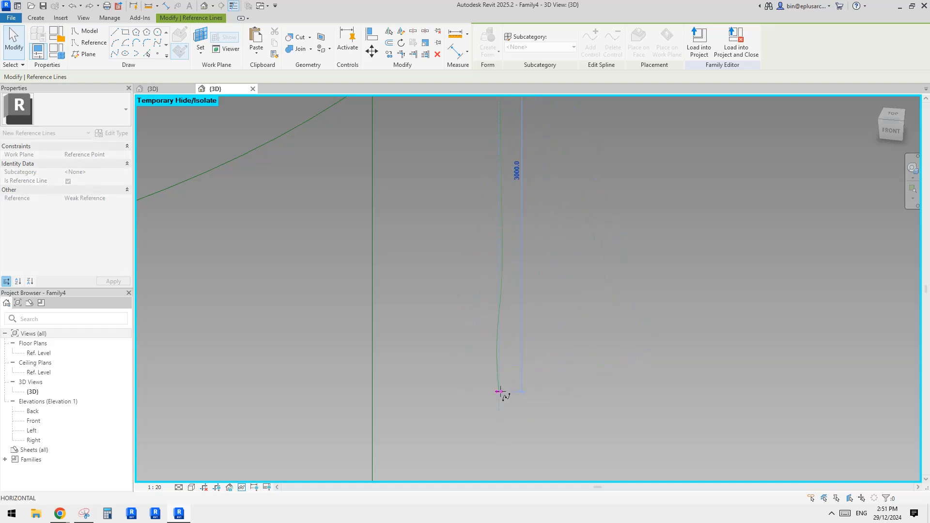
{"action": "left_click_drag", "start_coordinate": [450, 382], "coordinate": [455, 381]}
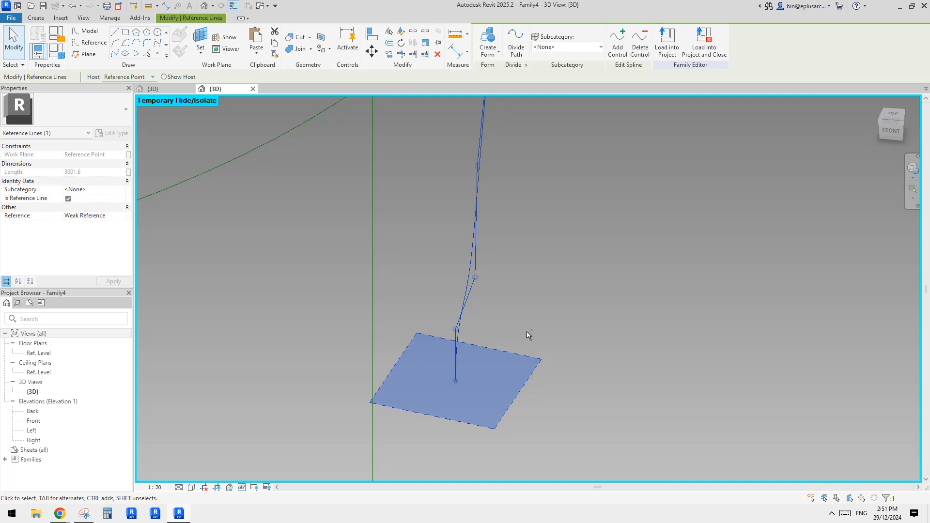
{"action": "key", "text": "ctrl+z"}
Shift the bottom end of the S-shaped vertical spline slightly away from the straight reference line
{"action": "left_click", "coordinate": [495, 331]}
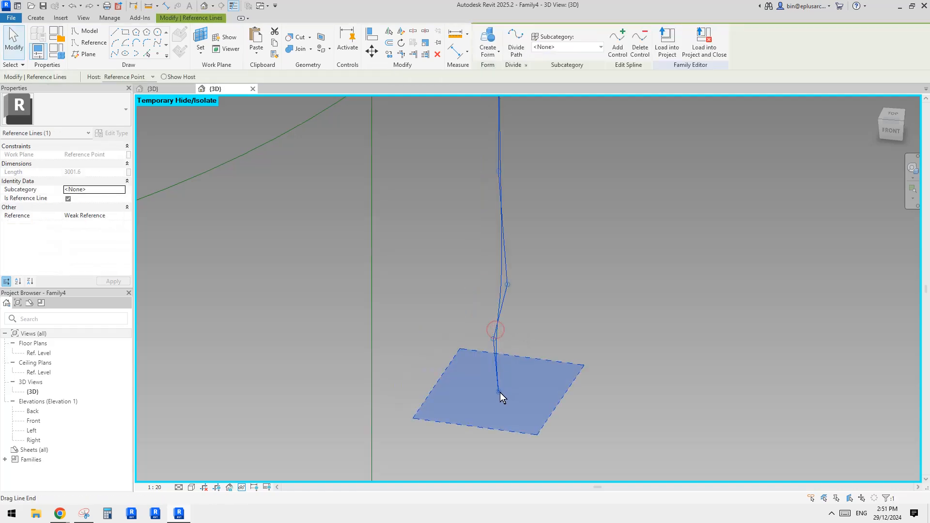
{"action": "left_click_drag", "start_coordinate": [500, 393], "coordinate": [504, 391]}
{"action": "key", "text": "Escape"}
Copy the S-shaped vertical spline with its reference point six times, spacing the copies in the area past adaptive point 2
{"action": "scroll", "coordinate": [503, 321], "scroll_direction": "down", "scroll_amount": 4}
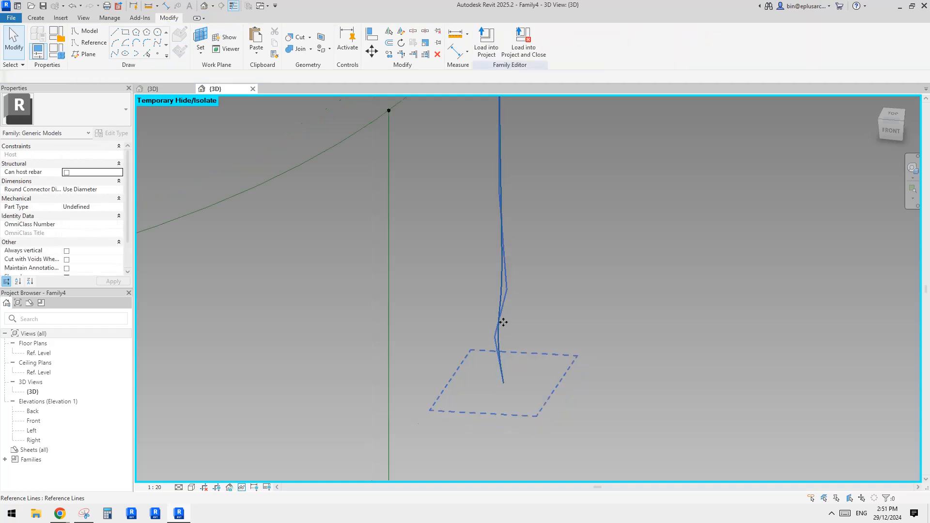
{"action": "middle_click_drag", "start_coordinate": [543, 356], "coordinate": [526, 362], "text": "shift"}
{"action": "middle_click_drag", "start_coordinate": [481, 267], "coordinate": [442, 310], "text": "shift"}
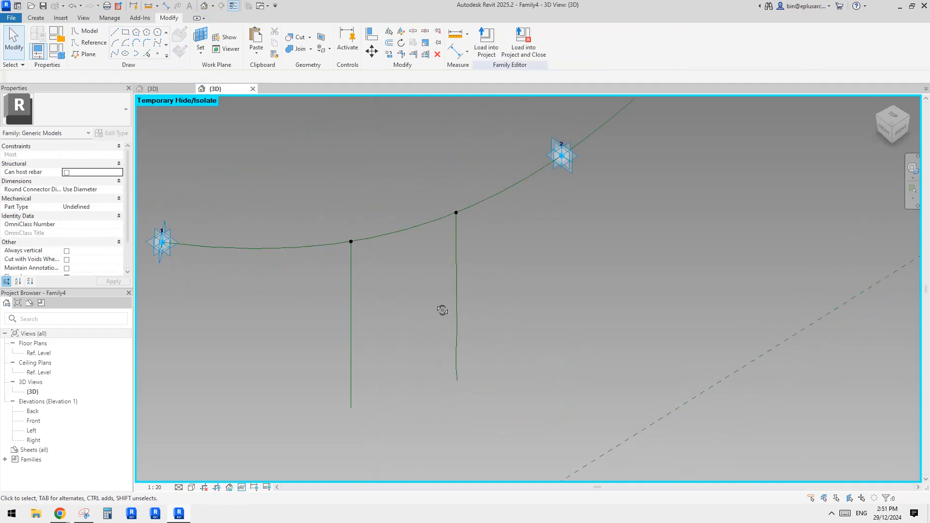
{"action": "left_click_drag", "start_coordinate": [477, 440], "coordinate": [492, 440]}
{"action": "key", "text": "c"}
{"action": "key", "text": "o"}
{"action": "left_click", "coordinate": [490, 339]}
{"action": "middle_click_drag", "start_coordinate": [534, 335], "coordinate": [510, 351]}
{"action": "left_click", "coordinate": [543, 323]}
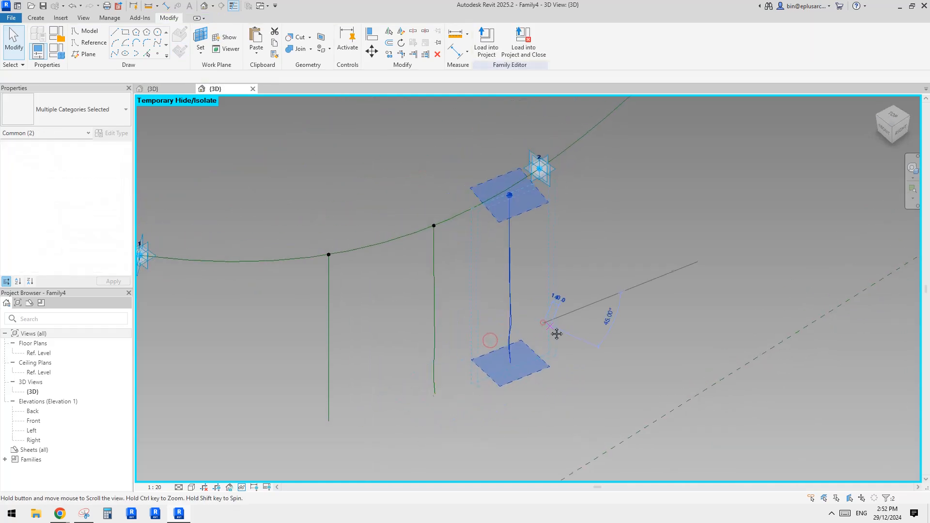
{"action": "middle_click_drag", "start_coordinate": [613, 343], "coordinate": [592, 352]}
{"action": "left_click", "coordinate": [580, 371]}
{"action": "left_click", "coordinate": [619, 364]}
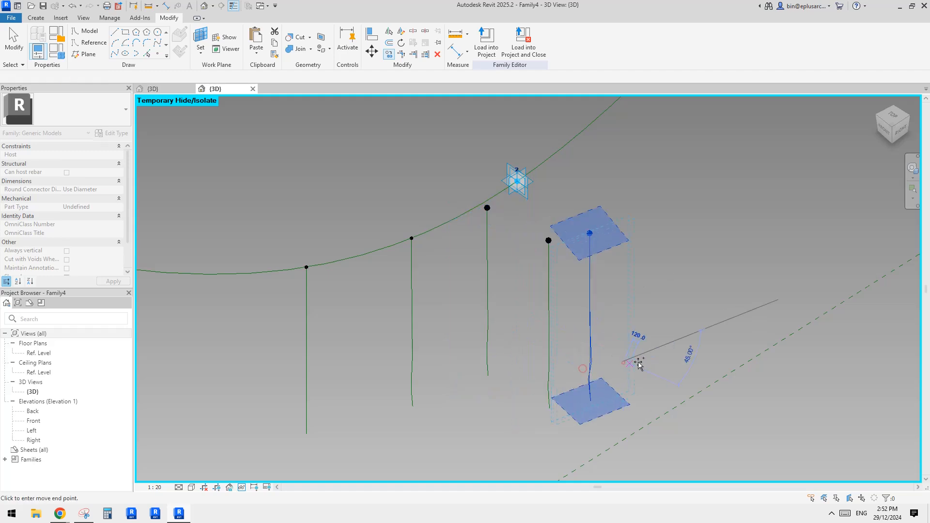
{"action": "left_click", "coordinate": [655, 365]}
{"action": "left_click", "coordinate": [693, 319]}
{"action": "left_click", "coordinate": [745, 276]}
{"action": "middle_click_drag", "start_coordinate": [725, 297], "coordinate": [569, 372]}
{"action": "key", "text": "Escape"}
{"action": "key", "text": "Escape"}
{"action": "scroll", "coordinate": [499, 297], "scroll_direction": "down", "scroll_amount": 2}
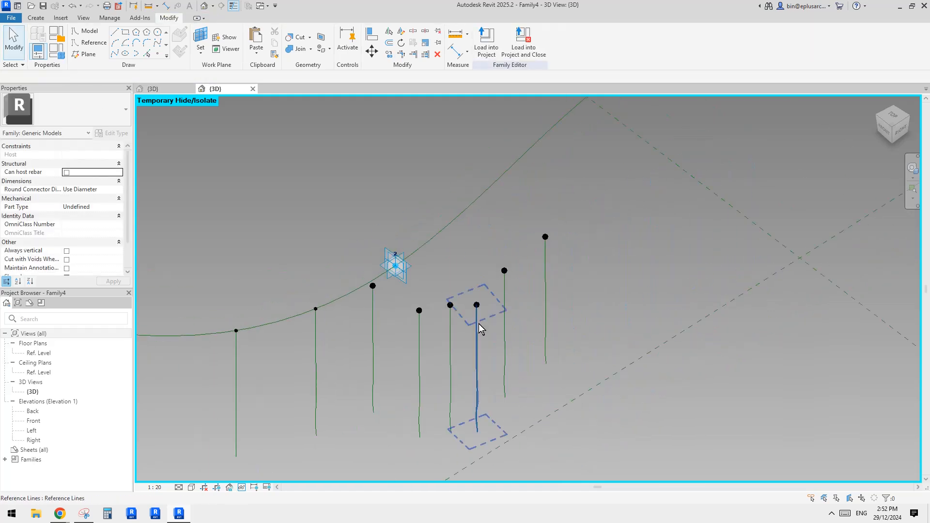
Rehost four of the copied reference points onto the main spline, spread between adaptive points 2 and 3
{"action": "middle_click_drag", "start_coordinate": [479, 323], "coordinate": [476, 332]}
{"action": "left_click_drag", "start_coordinate": [351, 266], "coordinate": [426, 332]}
{"action": "scroll", "coordinate": [406, 339], "scroll_direction": "down", "scroll_amount": 1}
{"action": "left_click", "coordinate": [423, 261]}
{"action": "middle_click_drag", "start_coordinate": [427, 332], "coordinate": [389, 376]}
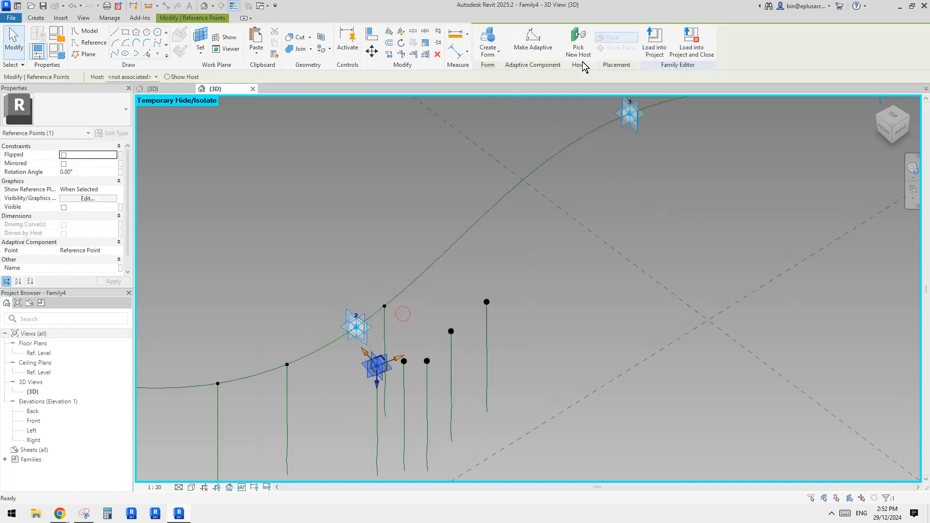
{"action": "left_click", "coordinate": [451, 247]}
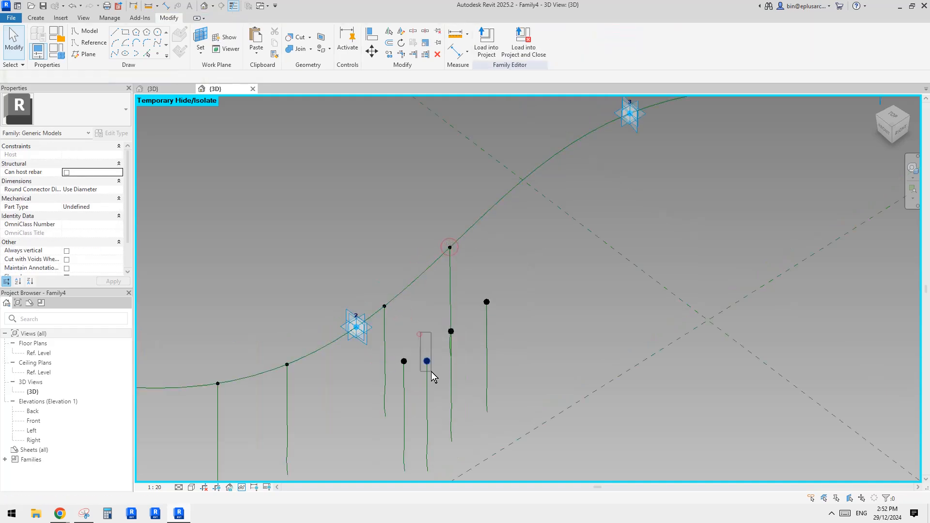
{"action": "left_click_drag", "start_coordinate": [431, 371], "coordinate": [432, 372]}
{"action": "left_click", "coordinate": [507, 190]}
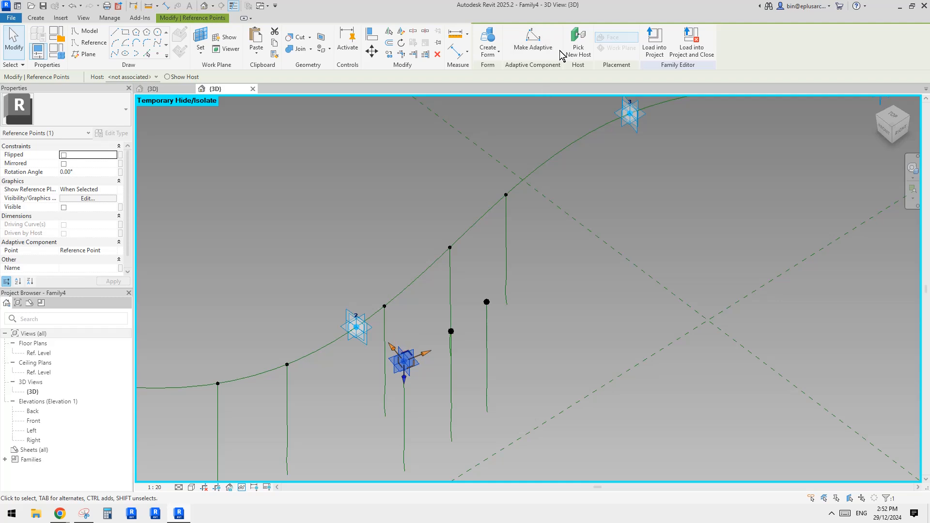
{"action": "middle_click_drag", "start_coordinate": [585, 120], "coordinate": [556, 161]}
{"action": "left_click", "coordinate": [576, 173]}
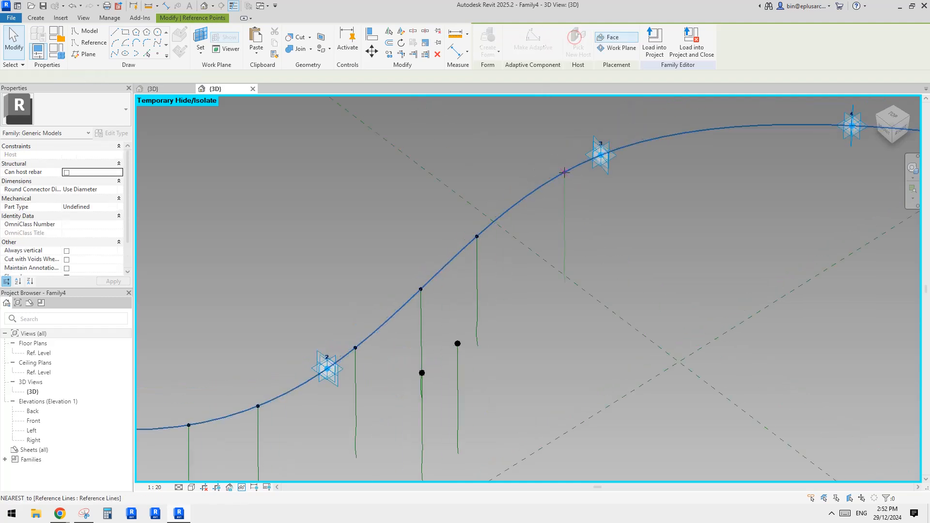
Rehost the remaining two copied points onto the main spline, one between adaptive points 3 and 4 and one just past point 4
{"action": "scroll", "coordinate": [554, 193], "scroll_direction": "down", "scroll_amount": 1}
{"action": "left_click", "coordinate": [485, 320]}
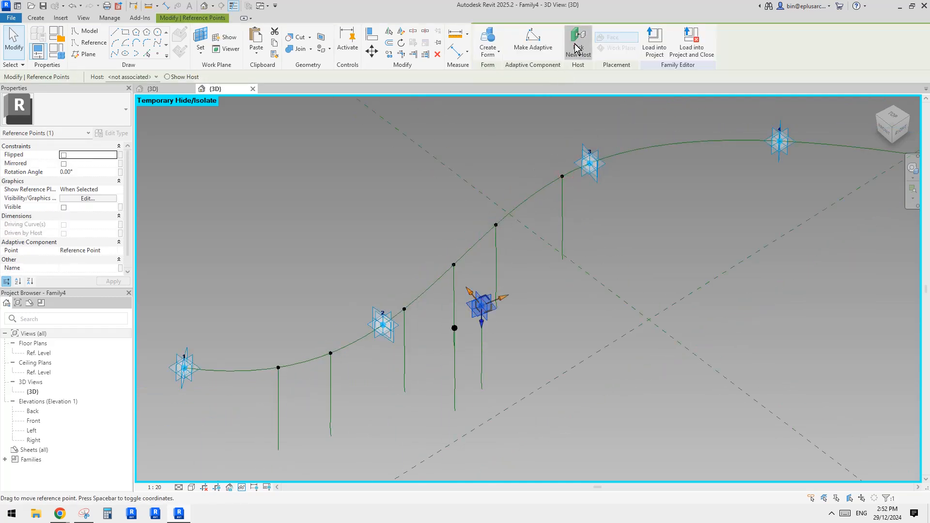
{"action": "left_click", "coordinate": [655, 146]}
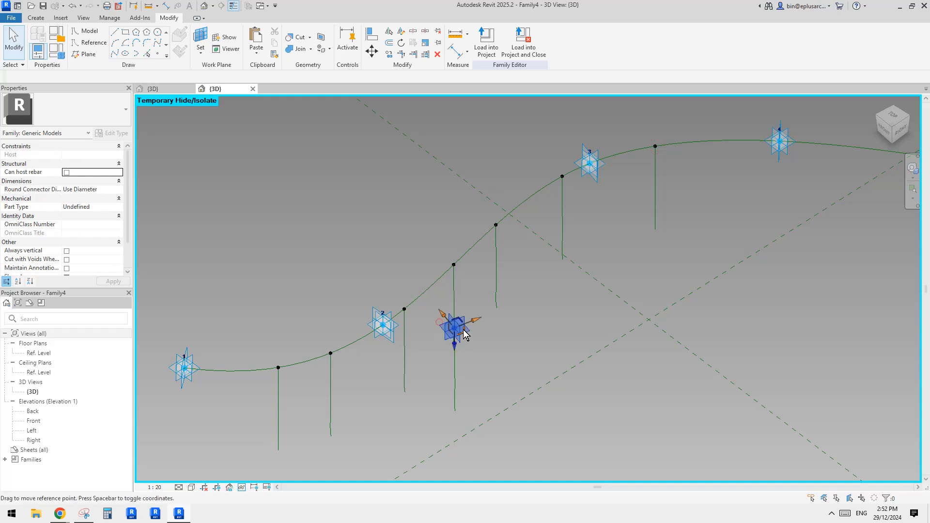
{"action": "left_click", "coordinate": [464, 334]}
{"action": "scroll", "coordinate": [758, 224], "scroll_direction": "down", "scroll_amount": 1}
{"action": "middle_click_drag", "start_coordinate": [759, 224], "coordinate": [530, 278]}
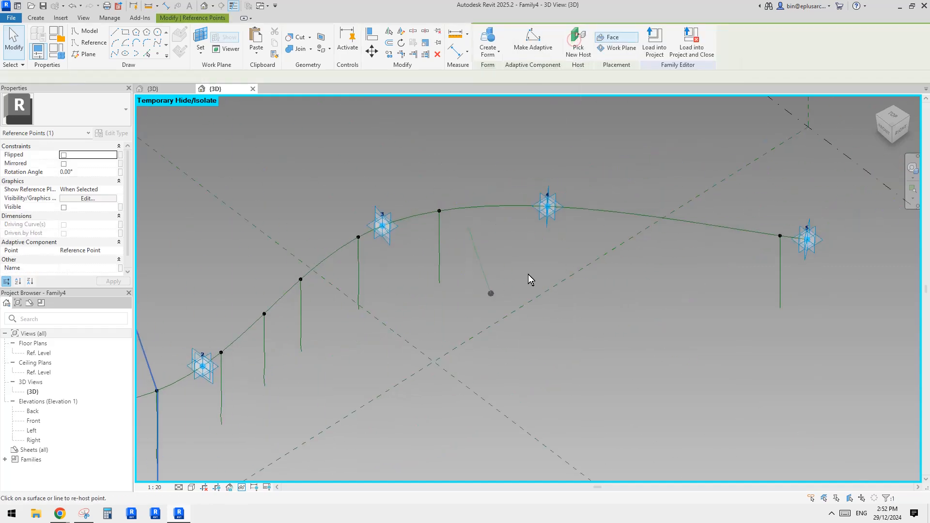
{"action": "left_click", "coordinate": [601, 210]}
Create a form from all nine vertical reference lines and the main five-point spline
{"action": "scroll", "coordinate": [585, 303], "scroll_direction": "down", "scroll_amount": 1}
{"action": "middle_click_drag", "start_coordinate": [585, 303], "coordinate": [828, 219]}
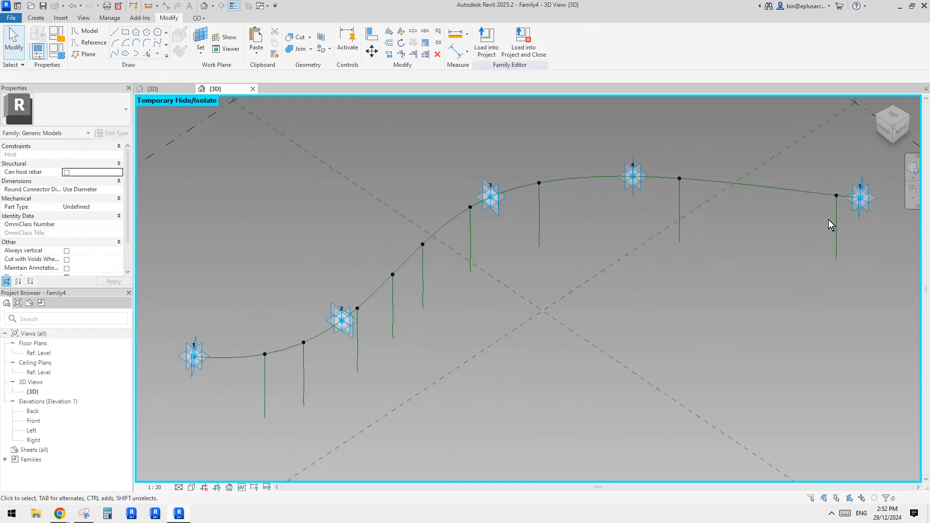
{"action": "left_click", "coordinate": [836, 221]}
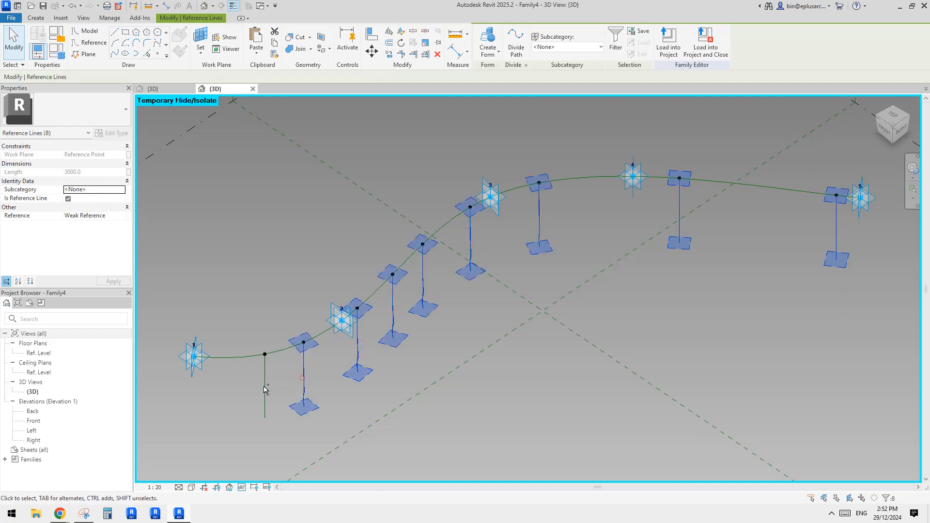
{"action": "left_click", "coordinate": [222, 359], "text": "ctrl"}
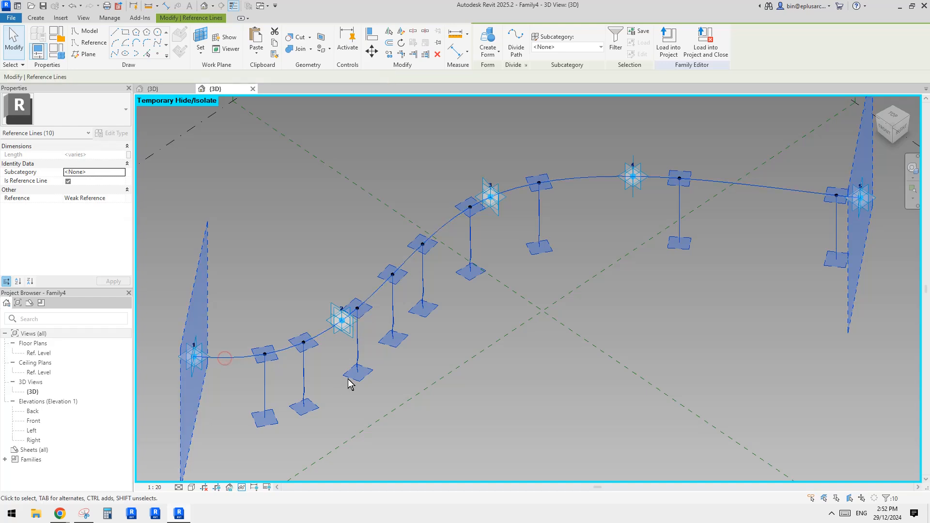
{"action": "scroll", "coordinate": [364, 348], "scroll_direction": "down", "scroll_amount": 1}
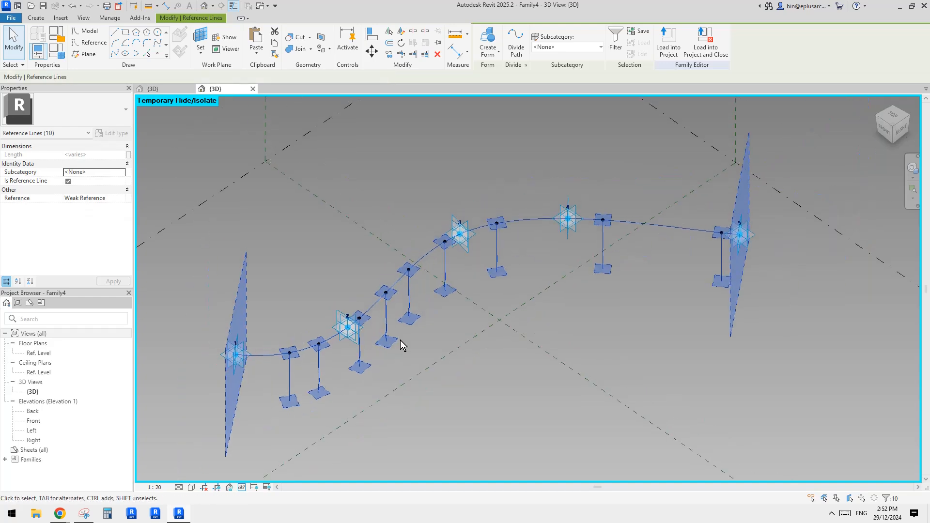
{"action": "left_click", "coordinate": [485, 35]}
Reshape the lower part of the profile just past adaptive point 2 by moving its lower control points and bottom end
{"action": "middle_click_drag", "start_coordinate": [571, 272], "coordinate": [453, 257], "text": "shift"}
{"action": "scroll", "coordinate": [382, 278], "scroll_direction": "up", "scroll_amount": 3}
{"action": "left_click", "coordinate": [411, 226]}
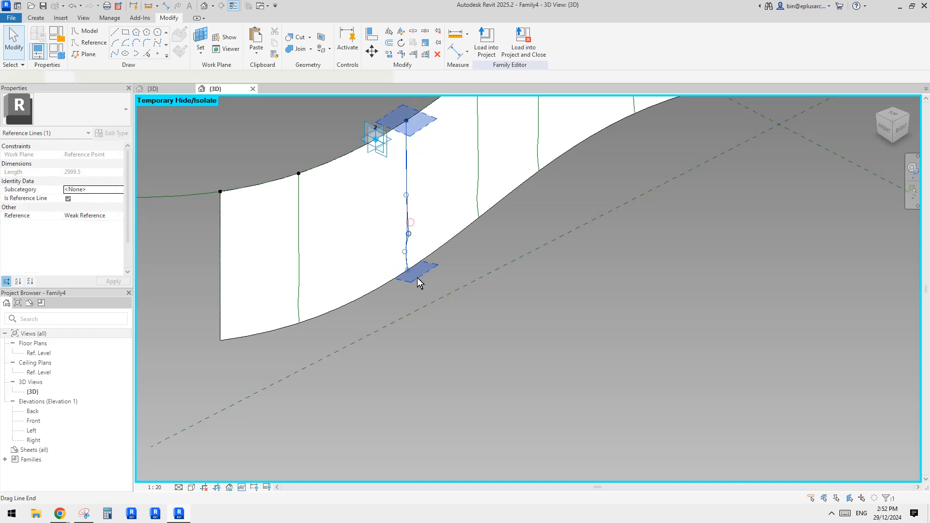
{"action": "scroll", "coordinate": [446, 277], "scroll_direction": "up", "scroll_amount": 4}
{"action": "left_click", "coordinate": [395, 281]}
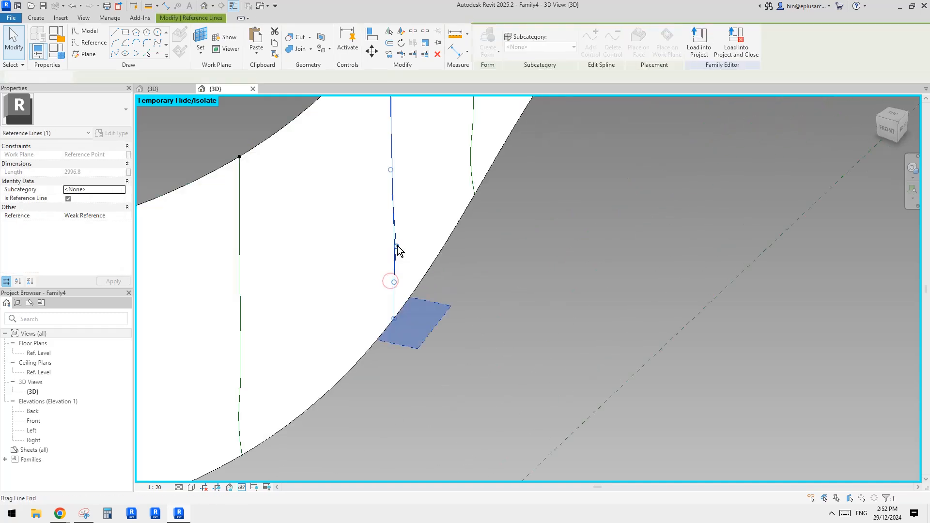
{"action": "scroll", "coordinate": [427, 242], "scroll_direction": "up", "scroll_amount": 3}
{"action": "middle_click_drag", "start_coordinate": [441, 271], "coordinate": [433, 267]}
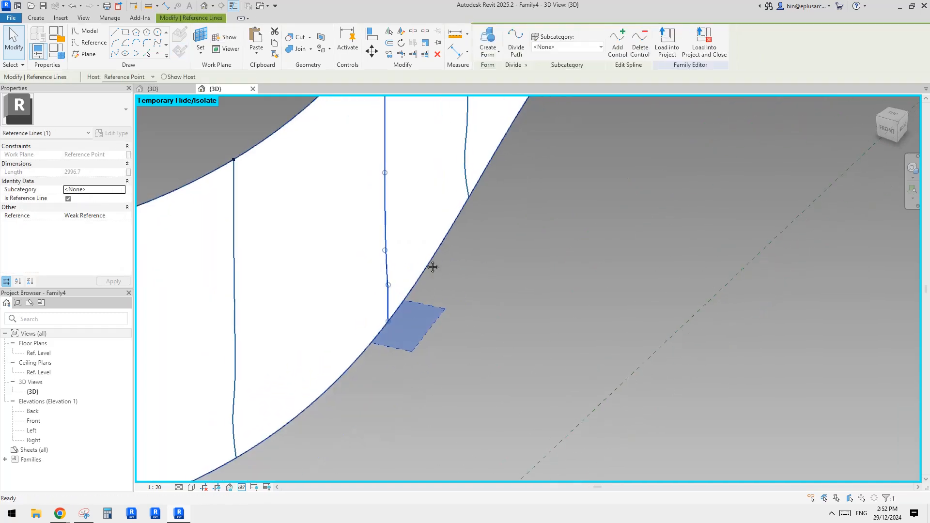
{"action": "left_click_drag", "start_coordinate": [387, 321], "coordinate": [381, 320]}
{"action": "middle_click_drag", "start_coordinate": [417, 301], "coordinate": [408, 326]}
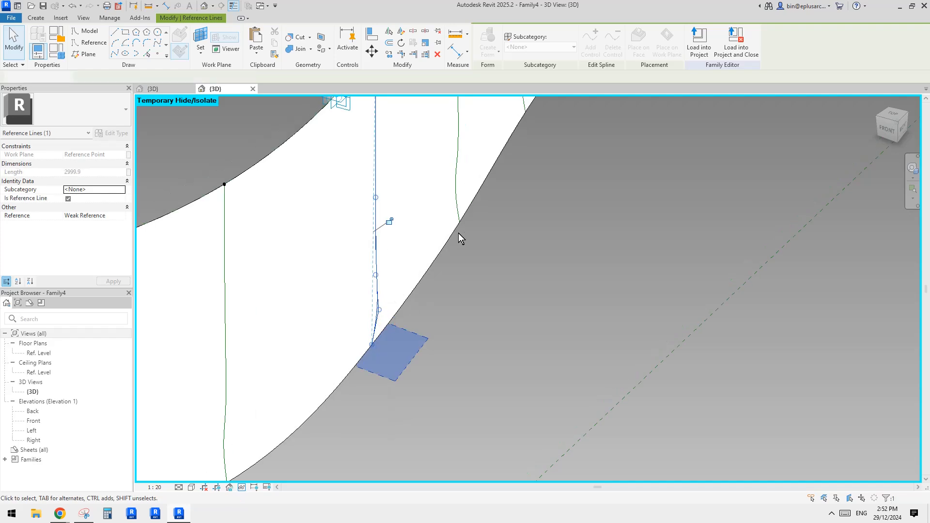
Reshape the second profile past adaptive point 2 by shifting its bottom end and two lower control points sideways
{"action": "left_click", "coordinate": [459, 234]}
{"action": "left_click", "coordinate": [463, 219]}
{"action": "middle_click_drag", "start_coordinate": [453, 243], "coordinate": [412, 343]}
{"action": "left_click_drag", "start_coordinate": [418, 321], "coordinate": [419, 323]}
{"action": "left_click_drag", "start_coordinate": [413, 287], "coordinate": [420, 288]}
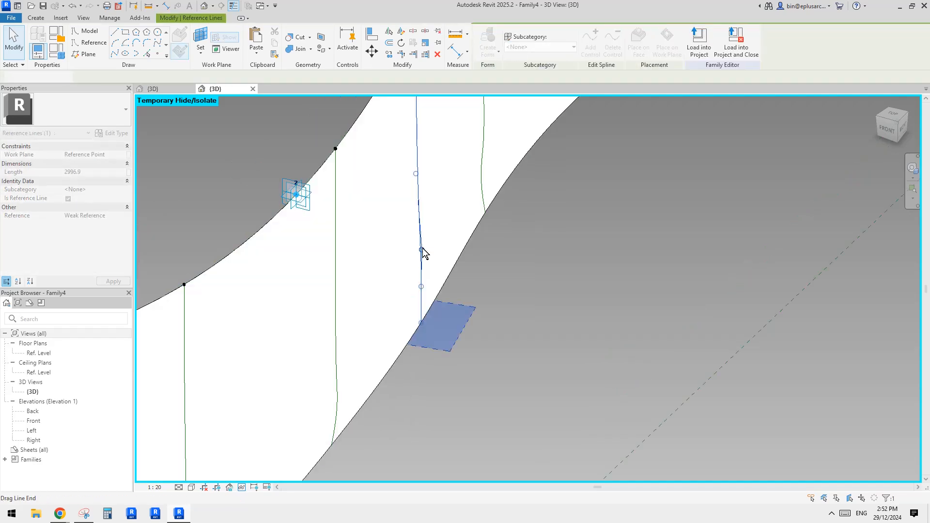
{"action": "left_click_drag", "start_coordinate": [422, 250], "coordinate": [416, 250]}
{"action": "scroll", "coordinate": [460, 230], "scroll_direction": "down", "scroll_amount": 1}
Adjust the lower control point of the third profile past adaptive point 2 to change its curve
{"action": "middle_click_drag", "start_coordinate": [460, 231], "coordinate": [395, 374]}
{"action": "left_click", "coordinate": [414, 315]}
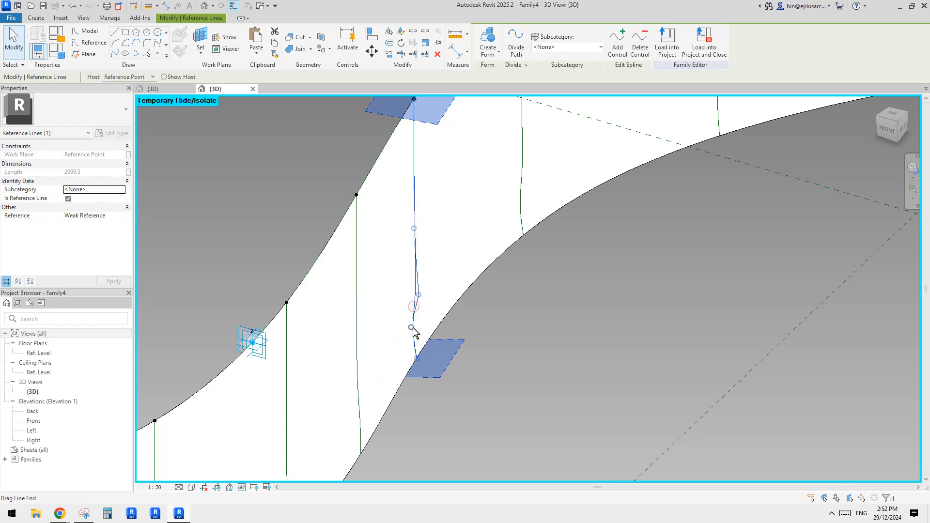
{"action": "left_click_drag", "start_coordinate": [412, 327], "coordinate": [415, 301]}
Reshape the lower curve of the profile just before adaptive point 3 by moving its control points
{"action": "left_click", "coordinate": [524, 208]}
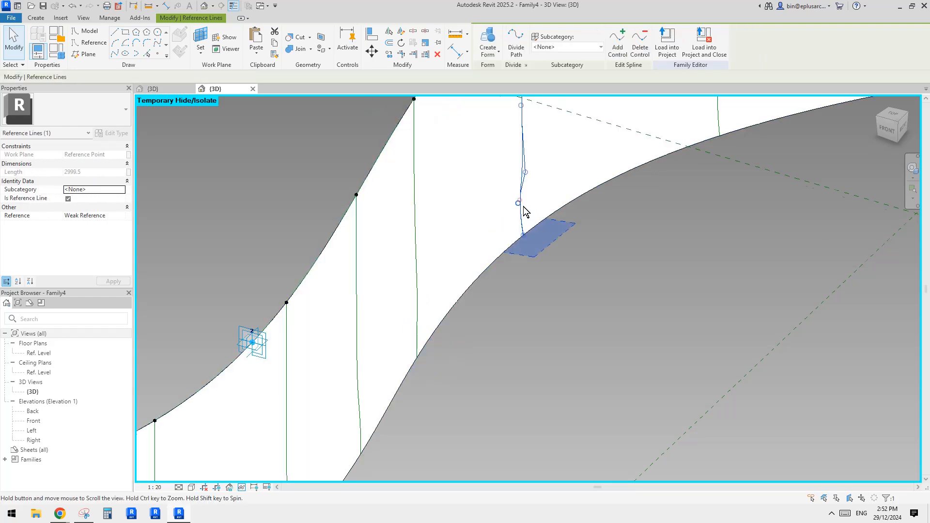
{"action": "middle_click_drag", "start_coordinate": [523, 207], "coordinate": [518, 225]}
{"action": "left_click_drag", "start_coordinate": [512, 221], "coordinate": [513, 190]}
{"action": "scroll", "coordinate": [518, 250], "scroll_direction": "up", "scroll_amount": 1}
{"action": "left_click_drag", "start_coordinate": [516, 254], "coordinate": [531, 252]}
Shift the two lower control points of the profile just past adaptive point 3 in opposite directions to vary its curve
{"action": "middle_click_drag", "start_coordinate": [721, 111], "coordinate": [536, 285]}
{"action": "scroll", "coordinate": [536, 285], "scroll_direction": "down", "scroll_amount": 1}
{"action": "left_click", "coordinate": [584, 228]}
{"action": "left_click_drag", "start_coordinate": [584, 225], "coordinate": [581, 225]}
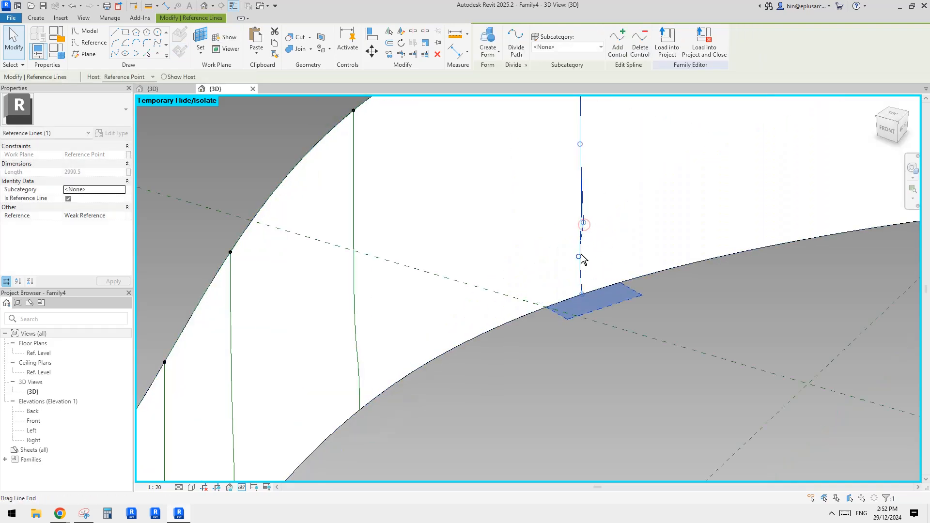
{"action": "left_click_drag", "start_coordinate": [579, 257], "coordinate": [585, 258]}
{"action": "left_click_drag", "start_coordinate": [582, 222], "coordinate": [575, 222]}
{"action": "scroll", "coordinate": [594, 235], "scroll_direction": "down", "scroll_amount": 1}
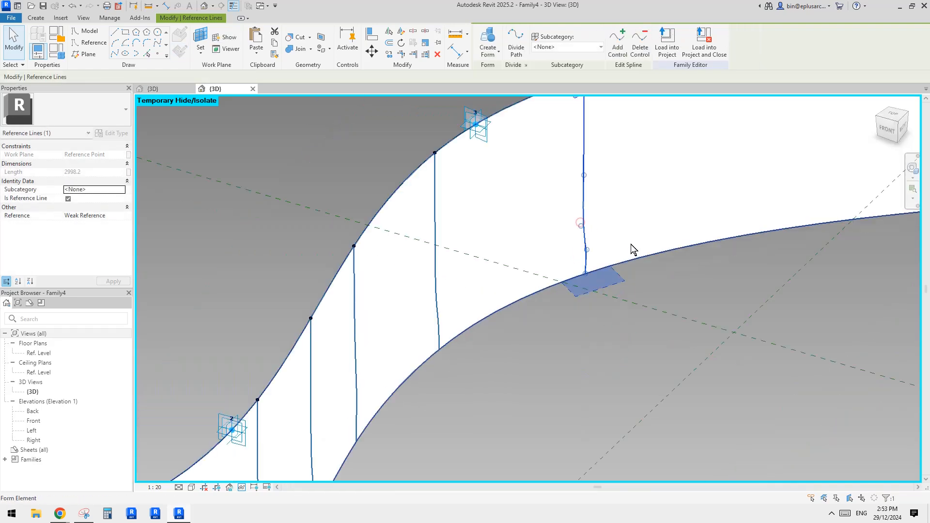
Examine the lofted form and its profile curves from several angles
{"action": "middle_click_drag", "start_coordinate": [782, 193], "coordinate": [420, 285]}
{"action": "scroll", "coordinate": [459, 337], "scroll_direction": "up", "scroll_amount": 1}
{"action": "scroll", "coordinate": [602, 280], "scroll_direction": "down", "scroll_amount": 1}
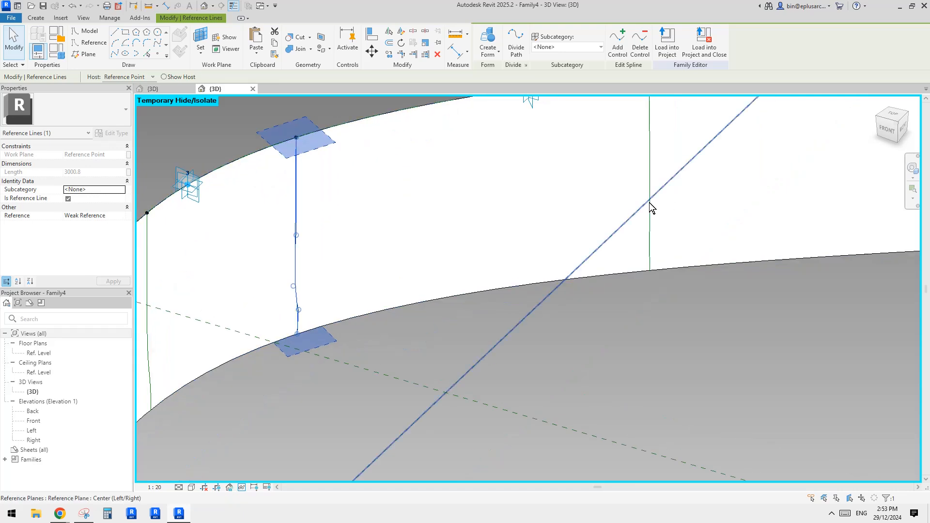
{"action": "left_click", "coordinate": [648, 202]}
{"action": "scroll", "coordinate": [649, 218], "scroll_direction": "down", "scroll_amount": 2}
{"action": "middle_click_drag", "start_coordinate": [697, 237], "coordinate": [544, 78], "text": "shift"}
{"action": "key", "text": "Escape"}
{"action": "scroll", "coordinate": [639, 261], "scroll_direction": "down", "scroll_amount": 2}
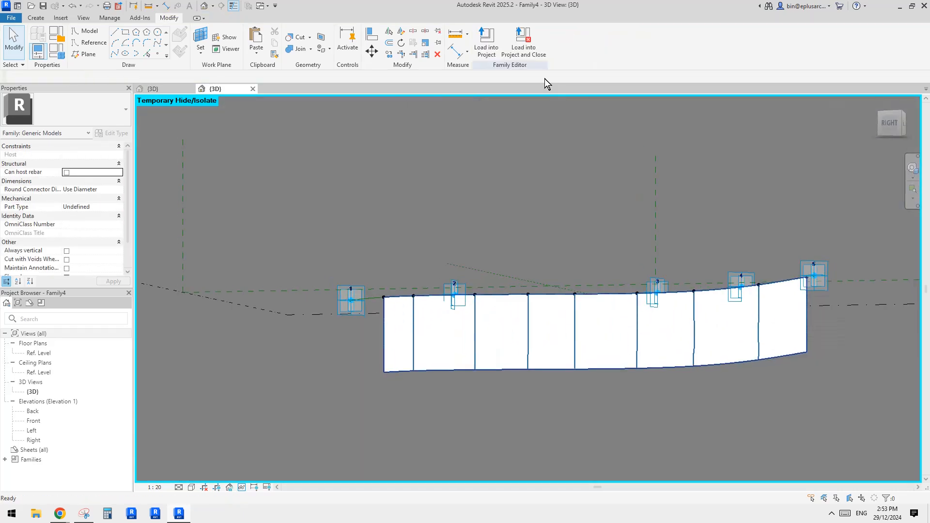
{"action": "middle_click_drag", "start_coordinate": [649, 327], "coordinate": [642, 288]}
{"action": "middle_click_drag", "start_coordinate": [642, 288], "coordinate": [637, 341], "text": "shift"}
{"action": "scroll", "coordinate": [584, 326], "scroll_direction": "up", "scroll_amount": 3}
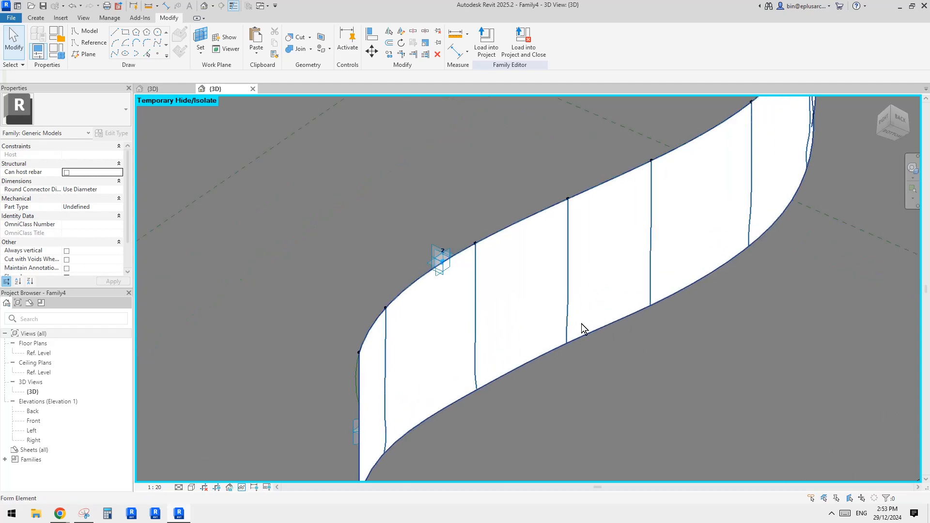
Shift the bottom end of the second profile past adaptive point 2 sideways and adjust the lower part of the profile just before adaptive point 3
{"action": "left_click", "coordinate": [581, 332]}
{"action": "mouse_move", "coordinate": [580, 332]}
{"action": "middle_mouse_down", "text": "shift"}
{"action": "mouse_move", "coordinate": [566, 352]}
{"action": "mouse_move", "coordinate": [581, 346]}
{"action": "middle_mouse_up", "text": "shift"}
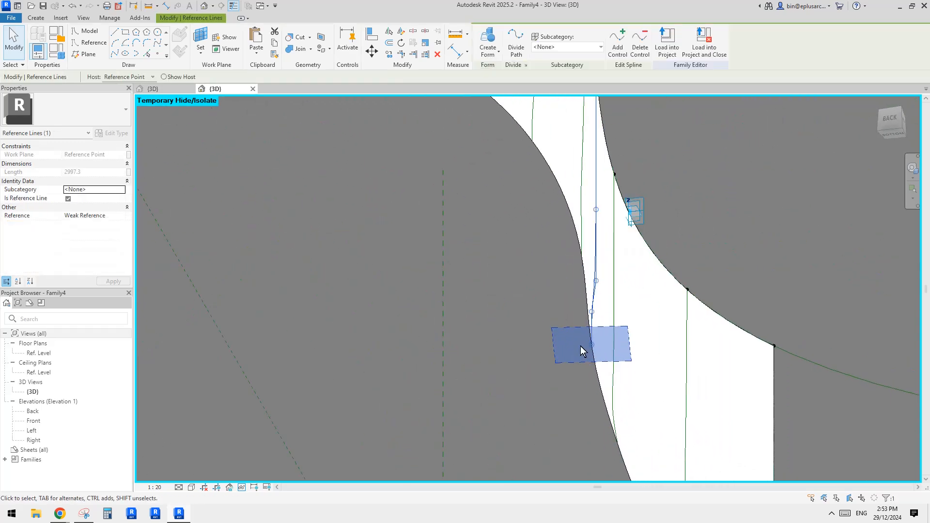
{"action": "left_click_drag", "start_coordinate": [598, 346], "coordinate": [598, 345]}
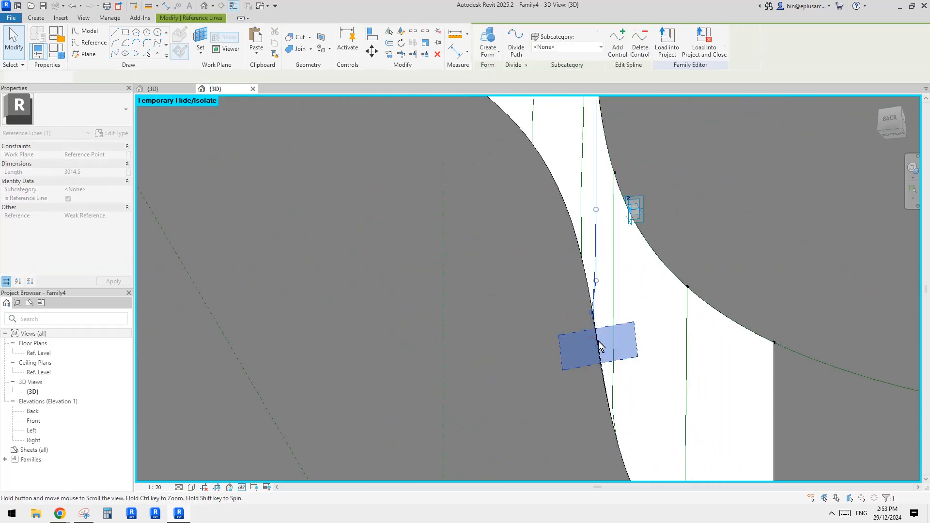
{"action": "scroll", "coordinate": [567, 260], "scroll_direction": "down", "scroll_amount": 2}
{"action": "middle_click_drag", "start_coordinate": [567, 261], "coordinate": [567, 294]}
{"action": "left_click_drag", "start_coordinate": [549, 228], "coordinate": [545, 241]}
{"action": "scroll", "coordinate": [551, 245], "scroll_direction": "down", "scroll_amount": 2}
{"action": "middle_click_drag", "start_coordinate": [550, 245], "coordinate": [609, 294], "text": "shift"}
{"action": "scroll", "coordinate": [589, 316], "scroll_direction": "down", "scroll_amount": 1}
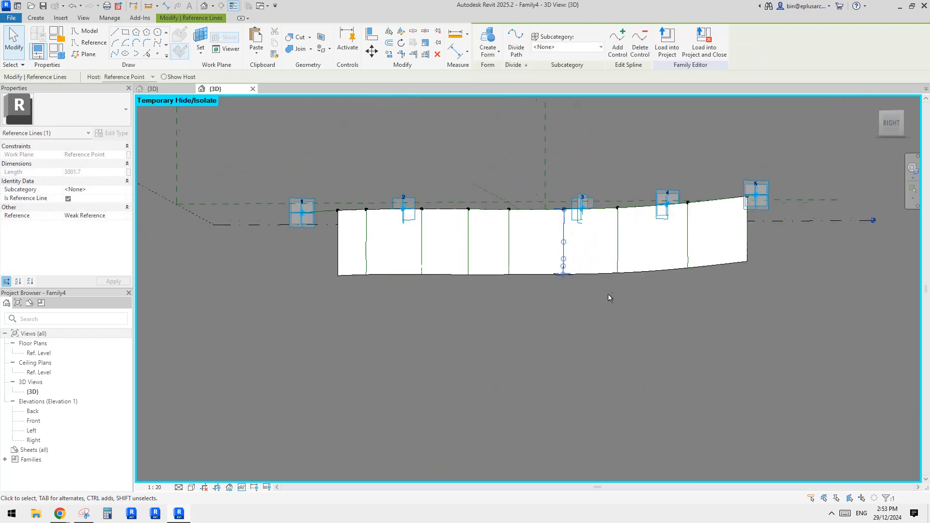
Move adaptive point 2 closer to point 3, and adaptive point 1 closer to point 2, about 5325 mm from the reference plane
{"action": "middle_click_drag", "start_coordinate": [518, 237], "coordinate": [575, 325], "text": "shift"}
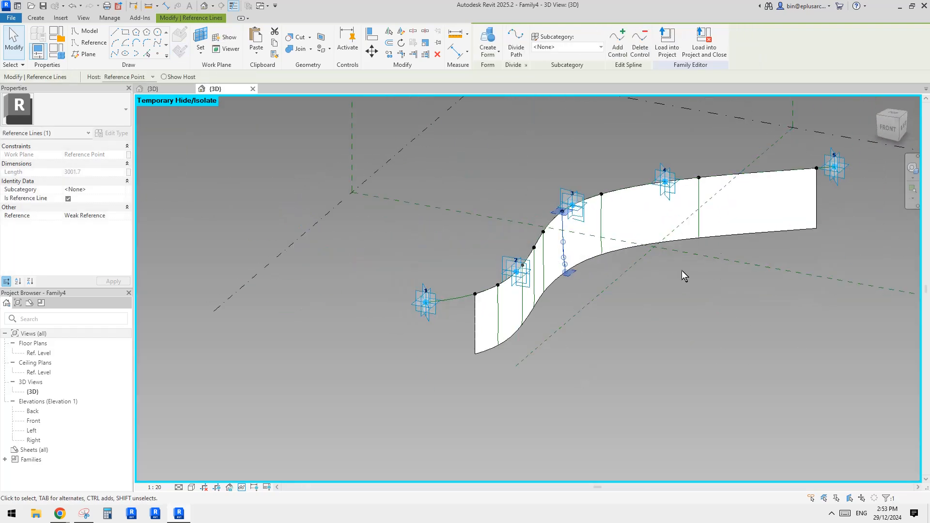
{"action": "middle_click_drag", "start_coordinate": [647, 291], "coordinate": [503, 295], "text": "shift"}
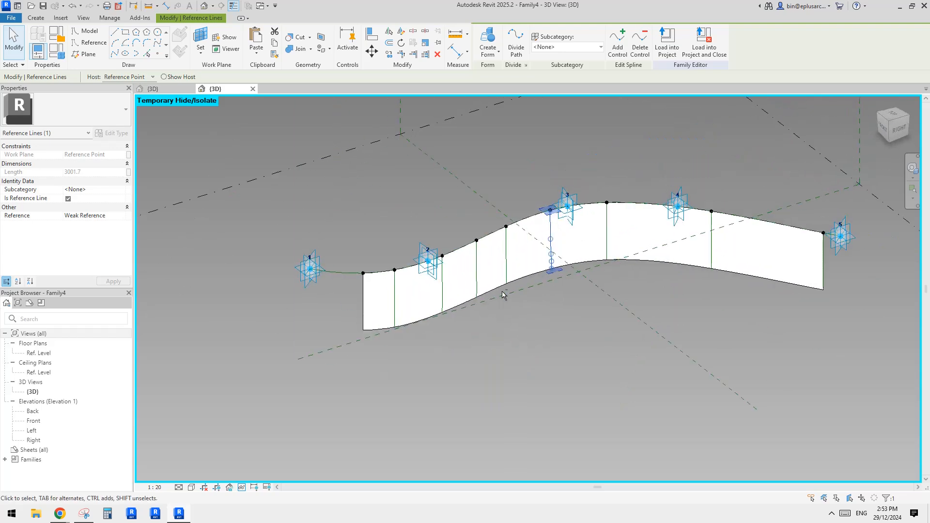
{"action": "left_click", "coordinate": [428, 264]}
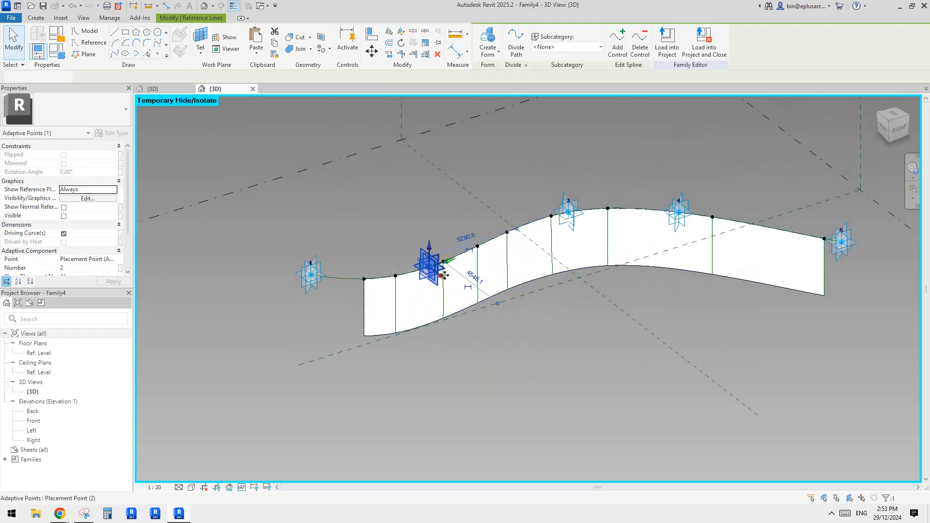
{"action": "left_click_drag", "start_coordinate": [503, 245], "coordinate": [508, 246]}
{"action": "middle_click_drag", "start_coordinate": [562, 236], "coordinate": [567, 275]}
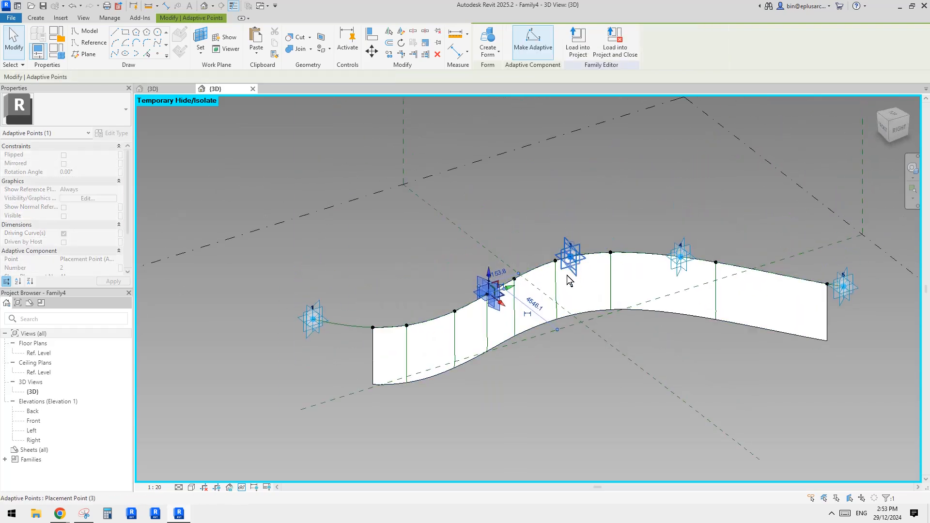
{"action": "scroll", "coordinate": [504, 292], "scroll_direction": "up", "scroll_amount": 2}
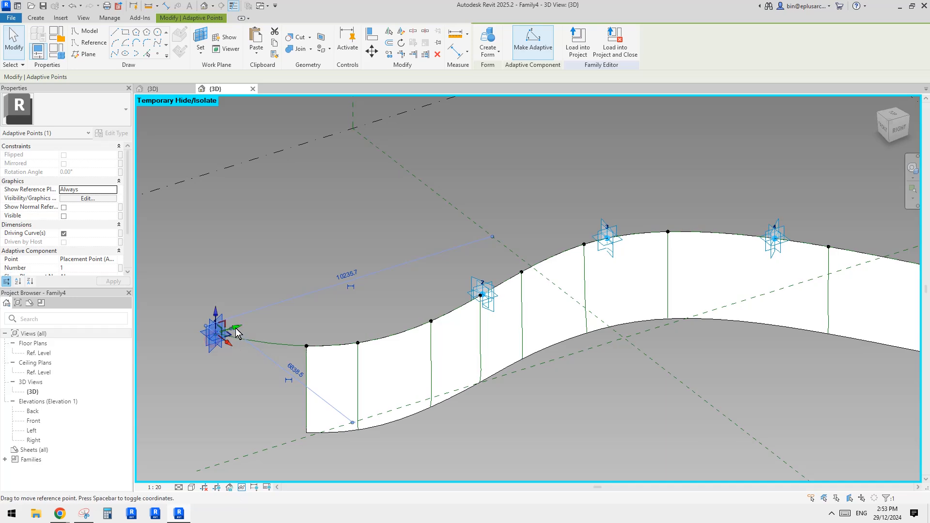
{"action": "left_click_drag", "start_coordinate": [232, 343], "coordinate": [373, 304]}
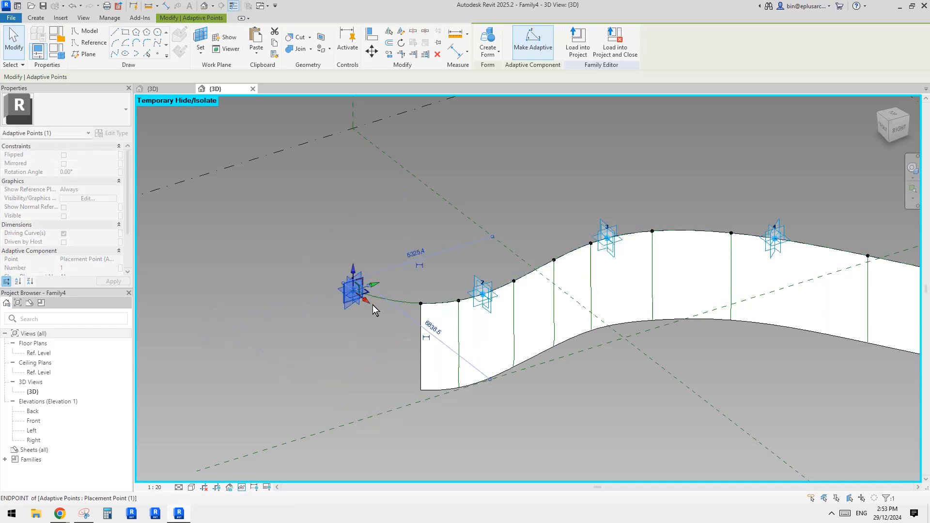
Try shifting the bottom end of the second profile past adaptive point 2 slightly sideways, and undo the change
{"action": "middle_click_drag", "start_coordinate": [575, 313], "coordinate": [485, 383], "text": "shift"}
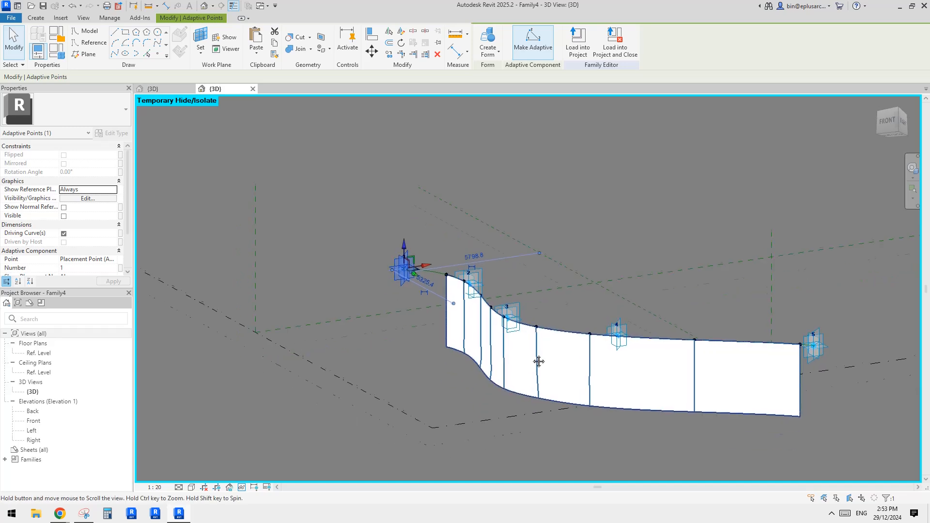
{"action": "scroll", "coordinate": [482, 387], "scroll_direction": "up", "scroll_amount": 5}
{"action": "scroll", "coordinate": [494, 356], "scroll_direction": "up", "scroll_amount": 2}
{"action": "left_click", "coordinate": [500, 345]}
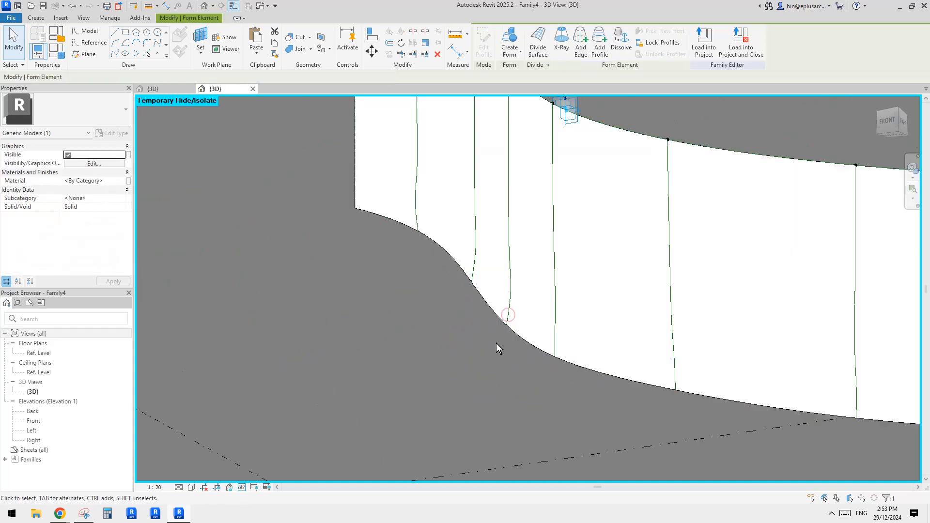
{"action": "left_click", "coordinate": [512, 301]}
{"action": "left_click_drag", "start_coordinate": [507, 325], "coordinate": [517, 330]}
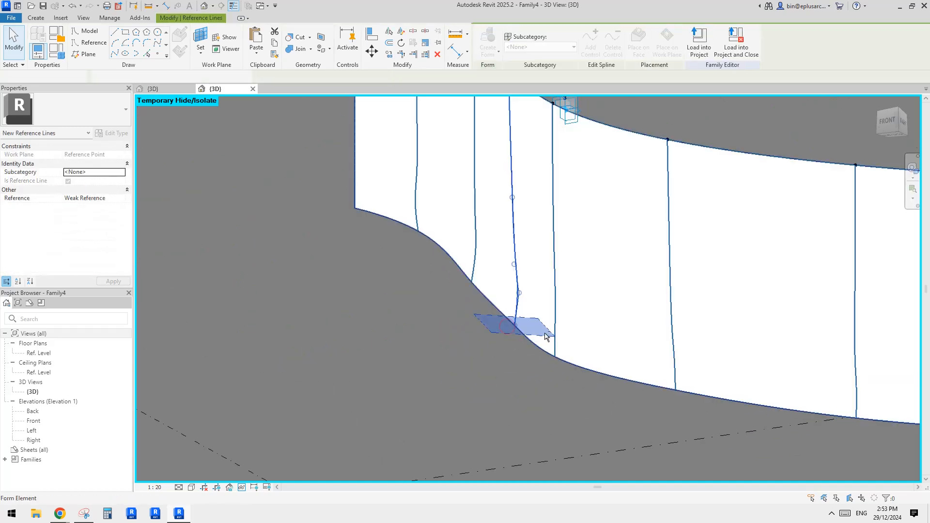
{"action": "middle_click_drag", "start_coordinate": [546, 333], "coordinate": [598, 323], "text": "shift"}
{"action": "key", "text": "super"}
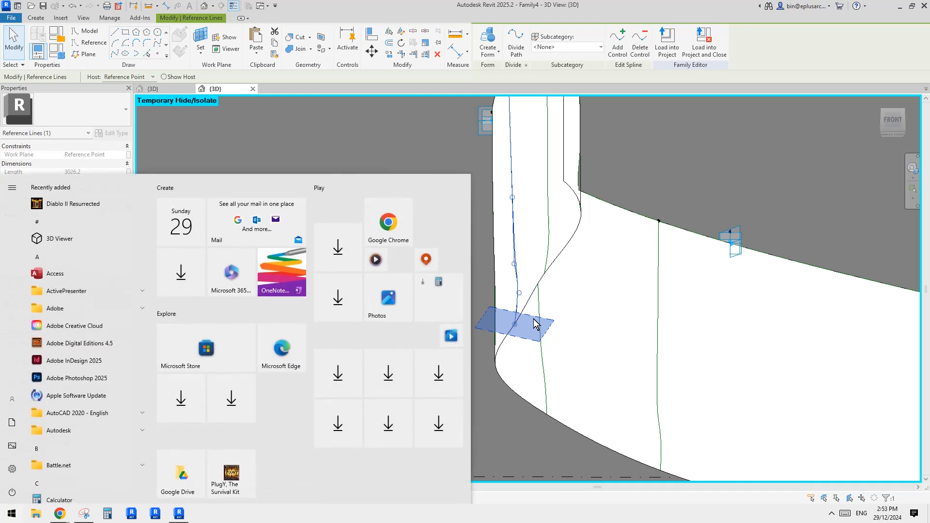
{"action": "key", "text": "super"}
{"action": "key", "text": "ctrl+z"}
{"action": "middle_click_drag", "start_coordinate": [539, 334], "coordinate": [509, 321], "text": "shift"}
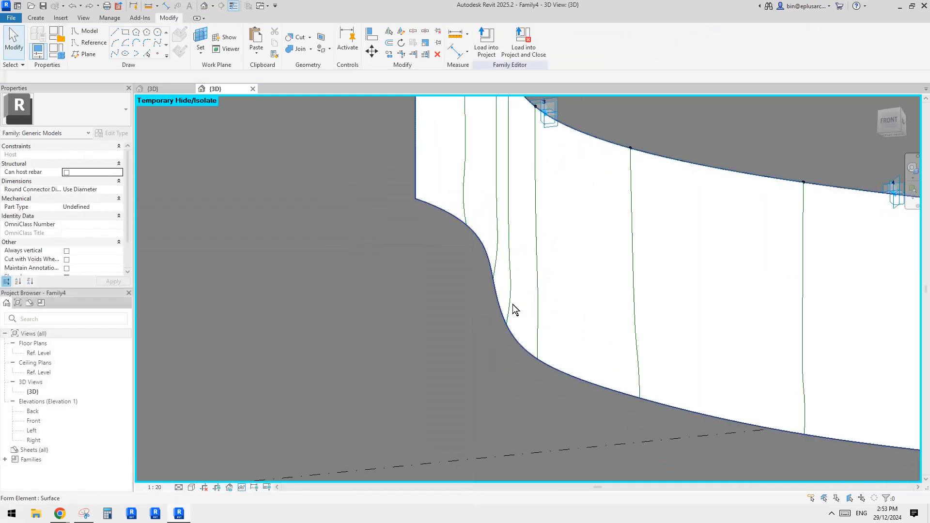
Shift the bottom end of the second profile past adaptive point 2 toward adaptive point 3 to smooth the form's lower edge
{"action": "left_click", "coordinate": [511, 304]}
{"action": "key", "text": "Escape"}
{"action": "left_click", "coordinate": [511, 301]}
{"action": "left_click_drag", "start_coordinate": [508, 325], "coordinate": [558, 342]}
{"action": "middle_click_drag", "start_coordinate": [575, 356], "coordinate": [593, 388], "text": "shift"}
{"action": "left_click", "coordinate": [665, 388]}
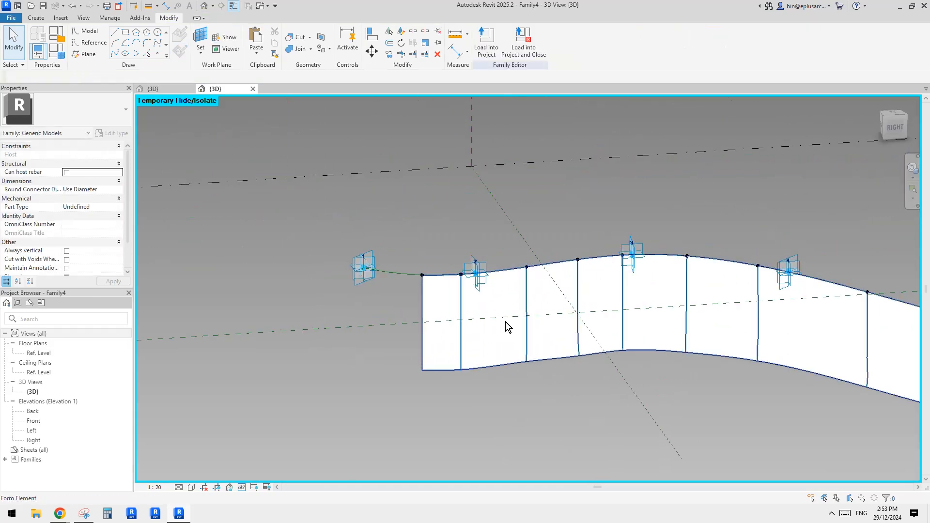
Slide the first profile's host point onto adaptive point 1 and the last profile's host point onto adaptive point 5
{"action": "left_click_drag", "start_coordinate": [423, 275], "coordinate": [363, 268]}
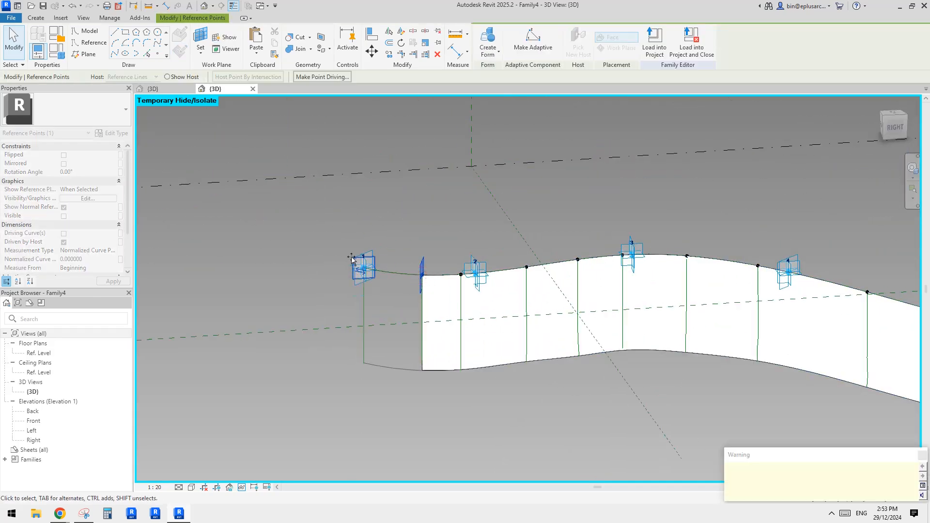
{"action": "middle_click_drag", "start_coordinate": [680, 339], "coordinate": [537, 246], "text": "shift"}
{"action": "left_click", "coordinate": [537, 246]}
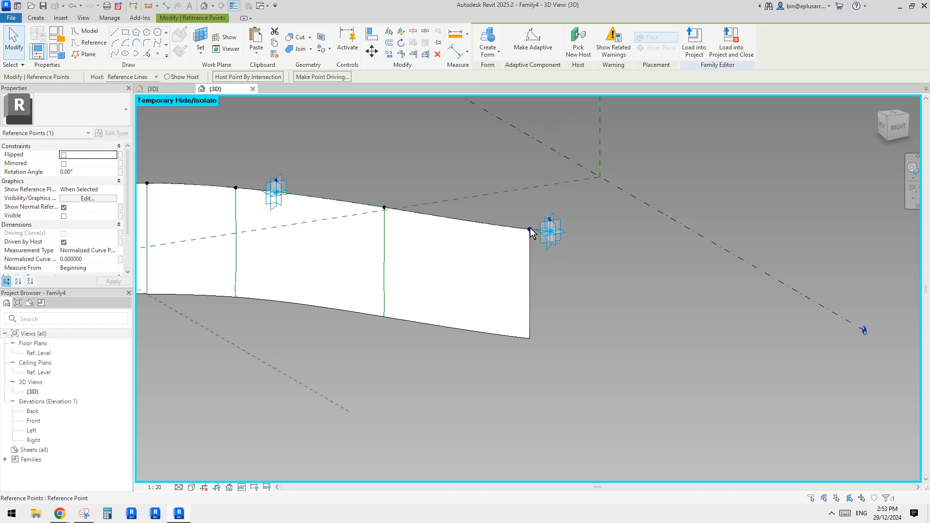
{"action": "scroll", "coordinate": [529, 233], "scroll_direction": "up", "scroll_amount": 2}
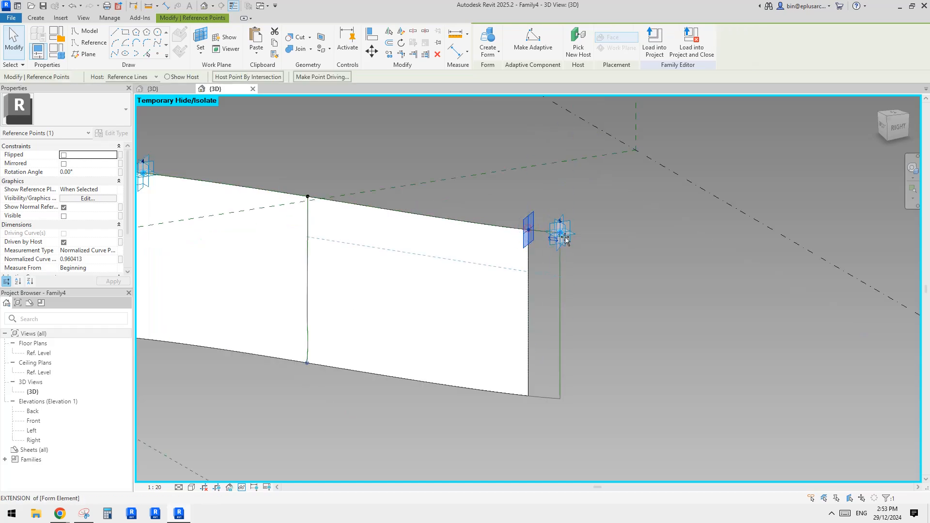
{"action": "left_click_drag", "start_coordinate": [566, 239], "coordinate": [562, 236]}
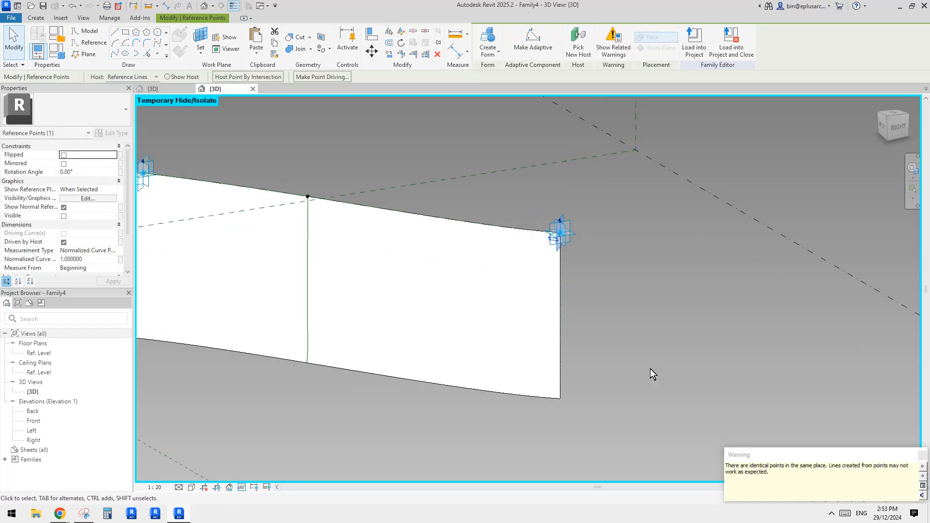
Slide the three profiles between adaptive points 3 and 5 along the spline to even their spacing, the outer two to about 0.52 and 0.82
{"action": "scroll", "coordinate": [622, 358], "scroll_direction": "down", "scroll_amount": 1}
{"action": "middle_click_drag", "start_coordinate": [622, 359], "coordinate": [672, 360]}
{"action": "scroll", "coordinate": [470, 318], "scroll_direction": "down", "scroll_amount": 2}
{"action": "middle_click_drag", "start_coordinate": [470, 318], "coordinate": [646, 338]}
{"action": "scroll", "coordinate": [705, 286], "scroll_direction": "up", "scroll_amount": 2}
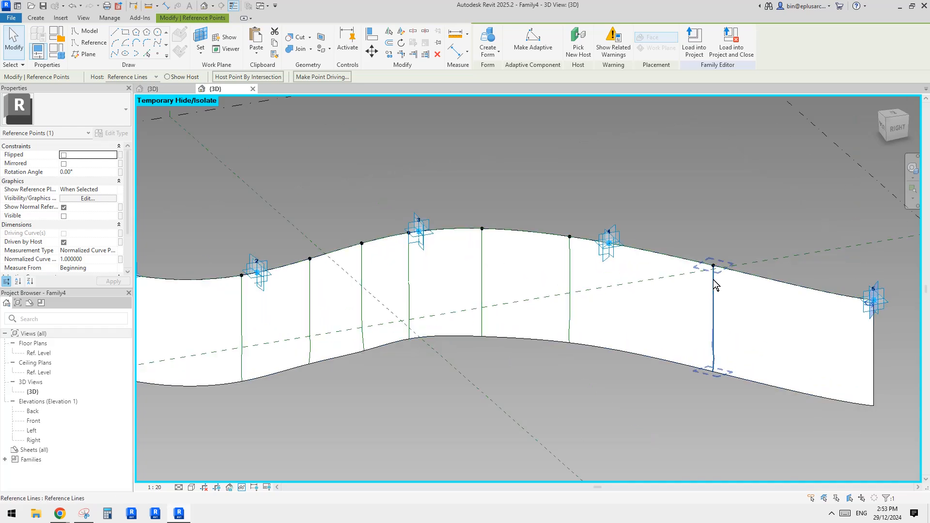
{"action": "left_click_drag", "start_coordinate": [762, 285], "coordinate": [761, 278]}
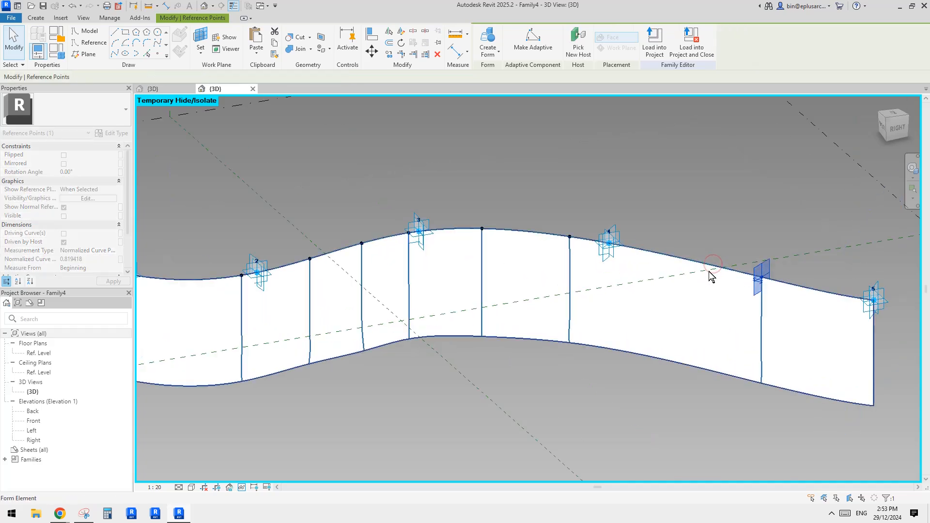
{"action": "left_click_drag", "start_coordinate": [576, 243], "coordinate": [520, 241]}
{"action": "middle_click_drag", "start_coordinate": [400, 259], "coordinate": [521, 261]}
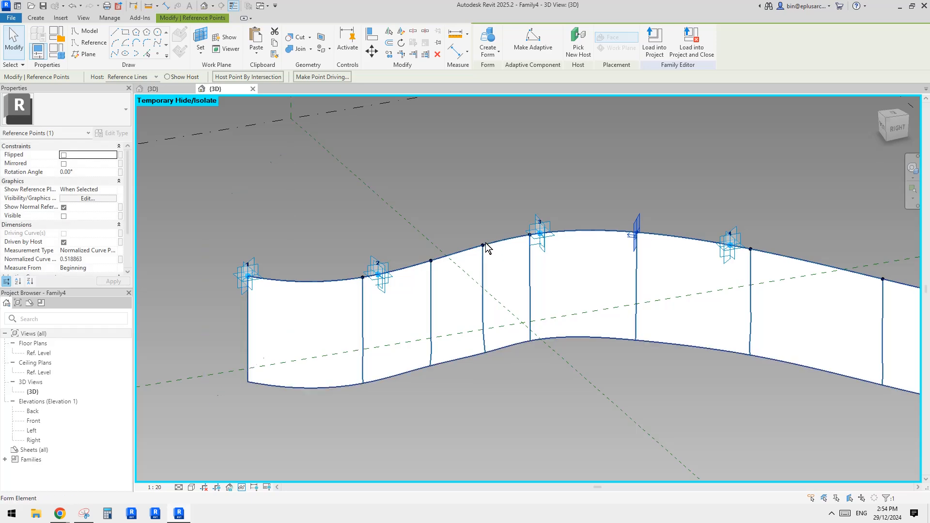
Associate the lofted form's material with a new type family parameter named "material" under Materials and Finishes
{"action": "middle_click_drag", "start_coordinate": [477, 280], "coordinate": [409, 263], "text": "shift"}
{"action": "scroll", "coordinate": [710, 325], "scroll_direction": "down", "scroll_amount": 4}
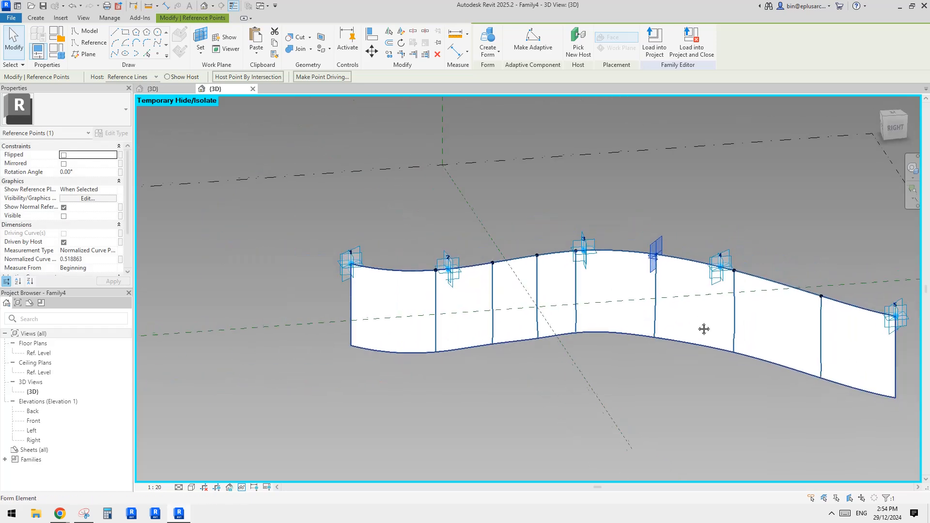
{"action": "middle_click_drag", "start_coordinate": [688, 323], "coordinate": [597, 293]}
{"action": "left_click", "coordinate": [596, 293]}
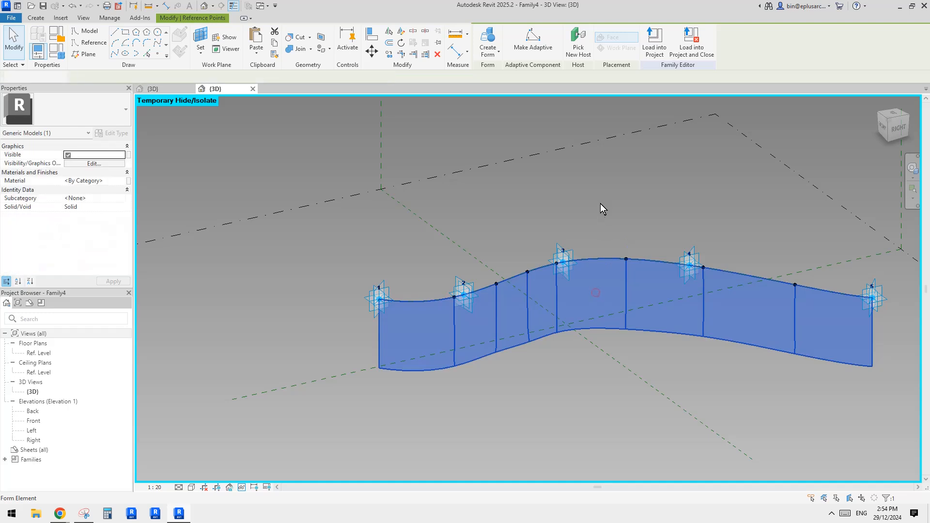
{"action": "left_click", "coordinate": [129, 182]}
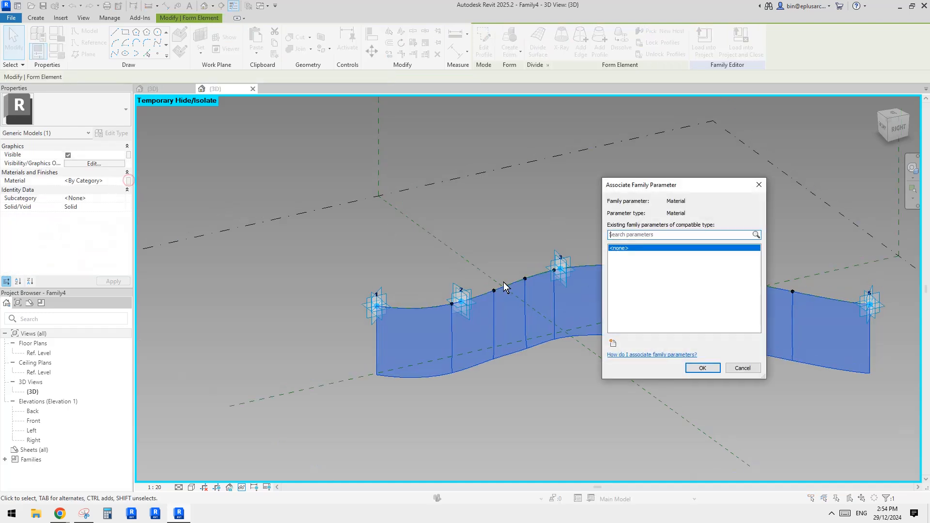
{"action": "left_click", "coordinate": [613, 343]}
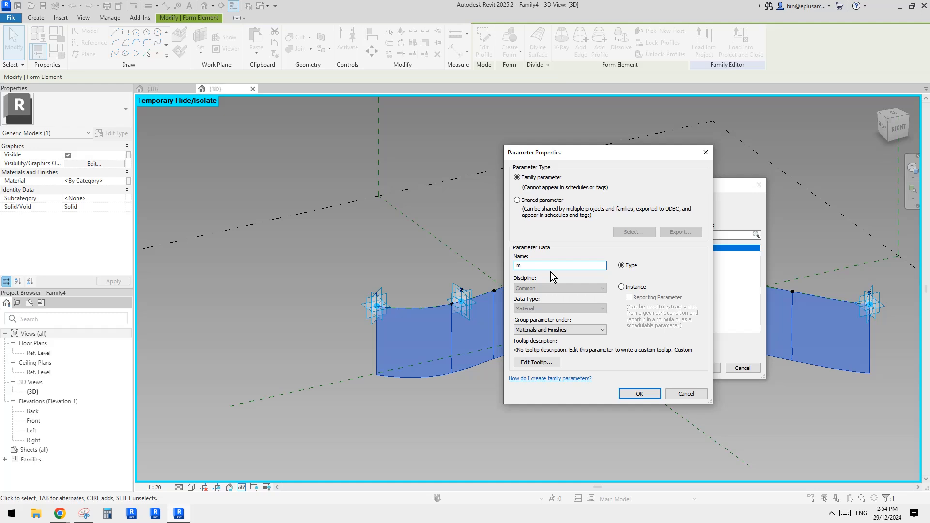
{"action": "type", "text": "material"}
{"action": "left_click", "coordinate": [640, 393]}
{"action": "left_click", "coordinate": [704, 369]}
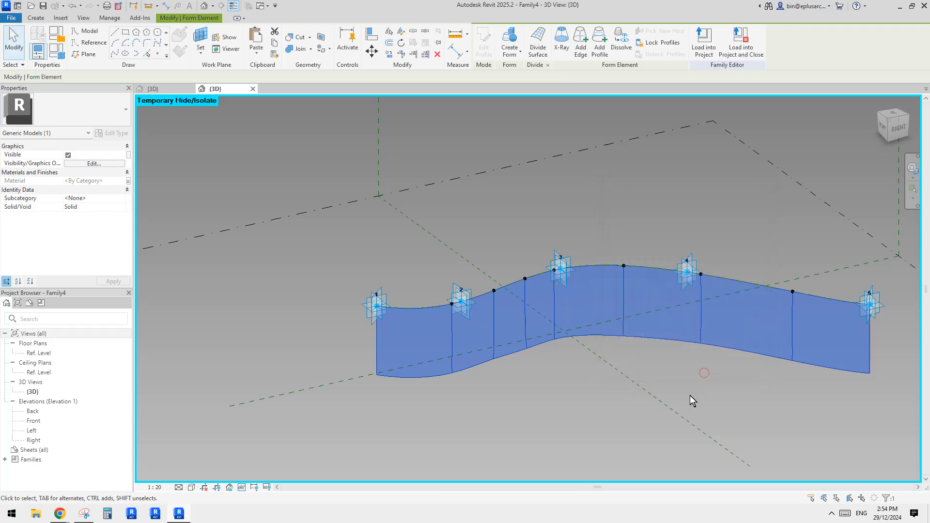
Load the Family4 adaptive component with the lofted form into Project3
{"action": "middle_click_drag", "start_coordinate": [630, 374], "coordinate": [578, 368]}
{"action": "scroll", "coordinate": [581, 361], "scroll_direction": "up", "scroll_amount": 3}
{"action": "left_click", "coordinate": [583, 359]}
{"action": "scroll", "coordinate": [581, 354], "scroll_direction": "down", "scroll_amount": 2}
{"action": "middle_click_drag", "start_coordinate": [588, 322], "coordinate": [571, 366]}
{"action": "left_click", "coordinate": [543, 307]}
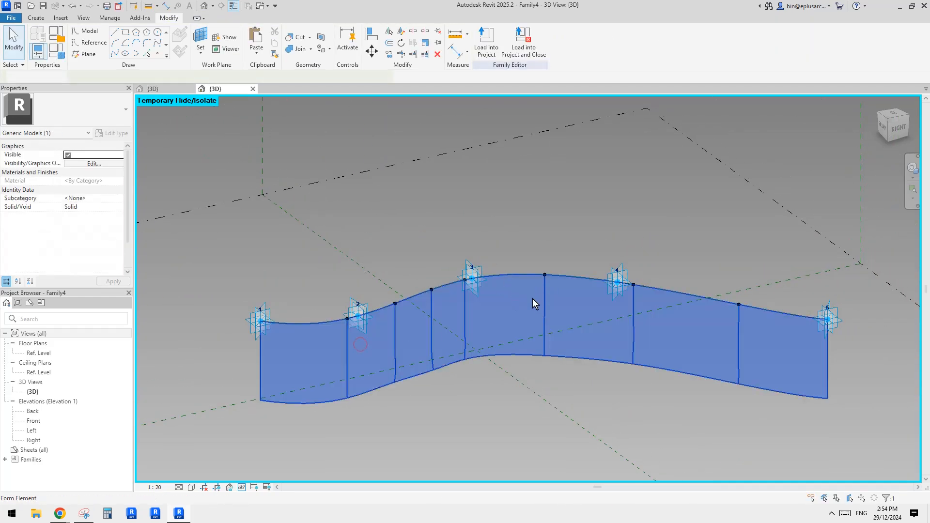
{"action": "middle_click_drag", "start_coordinate": [530, 294], "coordinate": [544, 333], "text": "shift"}
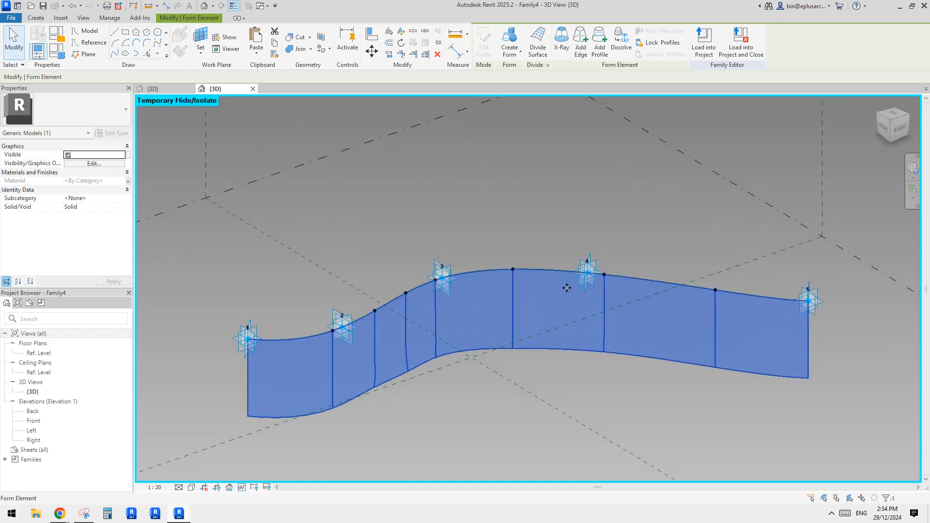
{"action": "middle_click_drag", "start_coordinate": [525, 255], "coordinate": [528, 252]}
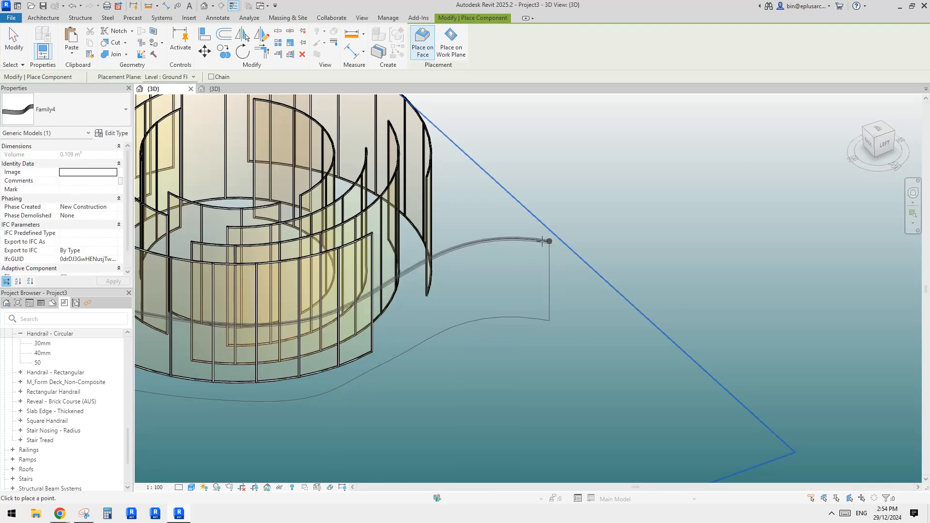
{"action": "scroll", "coordinate": [551, 241], "scroll_direction": "down", "scroll_amount": 3}
{"action": "middle_click_drag", "start_coordinate": [508, 275], "coordinate": [614, 311]}
{"action": "scroll", "coordinate": [567, 243], "scroll_direction": "down", "scroll_amount": 1}
{"action": "scroll", "coordinate": [548, 265], "scroll_direction": "down", "scroll_amount": 1}
{"action": "key", "text": "Escape"}
{"action": "scroll", "coordinate": [599, 267], "scroll_direction": "down", "scroll_amount": 1}
{"action": "scroll", "coordinate": [547, 305], "scroll_direction": "down", "scroll_amount": 1}
{"action": "middle_click_drag", "start_coordinate": [541, 312], "coordinate": [578, 280]}
{"action": "middle_click_drag", "start_coordinate": [586, 312], "coordinate": [595, 355], "text": "shift"}
{"action": "scroll", "coordinate": [591, 337], "scroll_direction": "down", "scroll_amount": 1}
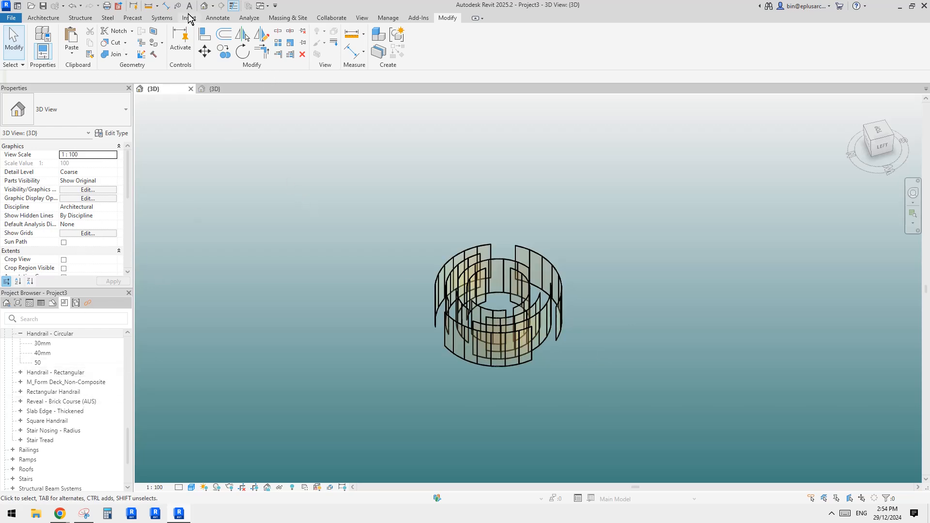
Open the North Elevation view, inspect Level 1 against the curved curtain walls, and return to the 3D view
{"action": "scroll", "coordinate": [73, 366], "scroll_direction": "up", "scroll_amount": 2}
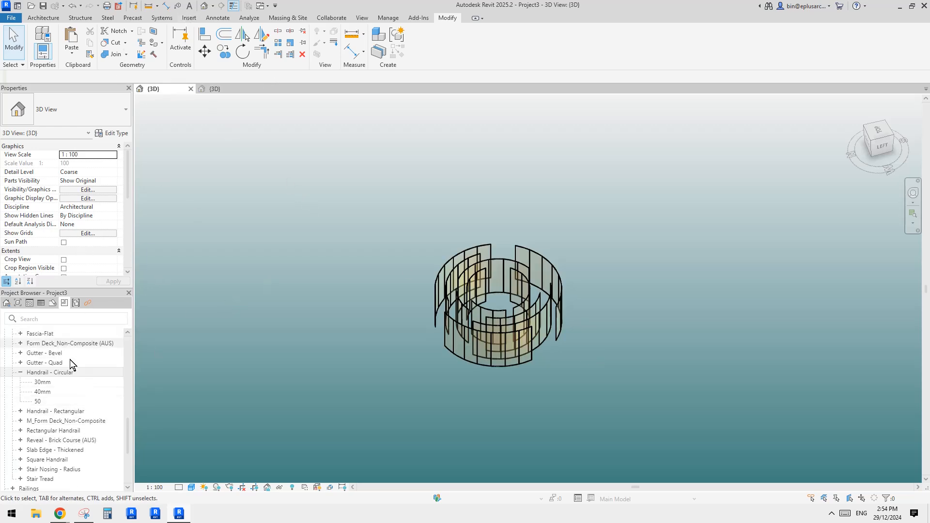
{"action": "left_click", "coordinate": [7, 304]}
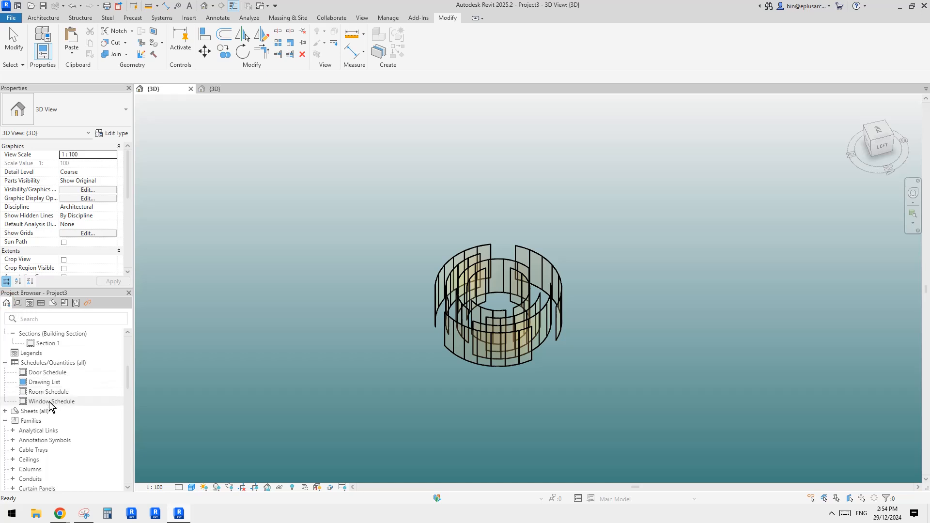
{"action": "scroll", "coordinate": [25, 372], "scroll_direction": "up", "scroll_amount": 1}
{"action": "left_click", "coordinate": [18, 303]}
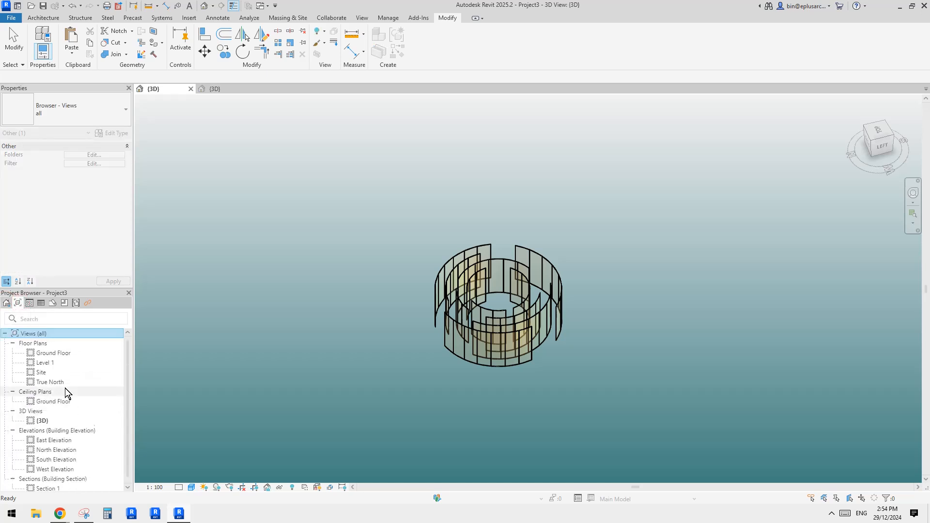
{"action": "double_click", "coordinate": [51, 447]}
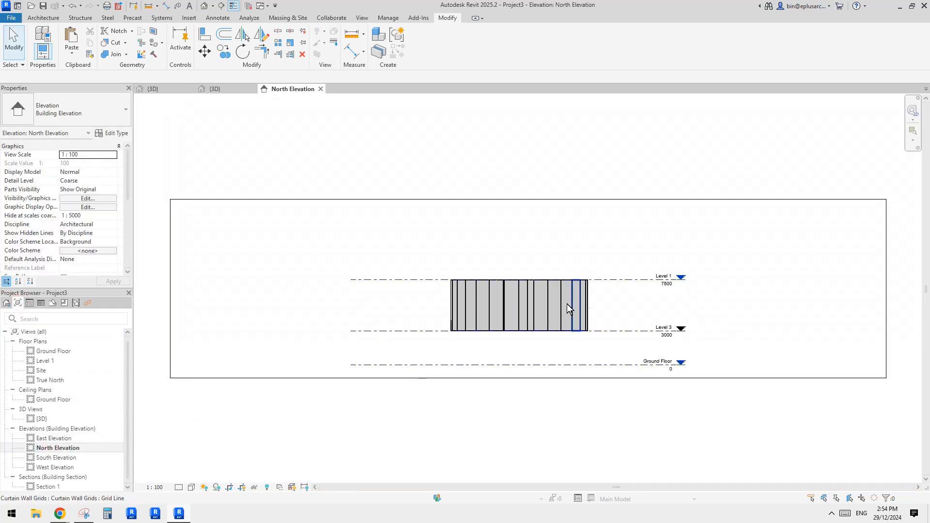
{"action": "left_click", "coordinate": [629, 282]}
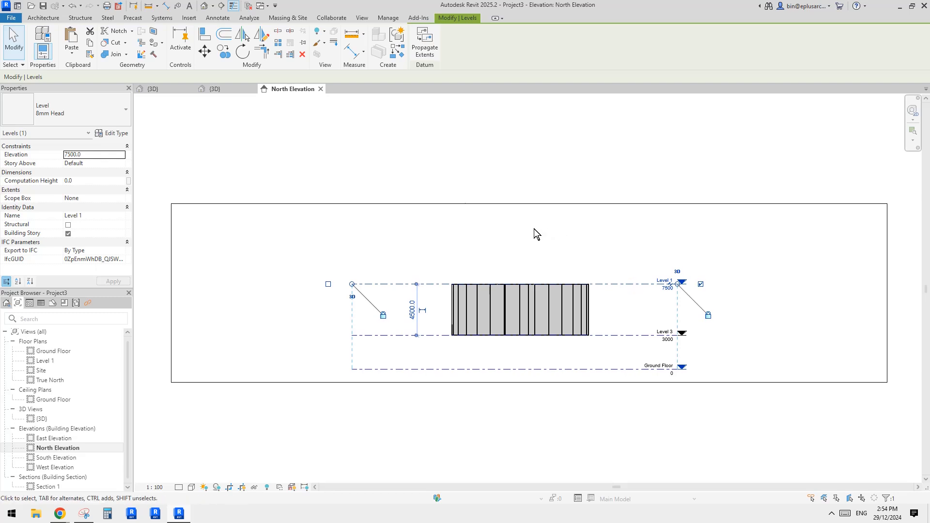
{"action": "left_click", "coordinate": [204, 6]}
Sketch a rectangular compound ceiling around the circular curtain walls, on Level 1 with a height offset of 0
{"action": "left_click", "coordinate": [45, 18]}
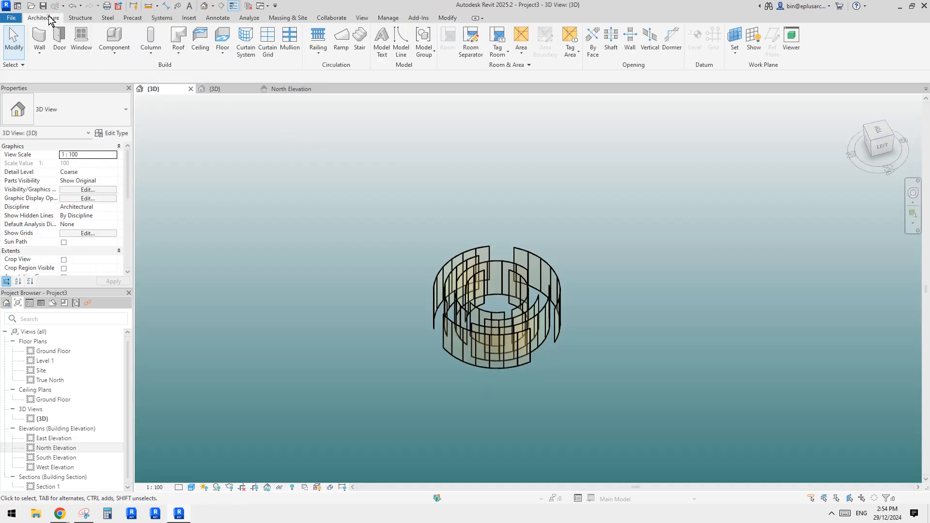
{"action": "left_click", "coordinate": [200, 43]}
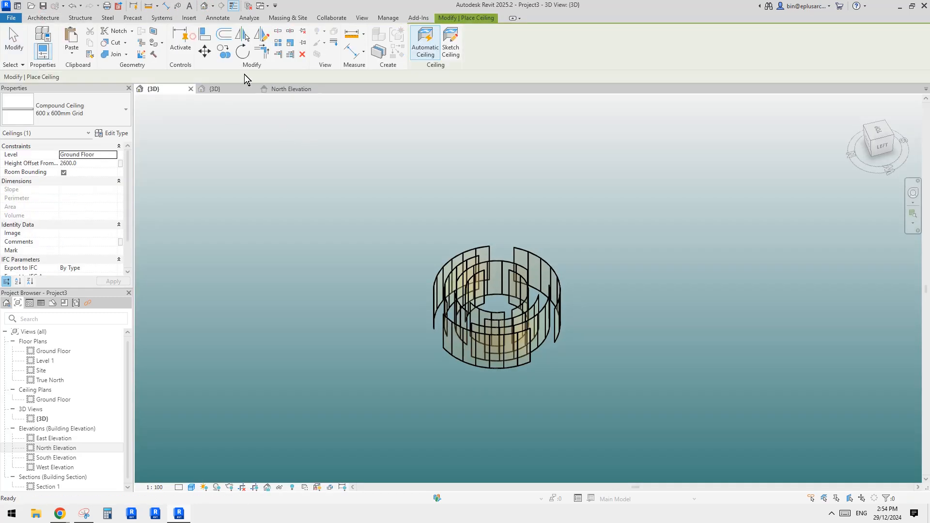
{"action": "left_click", "coordinate": [451, 42]}
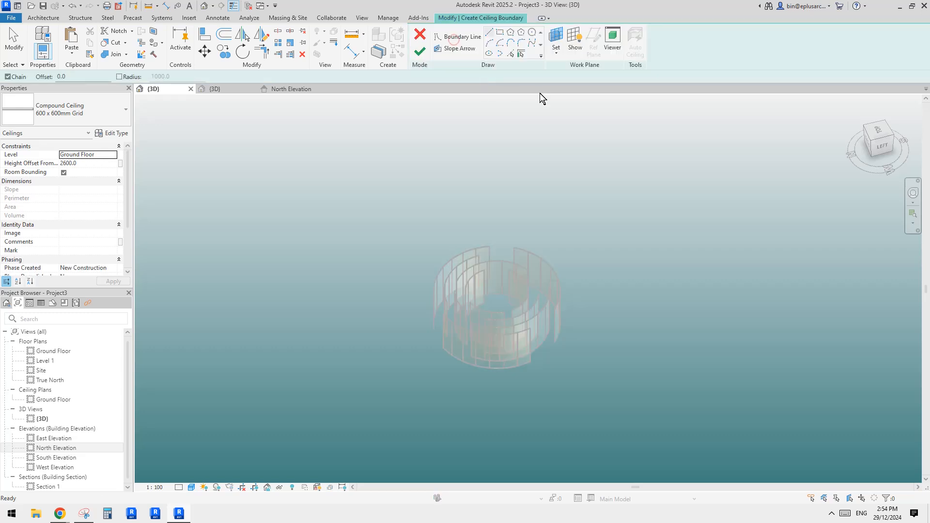
{"action": "left_click", "coordinate": [532, 193]}
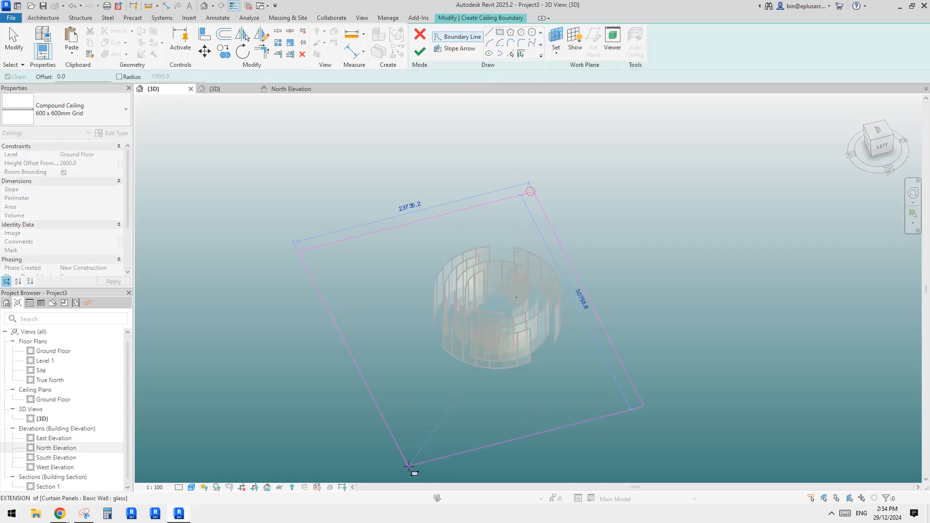
{"action": "left_click", "coordinate": [446, 404]}
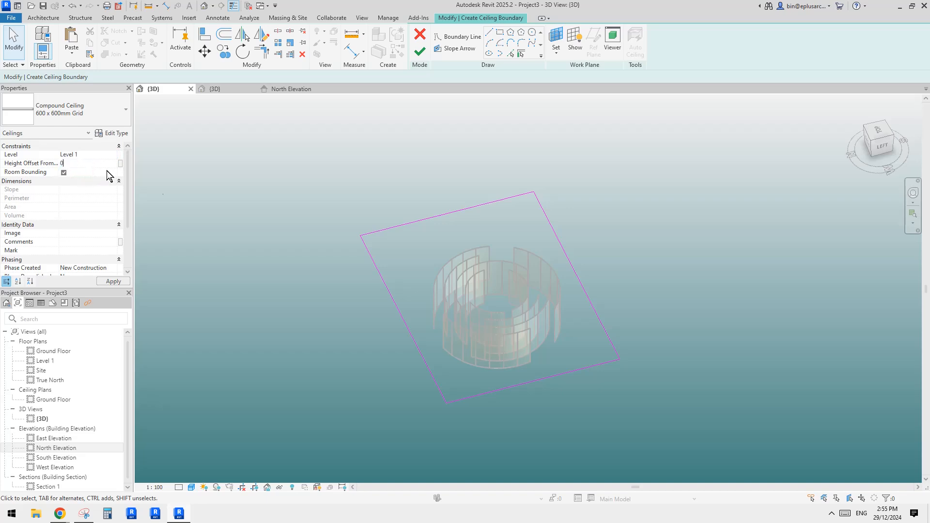
{"action": "left_click", "coordinate": [420, 52]}
Extend the ceiling boundary outward away from the circular walls until its long side is about 34600 mm
{"action": "mouse_move", "coordinate": [604, 228]}
{"action": "middle_mouse_down", "text": "shift"}
{"action": "mouse_move", "coordinate": [596, 202]}
{"action": "mouse_move", "coordinate": [580, 210]}
{"action": "mouse_move", "coordinate": [666, 406]}
{"action": "mouse_move", "coordinate": [650, 388]}
{"action": "mouse_move", "coordinate": [633, 391]}
{"action": "mouse_move", "coordinate": [633, 339]}
{"action": "mouse_move", "coordinate": [691, 359]}
{"action": "mouse_move", "coordinate": [675, 339]}
{"action": "mouse_move", "coordinate": [611, 345]}
{"action": "mouse_move", "coordinate": [634, 190]}
{"action": "middle_mouse_up", "text": "shift"}
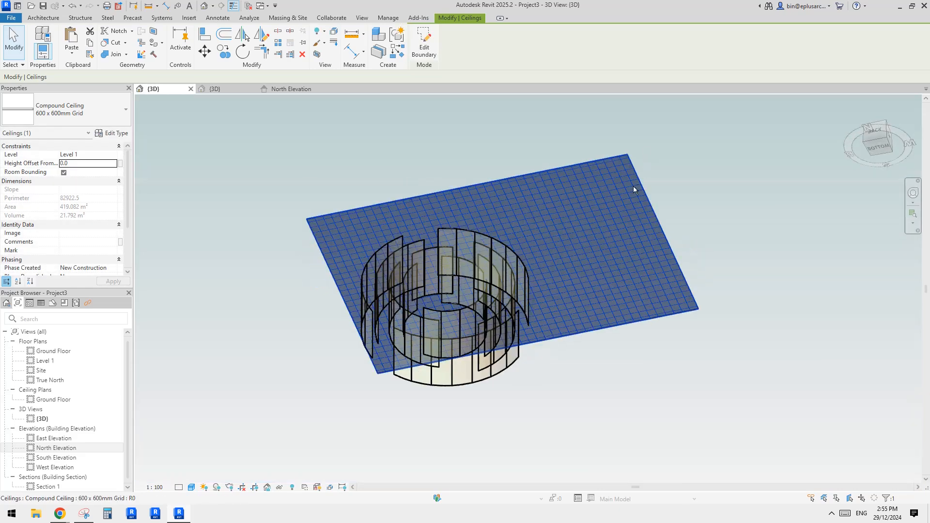
{"action": "left_click_drag", "start_coordinate": [662, 230], "coordinate": [803, 201]}
{"action": "middle_click_drag", "start_coordinate": [706, 215], "coordinate": [696, 214]}
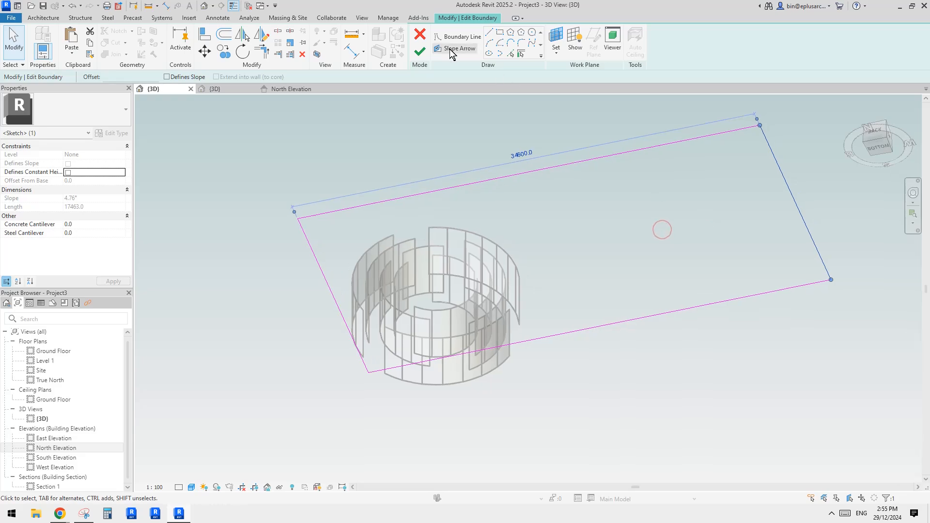
{"action": "left_click", "coordinate": [413, 45]}
{"action": "key", "text": "Escape"}
Change the ceiling's type to Compound Ceiling Plain
{"action": "scroll", "coordinate": [514, 222], "scroll_direction": "up", "scroll_amount": 5}
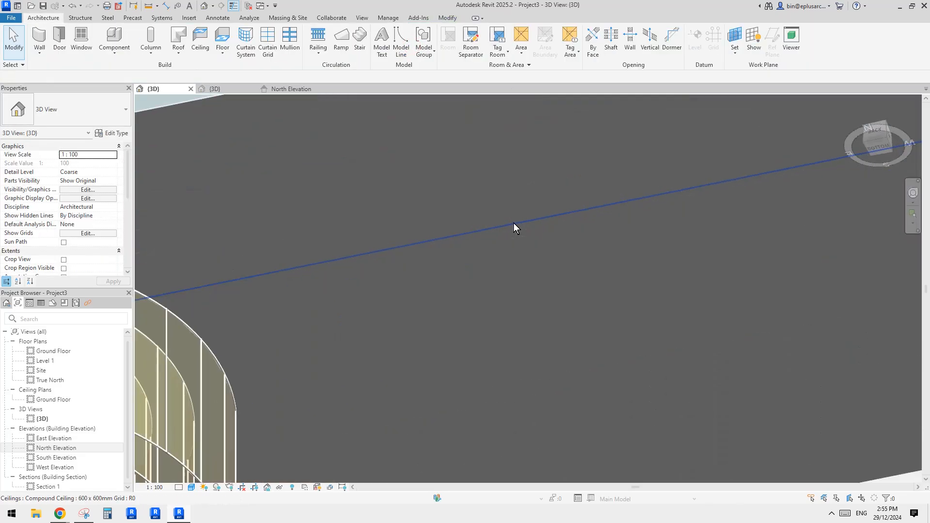
{"action": "left_click", "coordinate": [514, 219]}
{"action": "scroll", "coordinate": [515, 220], "scroll_direction": "down", "scroll_amount": 5}
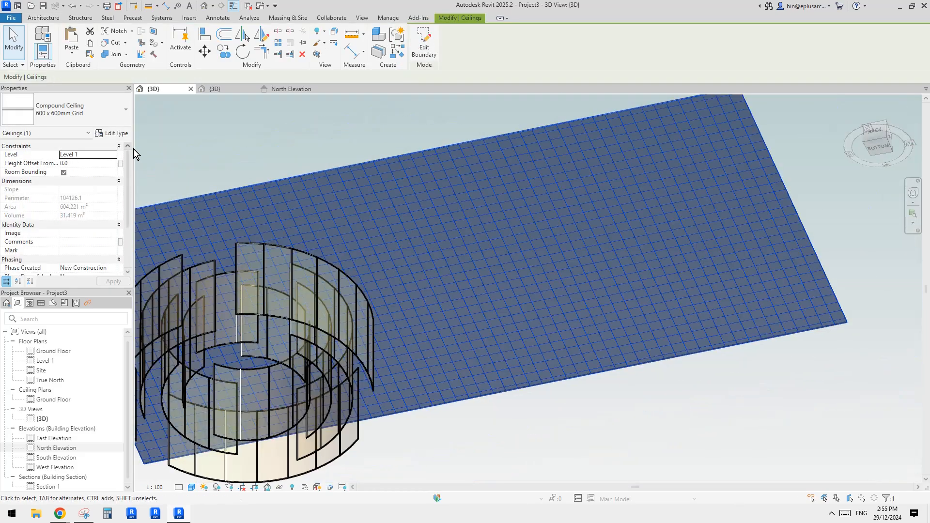
{"action": "left_click", "coordinate": [111, 132]}
{"action": "key", "text": "Escape"}
{"action": "left_click", "coordinate": [101, 112]}
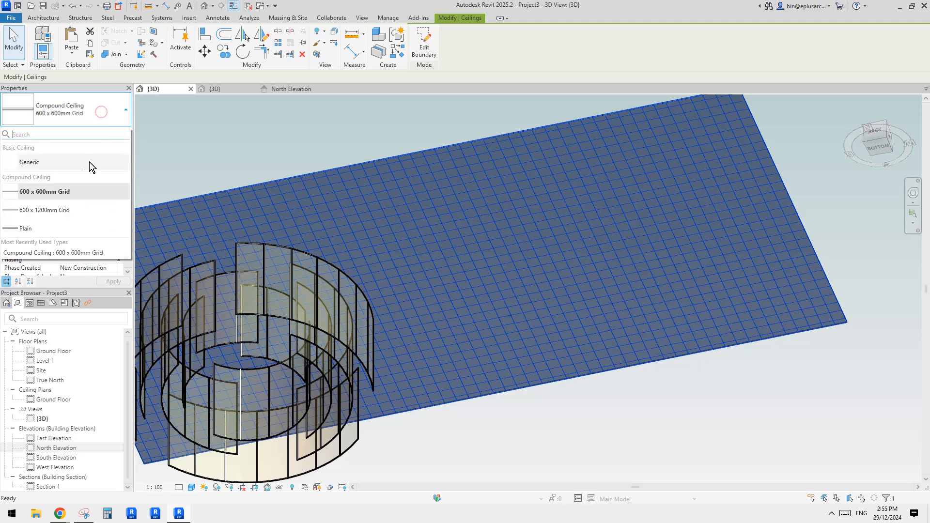
{"action": "left_click", "coordinate": [47, 228]}
{"action": "key", "text": "Escape"}
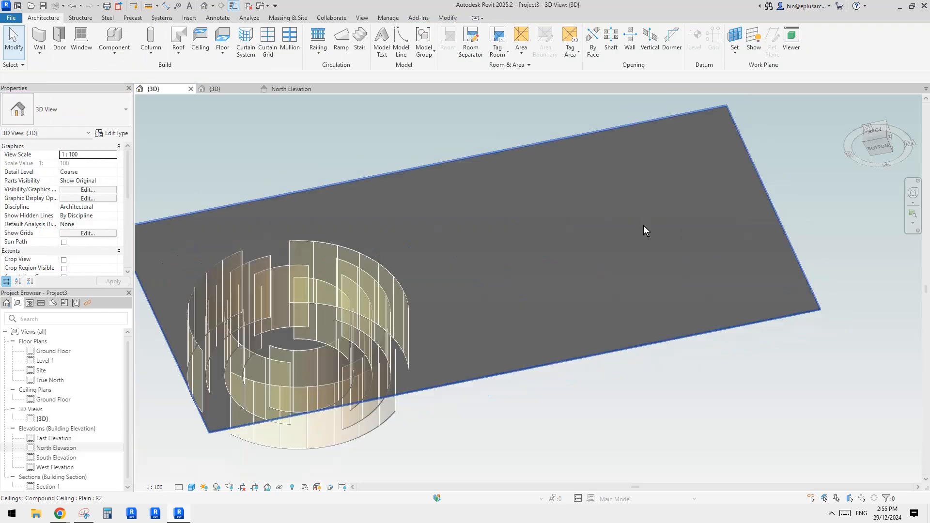
Place a Family4 adaptive component on the ceiling's underside as a five-point S-curve beside the circular walls
{"action": "middle_click_drag", "start_coordinate": [646, 229], "coordinate": [610, 280], "text": "shift"}
{"action": "scroll", "coordinate": [491, 268], "scroll_direction": "up", "scroll_amount": 2}
{"action": "middle_click_drag", "start_coordinate": [491, 268], "coordinate": [494, 284]}
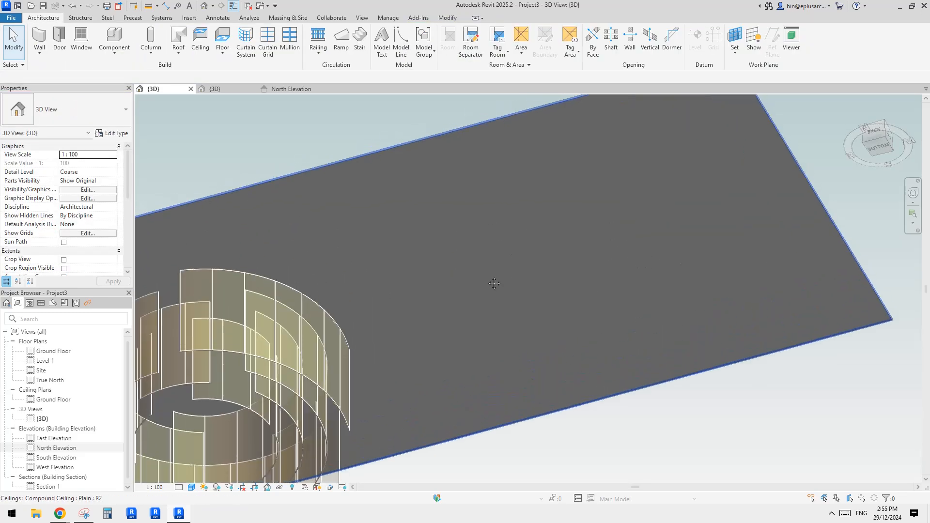
{"action": "left_click", "coordinate": [114, 39]}
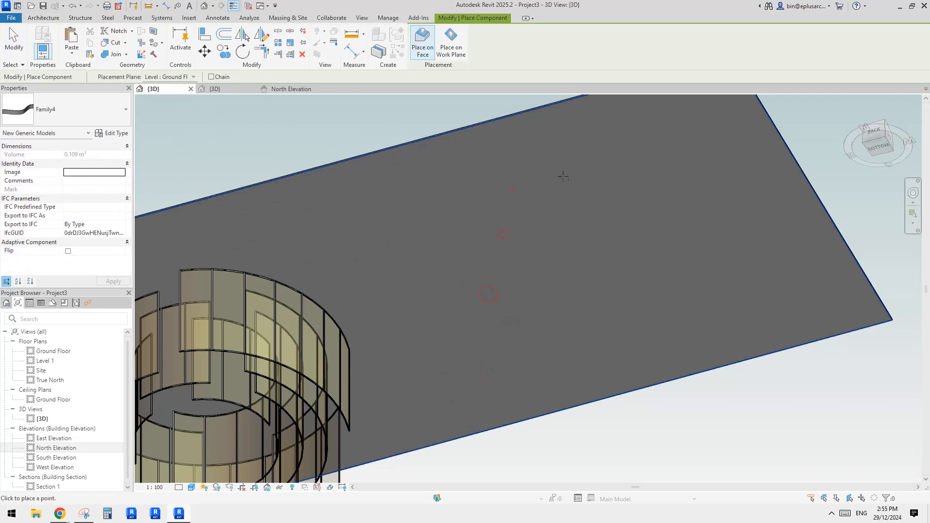
{"action": "left_click", "coordinate": [524, 263]}
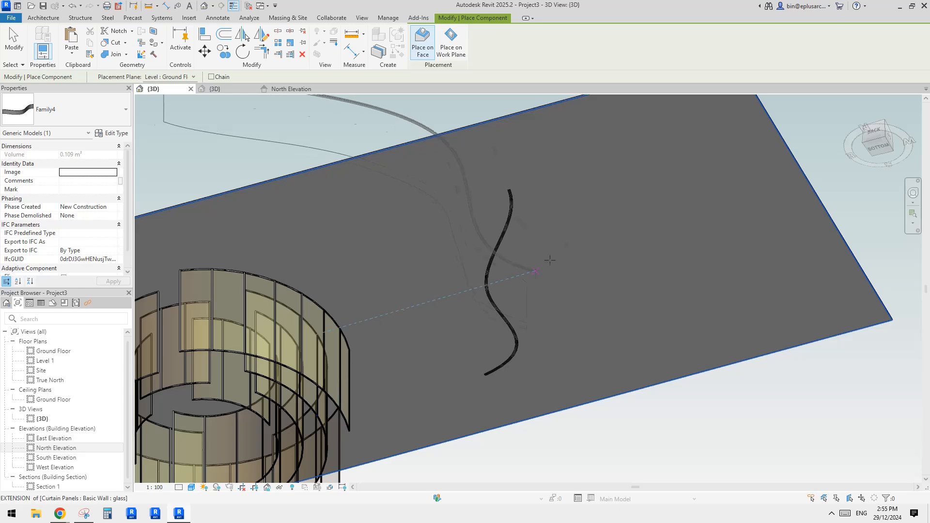
{"action": "key", "text": "Escape"}
Flip the placed Family4 component so it hangs below the ceiling
{"action": "left_click", "coordinate": [514, 238]}
{"action": "middle_click_drag", "start_coordinate": [518, 248], "coordinate": [474, 192], "text": "shift"}
{"action": "middle_click_drag", "start_coordinate": [508, 226], "coordinate": [500, 214], "text": "shift"}
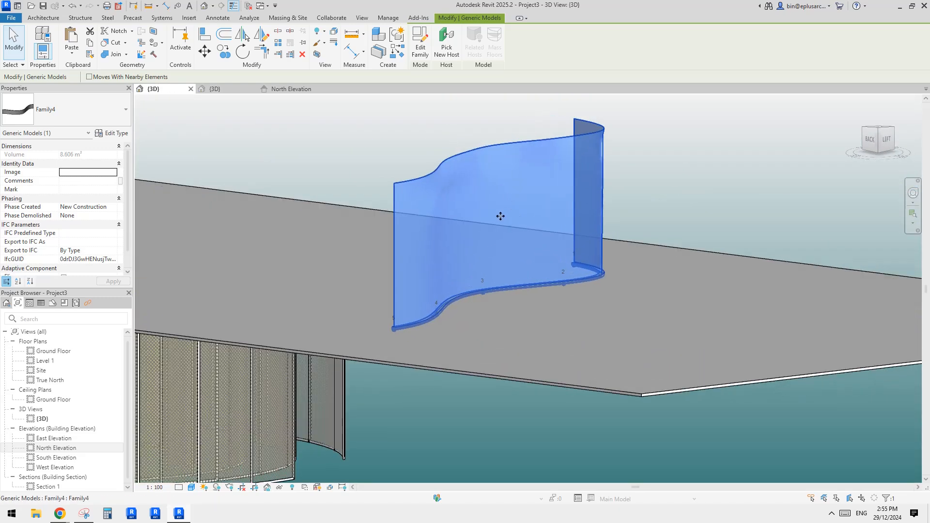
{"action": "scroll", "coordinate": [150, 242], "scroll_direction": "down", "scroll_amount": 1}
{"action": "scroll", "coordinate": [78, 243], "scroll_direction": "down", "scroll_amount": 1}
{"action": "left_click", "coordinate": [64, 260]}
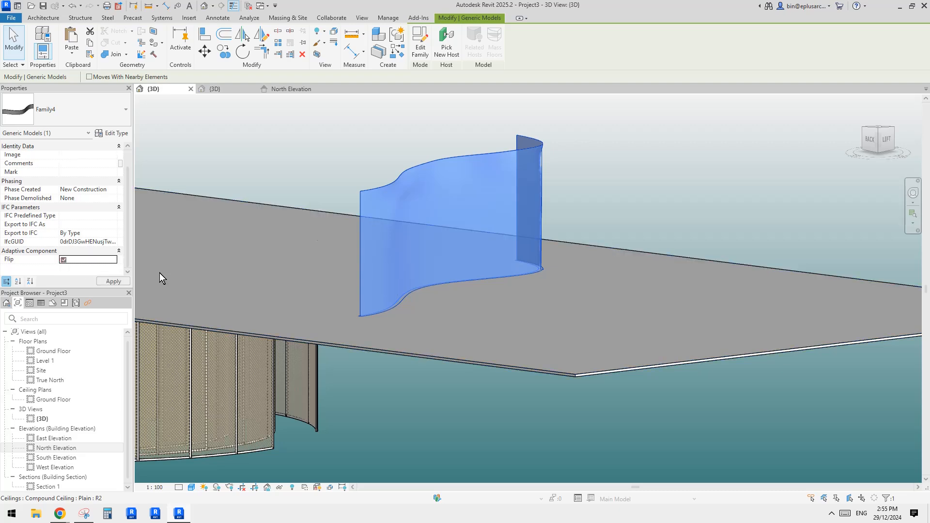
{"action": "middle_click_drag", "start_coordinate": [339, 274], "coordinate": [637, 334], "text": "shift"}
{"action": "scroll", "coordinate": [521, 309], "scroll_direction": "up", "scroll_amount": 3}
{"action": "middle_click_drag", "start_coordinate": [520, 308], "coordinate": [499, 180], "text": "shift"}
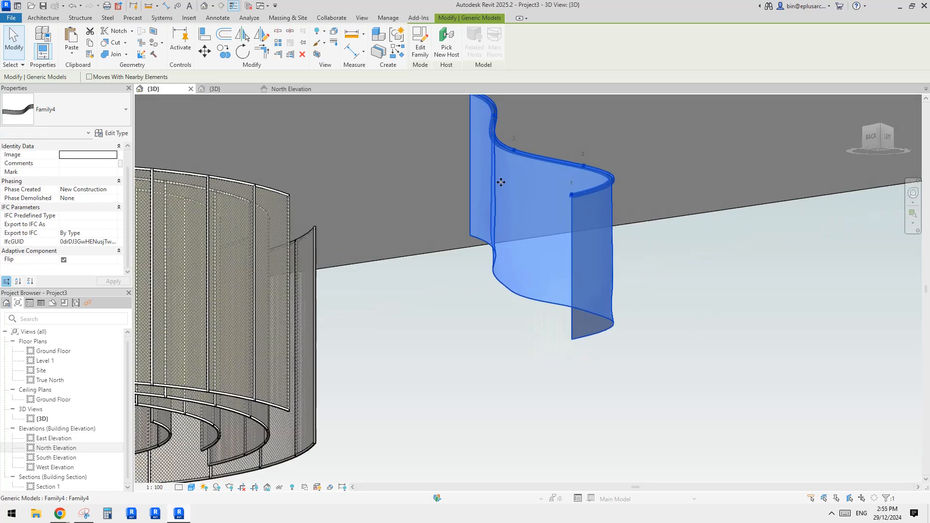
Open Family4 for editing and bend the vertical profile splines around adaptive points 2 and 3 by shifting their control points
{"action": "double_click", "coordinate": [504, 155]}
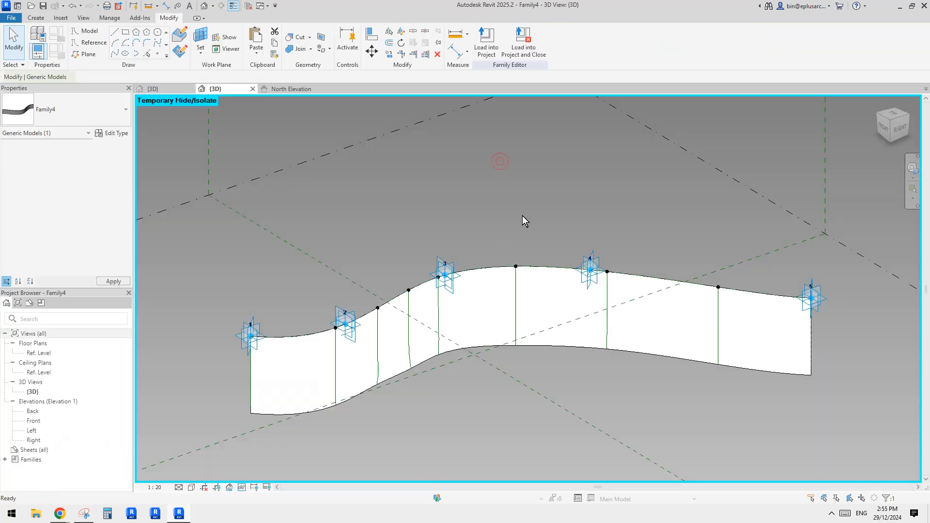
{"action": "left_click", "coordinate": [516, 300]}
{"action": "middle_click_drag", "start_coordinate": [505, 310], "coordinate": [534, 208], "text": "shift"}
{"action": "scroll", "coordinate": [528, 312], "scroll_direction": "up", "scroll_amount": 2}
{"action": "key", "text": "Escape"}
{"action": "left_click", "coordinate": [508, 289]}
{"action": "key", "text": "Escape"}
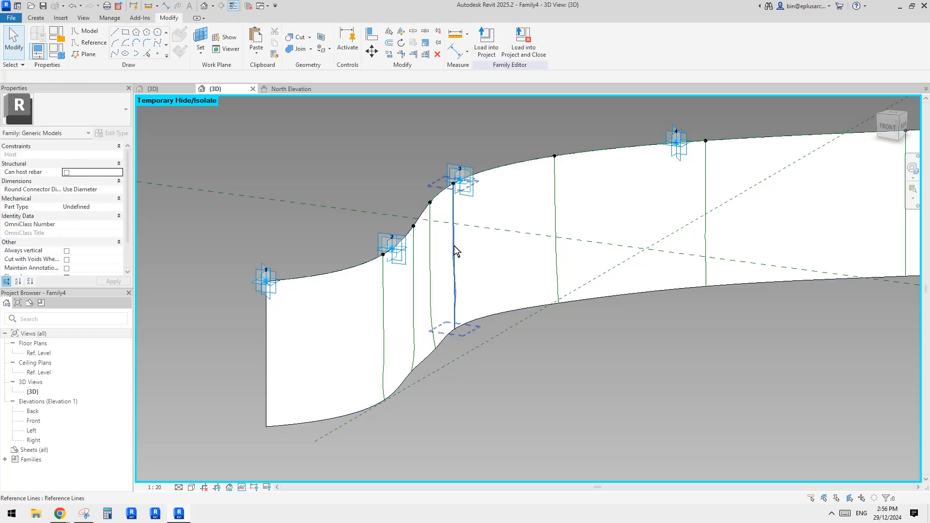
{"action": "left_click", "coordinate": [455, 245]}
{"action": "left_click_drag", "start_coordinate": [454, 256], "coordinate": [461, 236]}
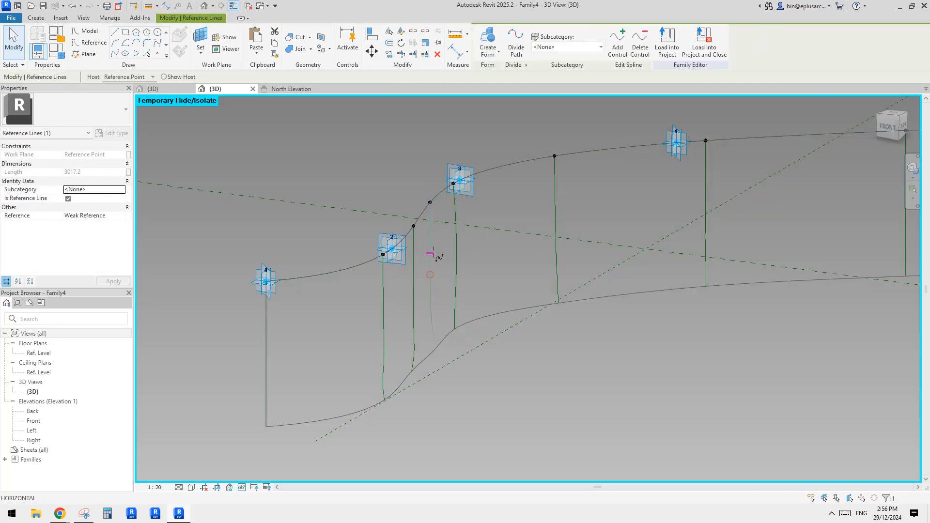
{"action": "left_click", "coordinate": [435, 256]}
{"action": "left_click", "coordinate": [414, 296]}
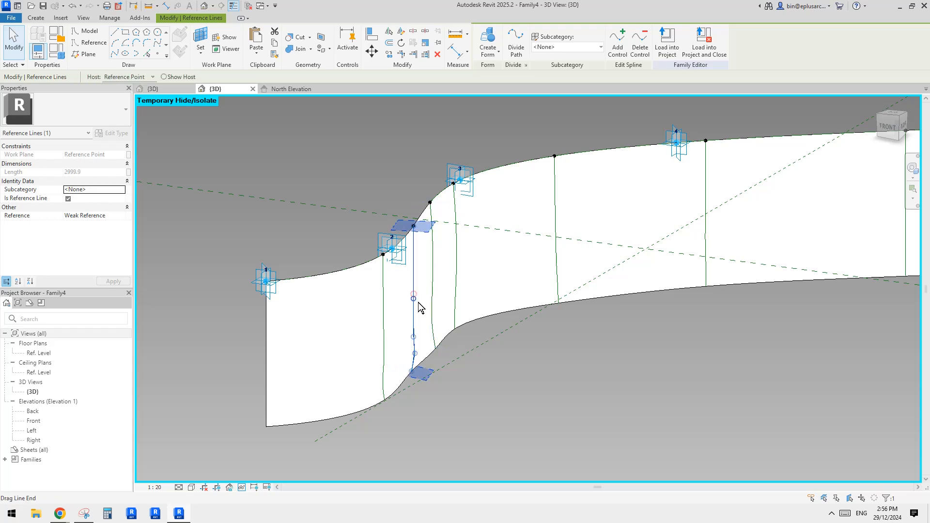
{"action": "left_click_drag", "start_coordinate": [414, 299], "coordinate": [403, 284]}
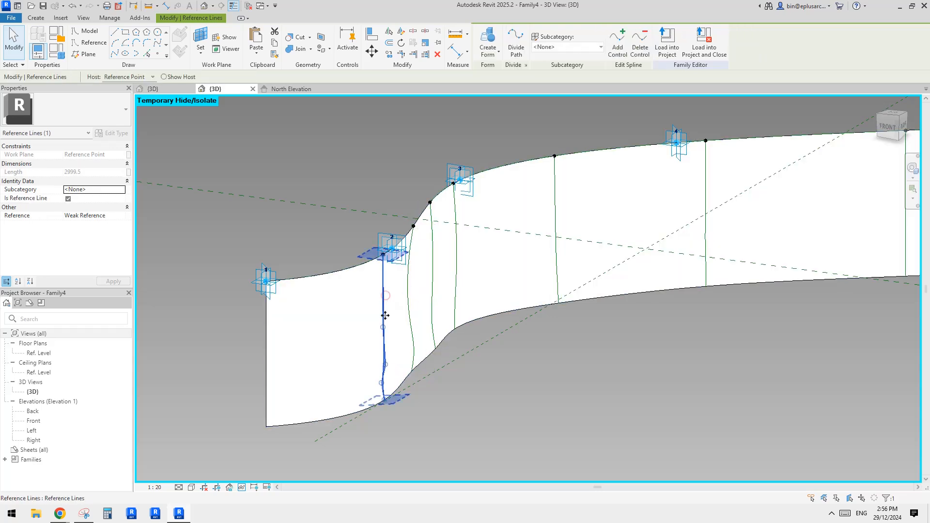
Bend the vertical profile splines between adaptive points 4 and 5 slightly by shifting their control points
{"action": "left_click", "coordinate": [707, 196]}
{"action": "middle_click_drag", "start_coordinate": [697, 219], "coordinate": [506, 286]}
{"action": "left_click_drag", "start_coordinate": [510, 275], "coordinate": [511, 274]}
{"action": "left_click", "coordinate": [691, 248]}
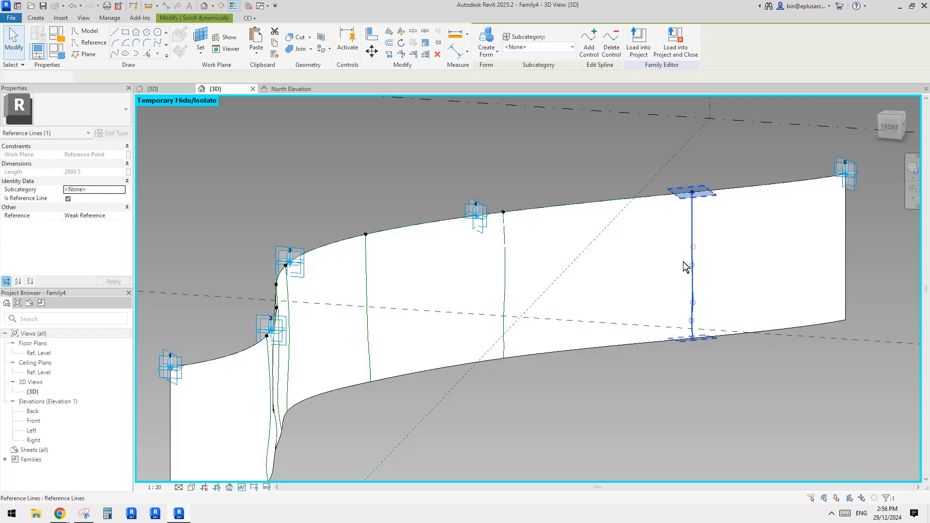
{"action": "middle_click_drag", "start_coordinate": [684, 263], "coordinate": [755, 268], "text": "shift"}
{"action": "left_click_drag", "start_coordinate": [693, 265], "coordinate": [693, 263]}
{"action": "left_click_drag", "start_coordinate": [694, 304], "coordinate": [693, 301]}
{"action": "middle_click_drag", "start_coordinate": [707, 251], "coordinate": [604, 246], "text": "shift"}
Reload Family4 into Project3, overwriting the existing version
{"action": "key", "text": "Escape"}
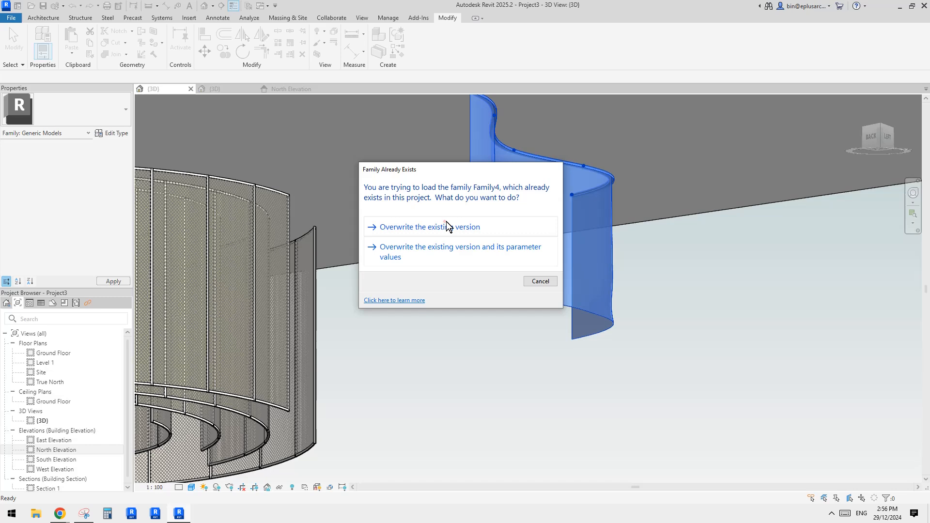
{"action": "left_click", "coordinate": [446, 226]}
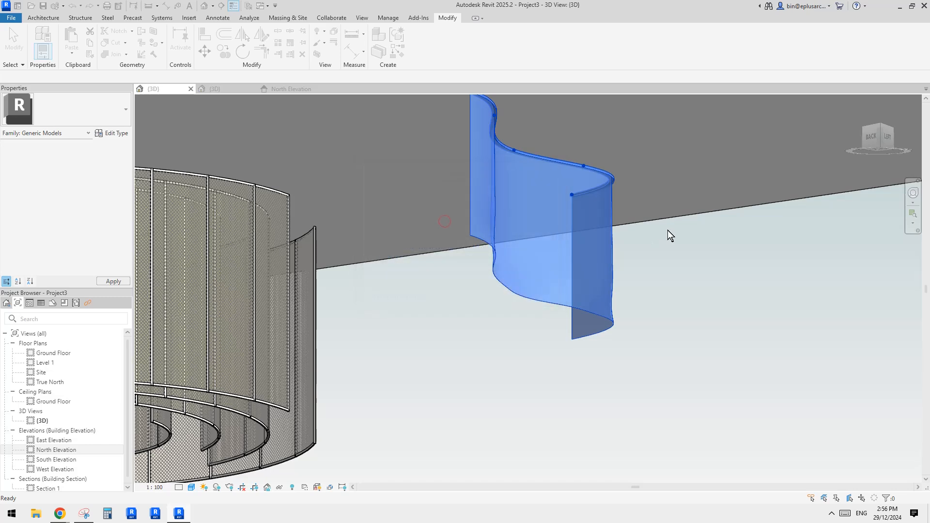
{"action": "middle_click_drag", "start_coordinate": [672, 275], "coordinate": [682, 241], "text": "shift"}
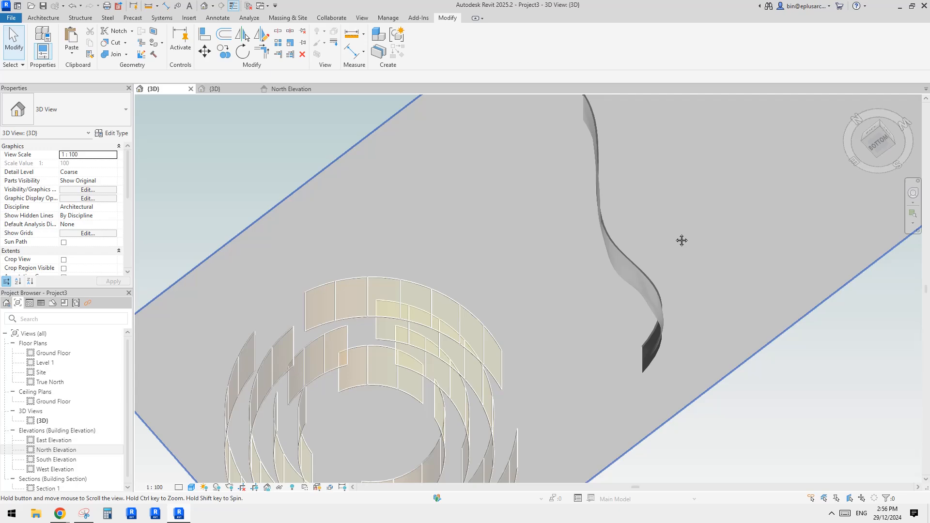
Select the curved Family4 component and set the 3D view to look at the ceiling from directly below
{"action": "left_click", "coordinate": [646, 275]}
{"action": "middle_click_drag", "start_coordinate": [645, 275], "coordinate": [689, 284], "text": "shift"}
{"action": "scroll", "coordinate": [423, 295], "scroll_direction": "down", "scroll_amount": 1}
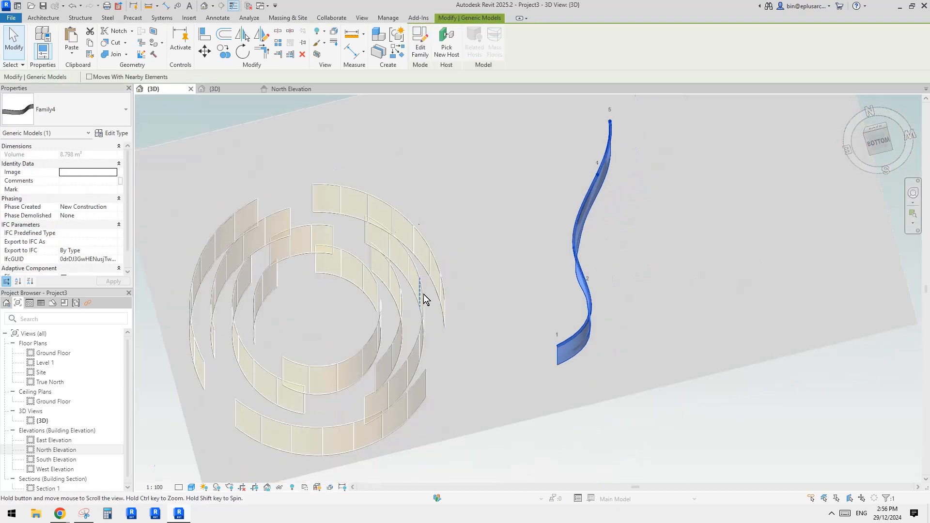
{"action": "middle_click_drag", "start_coordinate": [423, 296], "coordinate": [423, 265]}
{"action": "left_click", "coordinate": [879, 144]}
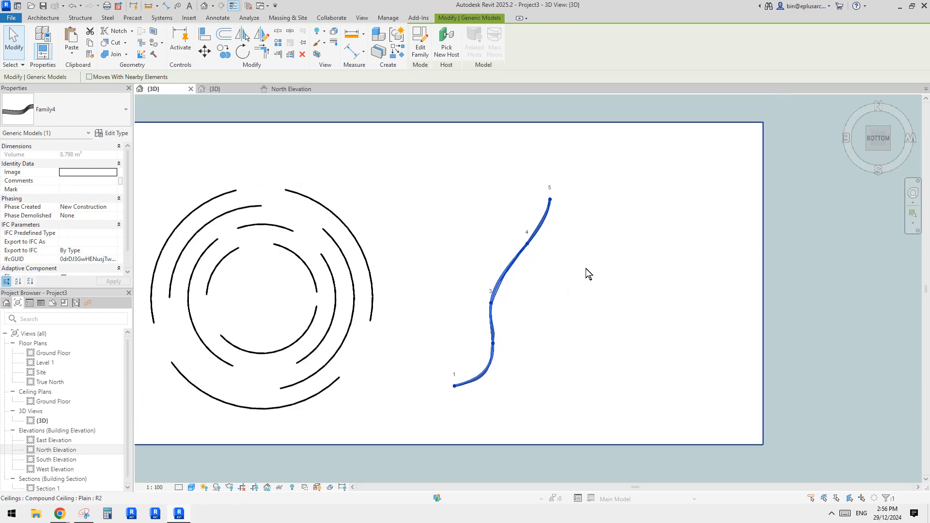
{"action": "middle_click_drag", "start_coordinate": [586, 268], "coordinate": [629, 266]}
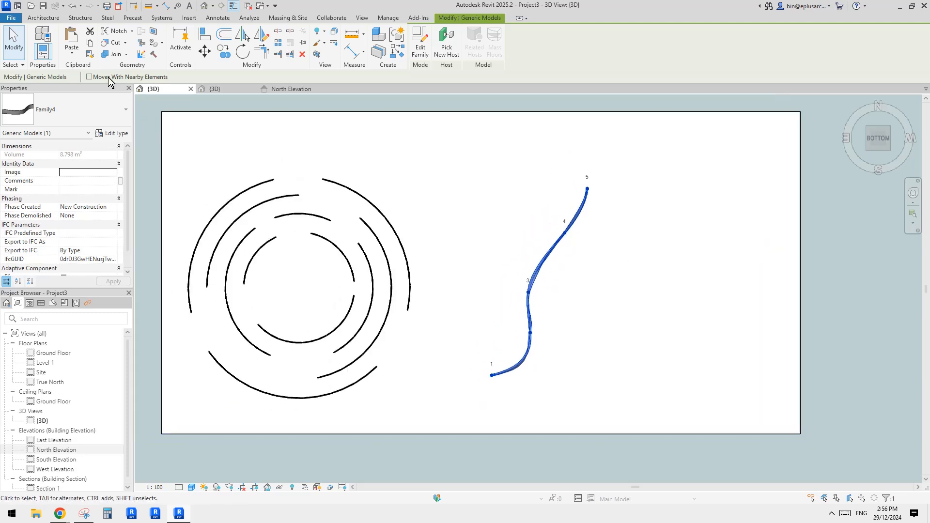
Set the work plane to the underside face of the Level 1 ceiling by picking that plane
{"action": "left_click", "coordinate": [36, 18]}
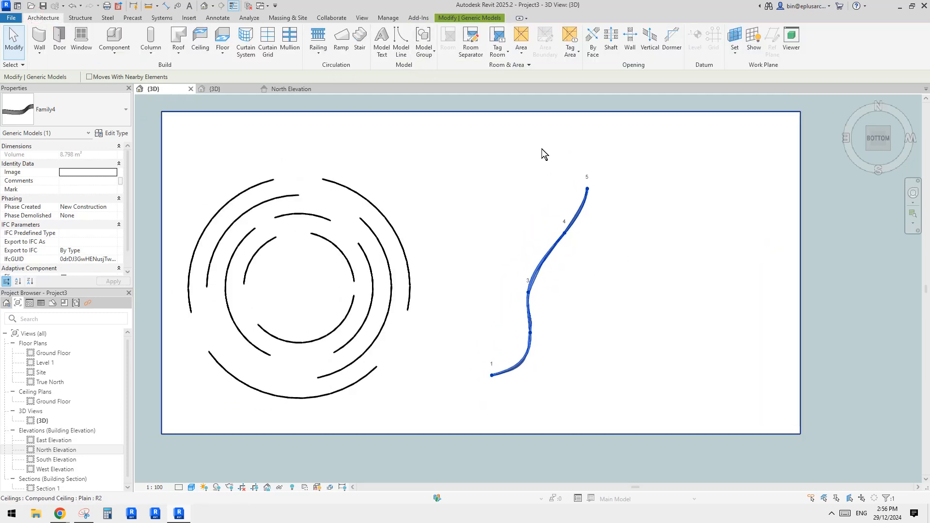
{"action": "left_click", "coordinate": [733, 36]}
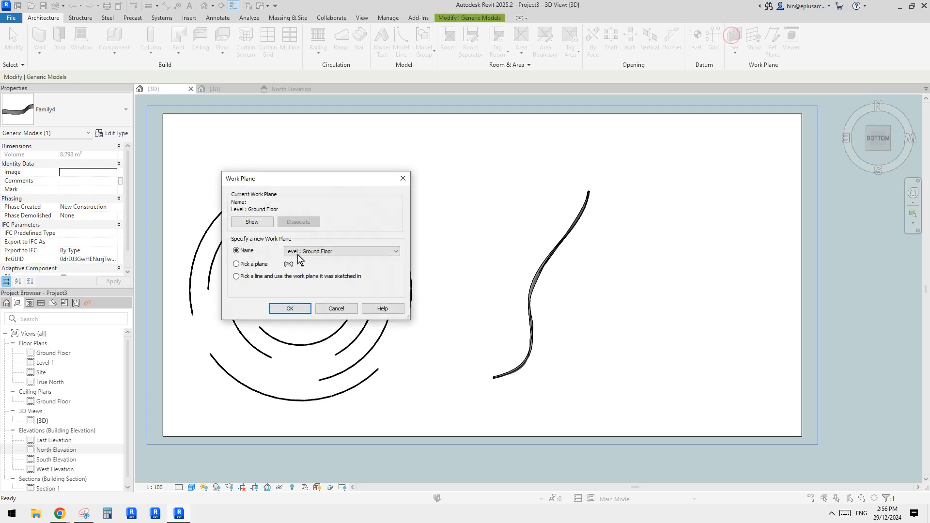
{"action": "left_click", "coordinate": [291, 308]}
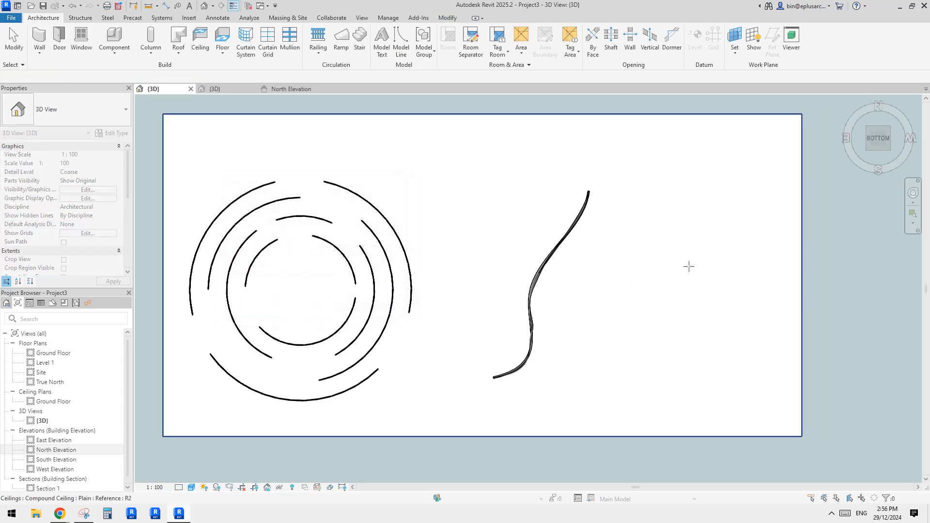
{"action": "left_click", "coordinate": [689, 266]}
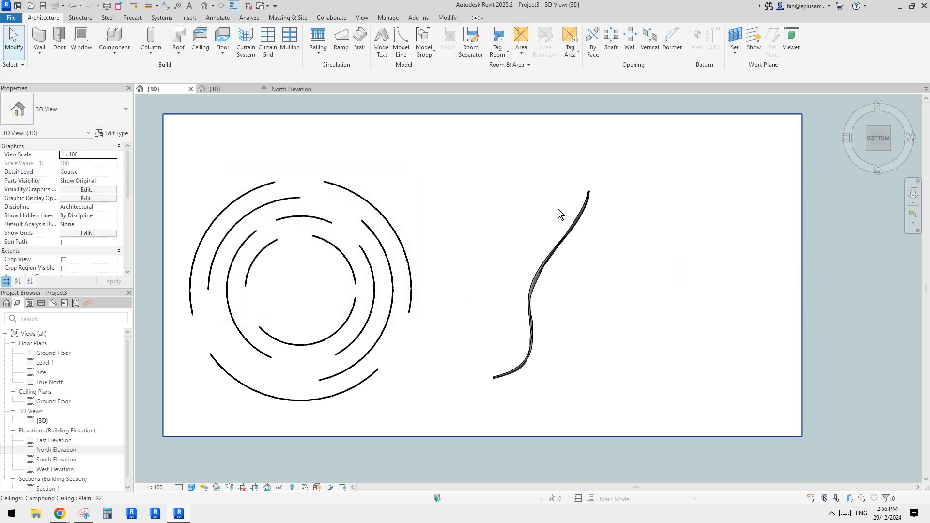
Draw a model-line circle of 3400 mm radius on the ceiling, on the free side of the curved Family4 component
{"action": "left_click", "coordinate": [402, 42]}
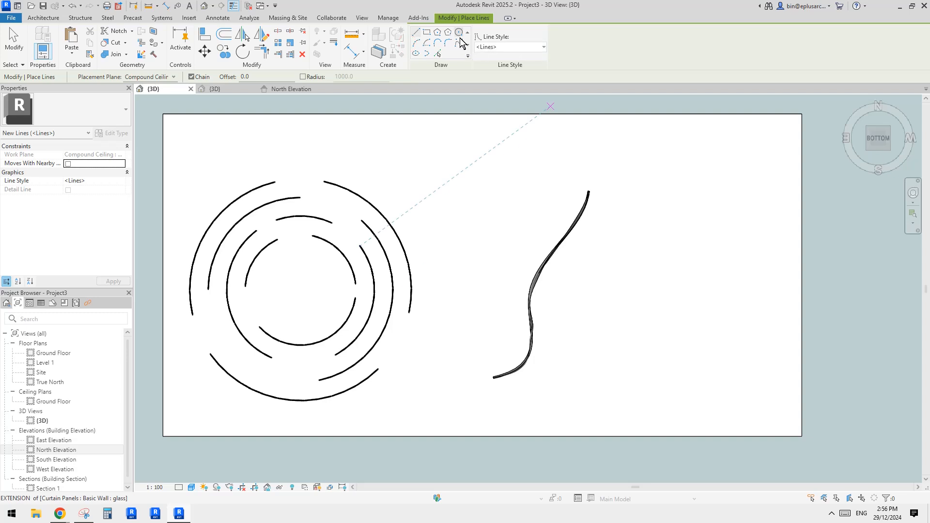
{"action": "left_click", "coordinate": [691, 252]}
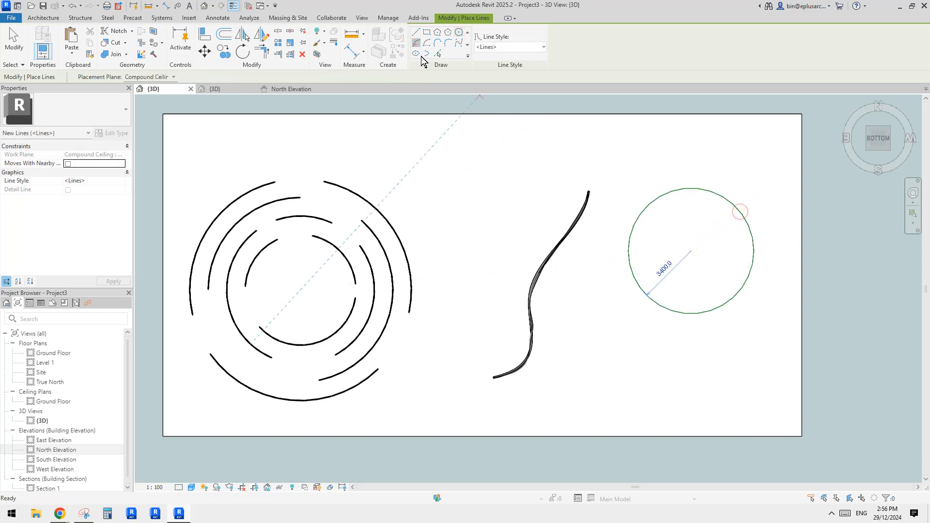
{"action": "left_click", "coordinate": [577, 311]}
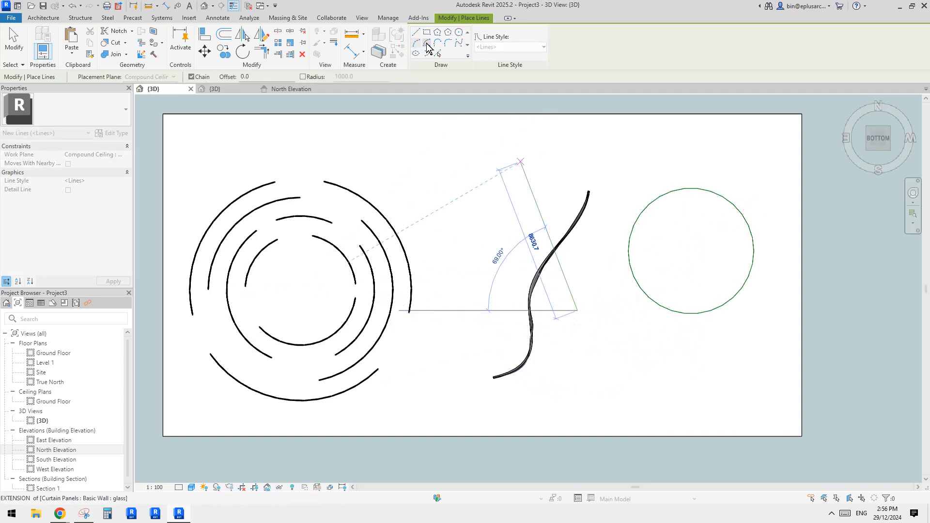
Draw a centre-ends model-line arc of 5900 mm radius and about 66° concentric with the circle, between it and the Family4 component
{"action": "left_click", "coordinate": [427, 44]}
{"action": "left_click", "coordinate": [735, 300]}
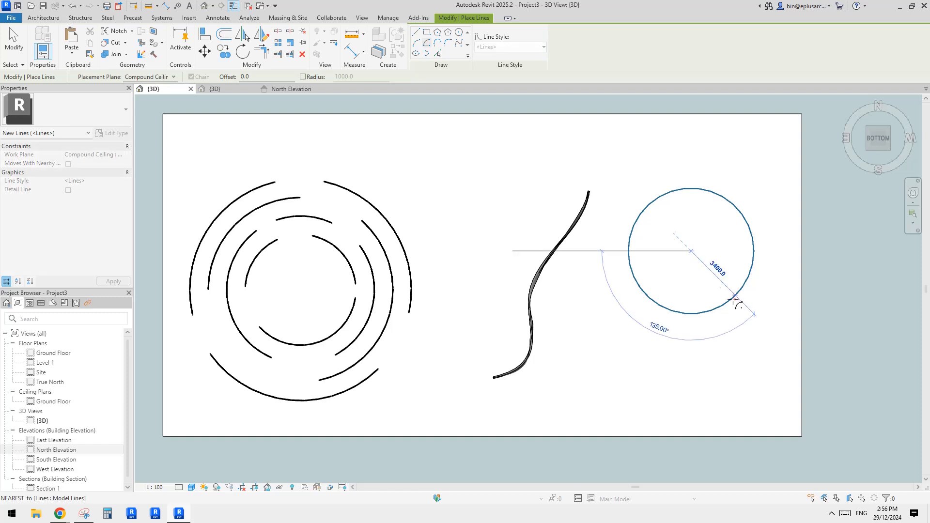
{"action": "left_click", "coordinate": [583, 267]}
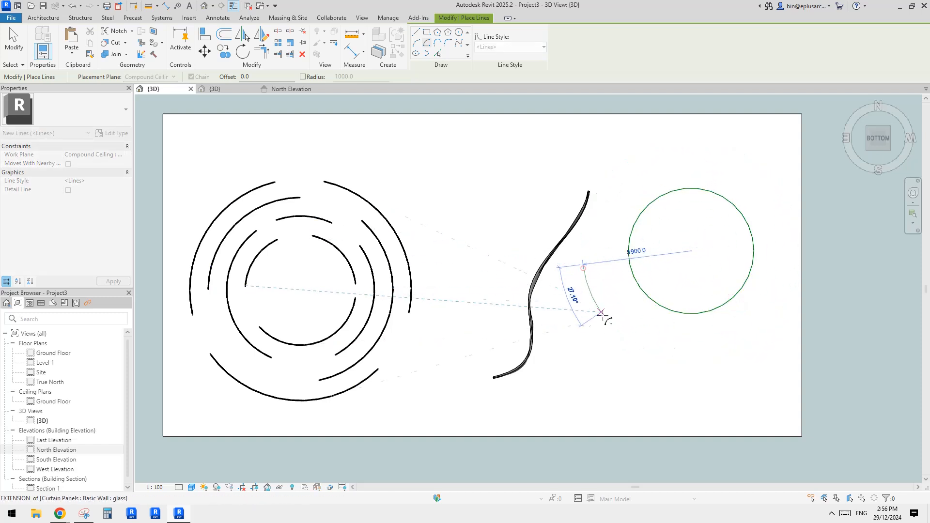
{"action": "left_click", "coordinate": [661, 353]}
{"action": "key", "text": "Escape"}
{"action": "key", "text": "Escape"}
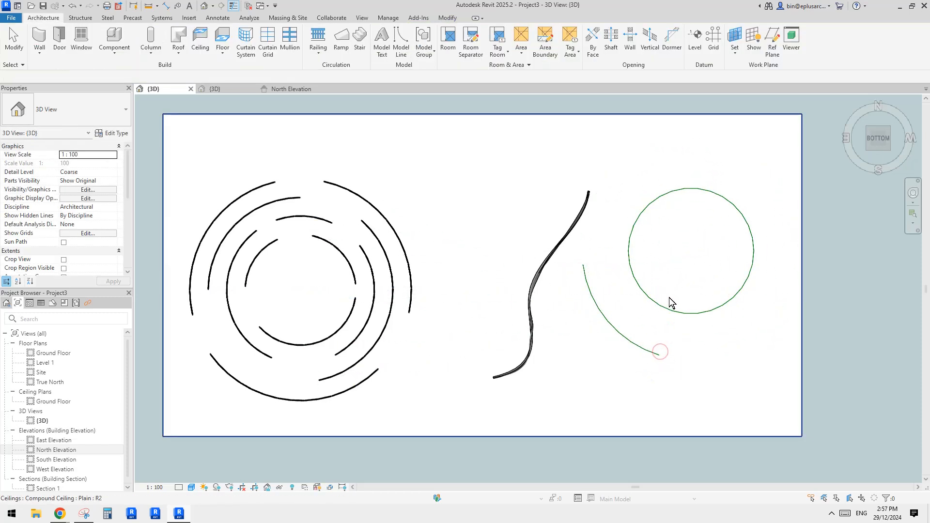
Add a similar model-line arc of 6300 mm radius spanning about 74°, centred on the circle and above it
{"action": "left_click", "coordinate": [589, 292]}
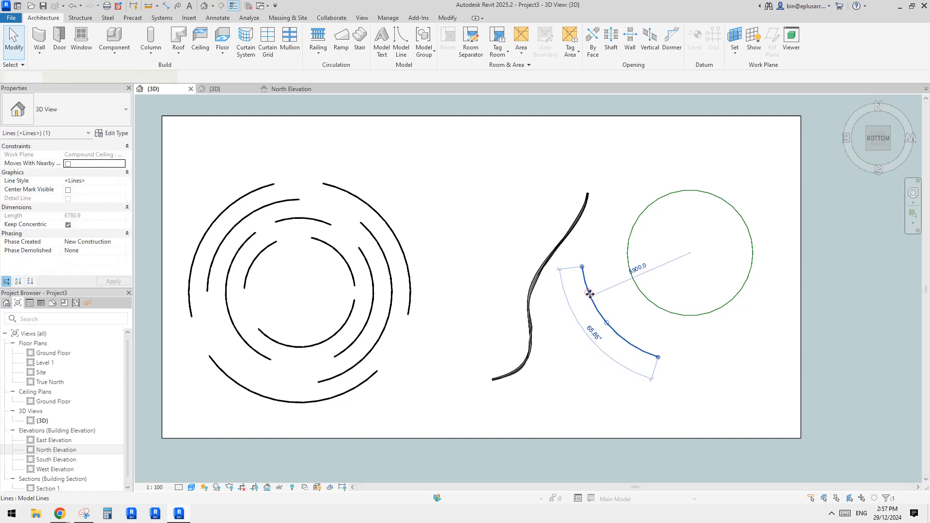
{"action": "key", "text": "c"}
{"action": "key", "text": "s"}
{"action": "key", "text": "s"}
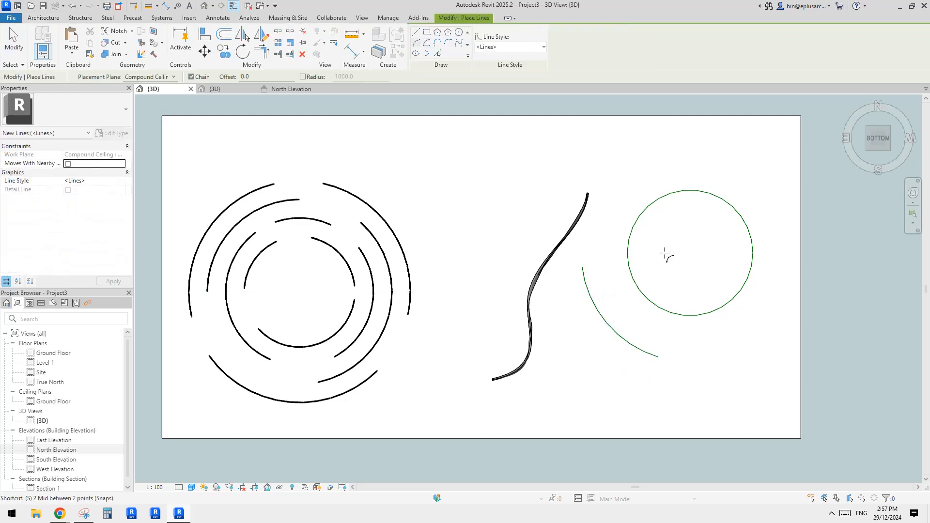
{"action": "left_click", "coordinate": [690, 252]}
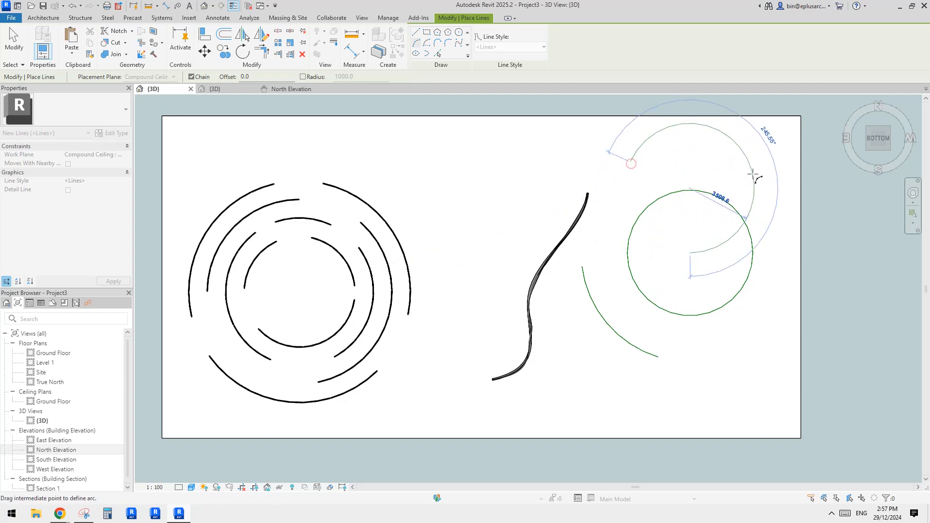
{"action": "key", "text": "Escape"}
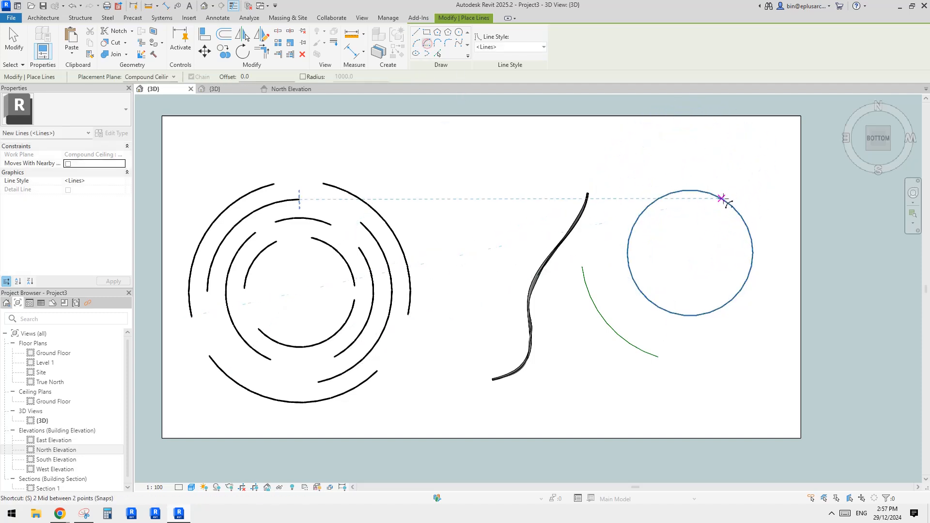
{"action": "left_click", "coordinate": [711, 195]}
{"action": "left_click", "coordinate": [623, 158]}
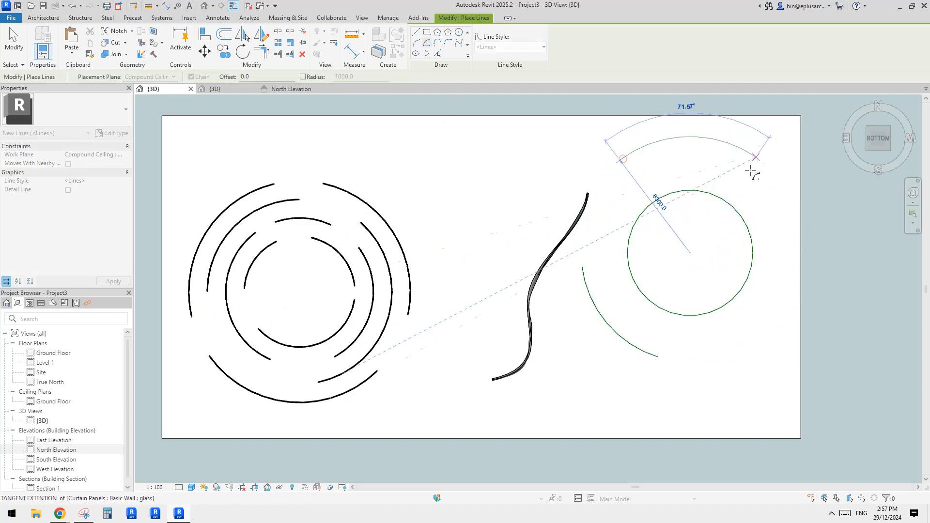
Draw a small concentric model-line arc of about 1620 mm radius inside the circle
{"action": "left_click", "coordinate": [690, 253]}
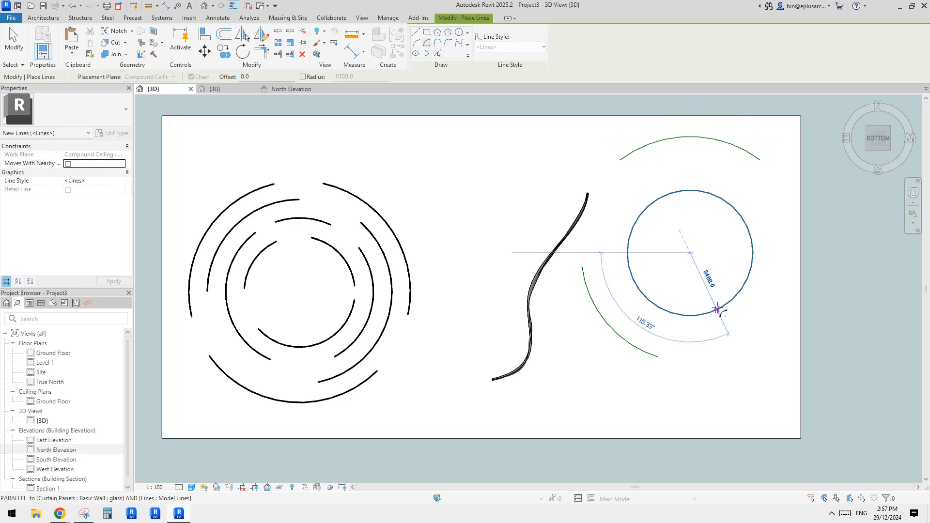
{"action": "left_click", "coordinate": [696, 281]}
{"action": "left_click", "coordinate": [733, 249]}
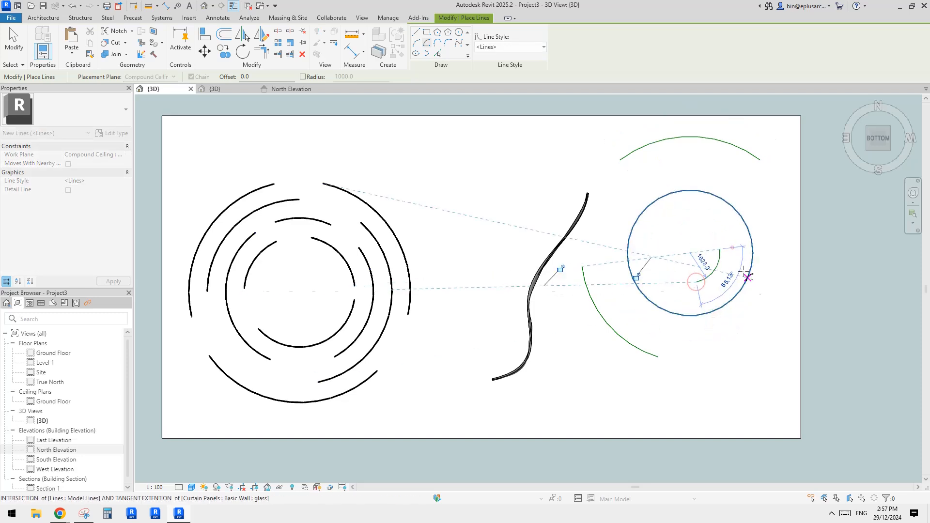
Draw a third outer model-line arc of 5400 mm radius, centred on the circle, on the side facing the nearby ceiling edge
{"action": "left_click", "coordinate": [717, 311]}
{"action": "left_click", "coordinate": [731, 342]}
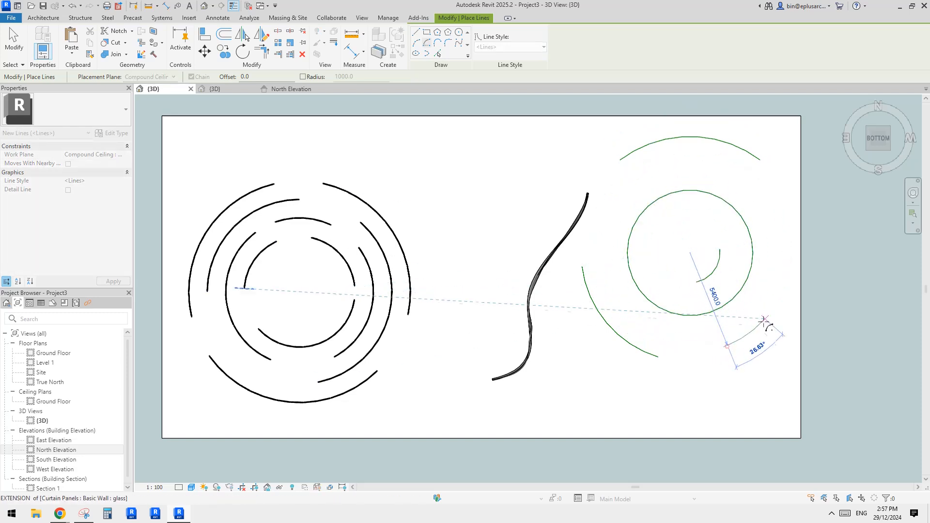
{"action": "left_click", "coordinate": [776, 284]}
{"action": "key", "text": "Escape"}
{"action": "key", "text": "Escape"}
Delete the small arc inside the circle
{"action": "scroll", "coordinate": [705, 295], "scroll_direction": "down", "scroll_amount": 1}
{"action": "scroll", "coordinate": [704, 307], "scroll_direction": "up", "scroll_amount": 1}
{"action": "middle_click_drag", "start_coordinate": [704, 307], "coordinate": [651, 342]}
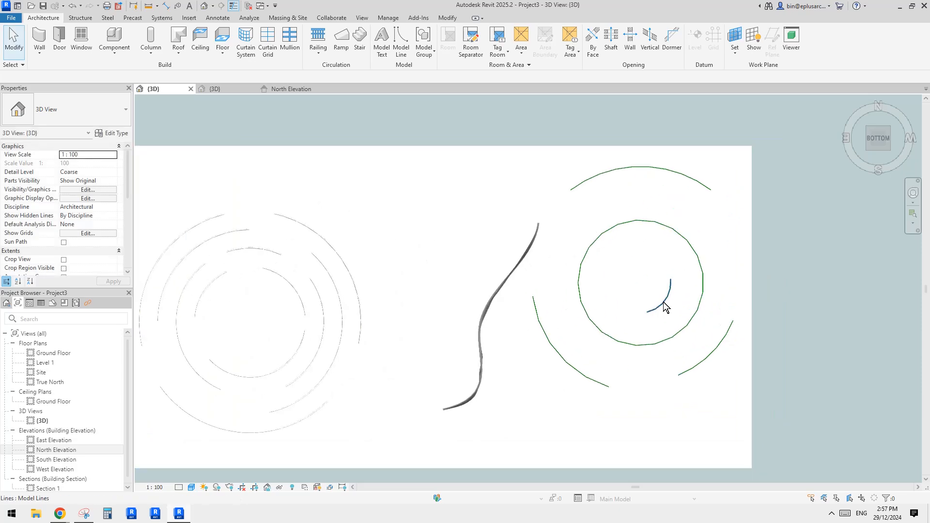
{"action": "left_click", "coordinate": [664, 302]}
{"action": "key", "text": "Delete"}
{"action": "left_click", "coordinate": [653, 173]}
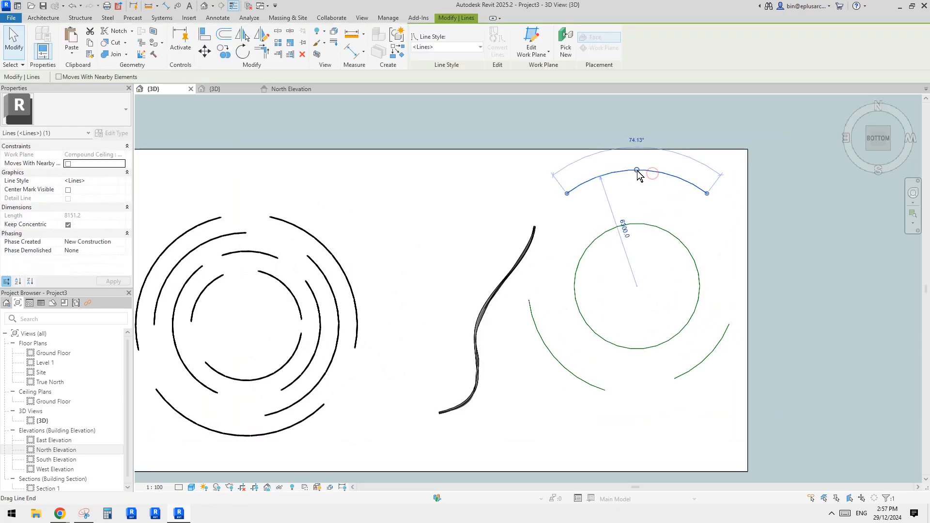
{"action": "left_click_drag", "start_coordinate": [637, 170], "coordinate": [637, 170]}
{"action": "key", "text": "Escape"}
Place a similar Family4 component on the Compound Ceiling : Plain work plane, with its five adaptive points along the 5900 mm radius arc
{"action": "scroll", "coordinate": [636, 312], "scroll_direction": "up", "scroll_amount": 1}
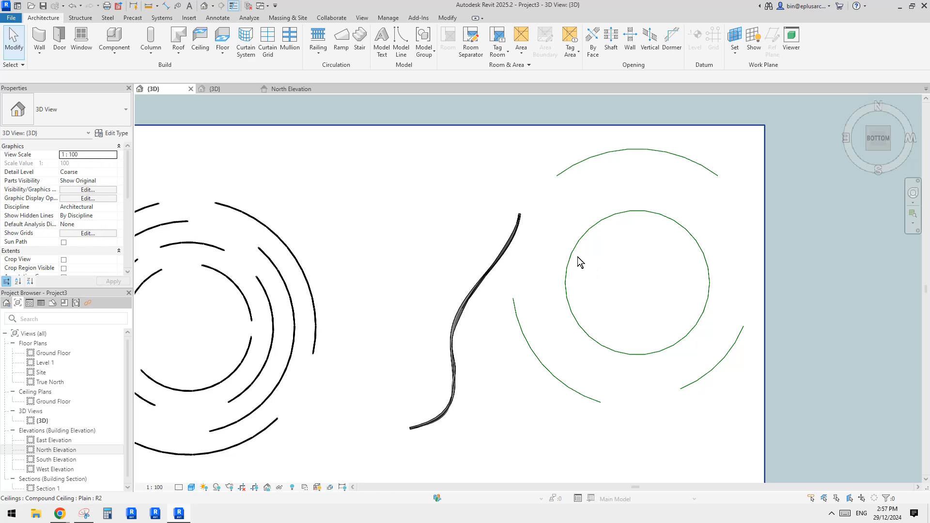
{"action": "left_click", "coordinate": [482, 294]}
{"action": "scroll", "coordinate": [525, 279], "scroll_direction": "up", "scroll_amount": 2}
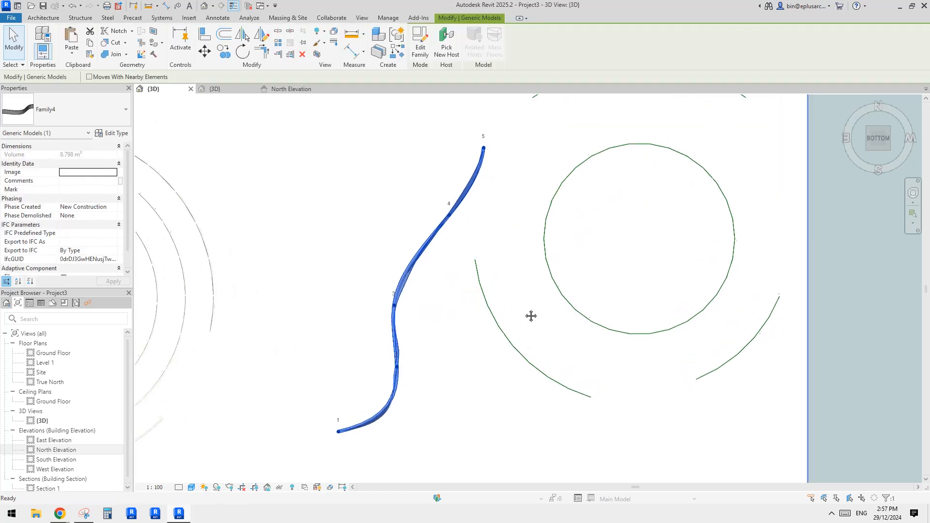
{"action": "key", "text": "s"}
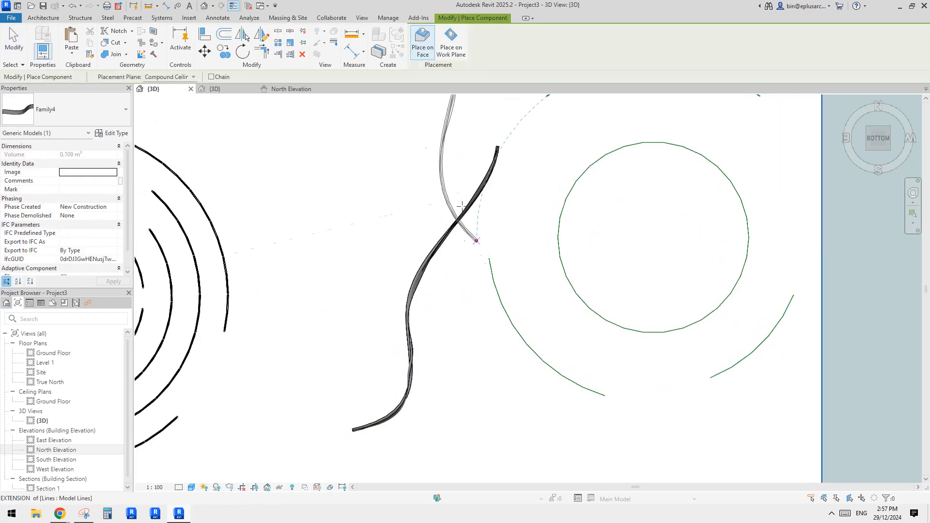
{"action": "left_click", "coordinate": [454, 51]}
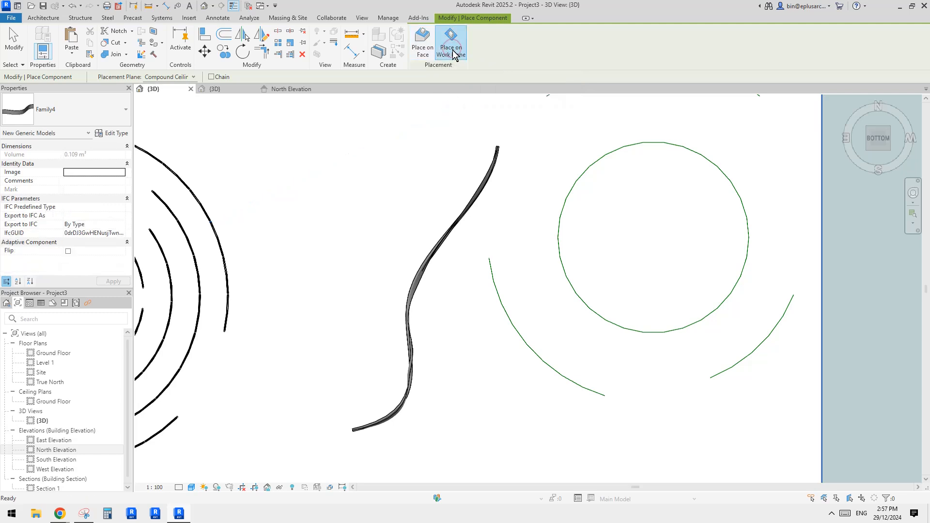
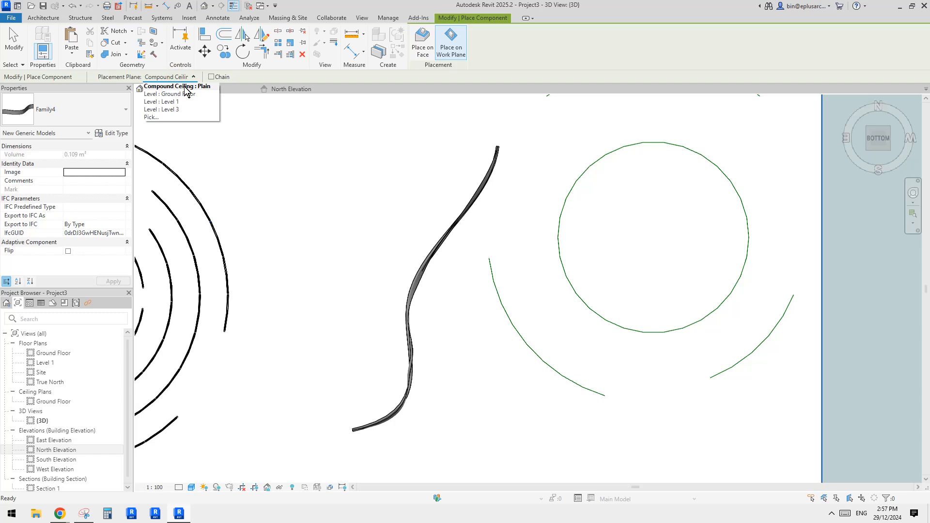
{"action": "left_click", "coordinate": [186, 87]}
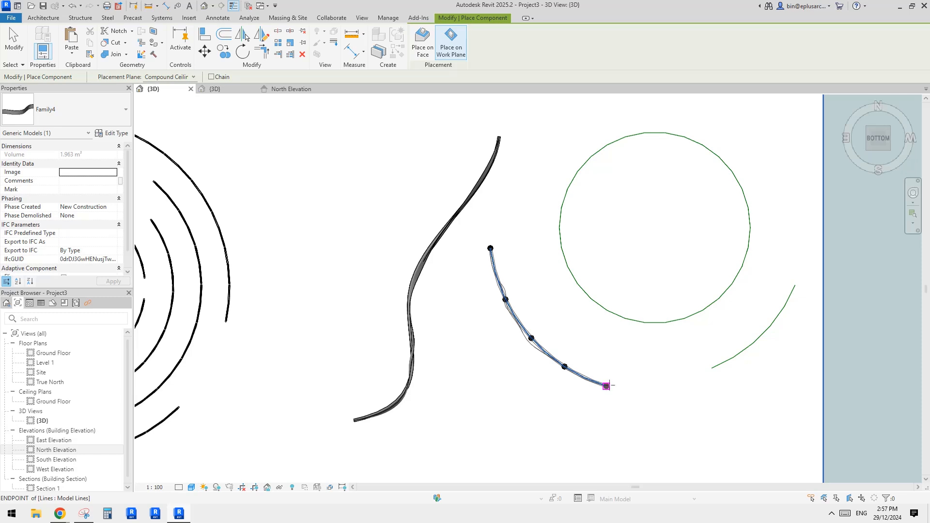
Place another Family4 component with its five adaptive points along the 5400 mm radius arc, and view it obliquely from below
{"action": "middle_click_drag", "start_coordinate": [641, 330], "coordinate": [530, 360]}
{"action": "scroll", "coordinate": [618, 321], "scroll_direction": "down", "scroll_amount": 1}
{"action": "scroll", "coordinate": [548, 364], "scroll_direction": "up", "scroll_amount": 1}
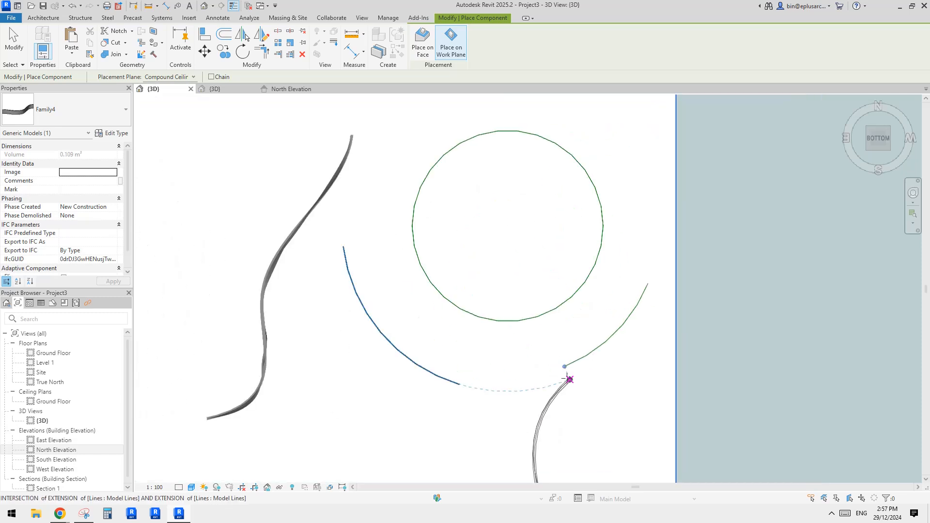
{"action": "left_click", "coordinate": [647, 284]}
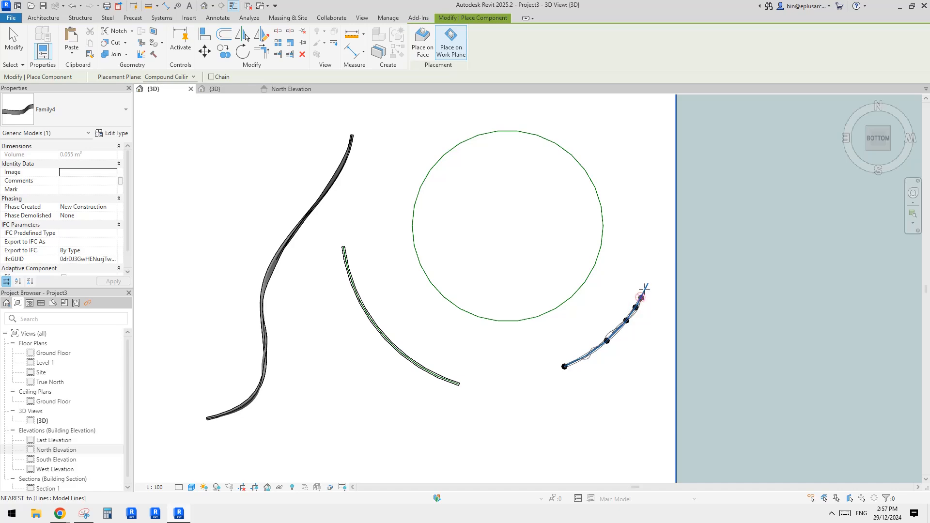
{"action": "left_click", "coordinate": [651, 279]}
{"action": "left_click", "coordinate": [640, 306]}
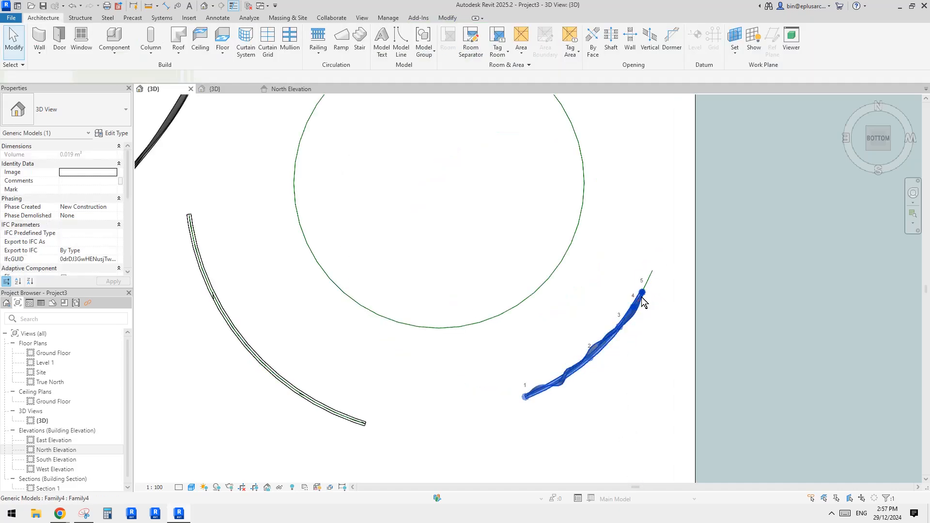
{"action": "middle_click_drag", "start_coordinate": [640, 306], "coordinate": [575, 426], "text": "shift"}
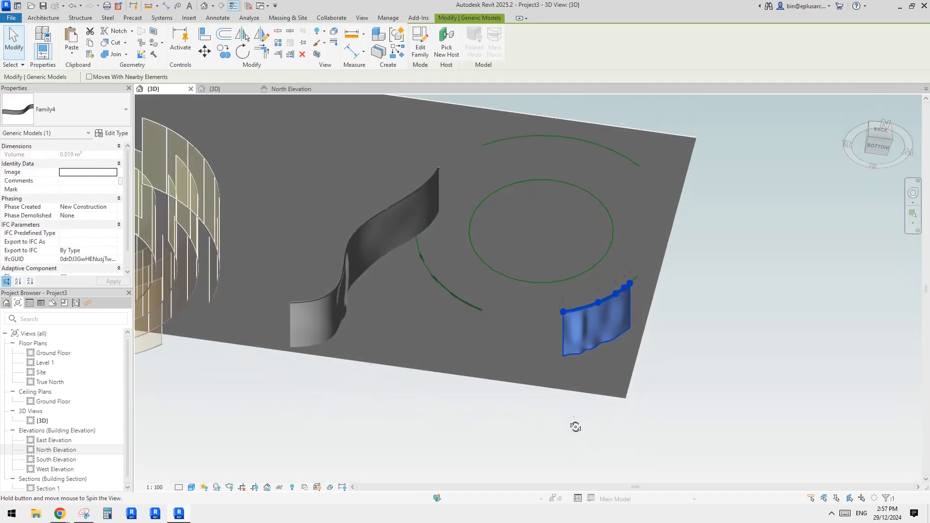
{"action": "key", "text": "Escape"}
Flip the Family4 component on the 5900 mm radius arc so it hangs below the ceiling
{"action": "left_click", "coordinate": [458, 299]}
{"action": "middle_click_drag", "start_coordinate": [458, 299], "coordinate": [480, 460], "text": "shift"}
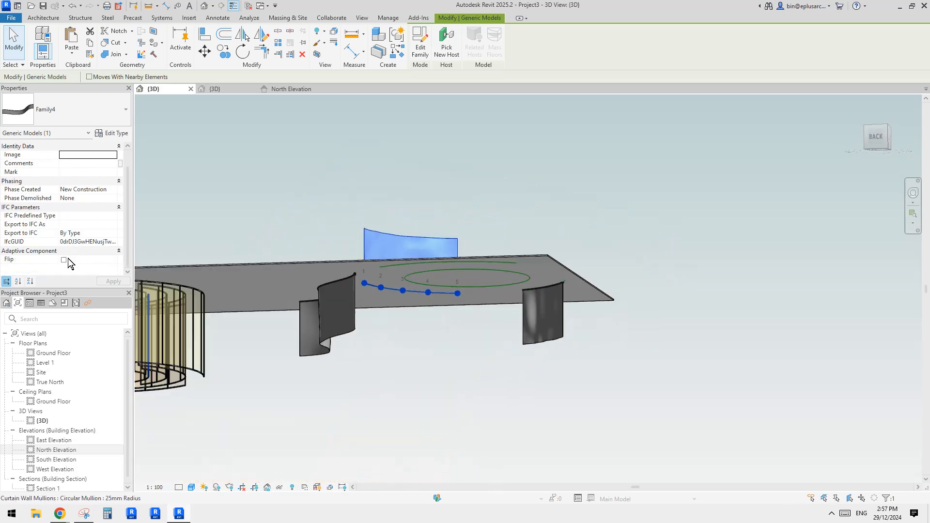
{"action": "left_click", "coordinate": [63, 259]}
{"action": "scroll", "coordinate": [431, 294], "scroll_direction": "up", "scroll_amount": 3}
{"action": "key", "text": "Escape"}
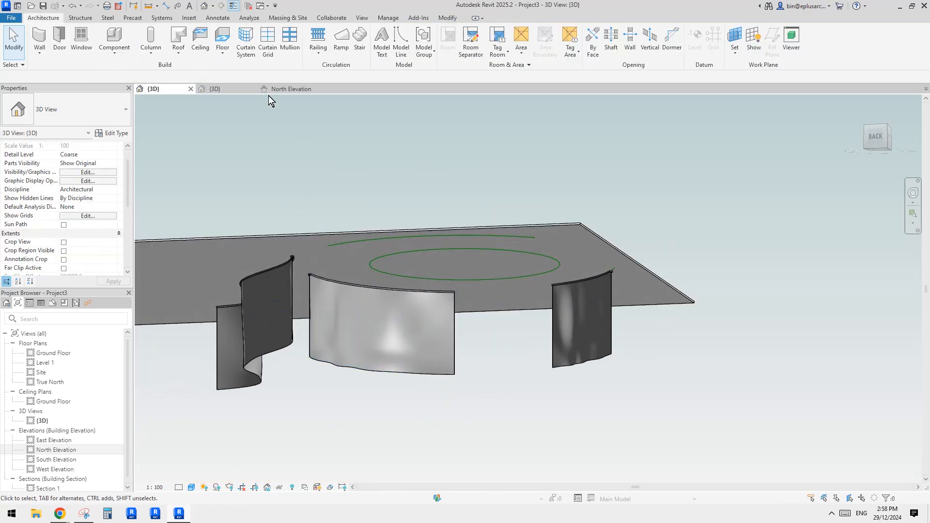
Turn on Always vertical in the Family4 family and load it into Project3, overwriting the existing version
{"action": "left_click", "coordinate": [276, 90]}
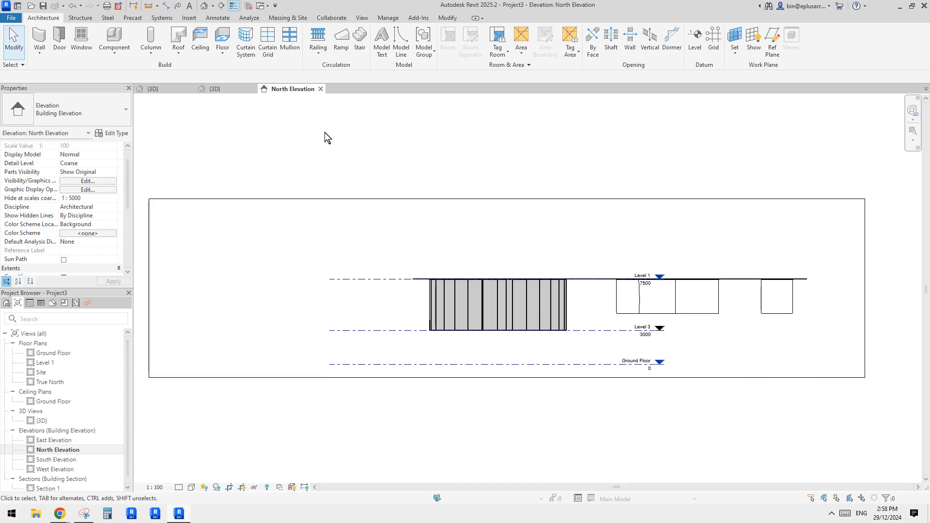
{"action": "left_click", "coordinate": [241, 91]}
{"action": "middle_click_drag", "start_coordinate": [403, 222], "coordinate": [313, 220], "text": "shift"}
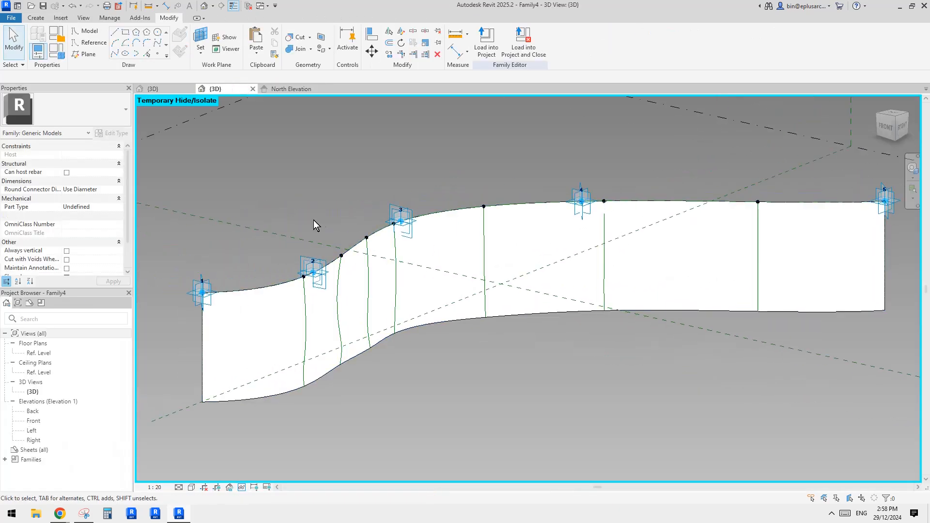
{"action": "scroll", "coordinate": [68, 238], "scroll_direction": "down", "scroll_amount": 1}
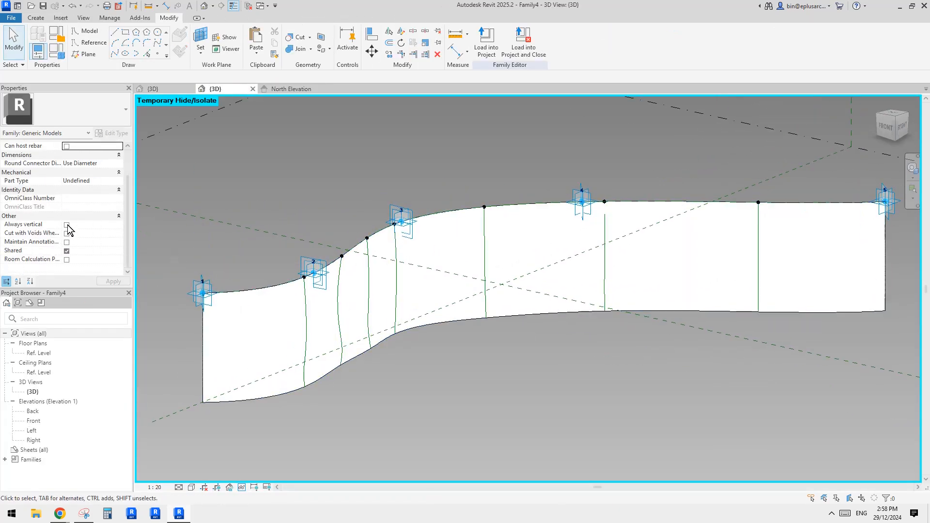
{"action": "left_click", "coordinate": [67, 224]}
{"action": "left_click", "coordinate": [487, 44]}
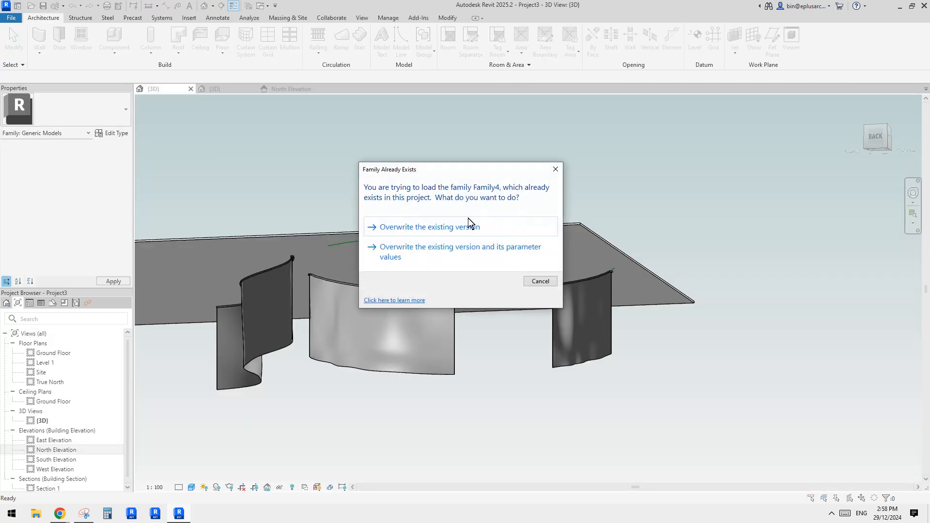
{"action": "left_click", "coordinate": [448, 231]}
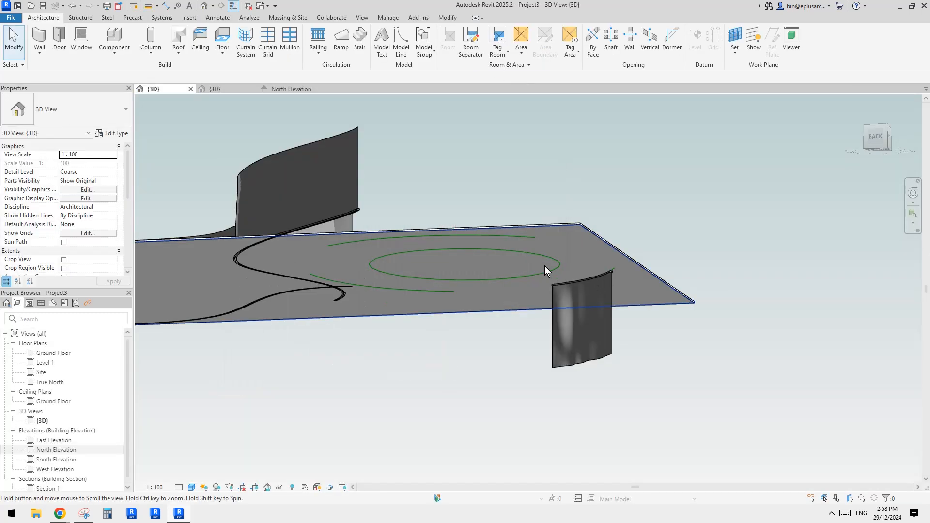
Clear Flip on the Family4 component on the arc between the S-shaped panel and the circle, and delete the component
{"action": "middle_click_drag", "start_coordinate": [392, 237], "coordinate": [349, 307], "text": "shift"}
{"action": "left_click", "coordinate": [264, 229]}
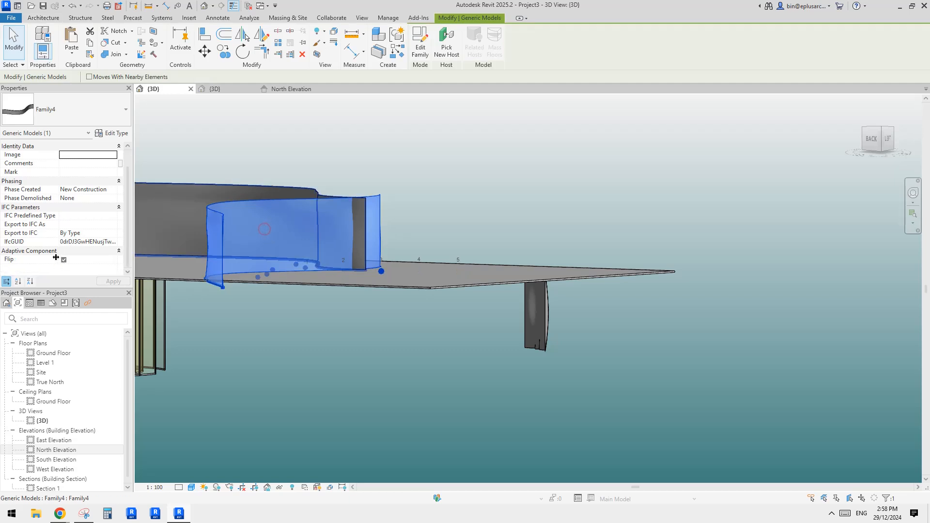
{"action": "left_click", "coordinate": [66, 260]}
{"action": "scroll", "coordinate": [444, 222], "scroll_direction": "down", "scroll_amount": 1}
{"action": "middle_click_drag", "start_coordinate": [342, 231], "coordinate": [389, 299], "text": "shift"}
{"action": "middle_click_drag", "start_coordinate": [389, 229], "coordinate": [405, 426], "text": "shift"}
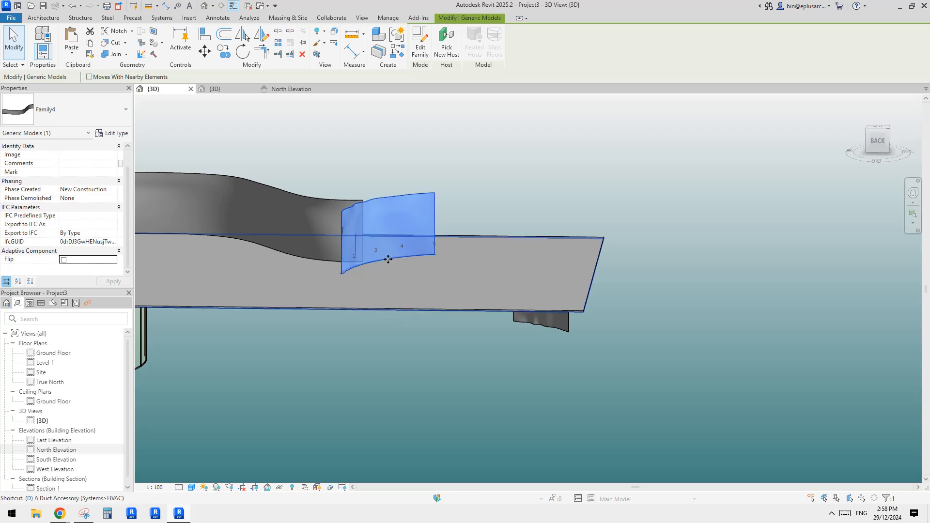
{"action": "key", "text": "Escape"}
{"action": "middle_click_drag", "start_coordinate": [397, 247], "coordinate": [470, 237], "text": "shift"}
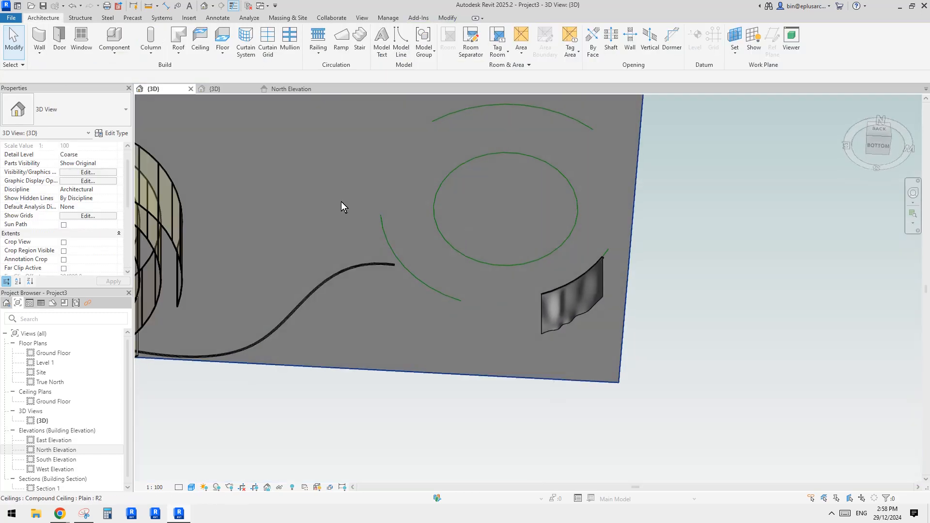
Place a Family4 component on the ceiling face, with its five adaptive points along the emptied arc beside the S-shaped panel
{"action": "left_click", "coordinate": [107, 36]}
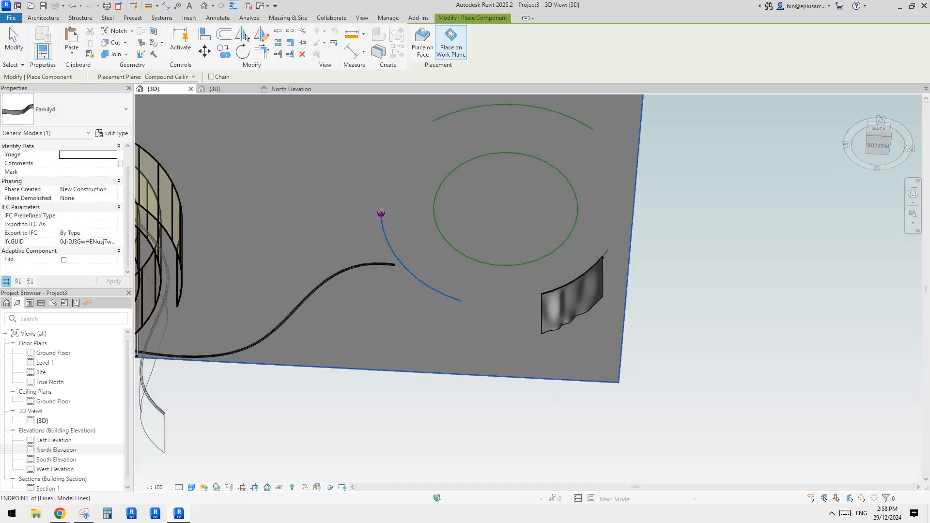
{"action": "left_click", "coordinate": [423, 47]}
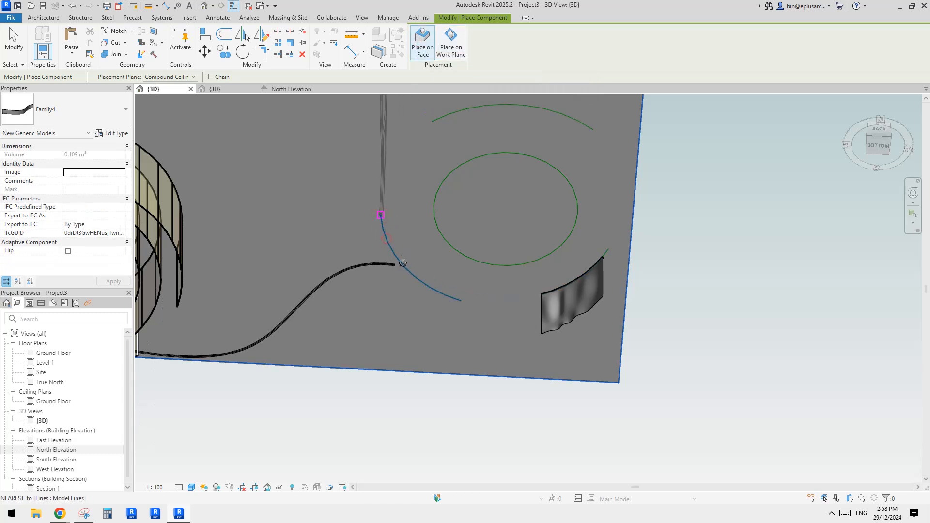
{"action": "left_click", "coordinate": [461, 301]}
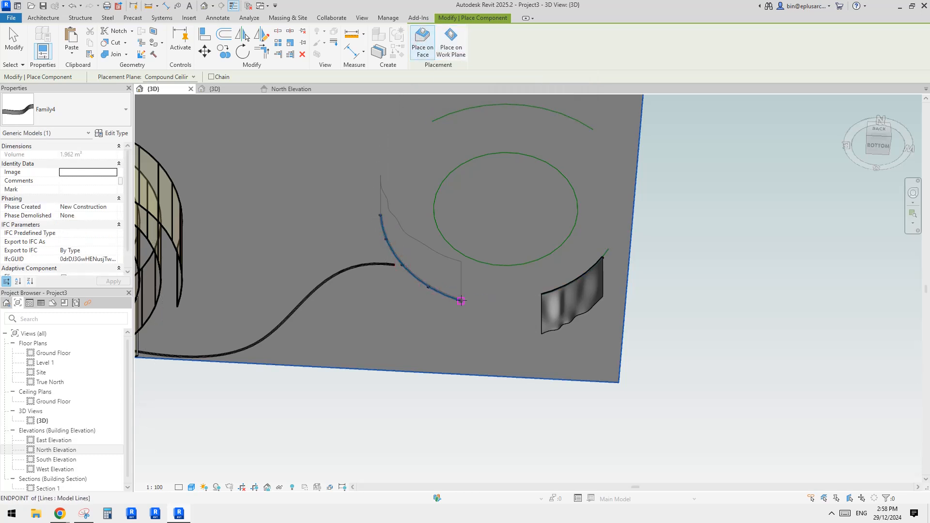
{"action": "key", "text": "Escape"}
{"action": "left_click", "coordinate": [421, 277]}
{"action": "middle_click_drag", "start_coordinate": [424, 279], "coordinate": [483, 312], "text": "shift"}
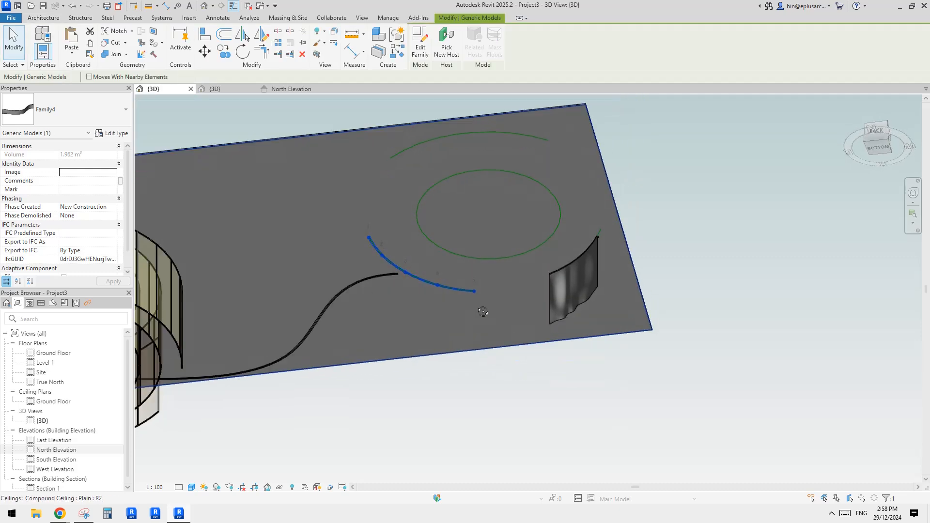
Turn off Always vertical in the Family4 family and reload it into Project3, overwriting the existing version
{"action": "left_click", "coordinate": [293, 89]}
{"action": "left_click", "coordinate": [232, 91]}
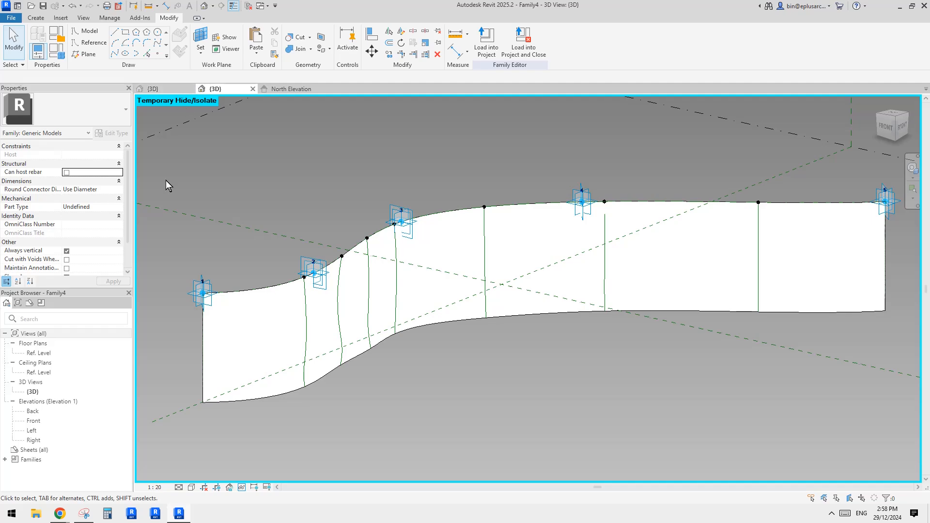
{"action": "left_click", "coordinate": [160, 87]}
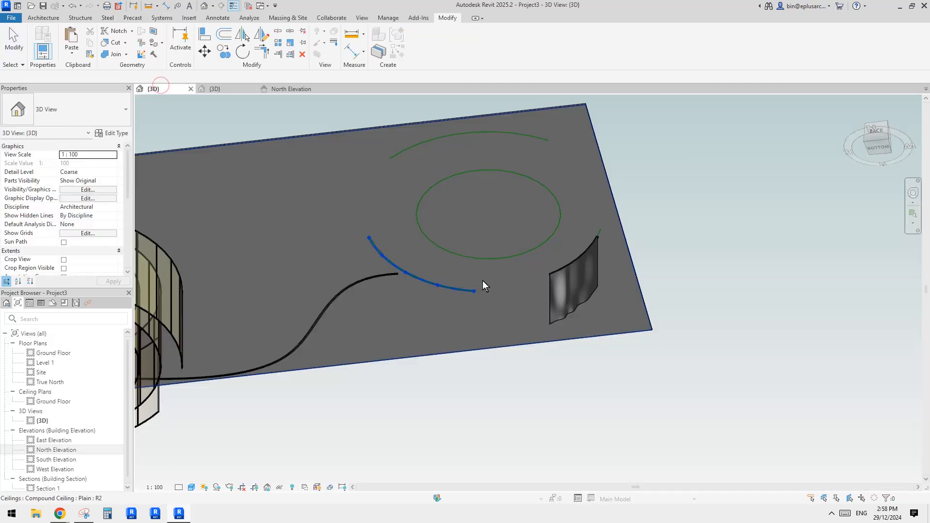
{"action": "left_click", "coordinate": [216, 89]}
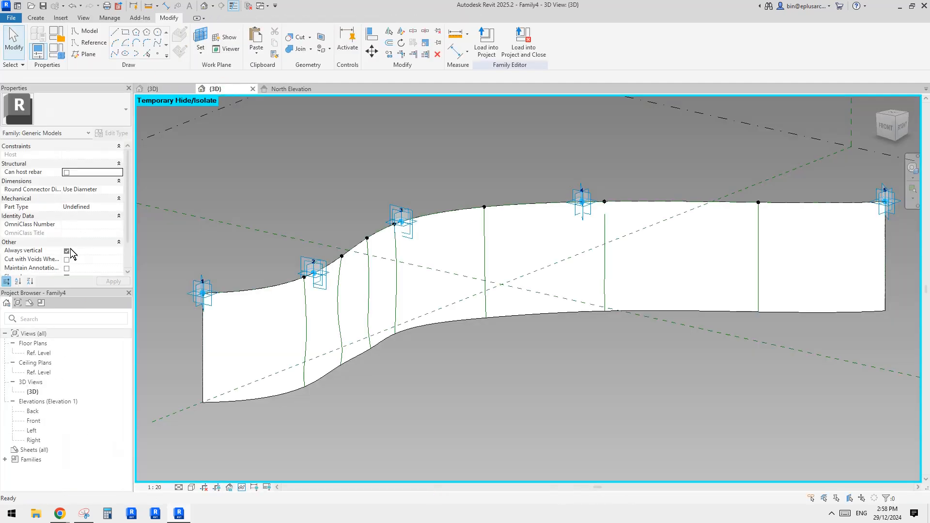
{"action": "left_click", "coordinate": [486, 44]}
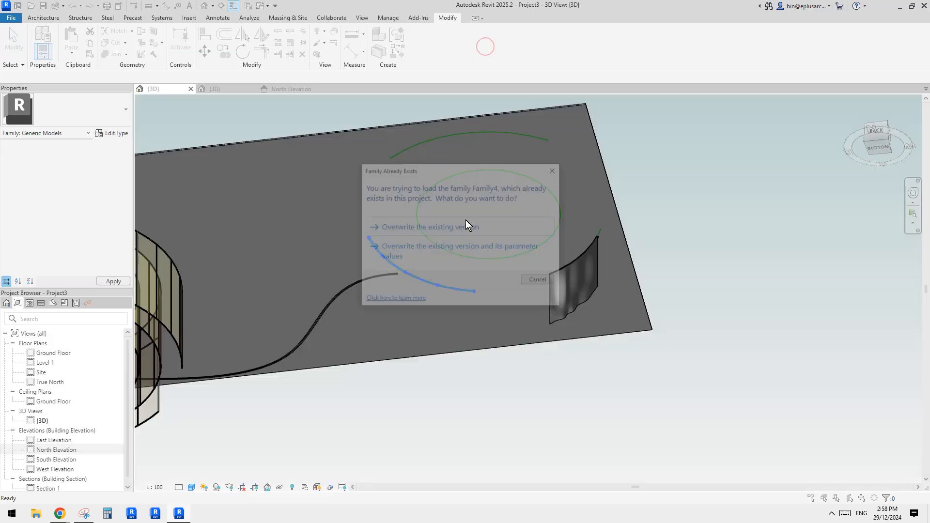
{"action": "left_click", "coordinate": [402, 236]}
{"action": "left_click", "coordinate": [638, 238]}
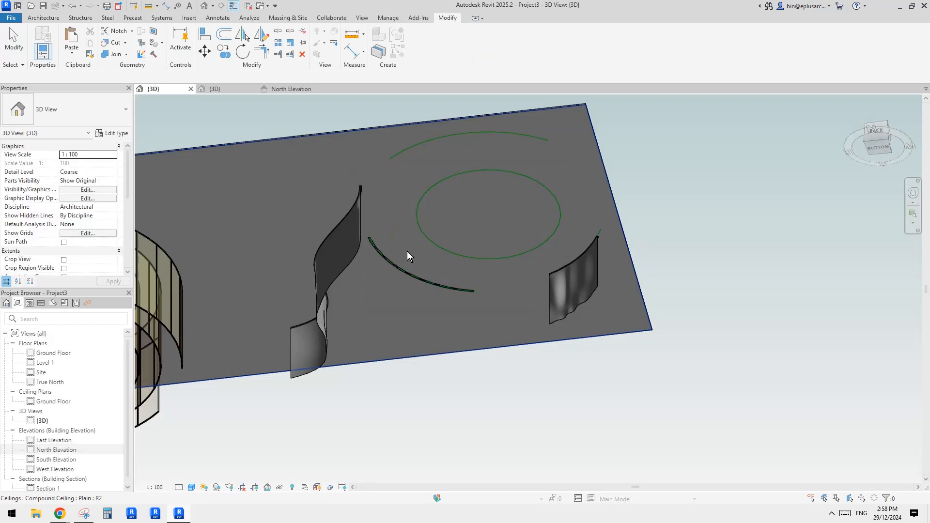
Flip the Family4 component on the arc beside the S-shaped panel so it hangs below the ceiling
{"action": "left_click", "coordinate": [397, 268]}
{"action": "scroll", "coordinate": [65, 257], "scroll_direction": "down", "scroll_amount": 1}
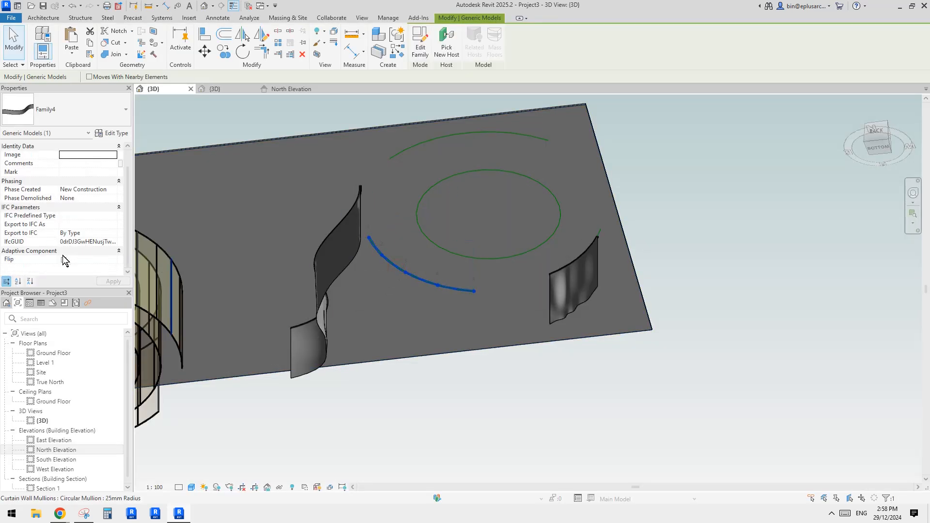
{"action": "left_click", "coordinate": [63, 260]}
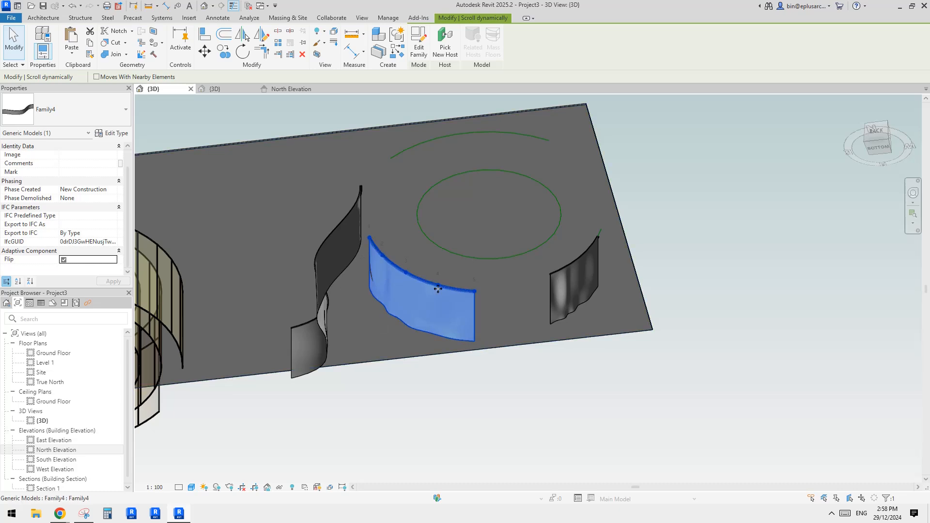
{"action": "scroll", "coordinate": [438, 289], "scroll_direction": "up", "scroll_amount": 8}
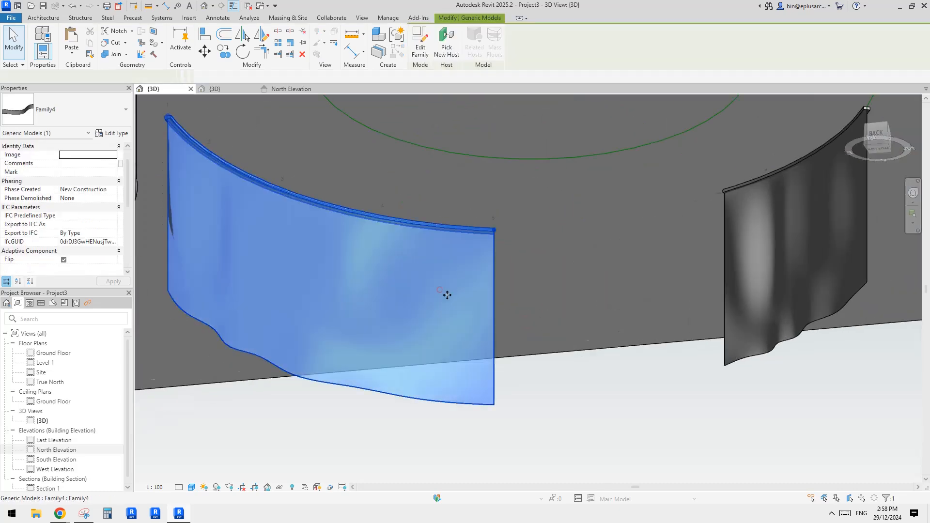
{"action": "middle_click_drag", "start_coordinate": [446, 295], "coordinate": [387, 257], "text": "shift"}
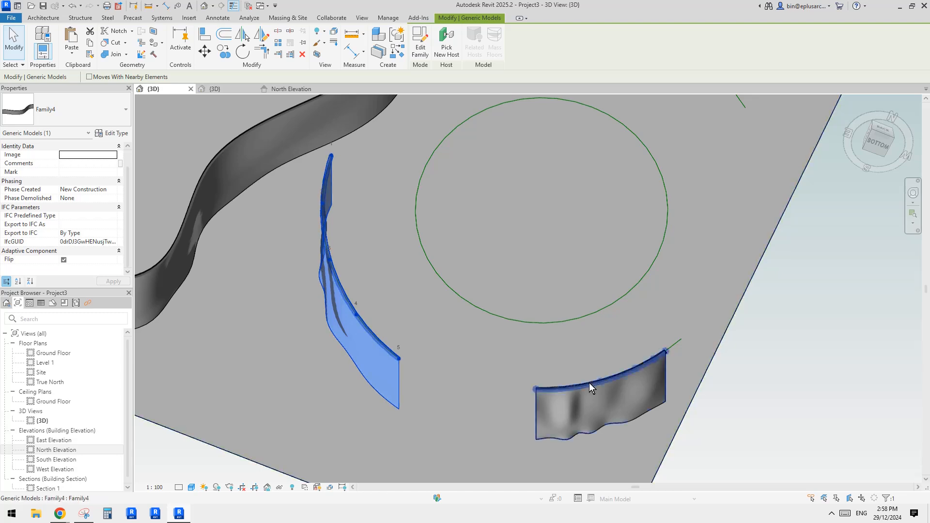
Delete the model-line arc that projects beyond the end of the Family4 component near the ceiling edge
{"action": "left_click", "coordinate": [667, 351]}
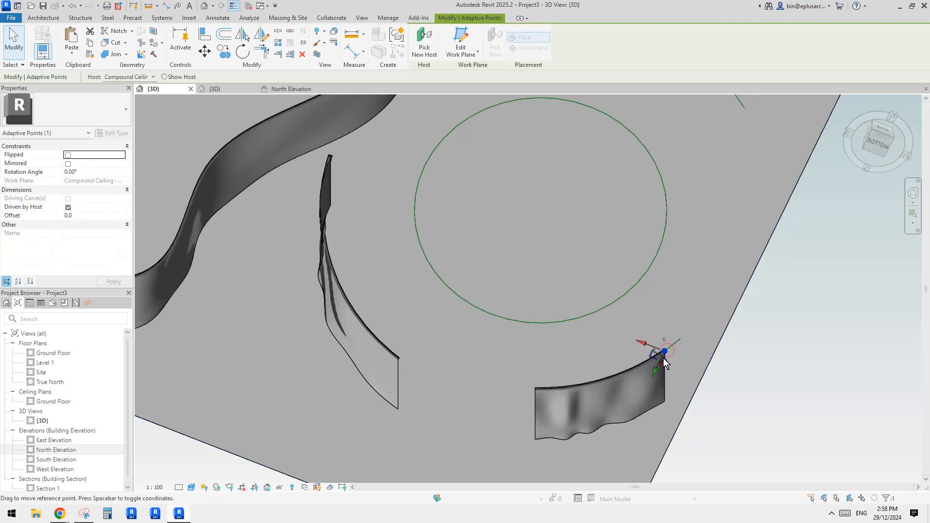
{"action": "middle_click_drag", "start_coordinate": [664, 359], "coordinate": [623, 335], "text": "shift"}
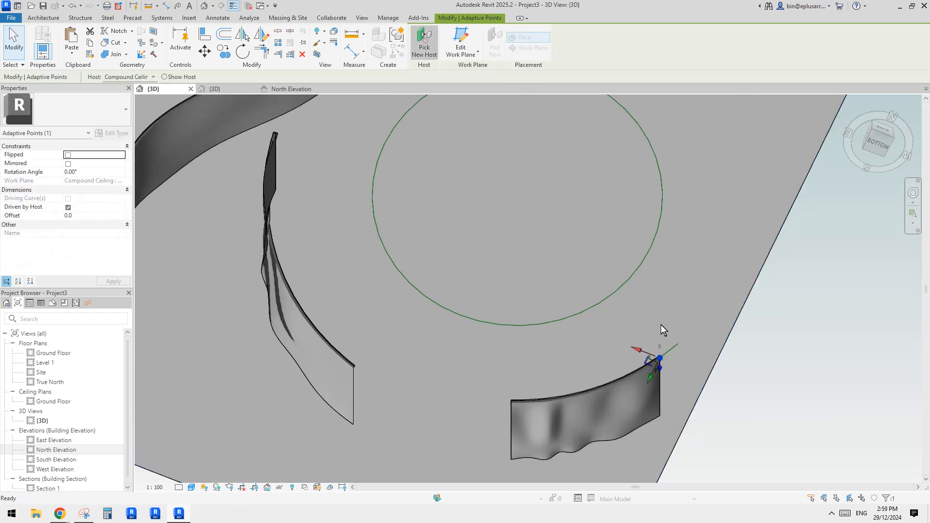
{"action": "key", "text": "Escape"}
{"action": "middle_click_drag", "start_coordinate": [676, 343], "coordinate": [437, 284], "text": "shift"}
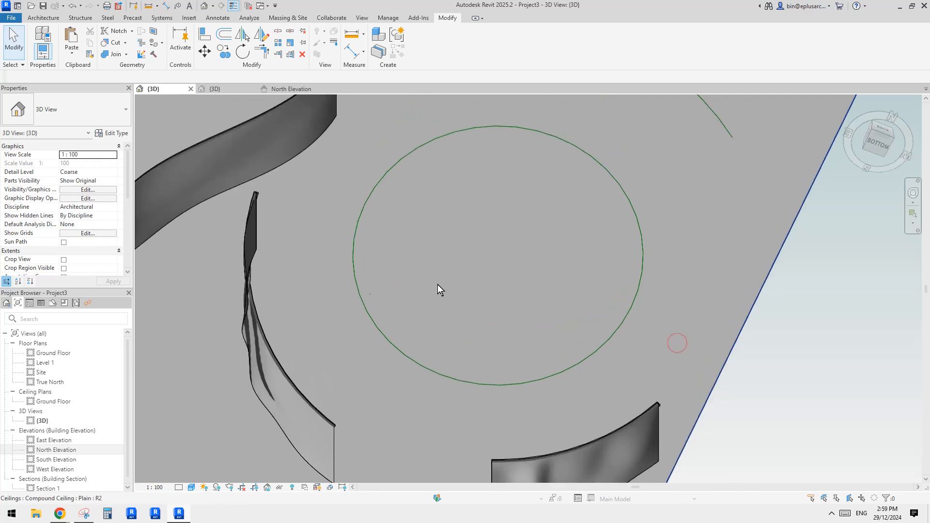
Place a similar Family4 component with its five adaptive points spaced around the whole circle
{"action": "left_click", "coordinate": [257, 335]}
{"action": "middle_click_drag", "start_coordinate": [360, 343], "coordinate": [461, 308]}
{"action": "key", "text": "c"}
{"action": "key", "text": "s"}
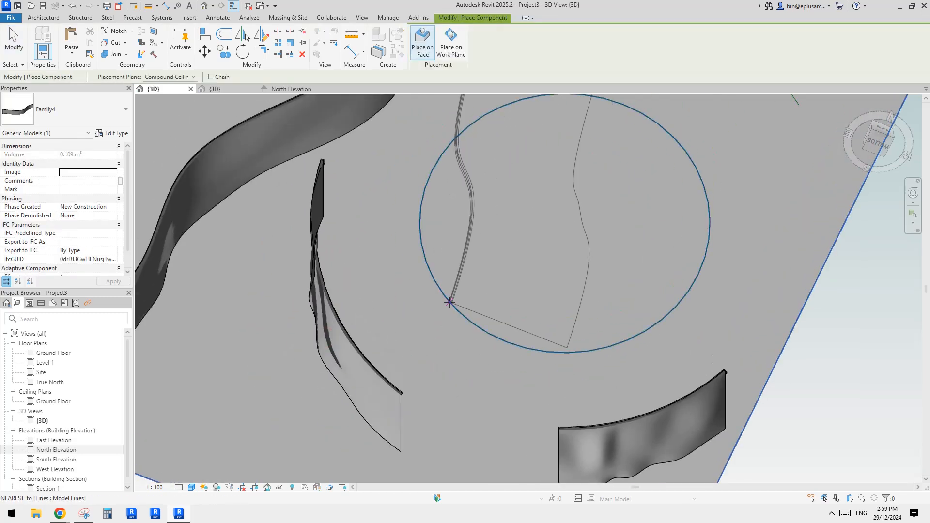
{"action": "left_click", "coordinate": [594, 351]}
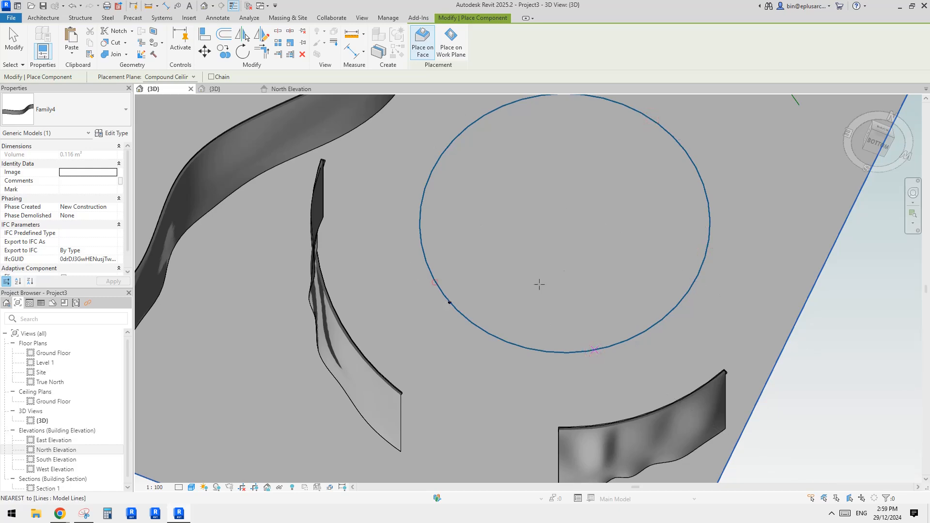
{"action": "middle_click_drag", "start_coordinate": [539, 285], "coordinate": [629, 305], "text": "shift"}
{"action": "key", "text": "Escape"}
{"action": "key", "text": "Escape"}
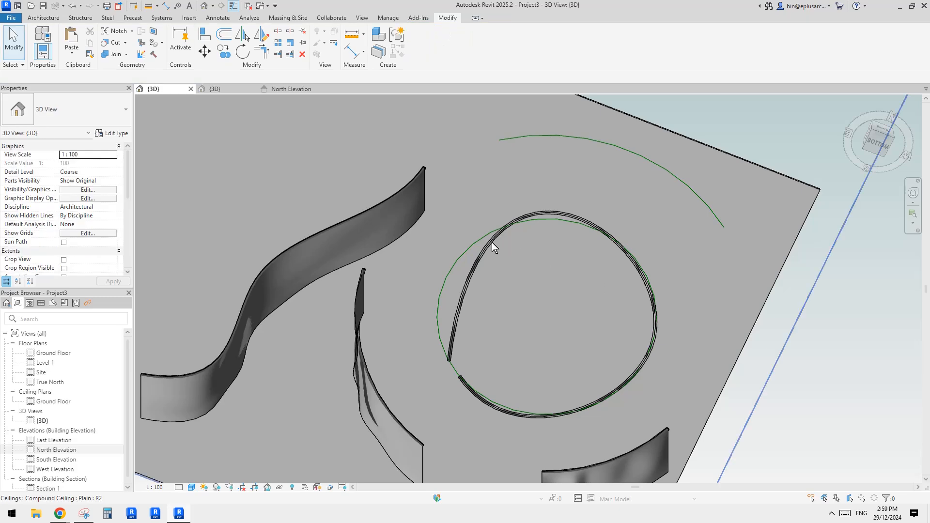
Delete the Family4 component that runs around the whole circle
{"action": "left_click", "coordinate": [492, 242]}
{"action": "key", "text": "Escape"}
{"action": "left_click", "coordinate": [456, 200]}
{"action": "scroll", "coordinate": [457, 200], "scroll_direction": "down", "scroll_amount": 2}
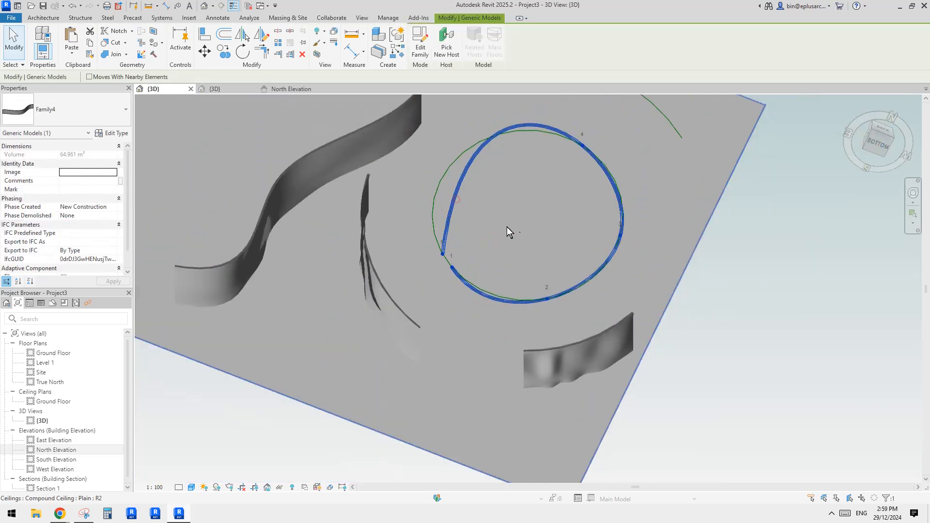
{"action": "middle_click_drag", "start_coordinate": [551, 178], "coordinate": [529, 235]}
{"action": "middle_click", "coordinate": [529, 235]}
{"action": "middle_click", "coordinate": [529, 235]}
{"action": "key", "text": "Delete"}
{"action": "scroll", "coordinate": [665, 306], "scroll_direction": "up", "scroll_amount": 3}
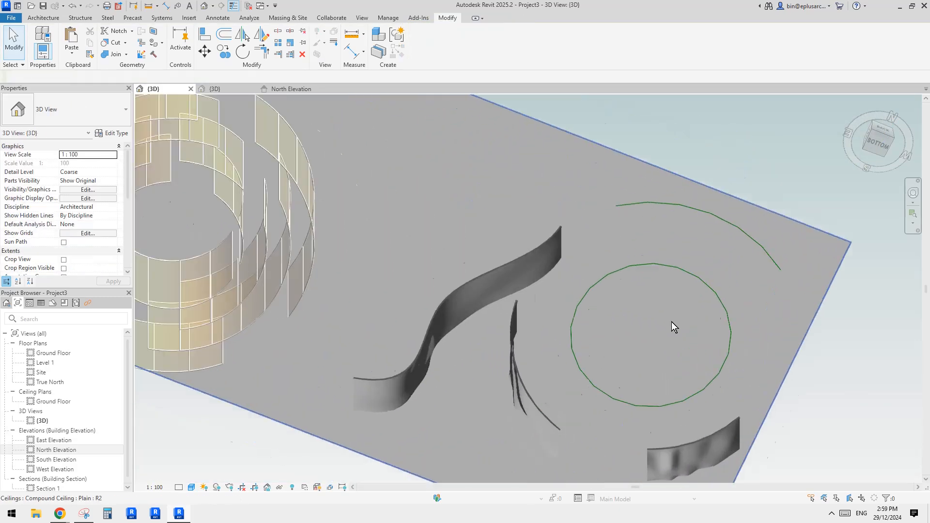
{"action": "scroll", "coordinate": [671, 321], "scroll_direction": "up", "scroll_amount": 1}
{"action": "middle_click_drag", "start_coordinate": [672, 322], "coordinate": [599, 276]}
{"action": "key", "text": "s"}
{"action": "key", "text": "l"}
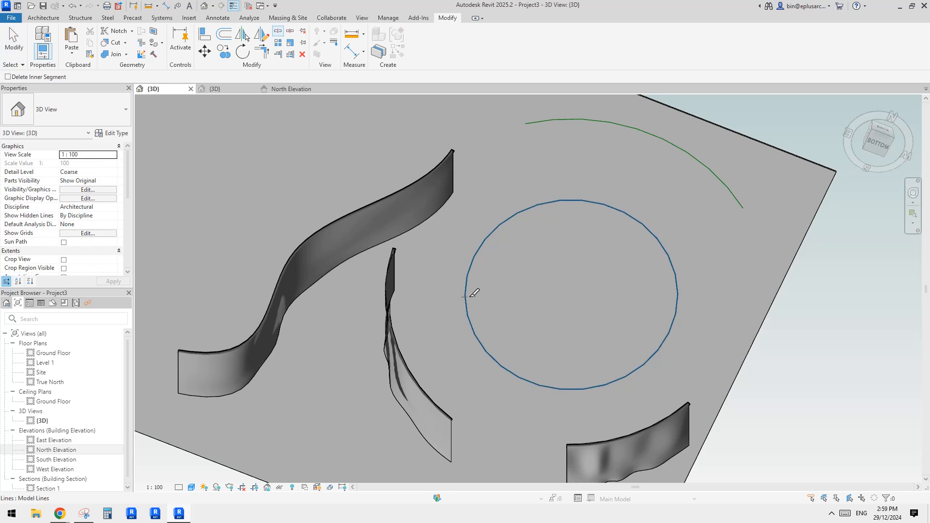
{"action": "key", "text": "Escape"}
{"action": "left_click", "coordinate": [678, 311]}
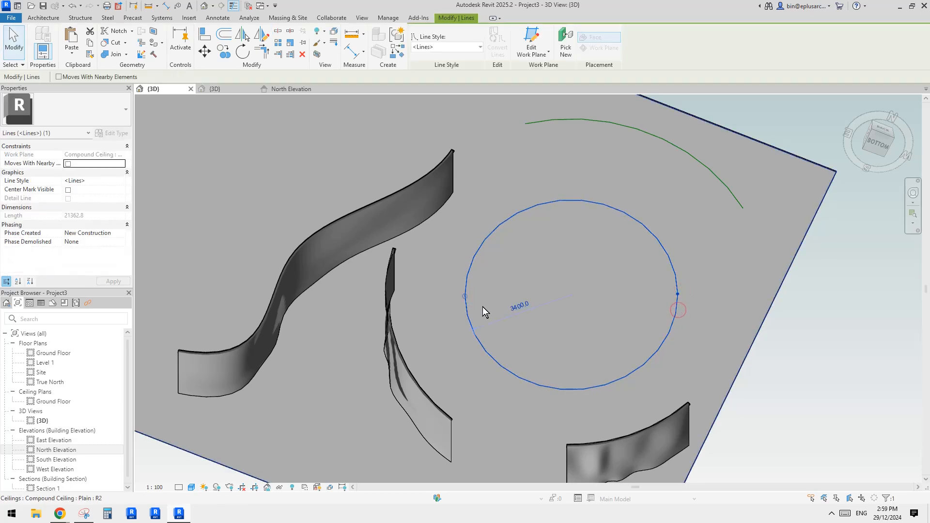
Place a Family4 component with its five adaptive points along the half of the circle nearest the hanging arc panels
{"action": "left_click", "coordinate": [41, 18]}
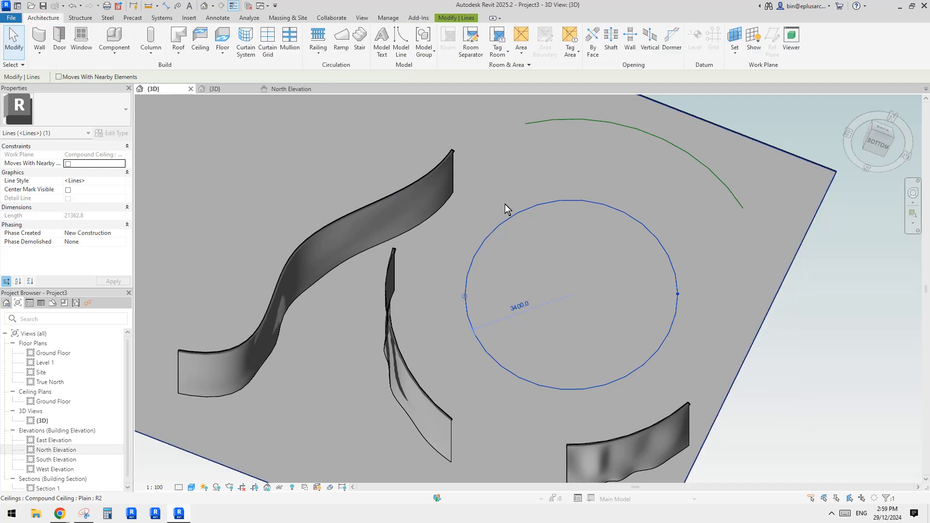
{"action": "middle_click_drag", "start_coordinate": [505, 204], "coordinate": [492, 208]}
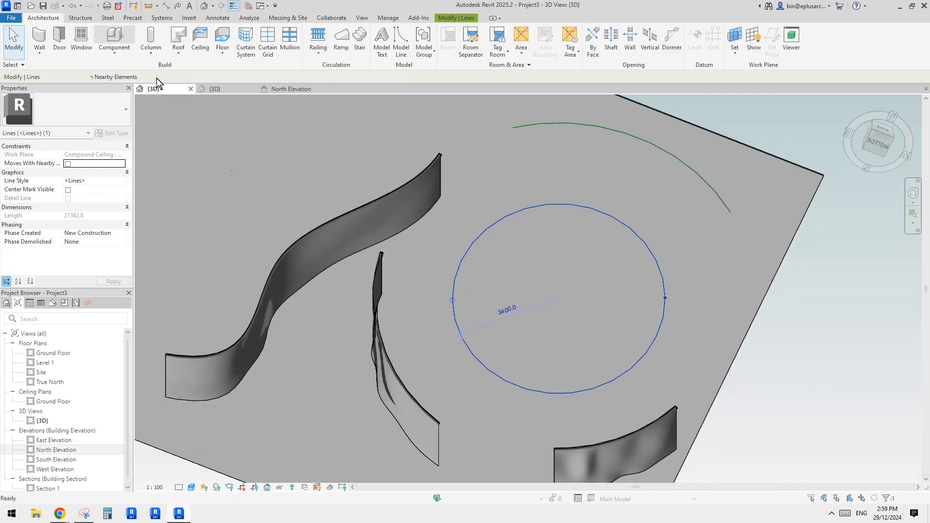
{"action": "key", "text": "c"}
{"action": "key", "text": "m"}
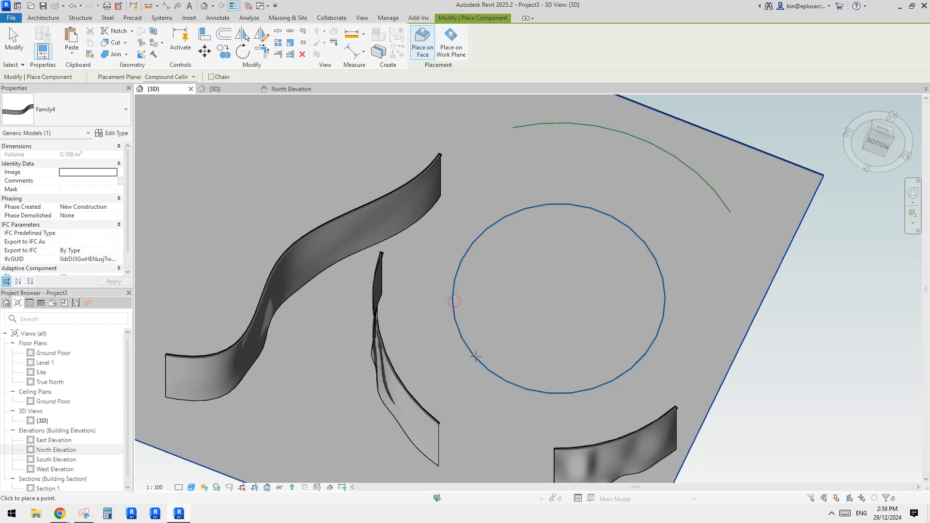
{"action": "left_click", "coordinate": [564, 391]}
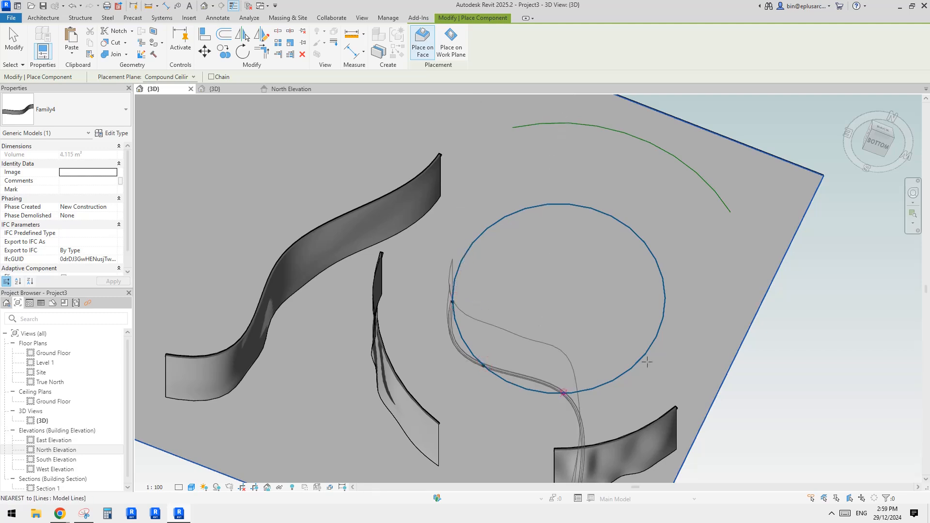
{"action": "left_click", "coordinate": [665, 292]}
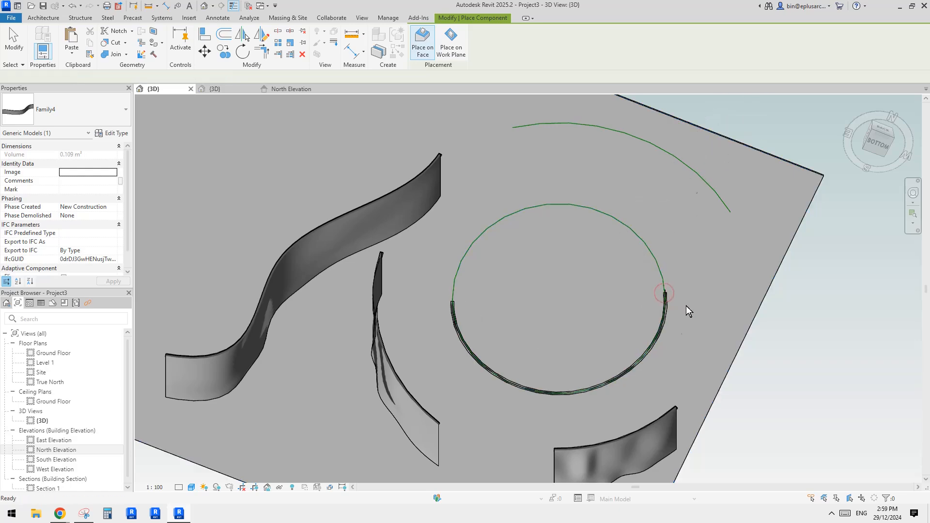
Finish placing the curved panel along the circle and turn on its Flip option
{"action": "key", "text": "Escape"}
{"action": "middle_click_drag", "start_coordinate": [697, 359], "coordinate": [560, 369], "text": "shift"}
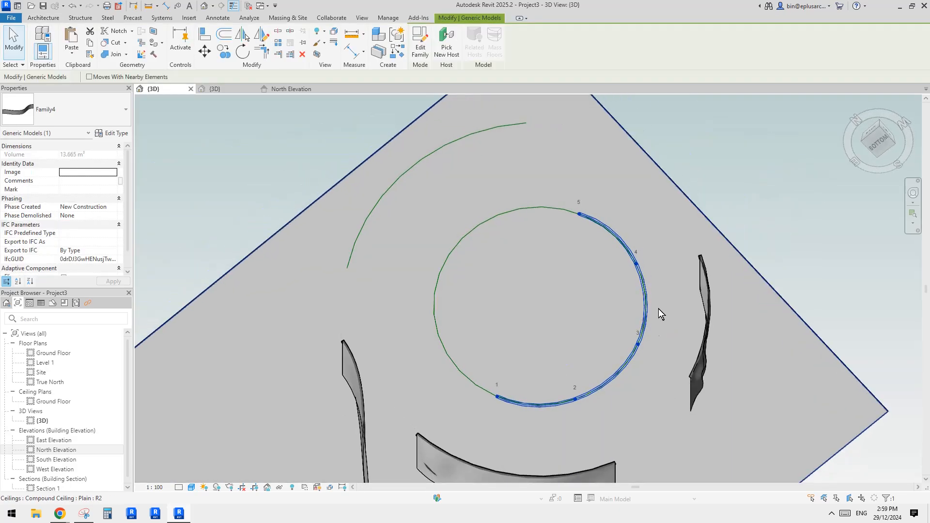
{"action": "middle_click_drag", "start_coordinate": [658, 314], "coordinate": [573, 311], "text": "shift"}
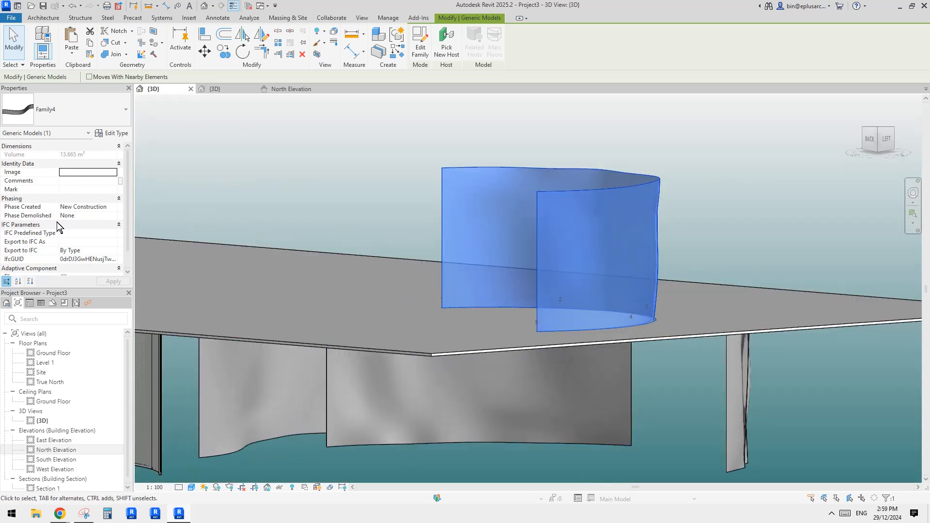
{"action": "scroll", "coordinate": [57, 227], "scroll_direction": "down", "scroll_amount": 2}
{"action": "middle_click_drag", "start_coordinate": [528, 245], "coordinate": [525, 169], "text": "shift"}
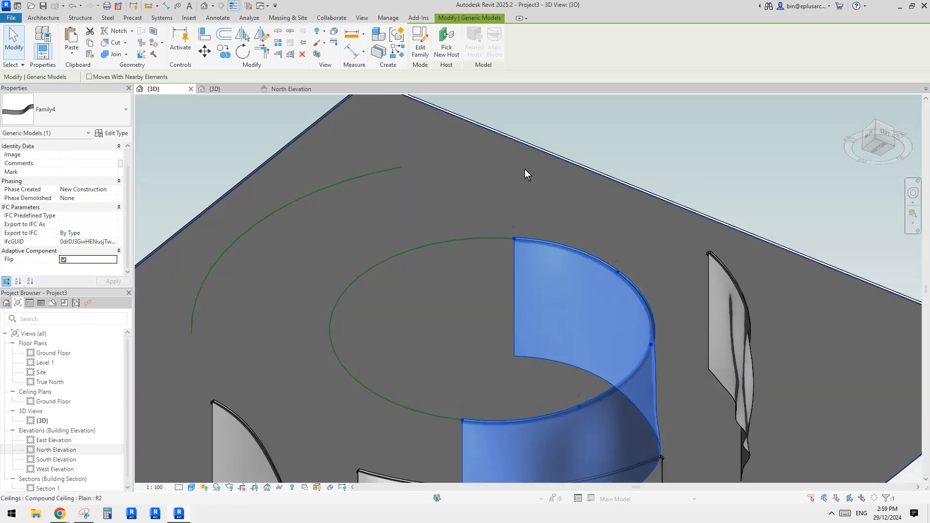
{"action": "key", "text": "Escape"}
Inspect the flipped panel on the circle and the neighbouring curved panels from several angles
{"action": "middle_click_drag", "start_coordinate": [636, 419], "coordinate": [554, 310]}
{"action": "left_click", "coordinate": [620, 239]}
{"action": "key", "text": "Escape"}
{"action": "left_click", "coordinate": [500, 307]}
{"action": "left_click", "coordinate": [576, 260]}
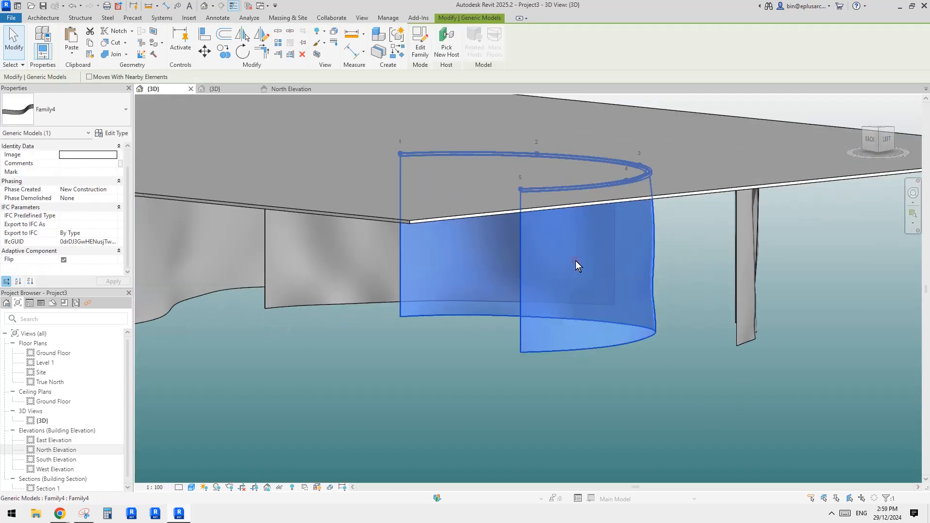
{"action": "middle_click_drag", "start_coordinate": [575, 261], "coordinate": [457, 326], "text": "shift"}
{"action": "key", "text": "Escape"}
{"action": "left_click", "coordinate": [306, 335]}
{"action": "middle_click_drag", "start_coordinate": [326, 357], "coordinate": [382, 292], "text": "shift"}
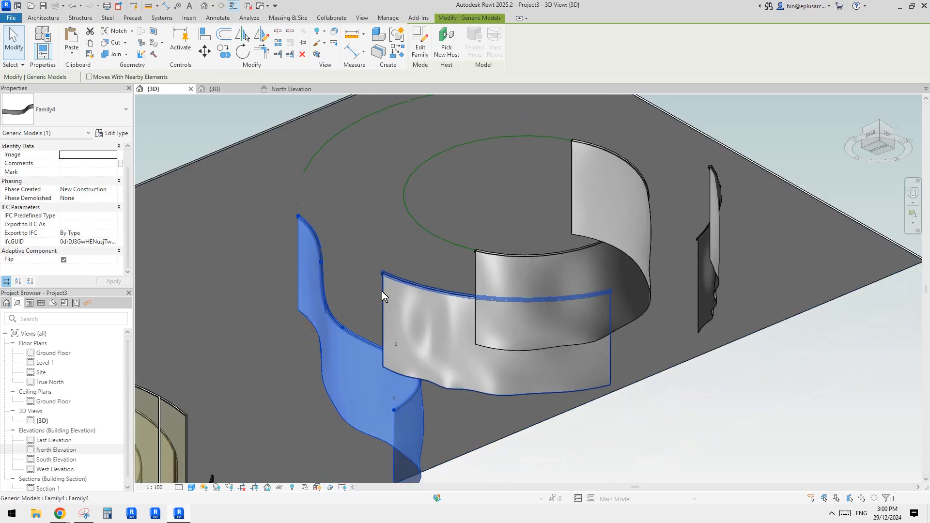
{"action": "key", "text": "Escape"}
Examine the adaptive points of the circle's panel and how the panel follows the circular model line
{"action": "left_click", "coordinate": [518, 292]}
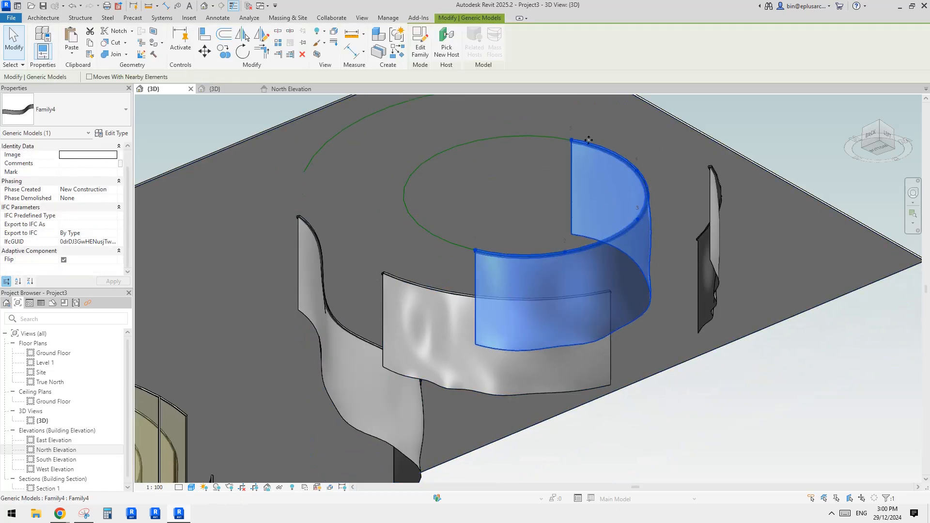
{"action": "middle_click_drag", "start_coordinate": [631, 211], "coordinate": [575, 260], "text": "shift"}
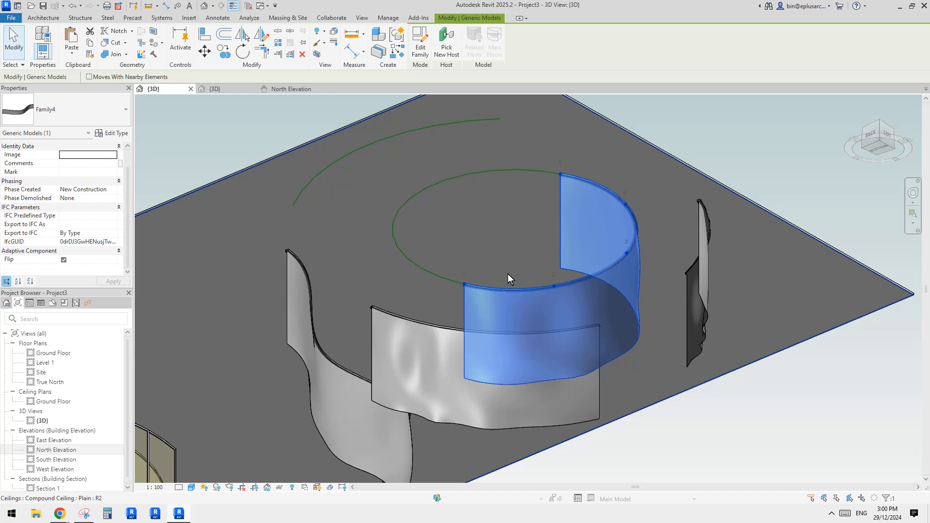
{"action": "scroll", "coordinate": [594, 221], "scroll_direction": "up", "scroll_amount": 2}
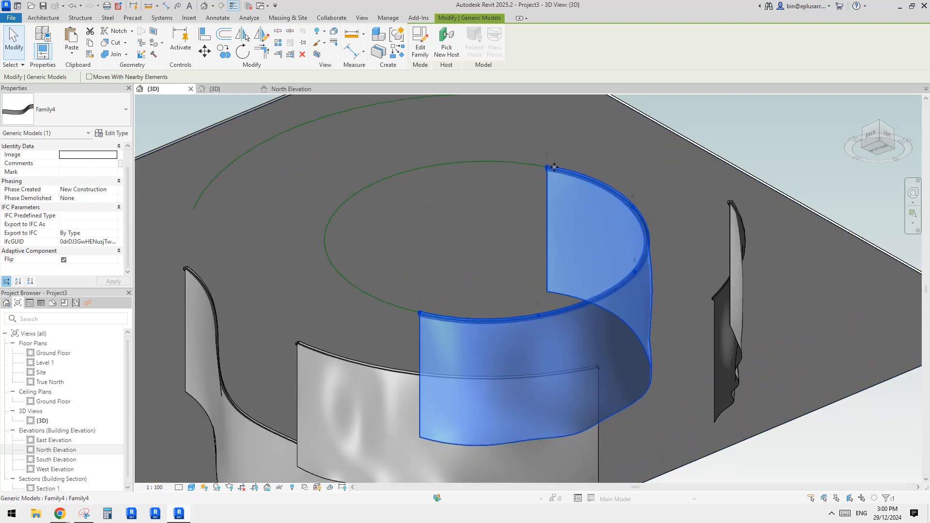
{"action": "scroll", "coordinate": [592, 312], "scroll_direction": "down", "scroll_amount": 1}
{"action": "middle_click_drag", "start_coordinate": [592, 313], "coordinate": [599, 261]}
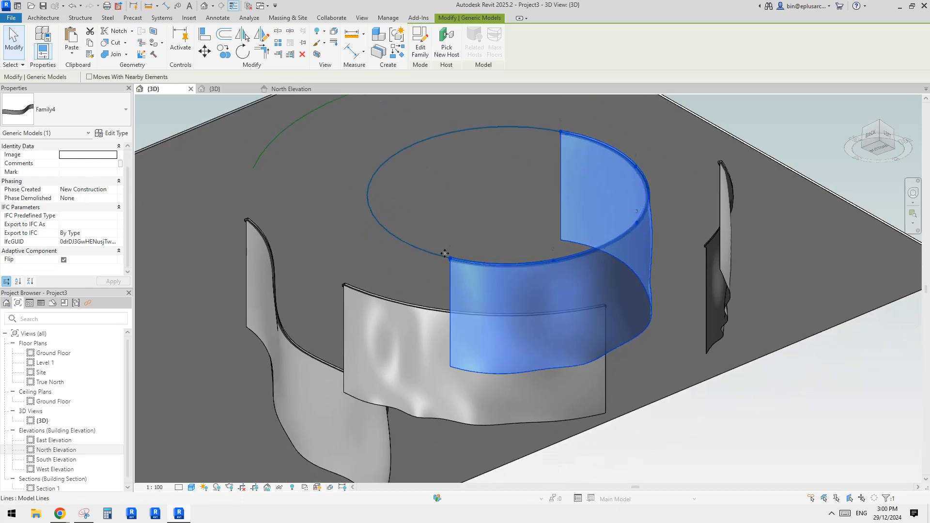
{"action": "middle_click_drag", "start_coordinate": [532, 247], "coordinate": [475, 273], "text": "shift"}
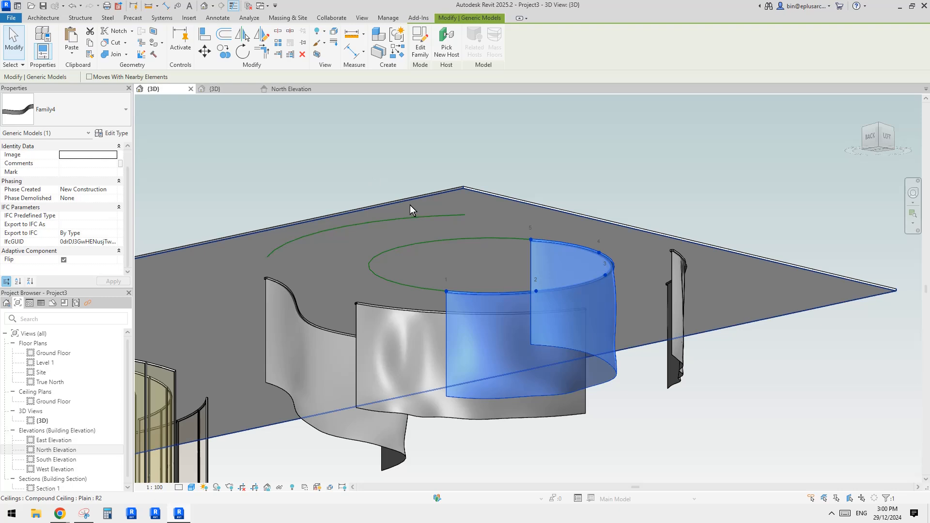
{"action": "middle_click_drag", "start_coordinate": [370, 227], "coordinate": [366, 235]}
{"action": "key", "text": "Escape"}
{"action": "middle_click_drag", "start_coordinate": [339, 195], "coordinate": [452, 240], "text": "shift"}
{"action": "middle_click_drag", "start_coordinate": [479, 331], "coordinate": [491, 324], "text": "shift"}
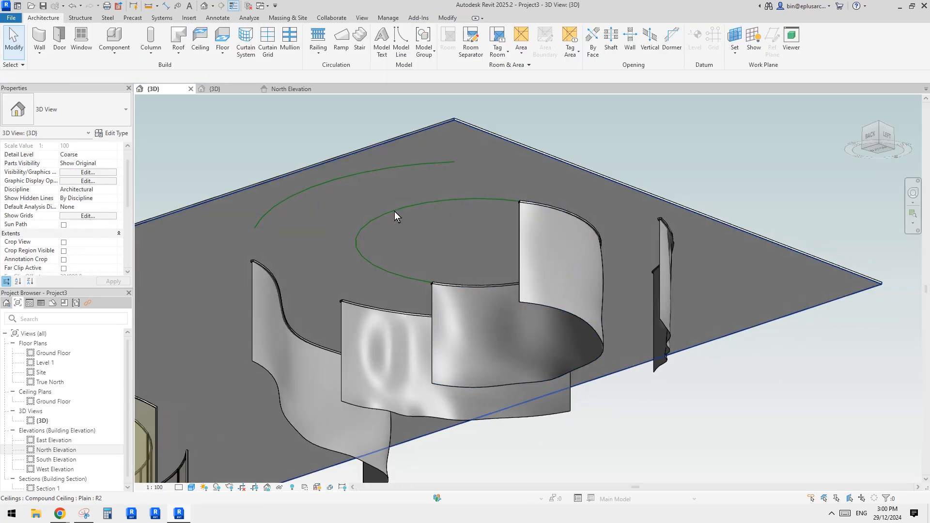
Examine the arc model line on the ceiling beside the circle, including its radius and angle dimensions
{"action": "left_click", "coordinate": [367, 171]}
{"action": "middle_click_drag", "start_coordinate": [262, 230], "coordinate": [292, 237]}
{"action": "middle_click_drag", "start_coordinate": [420, 208], "coordinate": [474, 224]}
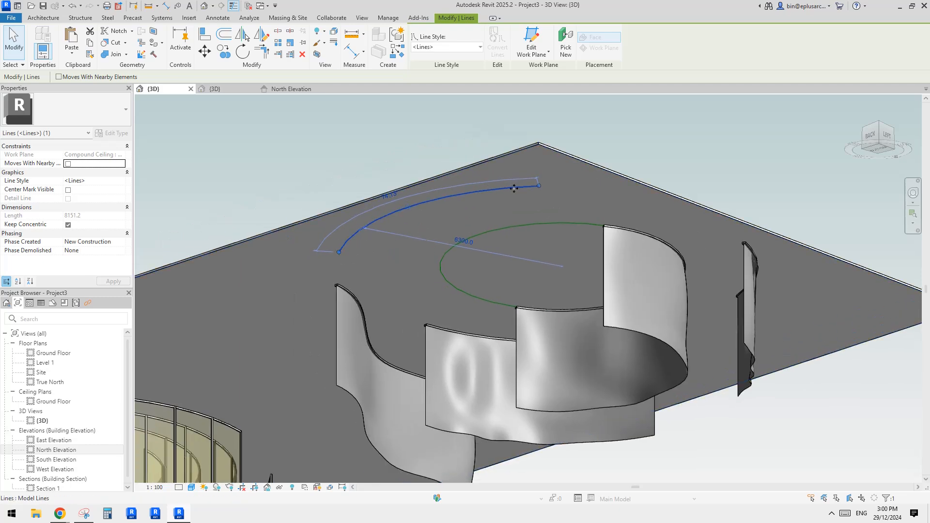
{"action": "middle_click_drag", "start_coordinate": [391, 246], "coordinate": [392, 254]}
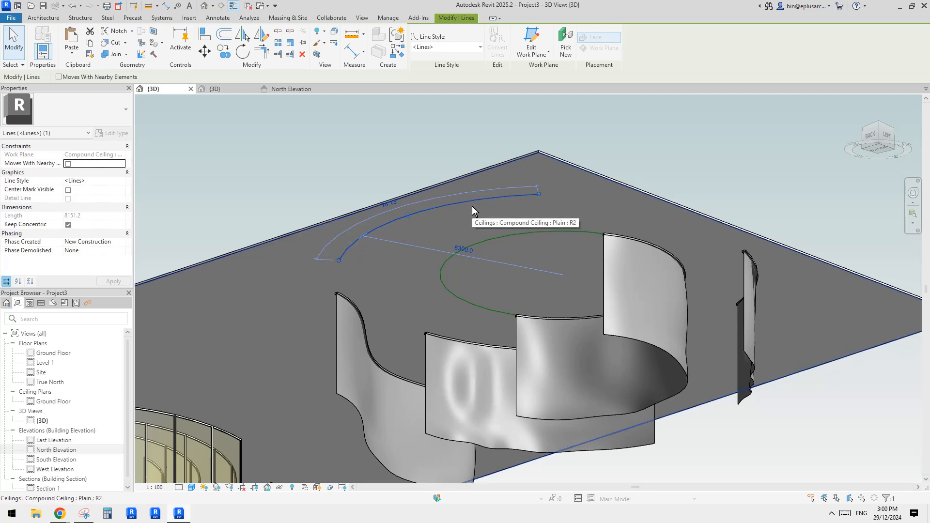
{"action": "scroll", "coordinate": [472, 205], "scroll_direction": "down", "scroll_amount": 1}
{"action": "middle_click_drag", "start_coordinate": [472, 205], "coordinate": [460, 201], "text": "shift"}
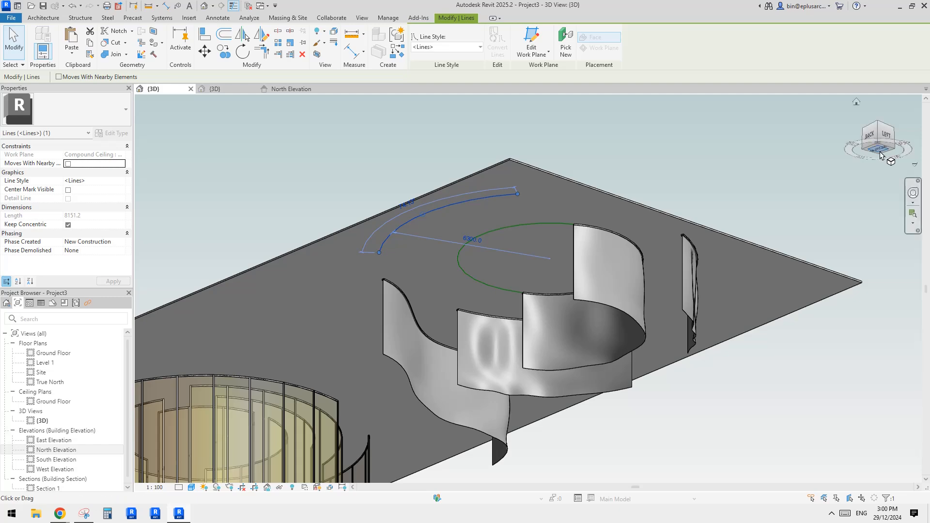
{"action": "scroll", "coordinate": [349, 174], "scroll_direction": "down", "scroll_amount": 1}
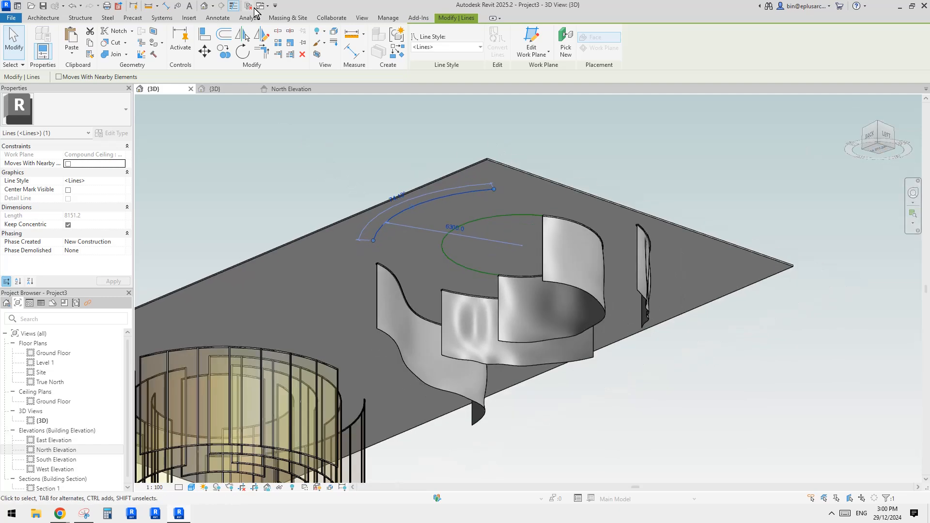
{"action": "left_click", "coordinate": [331, 142]}
Look over the existing panel family and create a new Generic Models family from a template
{"action": "left_click", "coordinate": [220, 88]}
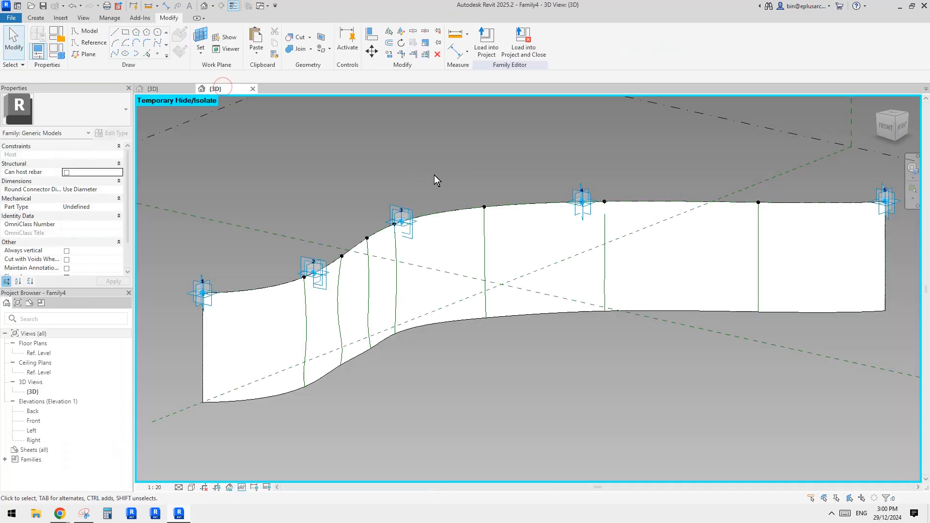
{"action": "middle_click_drag", "start_coordinate": [455, 232], "coordinate": [438, 272]}
{"action": "scroll", "coordinate": [439, 272], "scroll_direction": "down", "scroll_amount": 1}
{"action": "scroll", "coordinate": [436, 242], "scroll_direction": "up", "scroll_amount": 2}
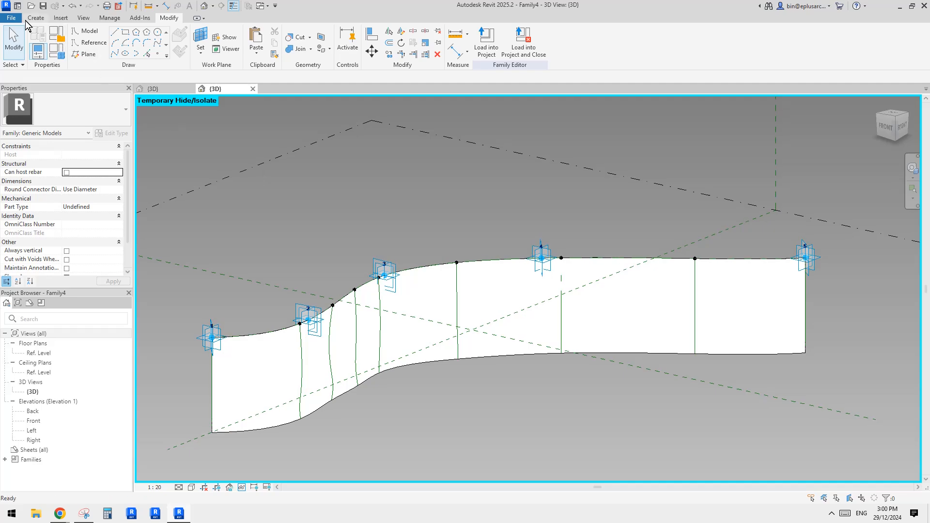
{"action": "mouse_move", "coordinate": [59, 51]}
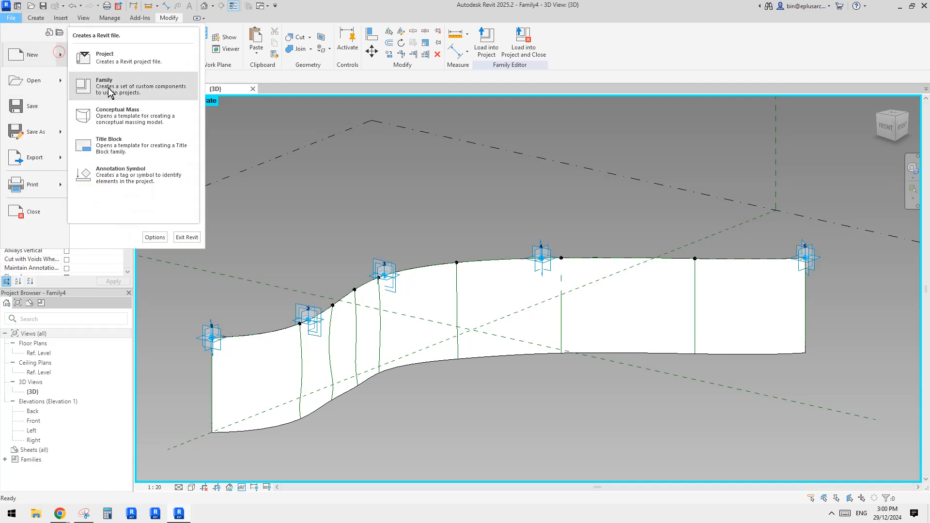
{"action": "left_click", "coordinate": [114, 89]}
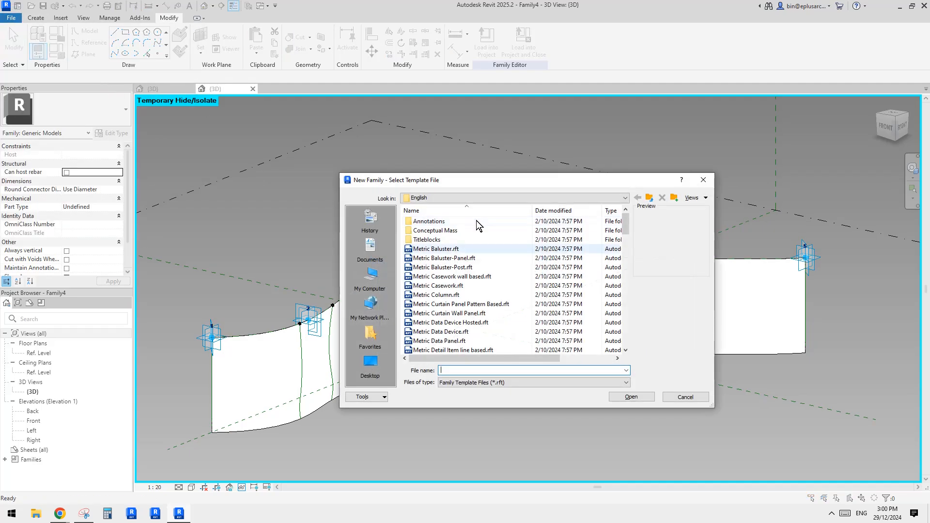
{"action": "left_click", "coordinate": [627, 263]}
{"action": "left_click", "coordinate": [598, 277]}
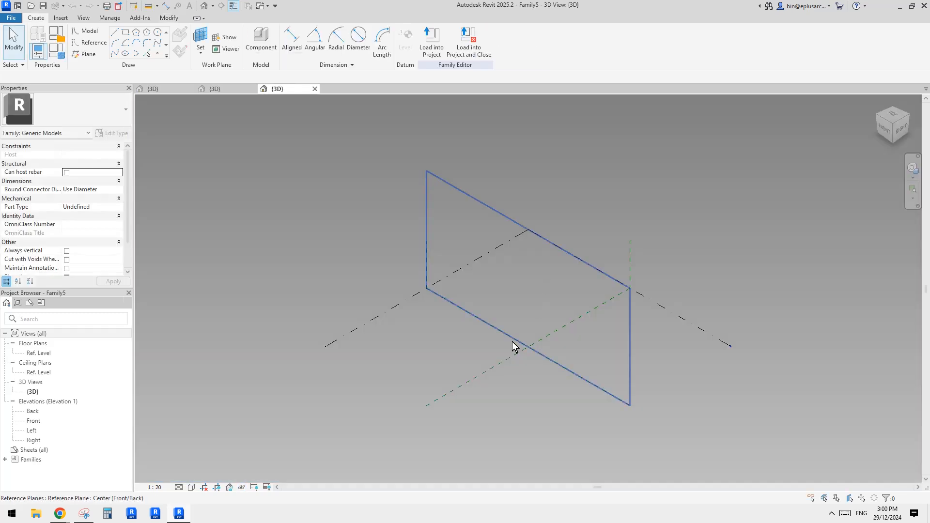
Place three reference points on the reference level and move the third one farther from the other two
{"action": "left_click", "coordinate": [157, 54]}
{"action": "key", "text": "Escape"}
{"action": "key", "text": "Escape"}
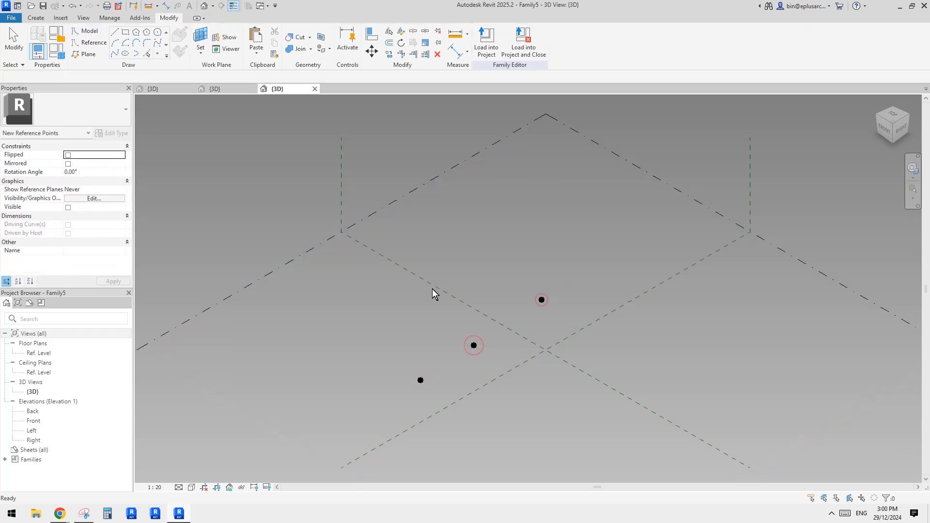
{"action": "left_click_drag", "start_coordinate": [353, 287], "coordinate": [609, 410]}
{"action": "left_click", "coordinate": [489, 361]}
{"action": "left_click_drag", "start_coordinate": [543, 302], "coordinate": [590, 358]}
Make all three reference points adaptive
{"action": "middle_click_drag", "start_coordinate": [552, 313], "coordinate": [534, 273]}
{"action": "left_click_drag", "start_coordinate": [341, 268], "coordinate": [678, 403]}
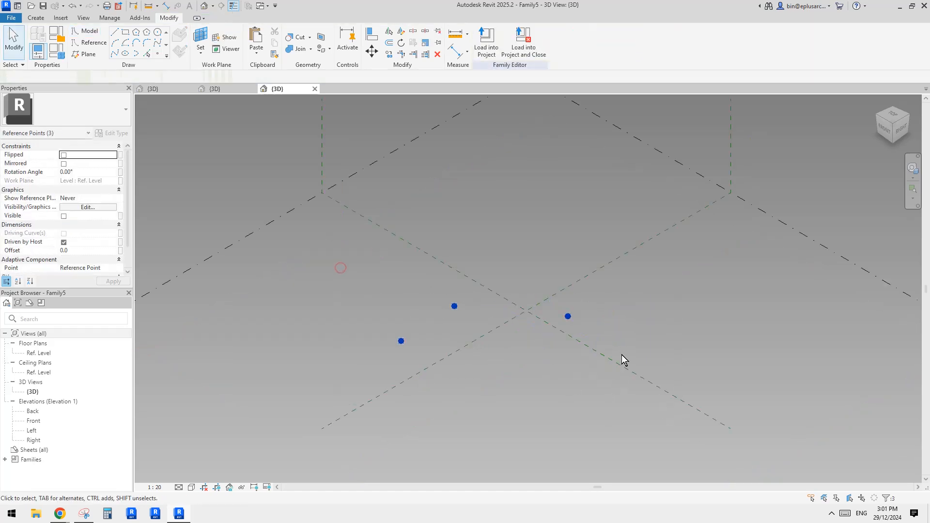
{"action": "middle_click_drag", "start_coordinate": [623, 361], "coordinate": [628, 328]}
{"action": "left_click", "coordinate": [531, 51]}
{"action": "key", "text": "Escape"}
Snip the three adaptive points in Snipping Tool and sketch the connecting chords, their perpendicular bisectors and the arc through the points
{"action": "middle_click_drag", "start_coordinate": [523, 241], "coordinate": [411, 317], "text": "shift"}
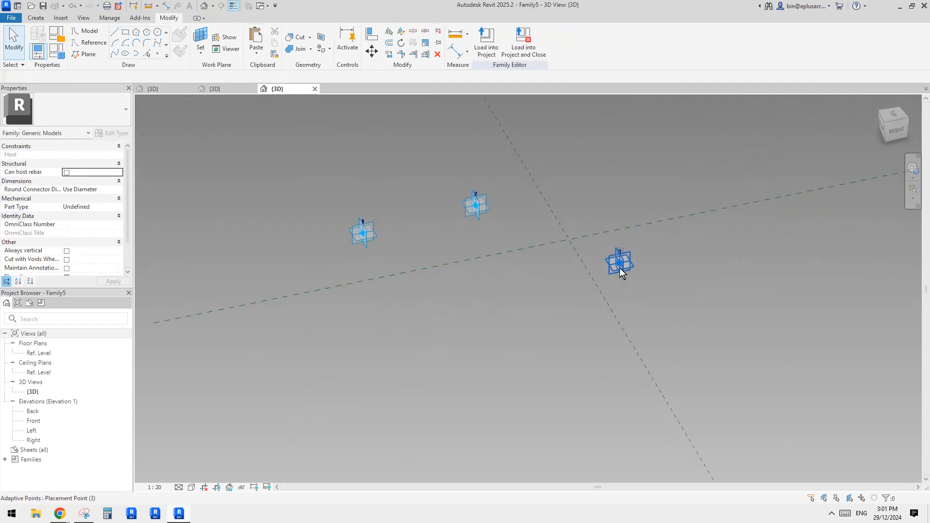
{"action": "middle_click_drag", "start_coordinate": [469, 228], "coordinate": [415, 288], "text": "shift"}
{"action": "middle_click_drag", "start_coordinate": [417, 334], "coordinate": [375, 285]}
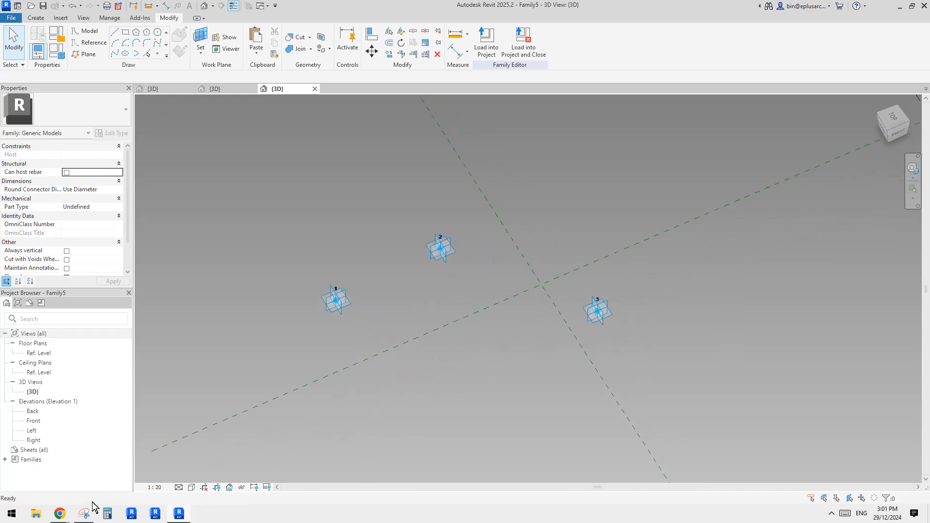
{"action": "left_click", "coordinate": [86, 514]}
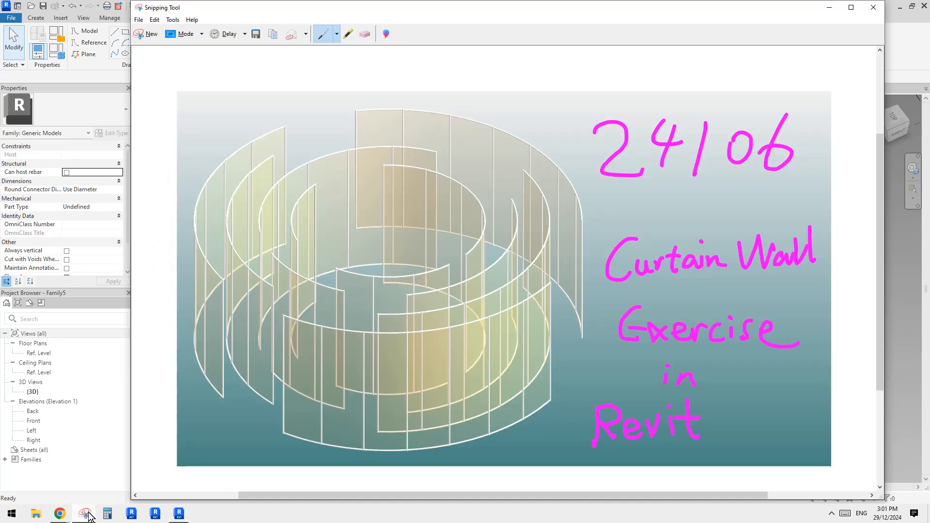
{"action": "left_click", "coordinate": [153, 39]}
{"action": "left_click_drag", "start_coordinate": [207, 177], "coordinate": [781, 457]}
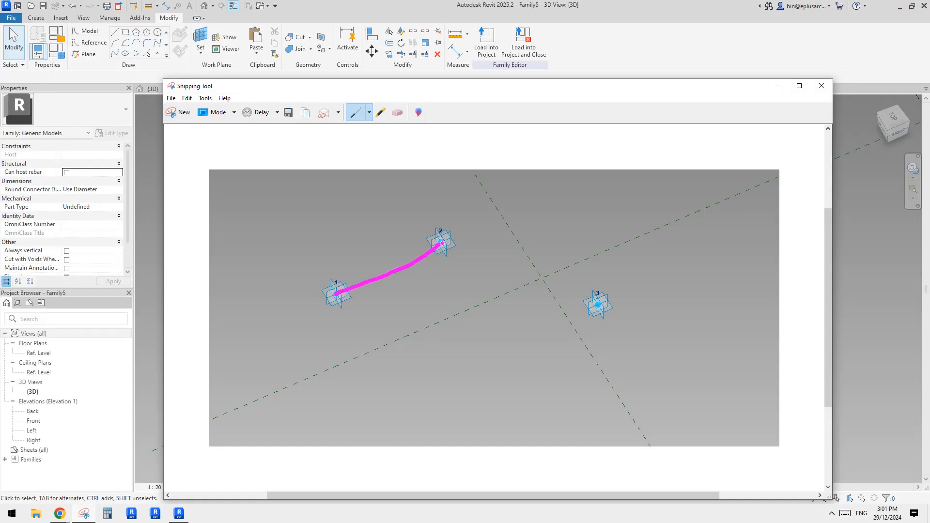
{"action": "left_click_drag", "start_coordinate": [442, 243], "coordinate": [495, 264]}
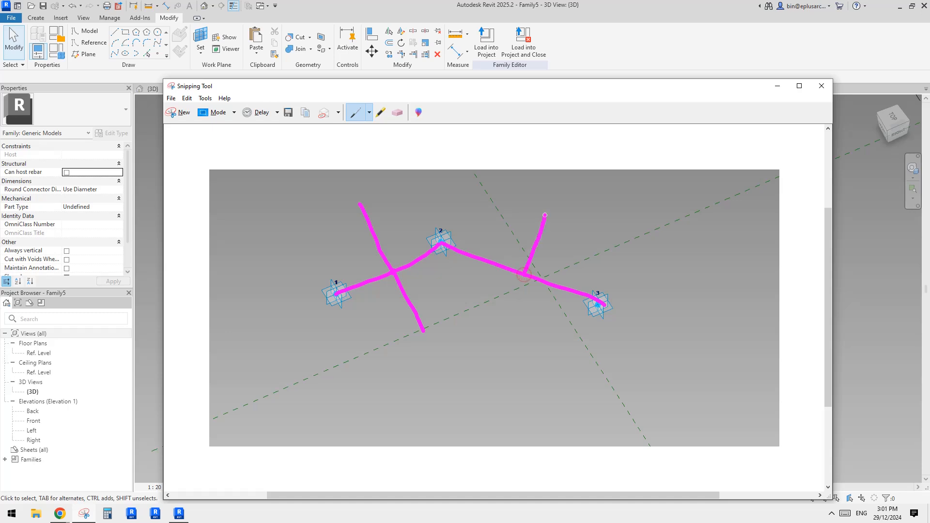
{"action": "left_click_drag", "start_coordinate": [522, 275], "coordinate": [460, 394]}
{"action": "left_click_drag", "start_coordinate": [427, 333], "coordinate": [461, 385]}
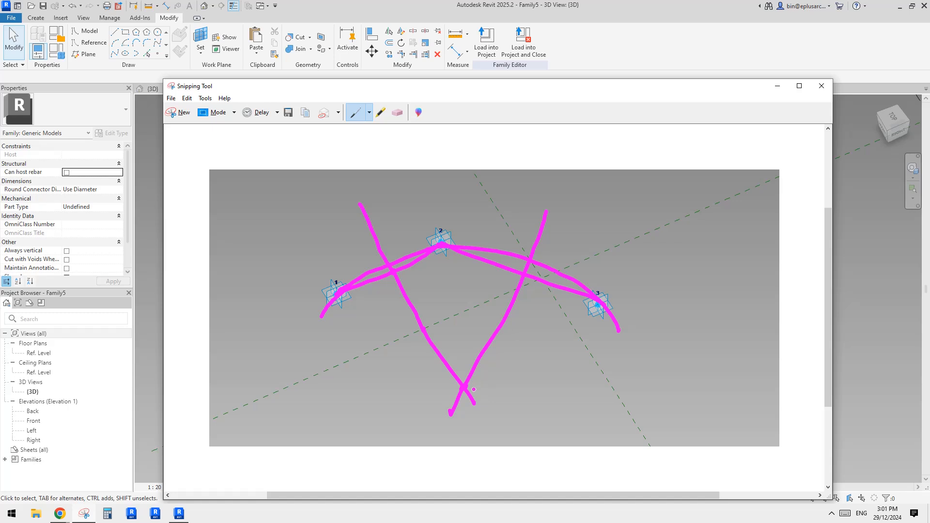
{"action": "left_click", "coordinate": [879, 331]}
Connect adaptive points 1 and 2 with a spline through points and make it a reference line
{"action": "scroll", "coordinate": [417, 334], "scroll_direction": "up", "scroll_amount": 1}
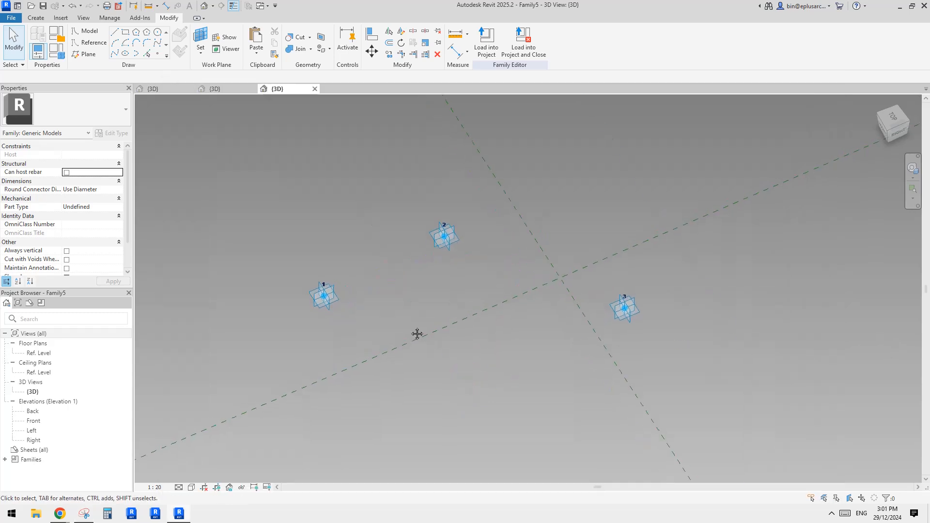
{"action": "left_click_drag", "start_coordinate": [226, 197], "coordinate": [480, 325]}
{"action": "middle_click_drag", "start_coordinate": [355, 266], "coordinate": [350, 283]}
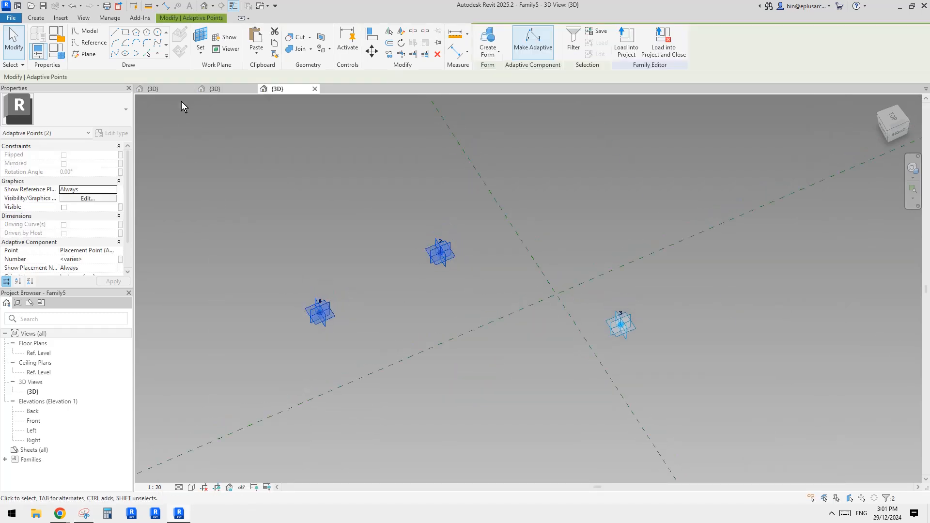
{"action": "left_click", "coordinate": [115, 54]}
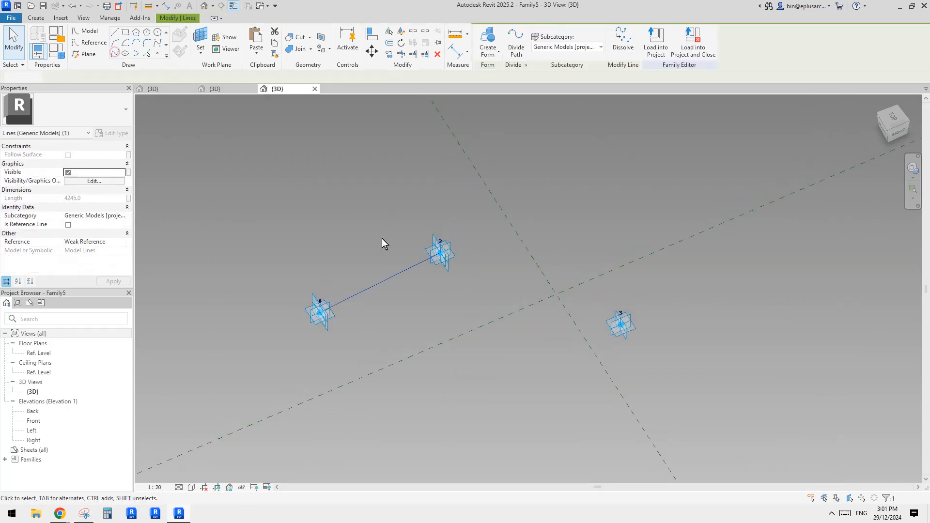
{"action": "left_click", "coordinate": [69, 225]}
Connect adaptive points 2 and 3 with a spline through points and make it a reference line
{"action": "left_click_drag", "start_coordinate": [374, 234], "coordinate": [661, 366]}
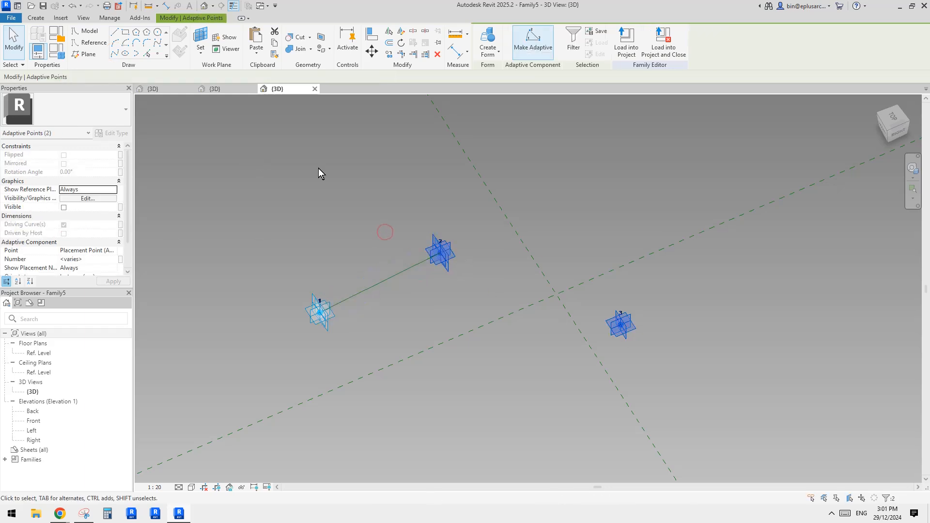
{"action": "left_click", "coordinate": [109, 53]}
{"action": "left_click", "coordinate": [68, 225]}
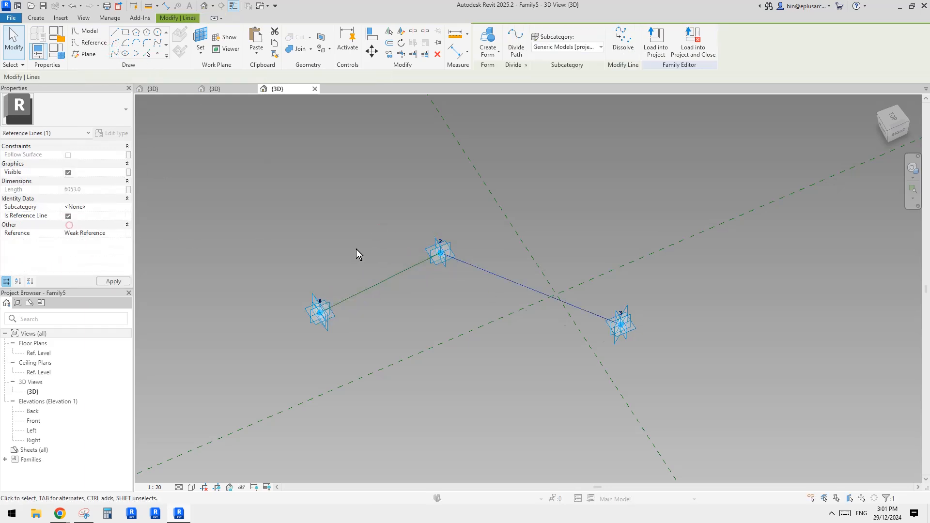
{"action": "scroll", "coordinate": [600, 274], "scroll_direction": "up", "scroll_amount": 2}
{"action": "key", "text": "Escape"}
Place a reference point at the middle of each reference line, hosted on the line
{"action": "left_click", "coordinate": [159, 54]}
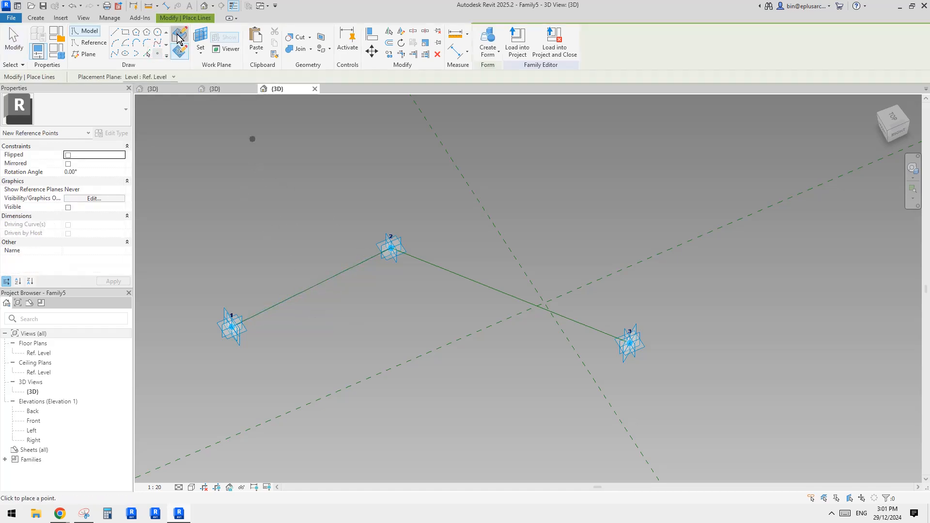
{"action": "left_click", "coordinate": [178, 36]}
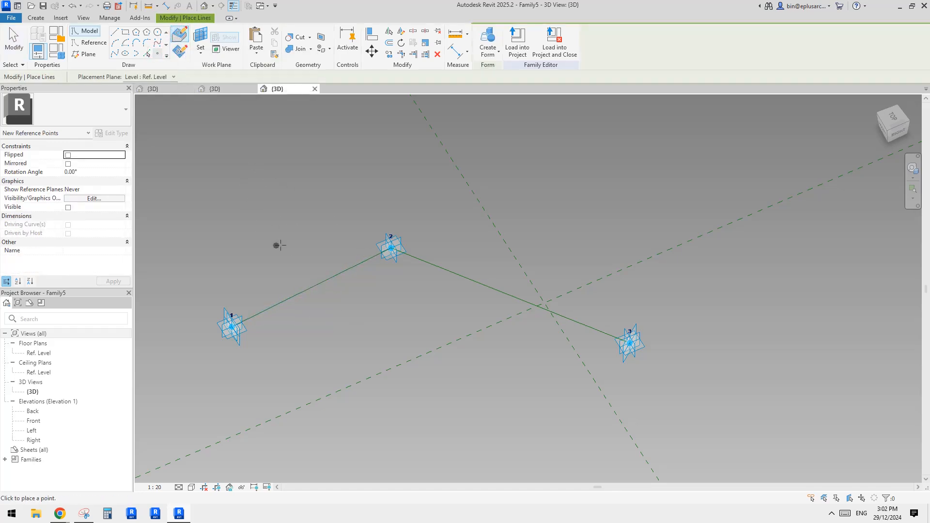
{"action": "left_click", "coordinate": [312, 286]}
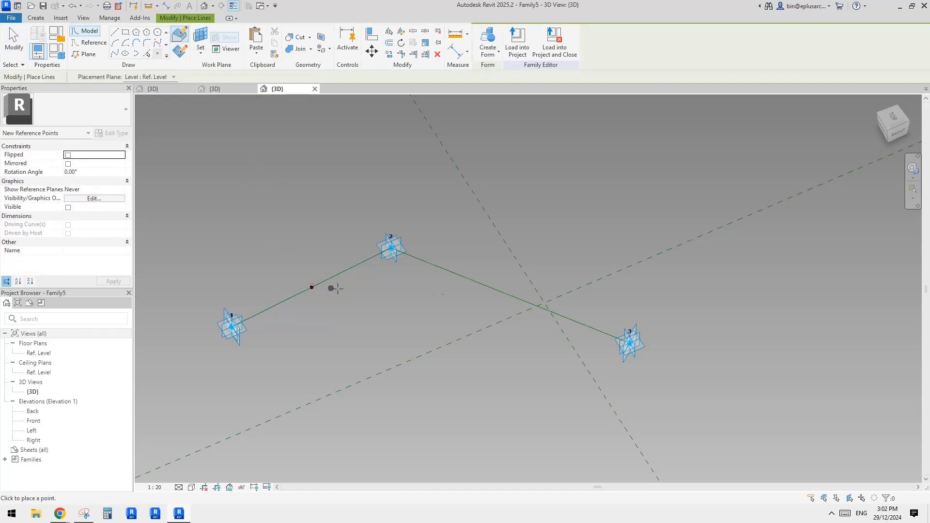
{"action": "left_click", "coordinate": [511, 294]}
{"action": "middle_click_drag", "start_coordinate": [457, 291], "coordinate": [408, 237], "text": "shift"}
{"action": "key", "text": "Escape"}
{"action": "key", "text": "Escape"}
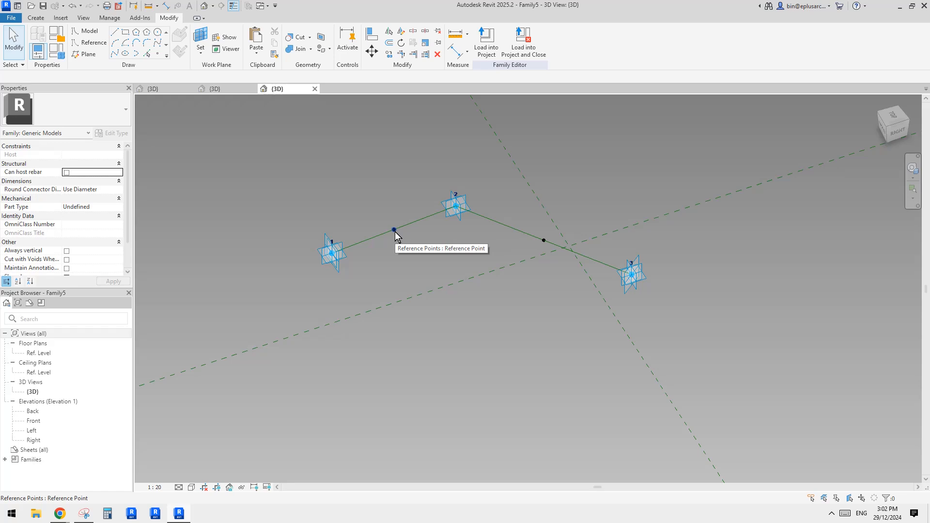
Place a reference point on the work plane of the midpoint between adaptive points 1 and 2, then offset it about 2015 mm
{"action": "left_click", "coordinate": [158, 54]}
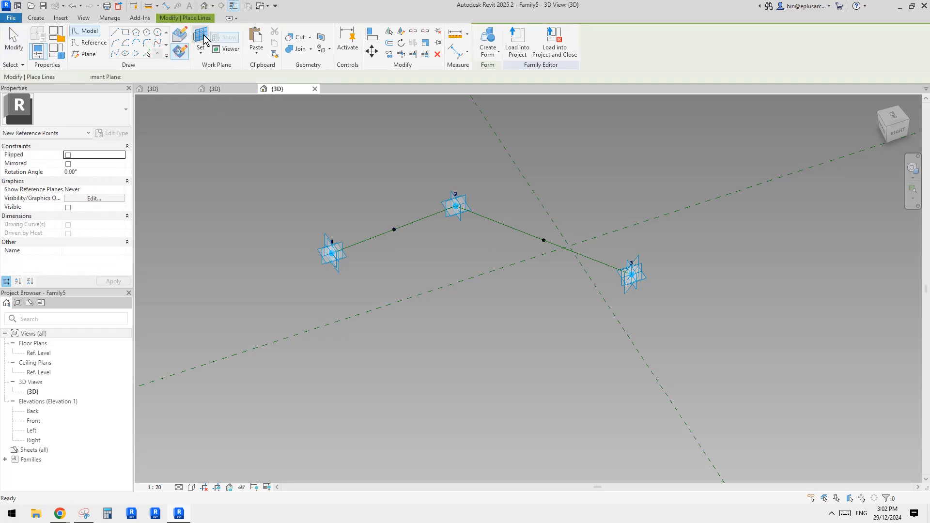
{"action": "left_click", "coordinate": [394, 230]}
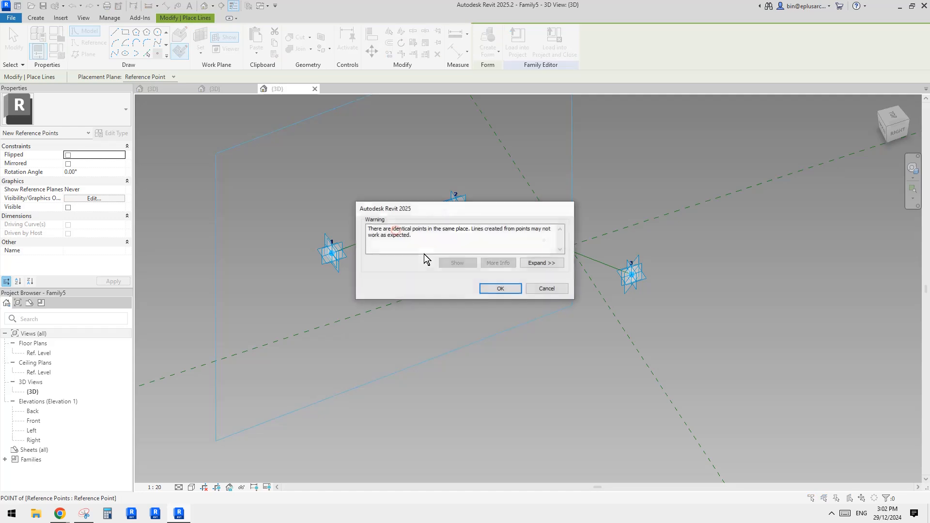
{"action": "left_click", "coordinate": [500, 288]}
{"action": "key", "text": "Escape"}
{"action": "left_click", "coordinate": [393, 231]}
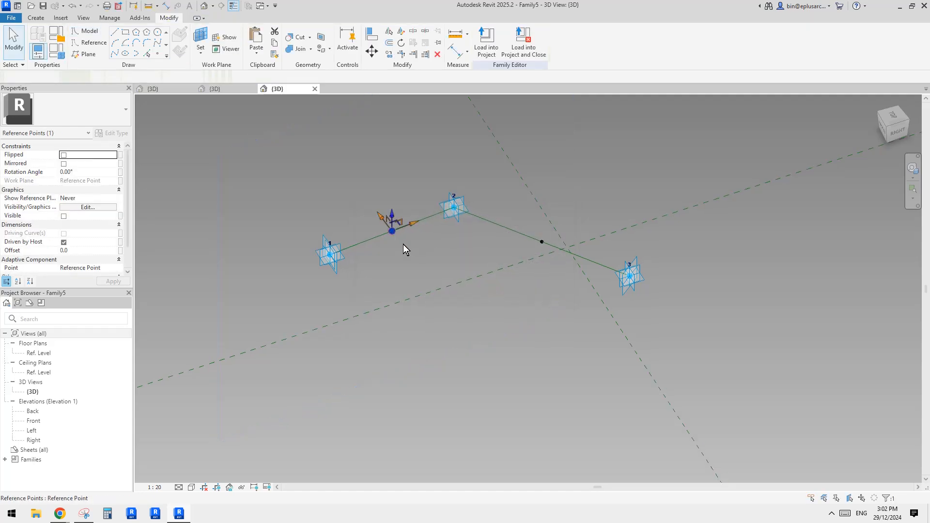
{"action": "left_click_drag", "start_coordinate": [383, 217], "coordinate": [351, 177]}
Set the rotation angle of the midpoint between adaptive points 1 and 2 to 180°
{"action": "left_click", "coordinate": [394, 231]}
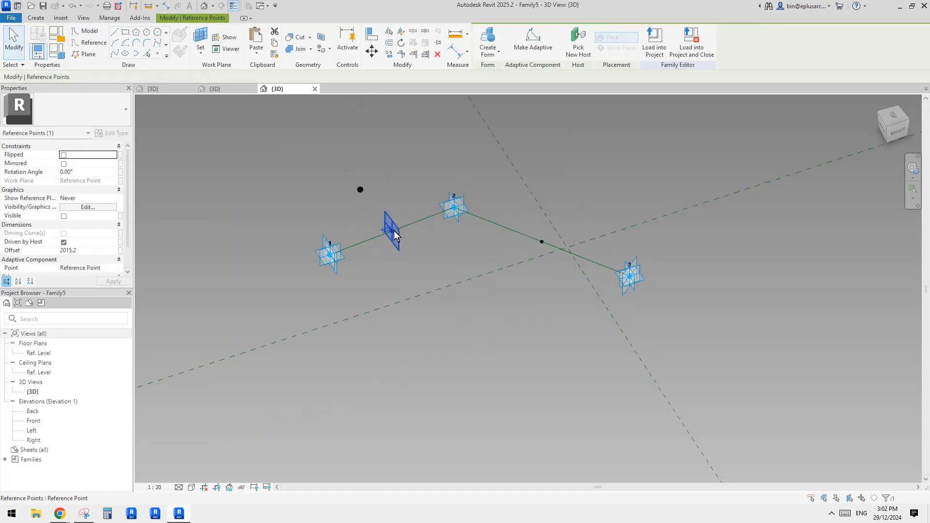
{"action": "left_click", "coordinate": [394, 231]}
{"action": "left_click", "coordinate": [81, 172]}
{"action": "type", "text": "1"}
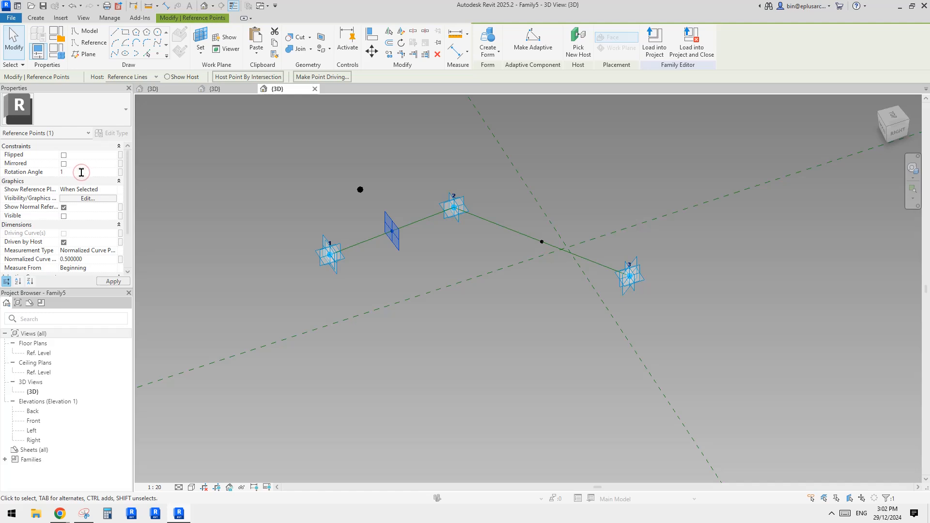
{"action": "type", "text": "80"}
{"action": "left_click", "coordinate": [444, 312]}
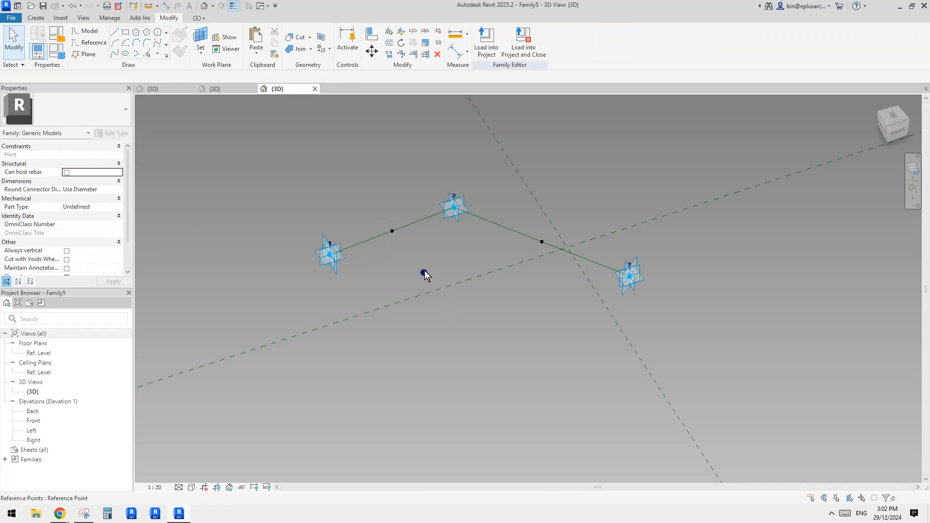
Test how the offset point follows by moving adaptive point 1 away and returning it close to its starting position
{"action": "left_click", "coordinate": [424, 273]}
{"action": "middle_click_drag", "start_coordinate": [427, 295], "coordinate": [355, 223], "text": "shift"}
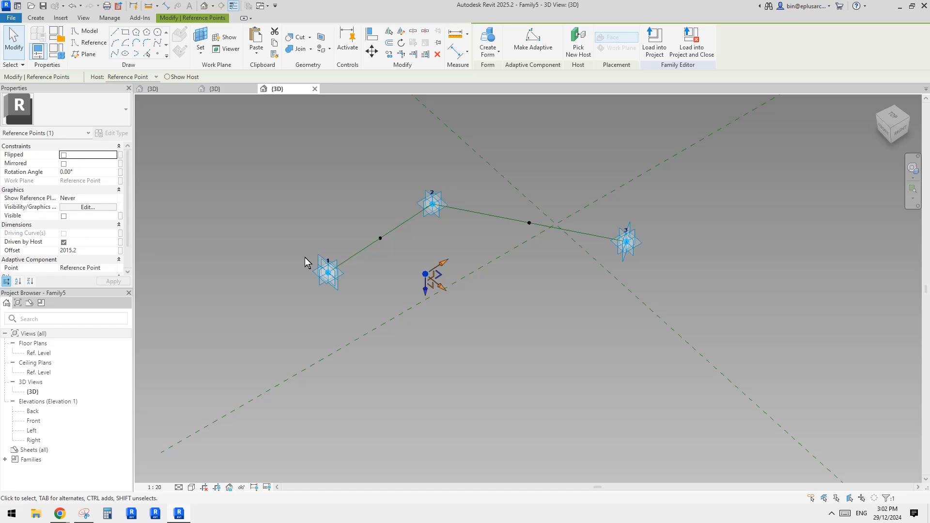
{"action": "middle_click_drag", "start_coordinate": [393, 262], "coordinate": [403, 266], "text": "shift"}
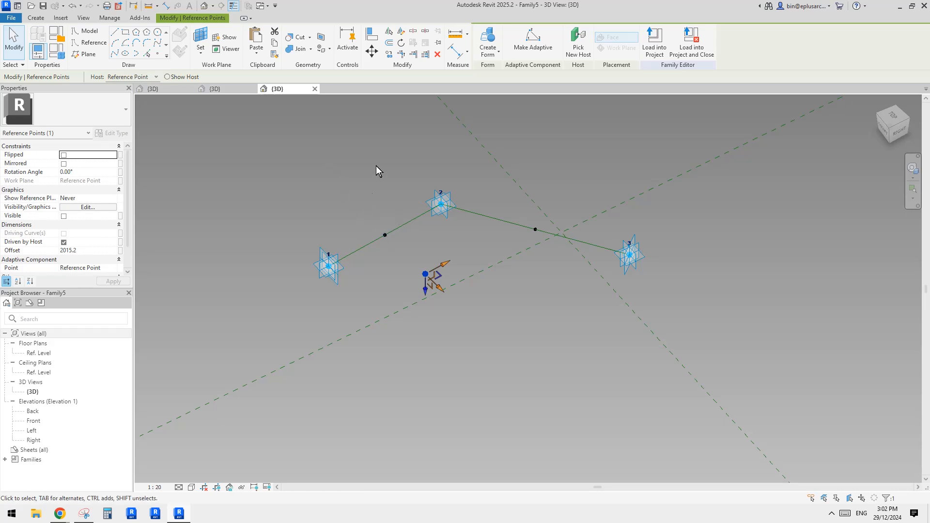
{"action": "left_click", "coordinate": [328, 266]}
{"action": "left_click_drag", "start_coordinate": [338, 283], "coordinate": [283, 141]}
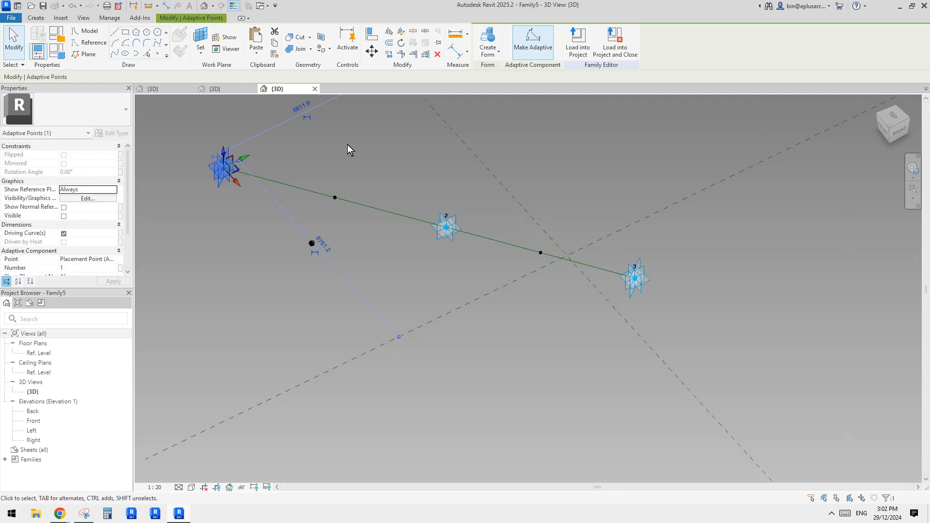
{"action": "left_click_drag", "start_coordinate": [237, 183], "coordinate": [345, 285]}
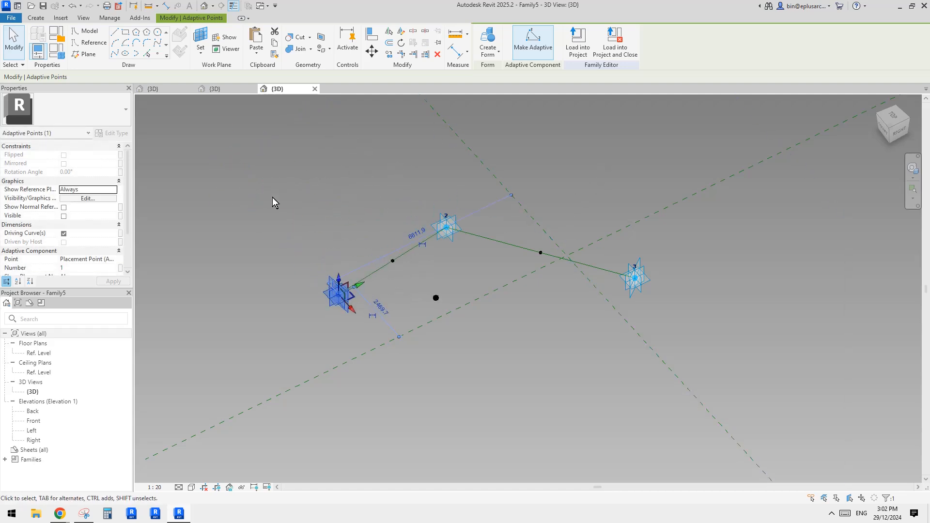
Reset the rotation angle of the midpoint between adaptive points 1 and 2 to 0°
{"action": "scroll", "coordinate": [415, 316], "scroll_direction": "up", "scroll_amount": 3}
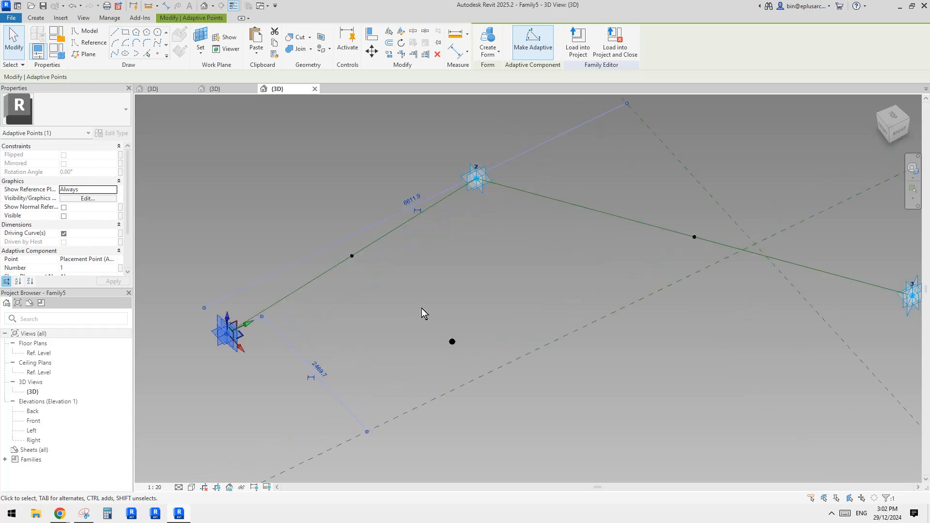
{"action": "left_click", "coordinate": [421, 309]}
{"action": "middle_click_drag", "start_coordinate": [355, 280], "coordinate": [411, 296]}
{"action": "key", "text": "Tab"}
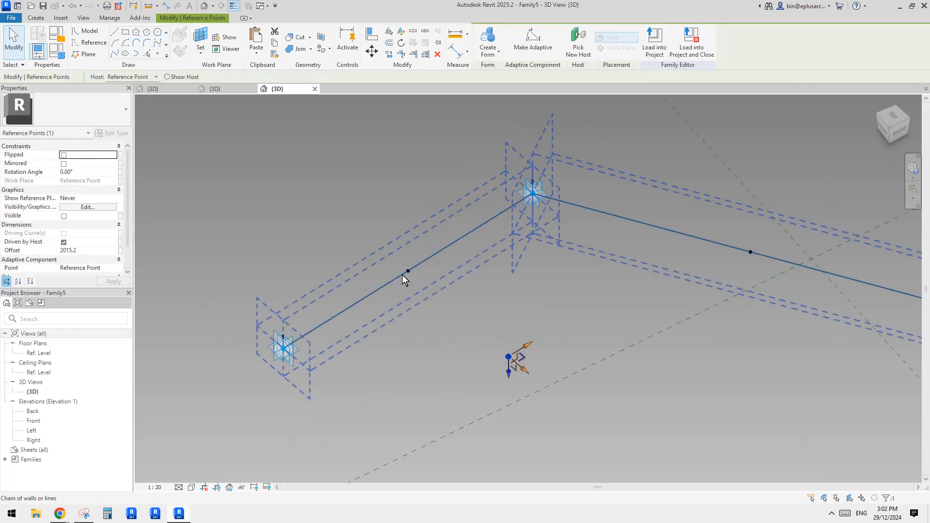
{"action": "left_click", "coordinate": [405, 273]}
{"action": "key", "text": "Escape"}
{"action": "left_click", "coordinate": [407, 270]}
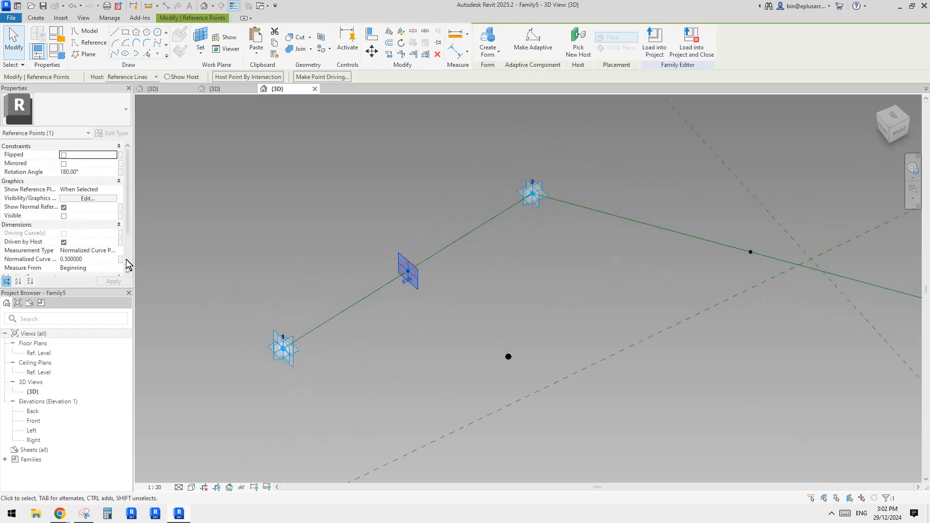
{"action": "left_click", "coordinate": [96, 175]}
{"action": "type", "text": "0"}
{"action": "middle_click_drag", "start_coordinate": [484, 245], "coordinate": [489, 256]}
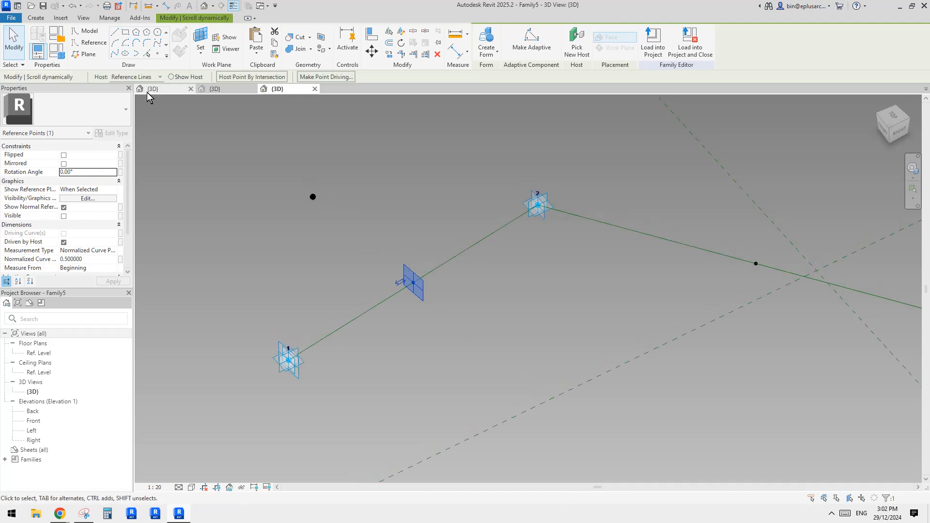
Host a second reference point on the plane of the midpoint between adaptive points 1 and 2 and offset it about -2141 mm
{"action": "left_click", "coordinate": [156, 54]}
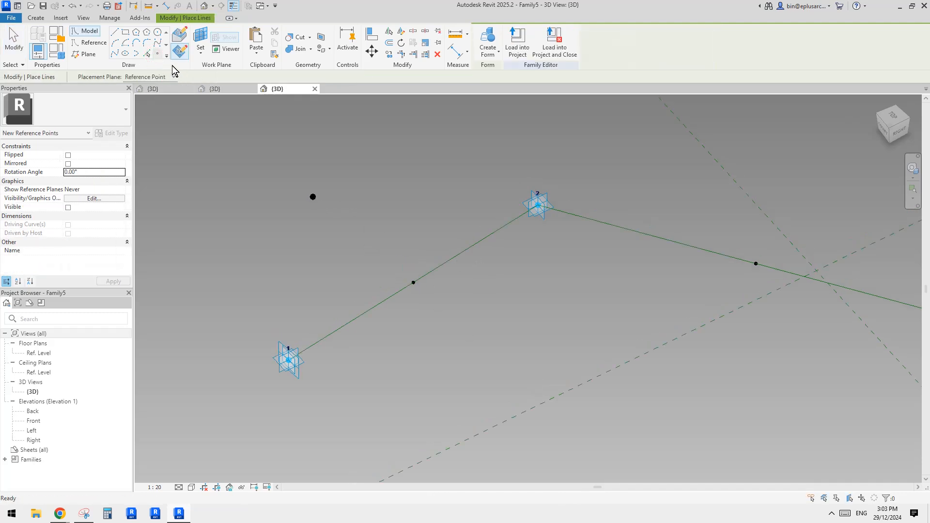
{"action": "key", "text": "Escape"}
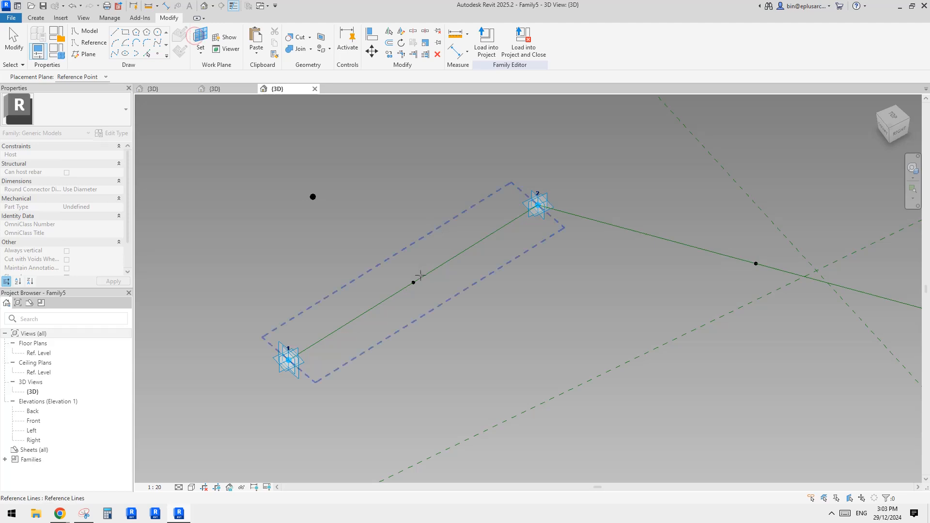
{"action": "key", "text": "Return"}
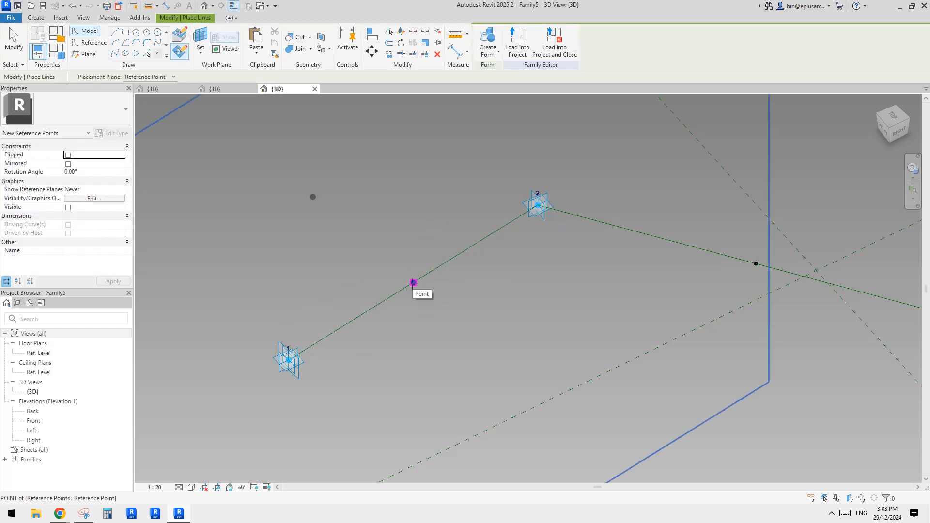
{"action": "left_click", "coordinate": [413, 283]}
{"action": "left_click", "coordinate": [510, 285]}
{"action": "key", "text": "Escape"}
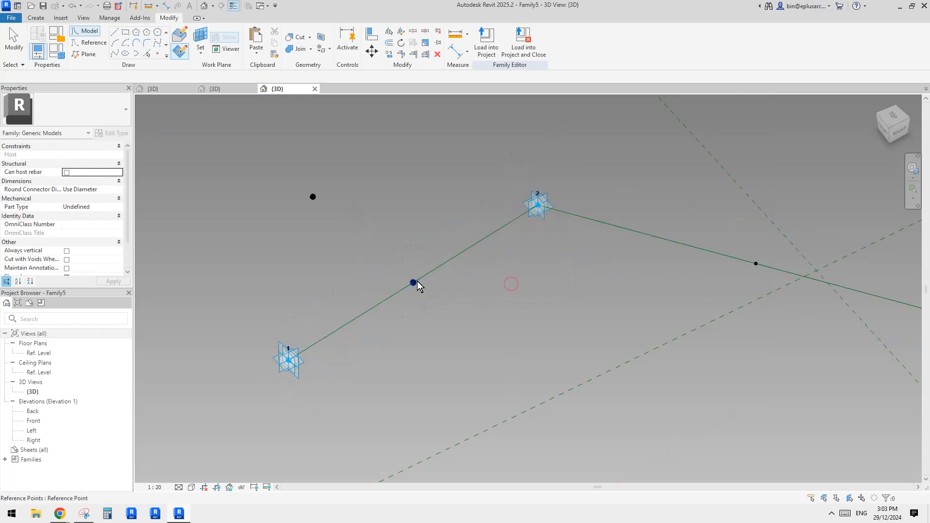
{"action": "left_click", "coordinate": [414, 284]}
{"action": "left_click_drag", "start_coordinate": [396, 270], "coordinate": [498, 360]}
{"action": "scroll", "coordinate": [491, 321], "scroll_direction": "down", "scroll_amount": 2}
{"action": "middle_click_drag", "start_coordinate": [491, 321], "coordinate": [425, 323]}
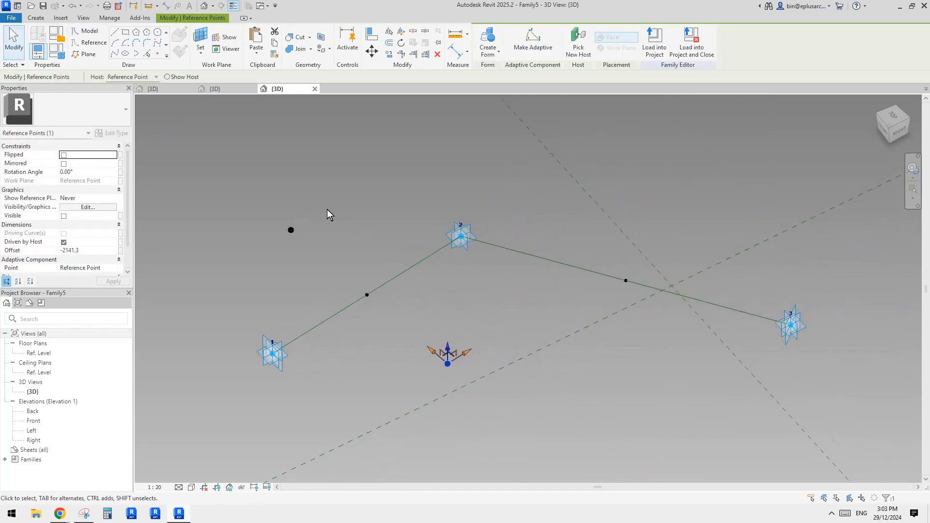
{"action": "left_click", "coordinate": [291, 230]}
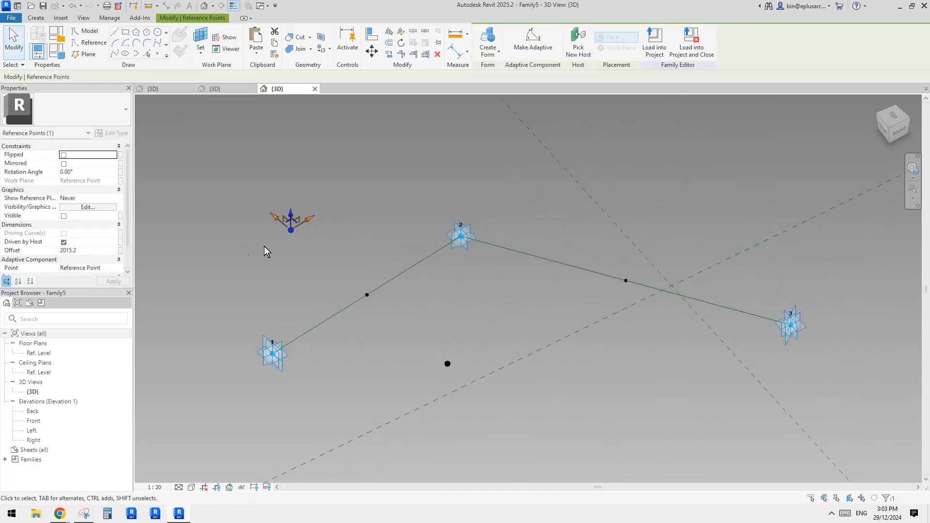
{"action": "left_click", "coordinate": [121, 251]}
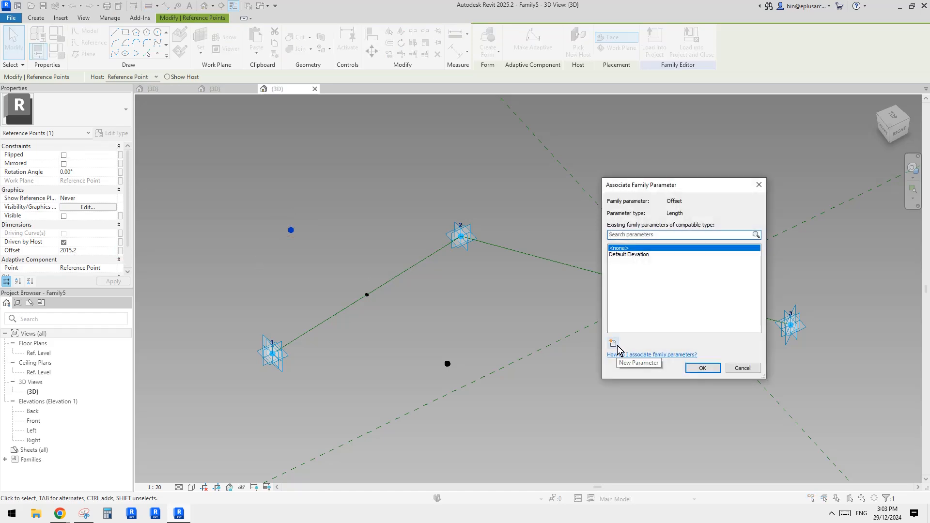
{"action": "key", "text": "Escape"}
{"action": "middle_click_drag", "start_coordinate": [461, 280], "coordinate": [443, 283]}
{"action": "key", "text": "Escape"}
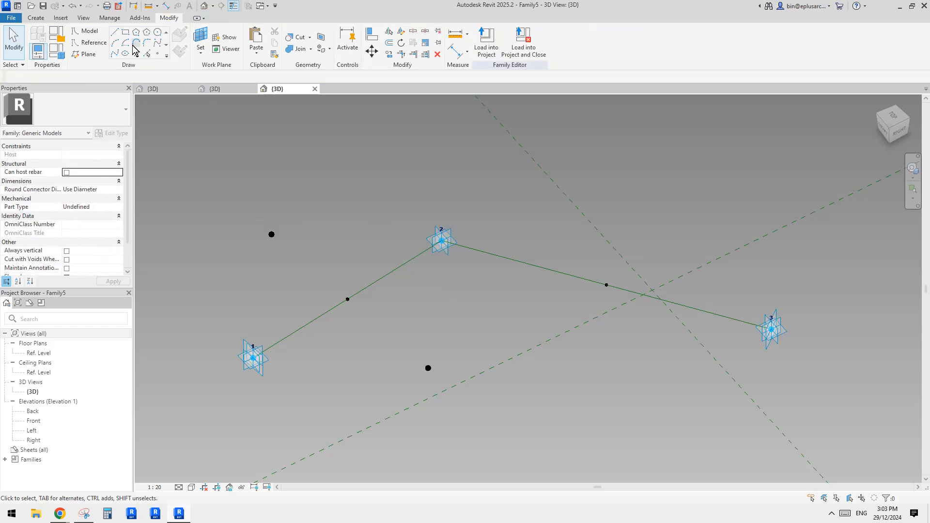
Move both offset points farther out on opposite sides of the line between adaptive points 1 and 2
{"action": "left_click", "coordinate": [272, 235]}
{"action": "left_click_drag", "start_coordinate": [253, 221], "coordinate": [206, 171]}
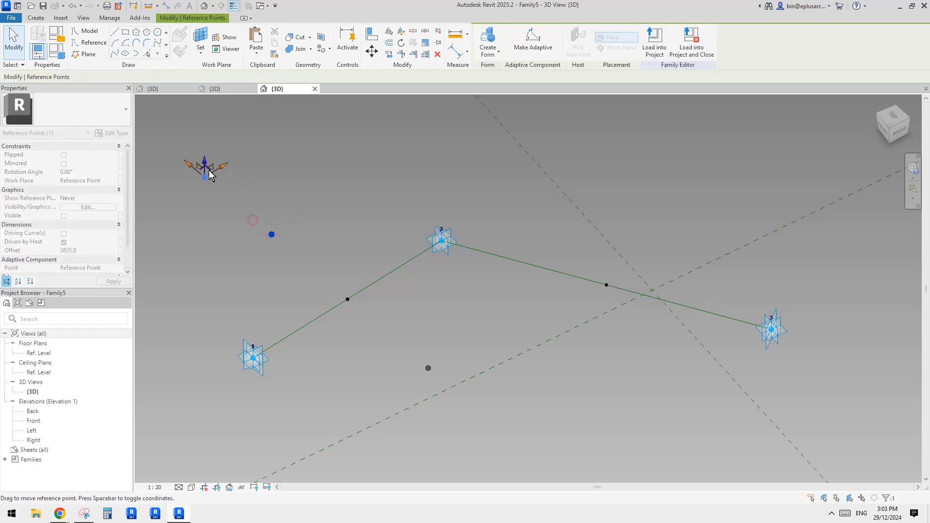
{"action": "scroll", "coordinate": [469, 390], "scroll_direction": "down", "scroll_amount": 1}
{"action": "middle_click_drag", "start_coordinate": [469, 390], "coordinate": [453, 332]}
{"action": "left_click", "coordinate": [419, 313]}
{"action": "left_click_drag", "start_coordinate": [400, 299], "coordinate": [467, 350]}
{"action": "middle_click_drag", "start_coordinate": [474, 260], "coordinate": [463, 300]}
{"action": "key", "text": "Escape"}
Place a reference point on the work plane of the midpoint between adaptive points 2 and 3 and offset it about 5011 mm
{"action": "left_click", "coordinate": [179, 51]}
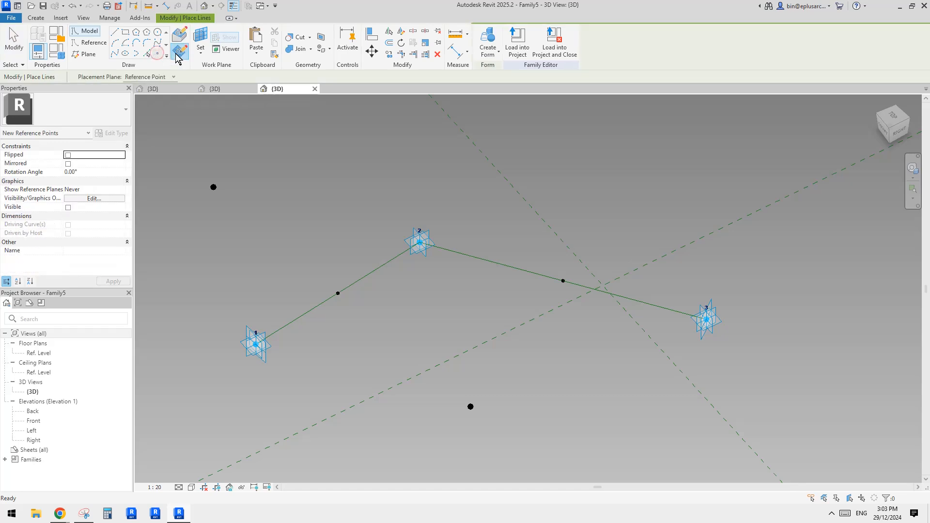
{"action": "key", "text": "Escape"}
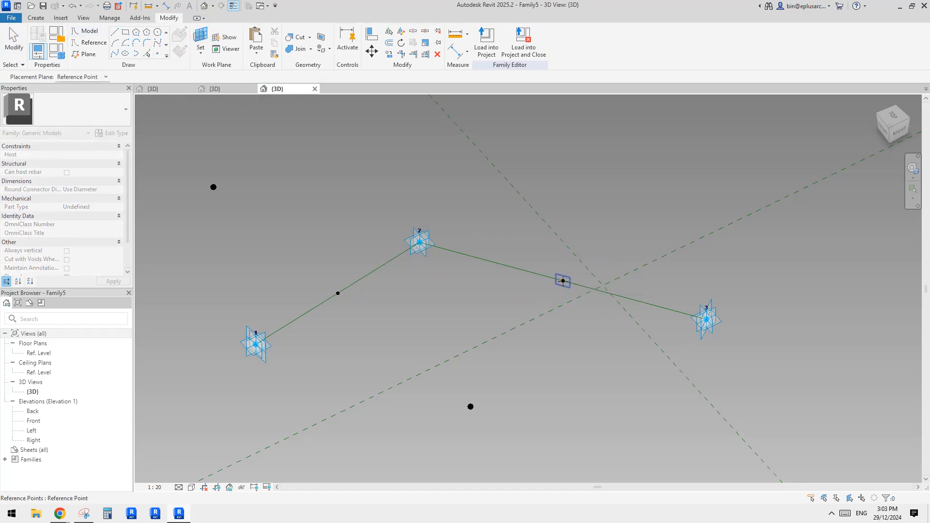
{"action": "key", "text": "Return"}
{"action": "left_click", "coordinate": [562, 281]}
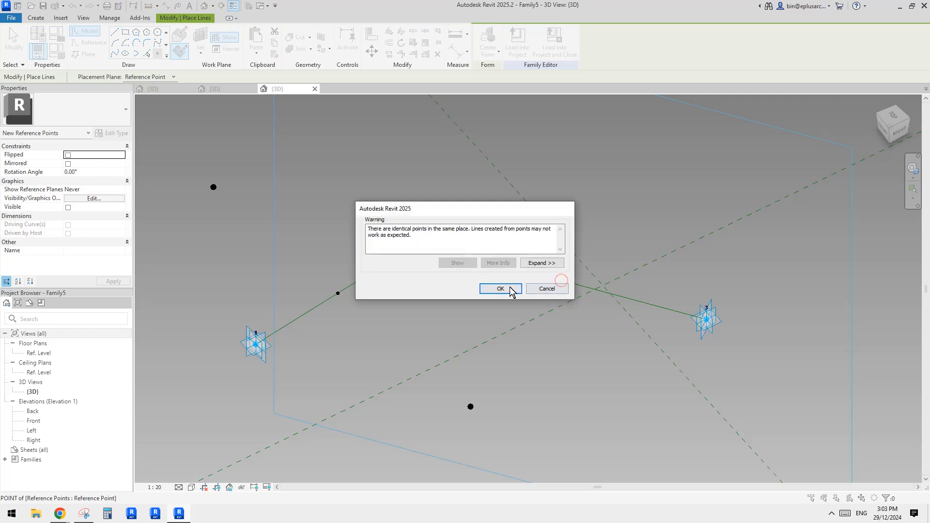
{"action": "left_click", "coordinate": [501, 289]}
{"action": "key", "text": "Escape"}
{"action": "left_click", "coordinate": [564, 282]}
{"action": "middle_click_drag", "start_coordinate": [569, 290], "coordinate": [559, 300], "text": "shift"}
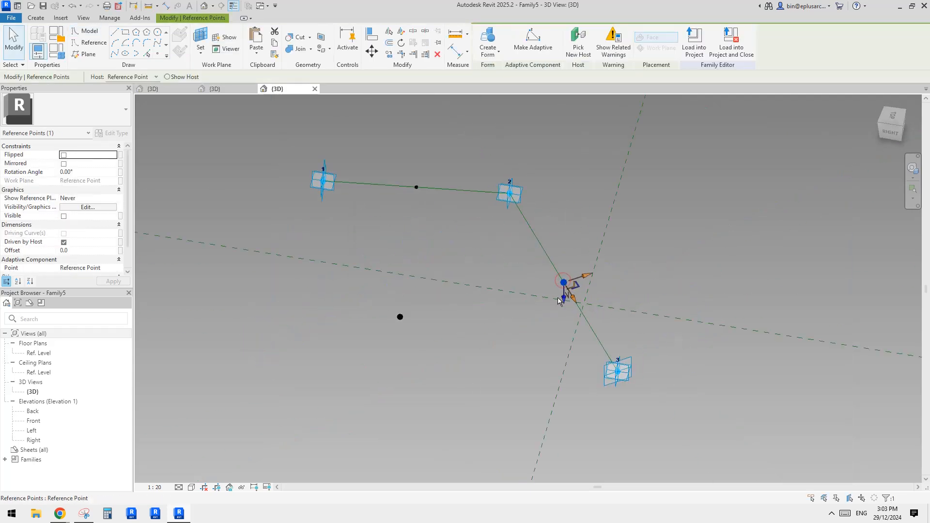
{"action": "left_click_drag", "start_coordinate": [559, 300], "coordinate": [759, 235]}
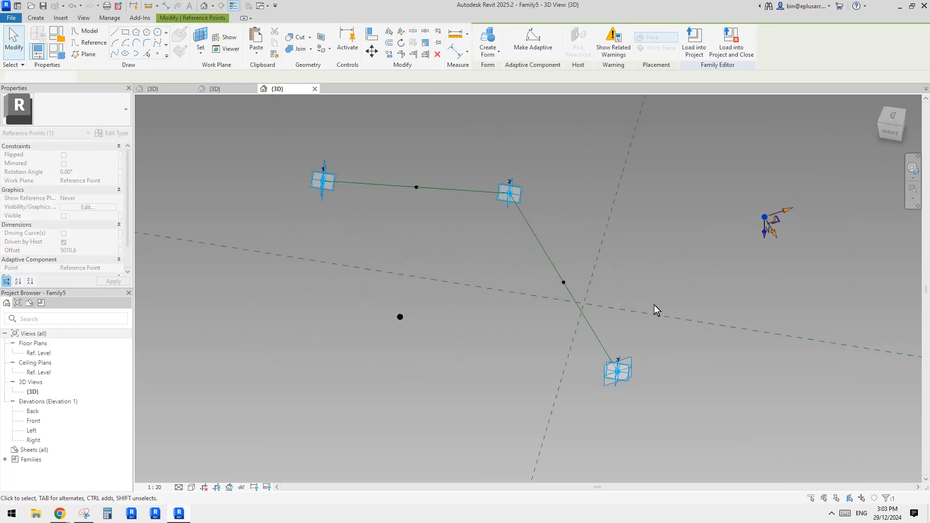
{"action": "middle_click_drag", "start_coordinate": [654, 305], "coordinate": [680, 304], "text": "shift"}
Place a second reference point on the plane of the midpoint between adaptive points 2 and 3, offset about -6193 mm
{"action": "left_click", "coordinate": [159, 55]}
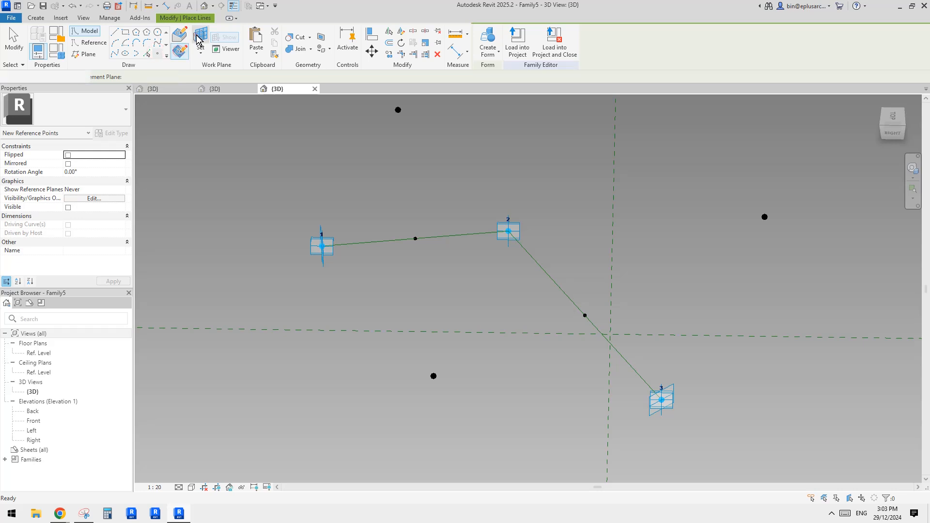
{"action": "left_click", "coordinate": [585, 315]}
{"action": "middle_click_drag", "start_coordinate": [586, 316], "coordinate": [644, 321], "text": "shift"}
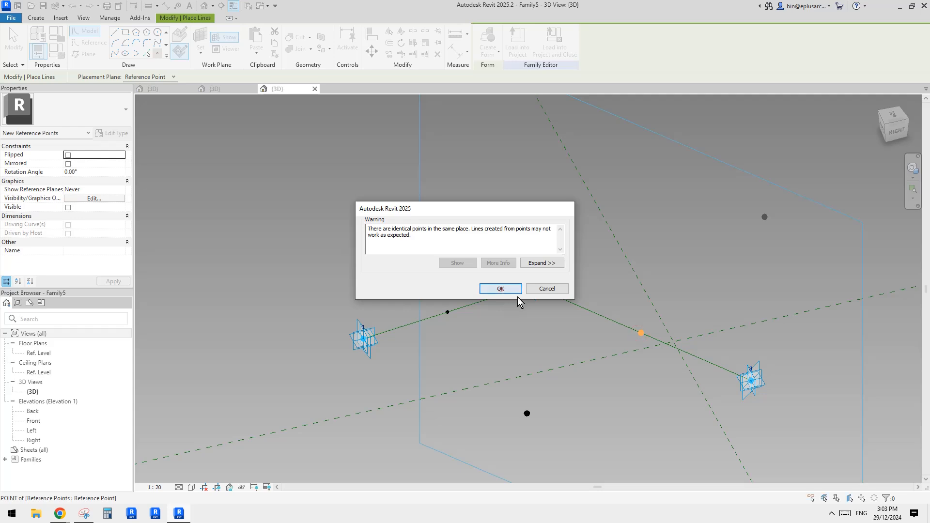
{"action": "left_click", "coordinate": [501, 288]}
{"action": "middle_click_drag", "start_coordinate": [684, 348], "coordinate": [536, 283]}
{"action": "key", "text": "Escape"}
{"action": "left_click", "coordinate": [568, 242]}
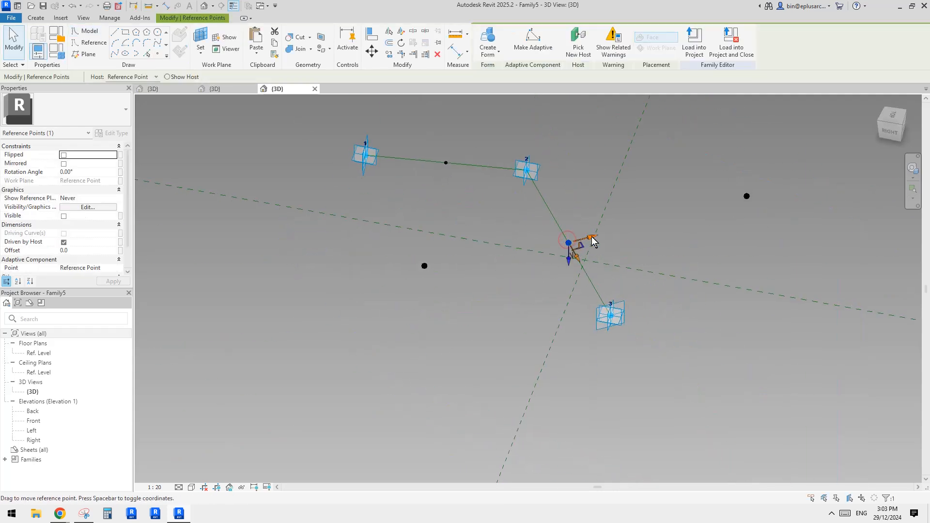
{"action": "left_click_drag", "start_coordinate": [594, 242], "coordinate": [371, 281]}
{"action": "middle_click_drag", "start_coordinate": [409, 305], "coordinate": [610, 271], "text": "shift"}
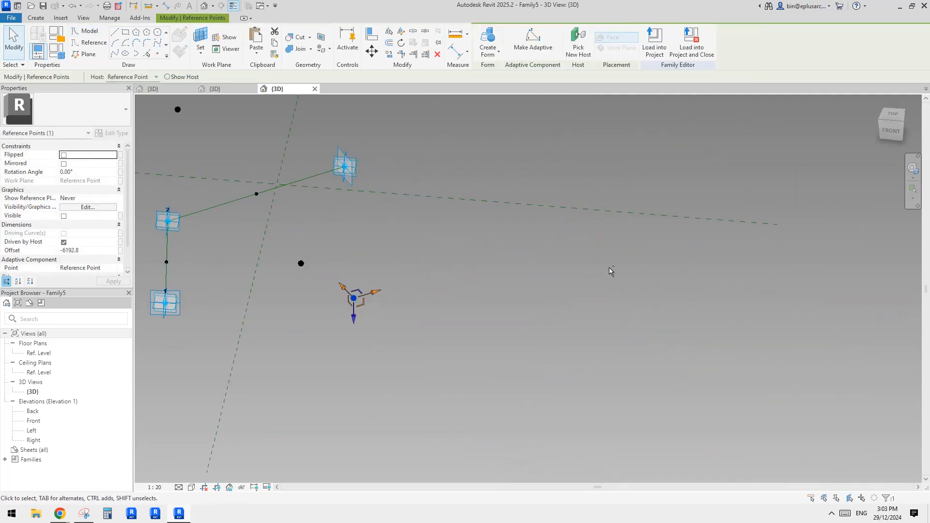
Stretch the two points offset from the midpoint of adaptive points 1 and 2 farther apart, one to about -7210 mm
{"action": "left_click", "coordinate": [302, 263]}
{"action": "middle_click_drag", "start_coordinate": [339, 274], "coordinate": [534, 317]}
{"action": "left_click_drag", "start_coordinate": [469, 308], "coordinate": [574, 316]}
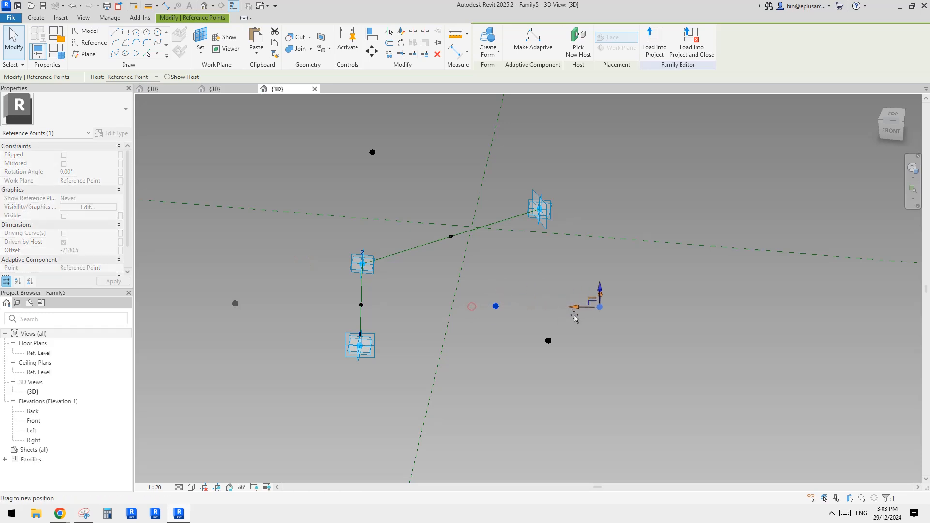
{"action": "middle_click_drag", "start_coordinate": [518, 364], "coordinate": [490, 377], "text": "shift"}
{"action": "left_click", "coordinate": [270, 294]}
{"action": "middle_click_drag", "start_coordinate": [270, 294], "coordinate": [333, 289]}
{"action": "left_click_drag", "start_coordinate": [305, 290], "coordinate": [212, 286]}
Move the positive offset point of the midpoint between adaptive points 2 and 3 out to about 6783 mm
{"action": "scroll", "coordinate": [367, 284], "scroll_direction": "down", "scroll_amount": 2}
{"action": "middle_click_drag", "start_coordinate": [511, 275], "coordinate": [476, 301], "text": "shift"}
{"action": "left_click", "coordinate": [469, 338]}
{"action": "middle_click_drag", "start_coordinate": [469, 338], "coordinate": [476, 325]}
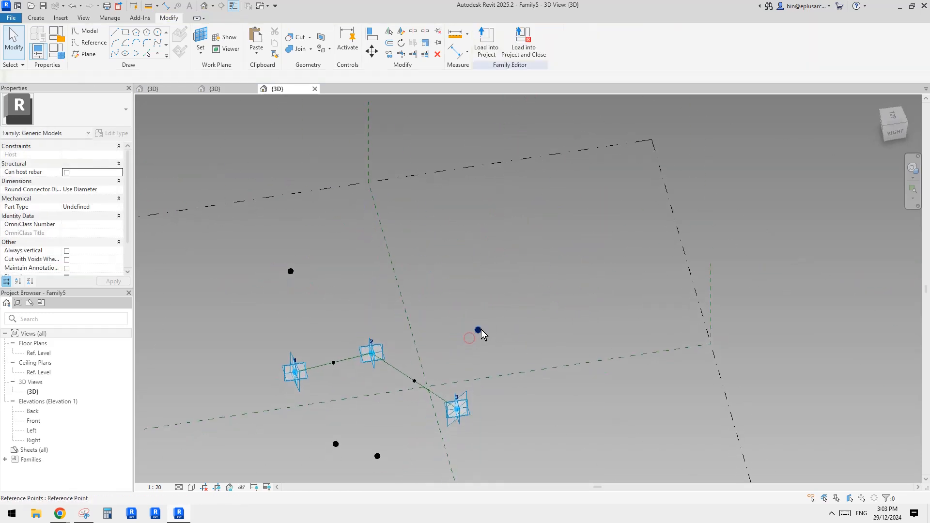
{"action": "left_click", "coordinate": [480, 330]}
{"action": "left_click_drag", "start_coordinate": [488, 323], "coordinate": [510, 306]}
{"action": "middle_click_drag", "start_coordinate": [554, 301], "coordinate": [594, 222]}
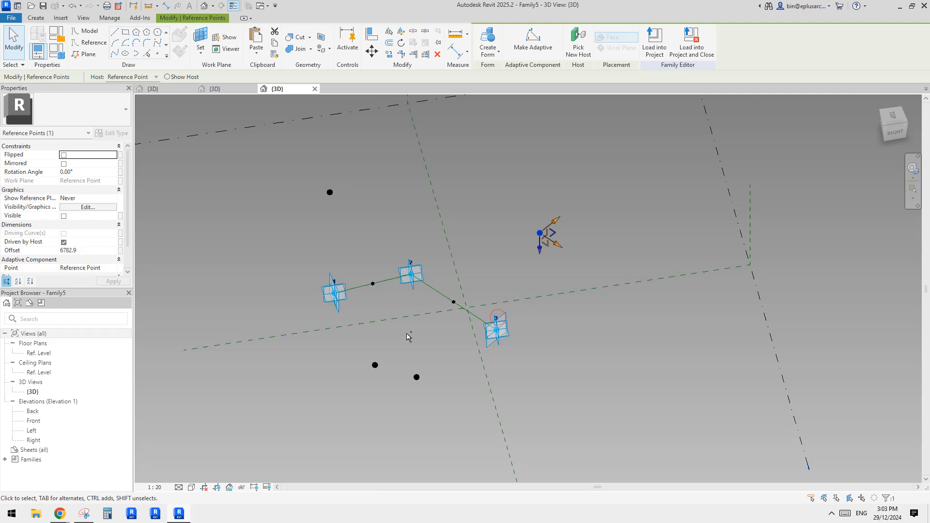
Join the two offset points of the 2–3 midpoint with a spline through points and make it a reference line
{"action": "left_click", "coordinate": [375, 366], "text": "ctrl"}
{"action": "left_click", "coordinate": [114, 54]}
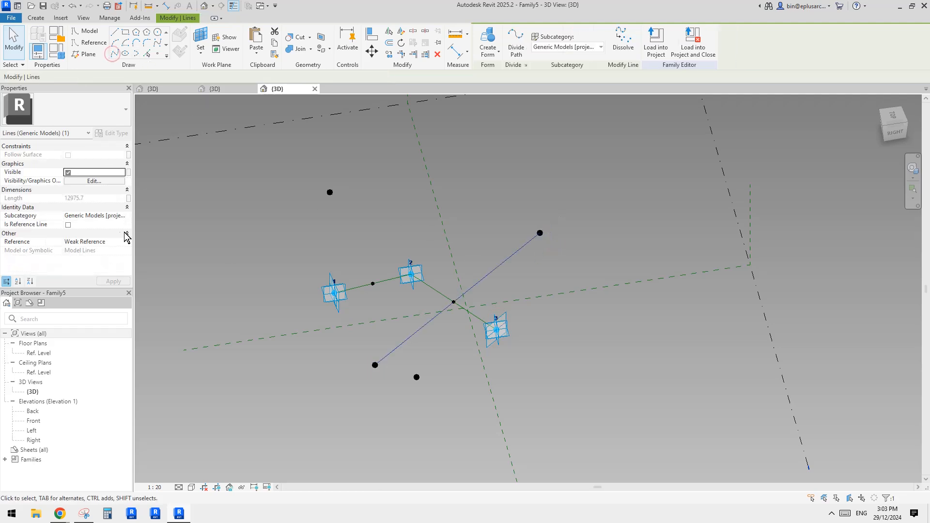
{"action": "left_click", "coordinate": [69, 224]}
{"action": "middle_click_drag", "start_coordinate": [443, 298], "coordinate": [475, 277]}
{"action": "left_click", "coordinate": [459, 339]}
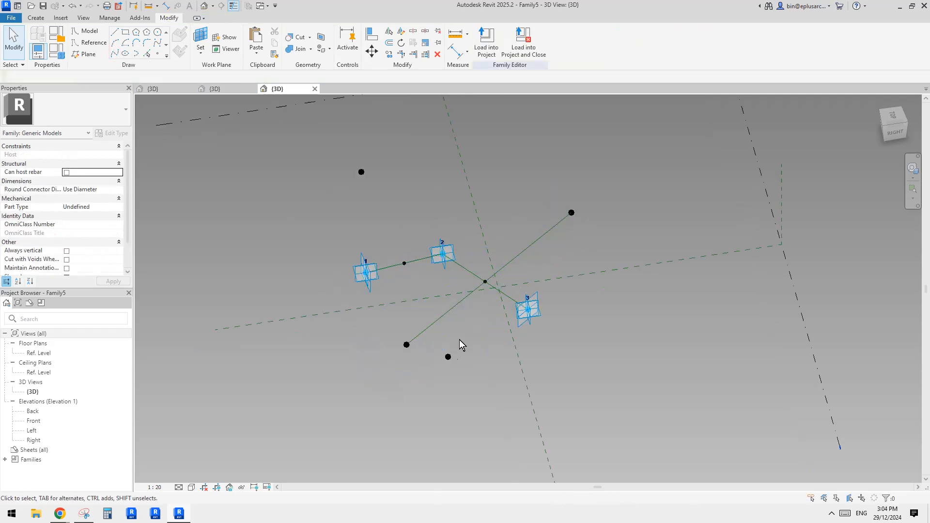
Join the two offset points of the 1–2 midpoint with a spline through points and make it a reference line
{"action": "left_click", "coordinate": [448, 357]}
{"action": "left_click", "coordinate": [361, 172], "text": "ctrl"}
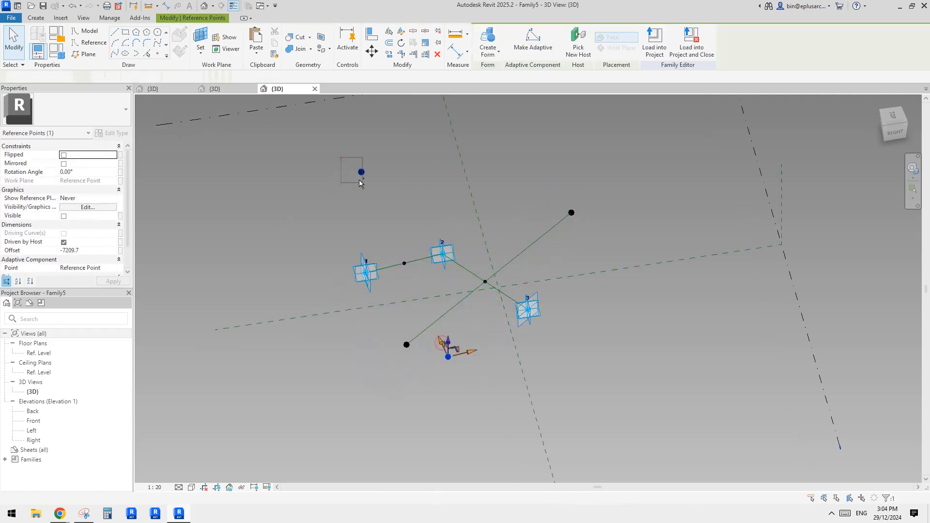
{"action": "left_click", "coordinate": [115, 54]}
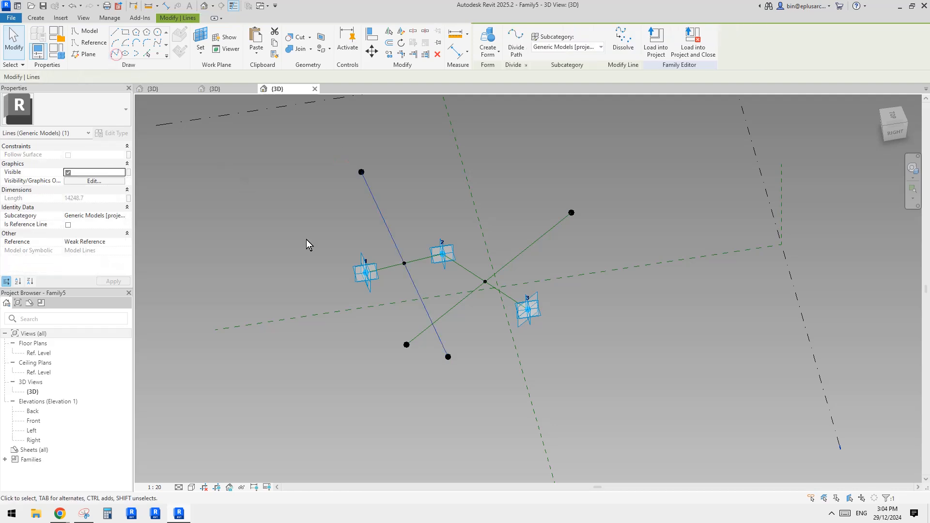
{"action": "left_click", "coordinate": [68, 225]}
{"action": "middle_click_drag", "start_coordinate": [462, 292], "coordinate": [336, 195], "text": "shift"}
{"action": "key", "text": "Escape"}
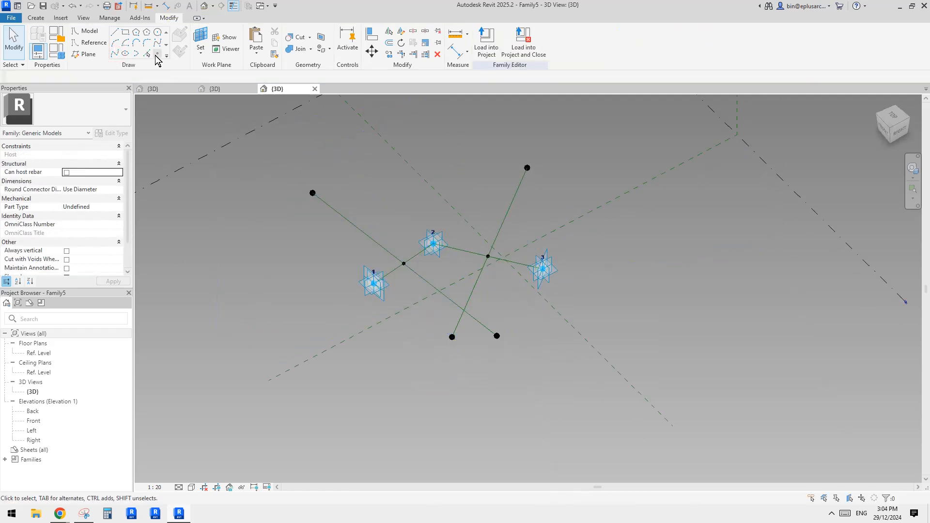
{"action": "left_click", "coordinate": [158, 54]}
{"action": "scroll", "coordinate": [509, 297], "scroll_direction": "up", "scroll_amount": 3}
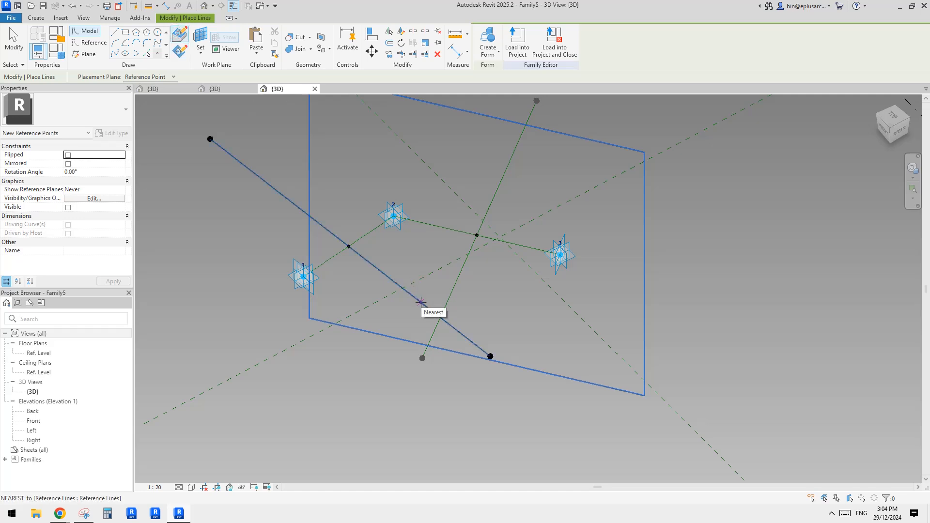
{"action": "middle_click_drag", "start_coordinate": [457, 296], "coordinate": [444, 306]}
{"action": "key", "text": "Escape"}
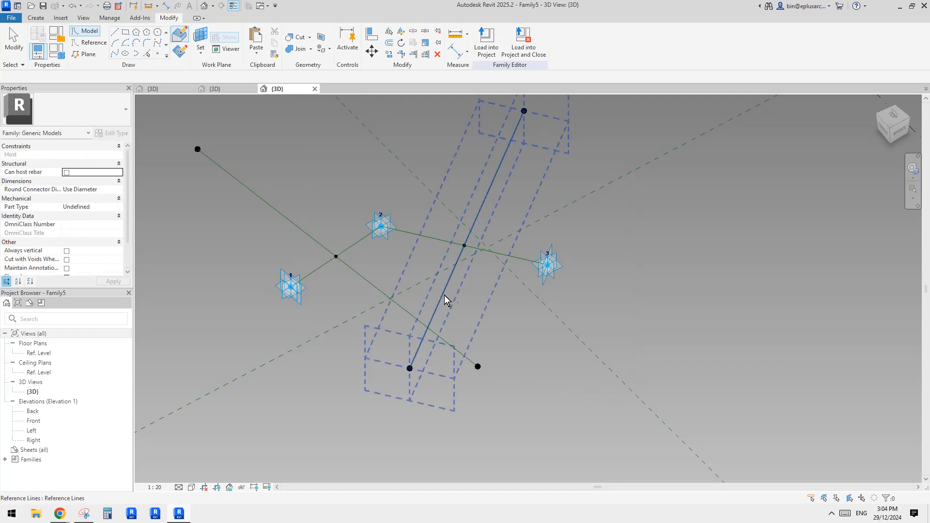
Delete the perpendicular reference line through the midpoint of adaptive points 2 and 3 together with its two end points
{"action": "middle_click_drag", "start_coordinate": [490, 282], "coordinate": [485, 301], "text": "shift"}
{"action": "left_click_drag", "start_coordinate": [524, 136], "coordinate": [595, 192]}
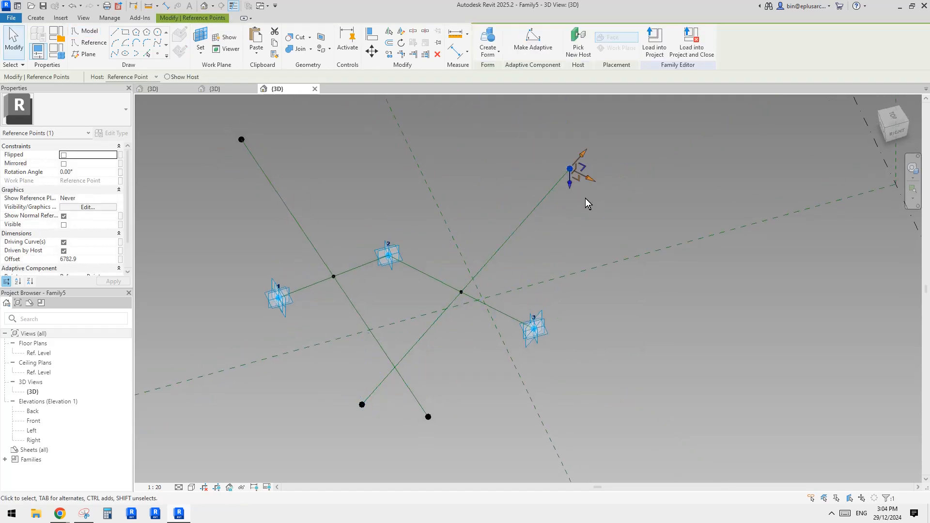
{"action": "key", "text": "Delete"}
{"action": "mouse_move", "coordinate": [449, 309]}
{"action": "middle_mouse_down"}
{"action": "mouse_move", "coordinate": [476, 310]}
{"action": "mouse_move", "coordinate": [559, 250]}
{"action": "mouse_move", "coordinate": [461, 309]}
{"action": "middle_mouse_up"}
{"action": "key", "text": "Tab"}
{"action": "scroll", "coordinate": [481, 303], "scroll_direction": "up", "scroll_amount": 2}
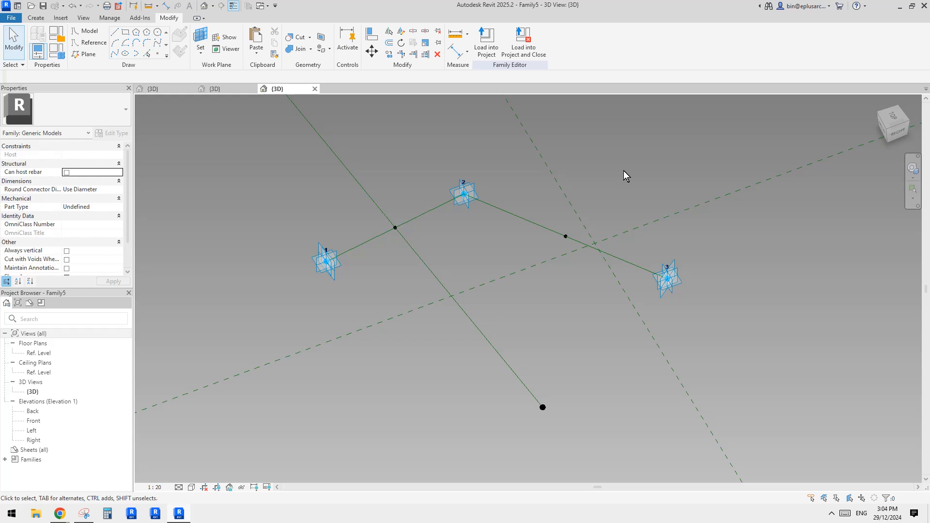
Set the midpoint between adaptive points 2 and 3 to always show its reference planes
{"action": "middle_click_drag", "start_coordinate": [581, 201], "coordinate": [472, 269], "text": "shift"}
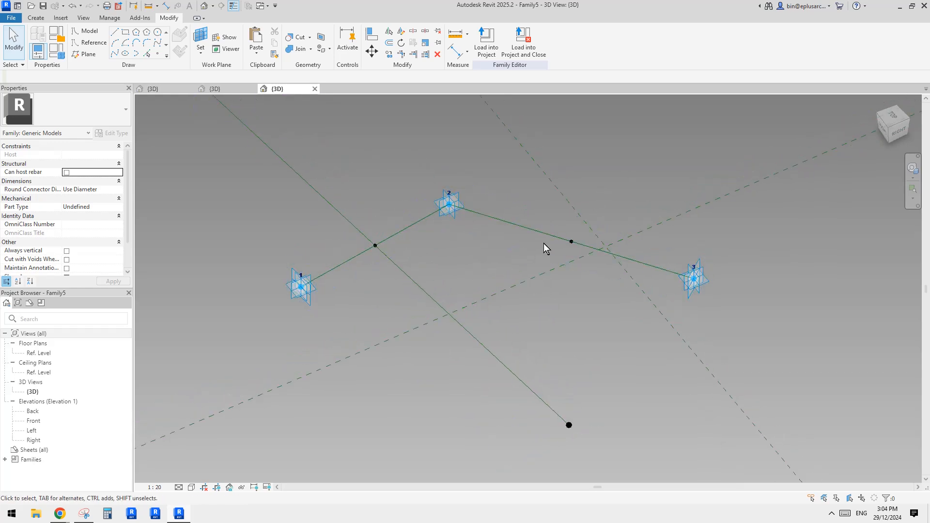
{"action": "middle_click_drag", "start_coordinate": [570, 253], "coordinate": [475, 221], "text": "shift"}
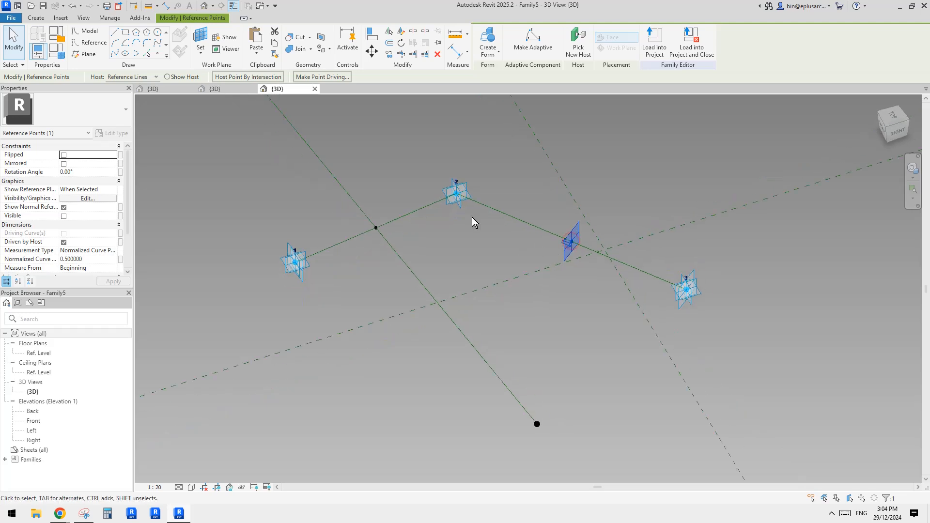
{"action": "scroll", "coordinate": [624, 211], "scroll_direction": "up", "scroll_amount": 1}
{"action": "left_click", "coordinate": [624, 211]}
{"action": "key", "text": "Tab"}
{"action": "key", "text": "Tab"}
{"action": "left_click", "coordinate": [557, 255]}
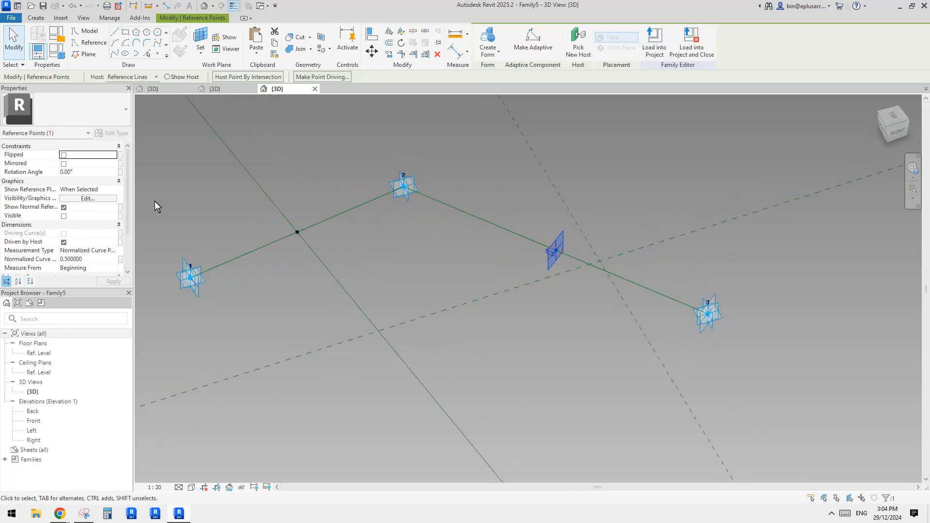
{"action": "left_click", "coordinate": [101, 190]}
{"action": "left_click", "coordinate": [100, 191]}
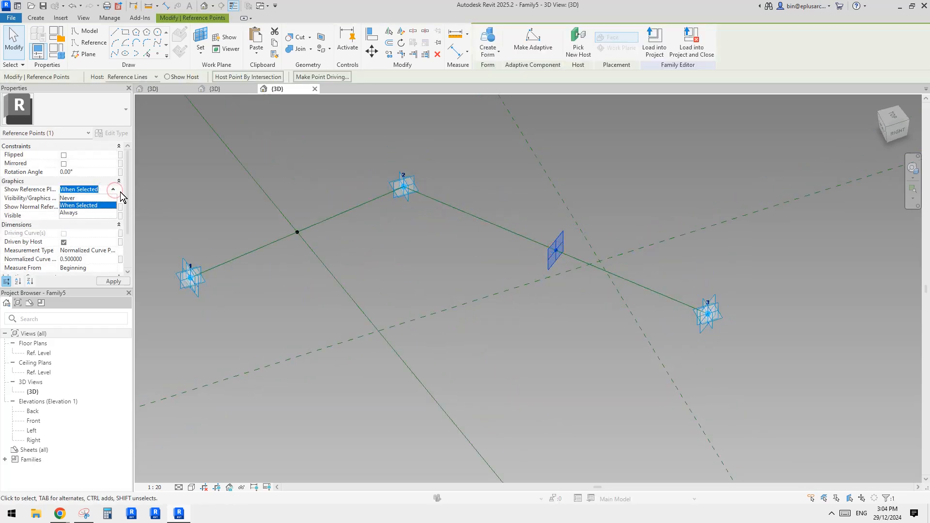
{"action": "left_click", "coordinate": [75, 213]}
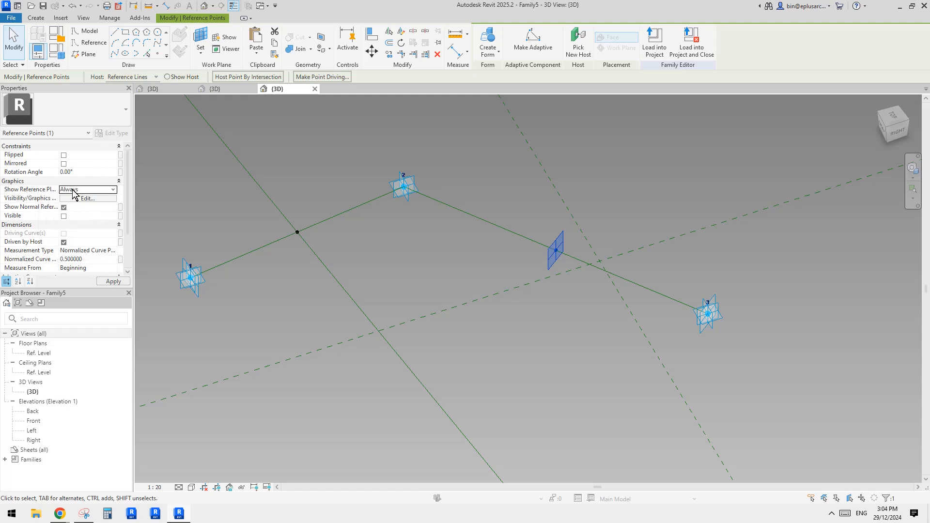
{"action": "middle_click_drag", "start_coordinate": [432, 230], "coordinate": [428, 228]}
{"action": "key", "text": "Tab"}
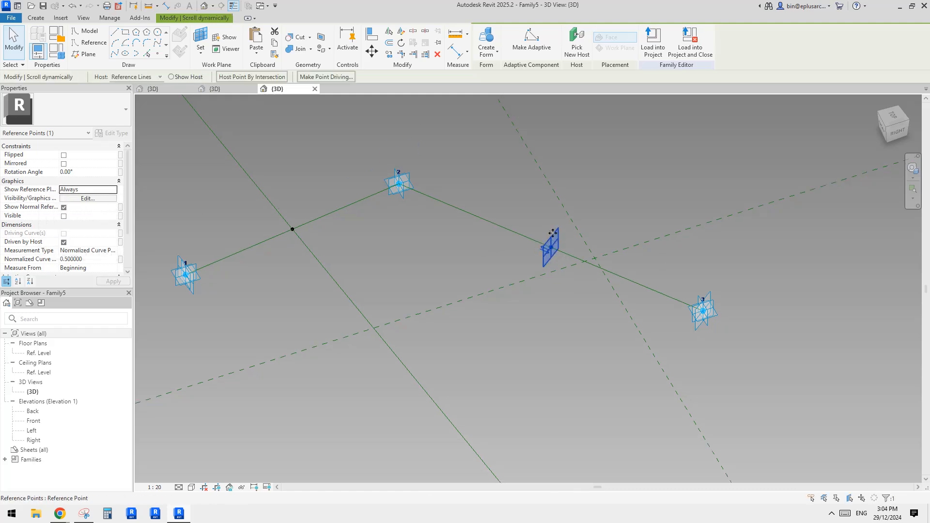
{"action": "left_click", "coordinate": [474, 252]}
{"action": "left_click", "coordinate": [472, 252]}
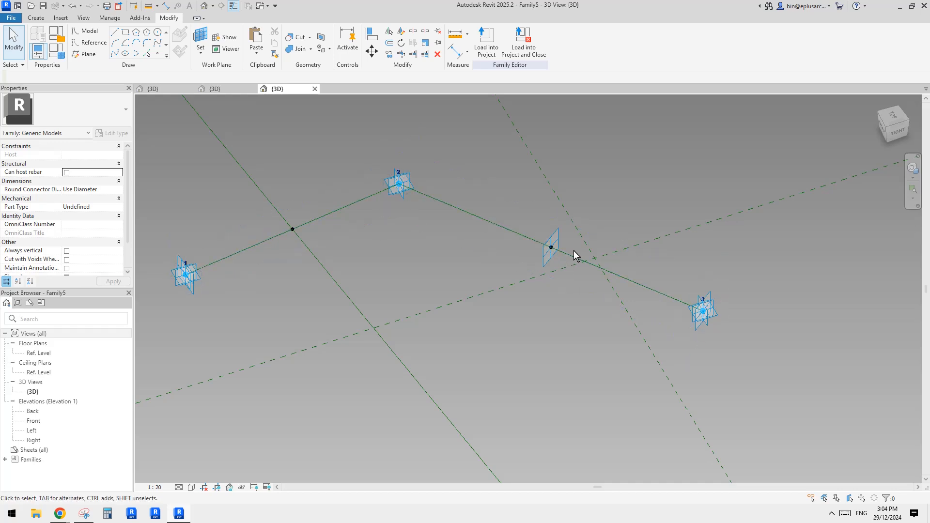
Place a reference point on the perpendicular reference line that passes through the midpoint of adaptive points 1 and 2
{"action": "middle_click_drag", "start_coordinate": [410, 277], "coordinate": [433, 259]}
{"action": "scroll", "coordinate": [417, 245], "scroll_direction": "down", "scroll_amount": 1}
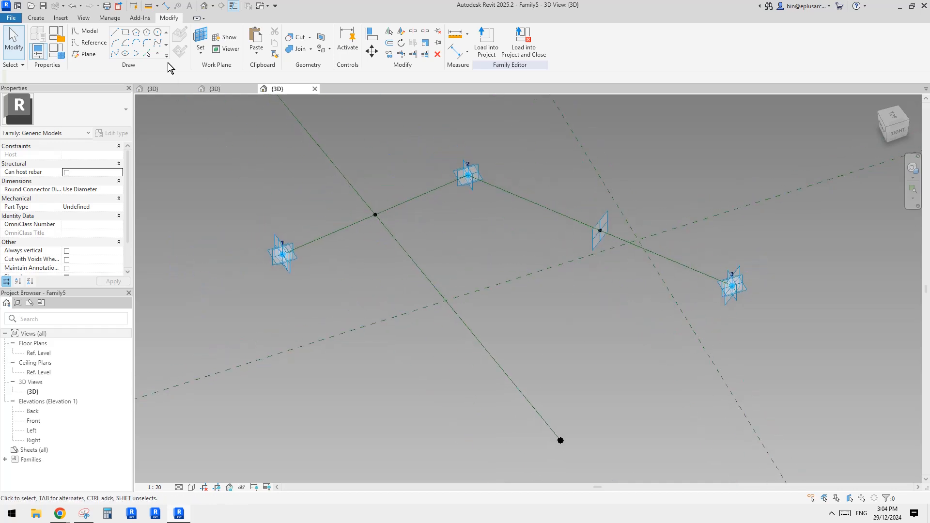
{"action": "left_click", "coordinate": [159, 53]}
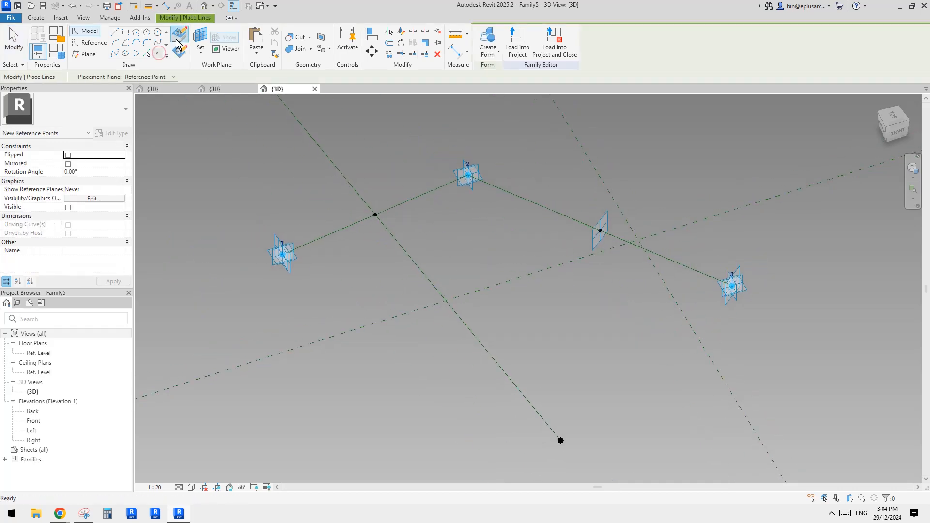
{"action": "left_click", "coordinate": [428, 278]}
{"action": "key", "text": "Escape"}
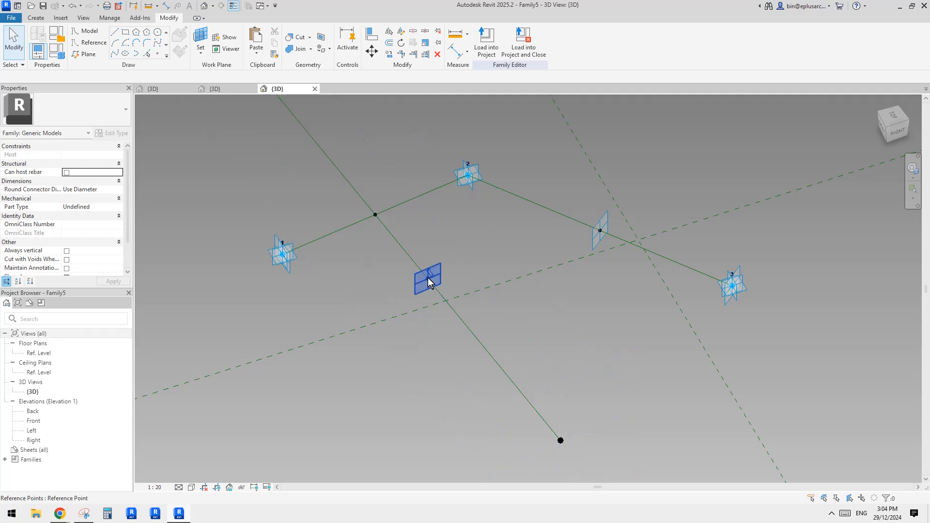
Host the new point by intersection with the reference plane of the midpoint between adaptive points 2 and 3
{"action": "left_click", "coordinate": [429, 281]}
{"action": "middle_click_drag", "start_coordinate": [429, 283], "coordinate": [500, 307], "text": "shift"}
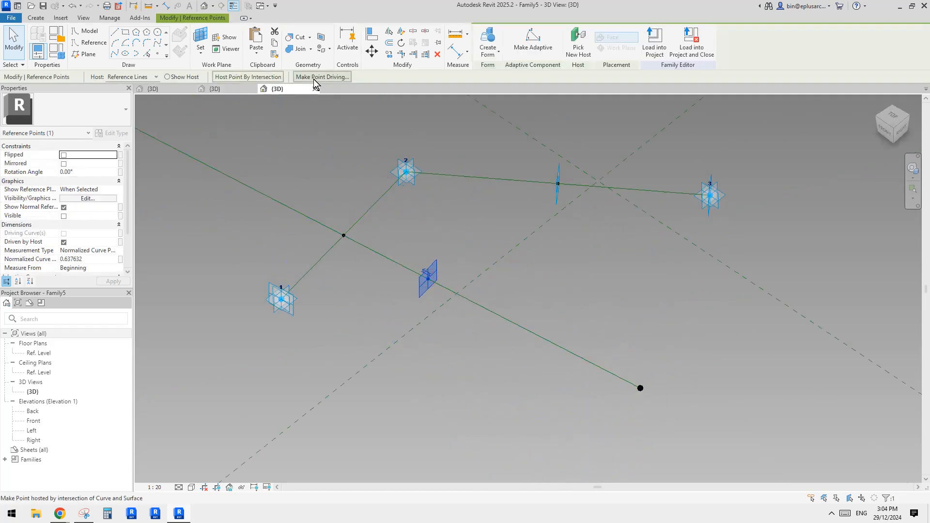
{"action": "left_click", "coordinate": [266, 79]}
{"action": "middle_click_drag", "start_coordinate": [531, 223], "coordinate": [577, 210], "text": "shift"}
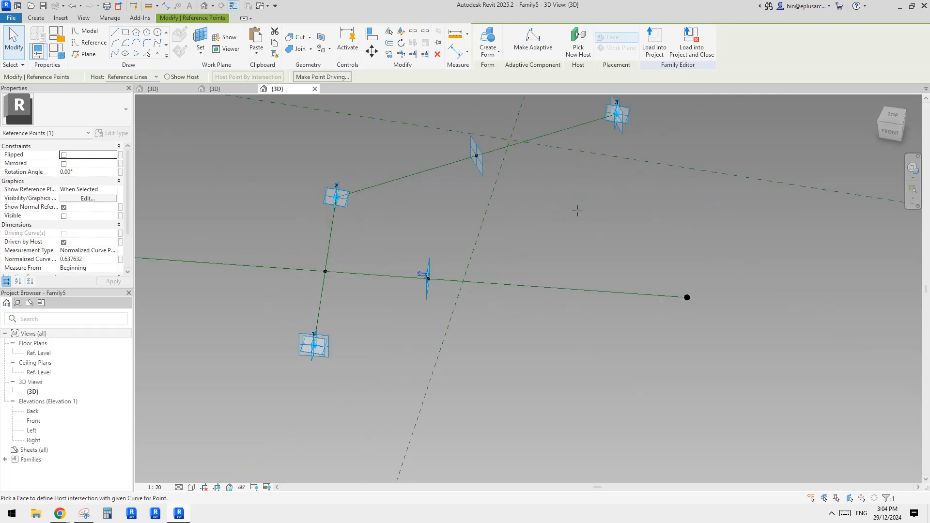
{"action": "left_click", "coordinate": [488, 177]}
Examine the position of the intersection-hosted centre point relative to the three adaptive points from several angles
{"action": "middle_click_drag", "start_coordinate": [489, 183], "coordinate": [567, 224], "text": "shift"}
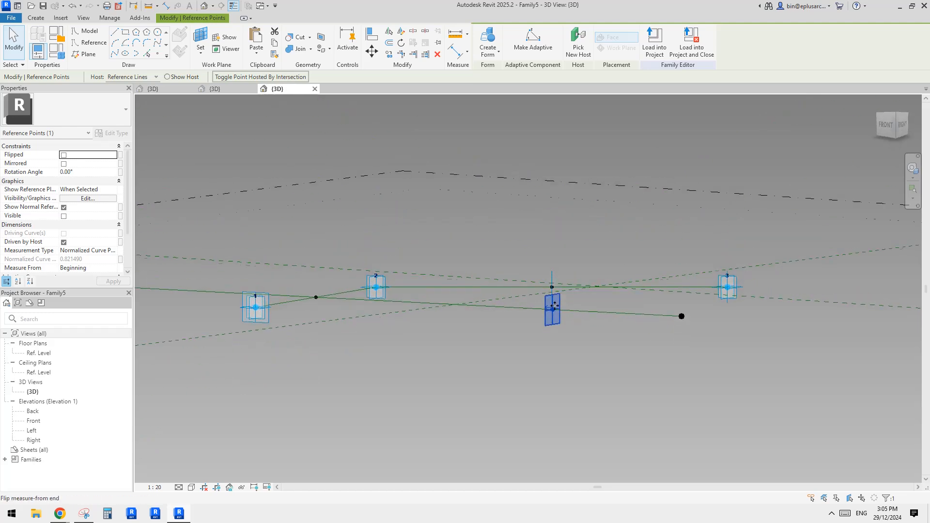
{"action": "middle_click_drag", "start_coordinate": [552, 307], "coordinate": [543, 389], "text": "shift"}
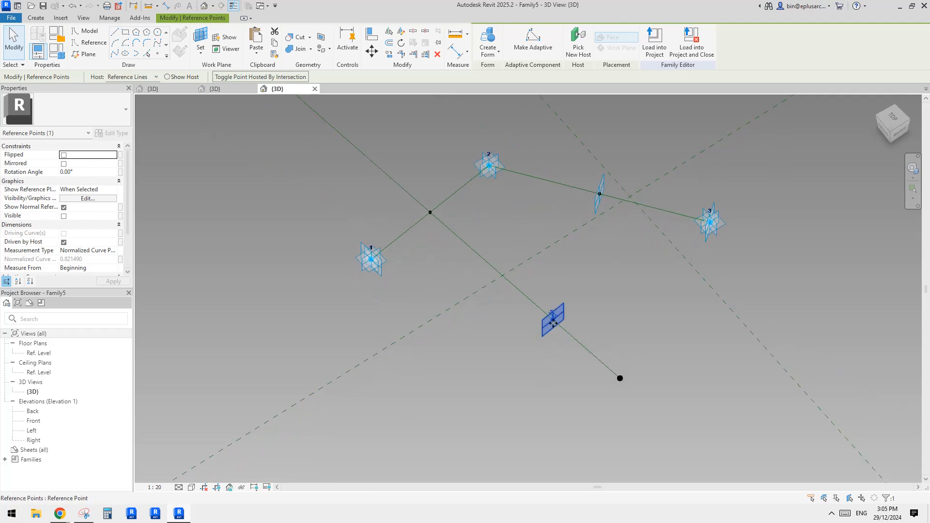
{"action": "middle_click_drag", "start_coordinate": [553, 321], "coordinate": [548, 372], "text": "shift"}
{"action": "middle_click_drag", "start_coordinate": [546, 339], "coordinate": [574, 369], "text": "shift"}
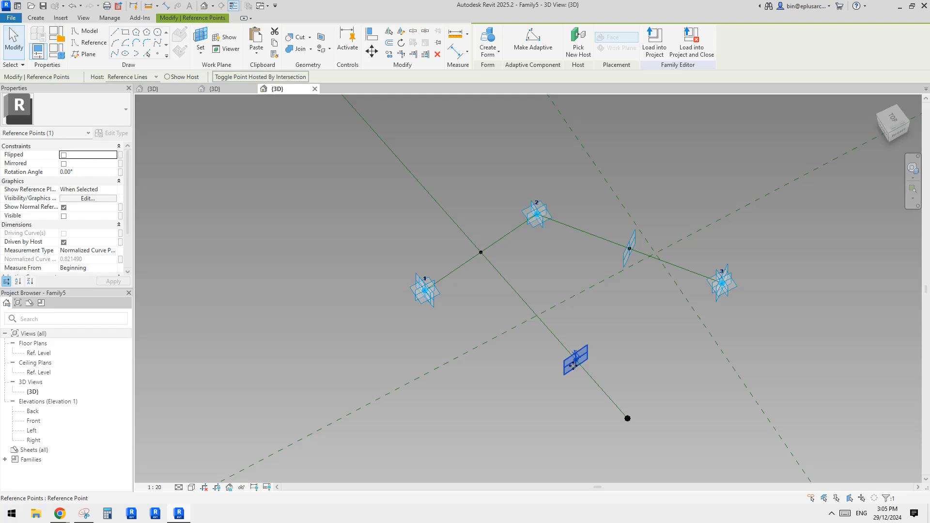
{"action": "scroll", "coordinate": [572, 364], "scroll_direction": "up", "scroll_amount": 1}
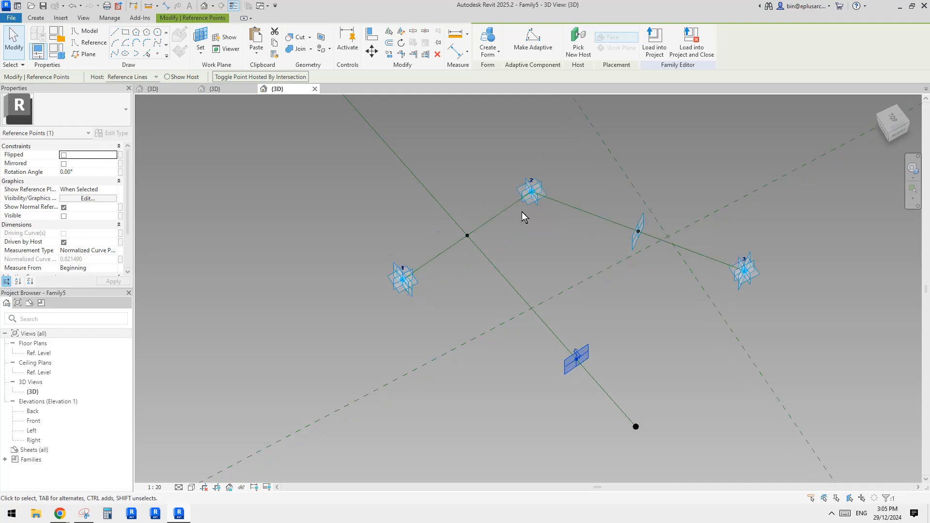
{"action": "scroll", "coordinate": [578, 248], "scroll_direction": "down", "scroll_amount": 1}
{"action": "middle_click_drag", "start_coordinate": [565, 267], "coordinate": [565, 274], "text": "shift"}
{"action": "middle_click_drag", "start_coordinate": [565, 274], "coordinate": [565, 288]}
Start a centre-ends reference arc and set its work plane to the plane of the intersection-hosted centre point that contains the three adaptive points
{"action": "left_click", "coordinate": [93, 42]}
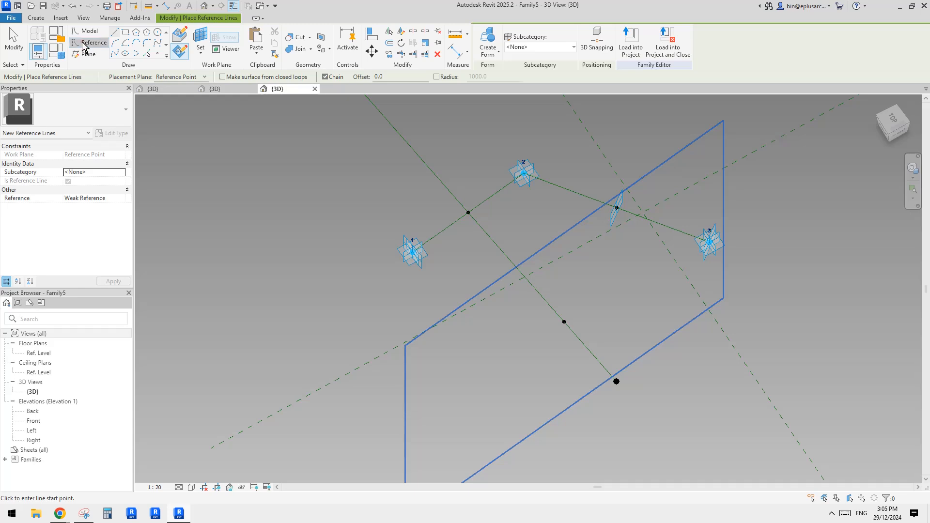
{"action": "left_click", "coordinate": [85, 46]}
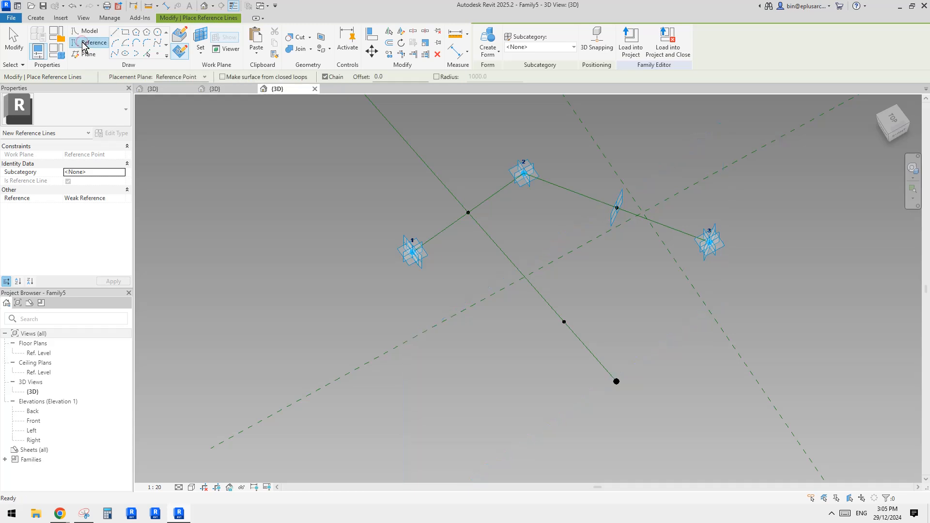
{"action": "left_click", "coordinate": [127, 45]}
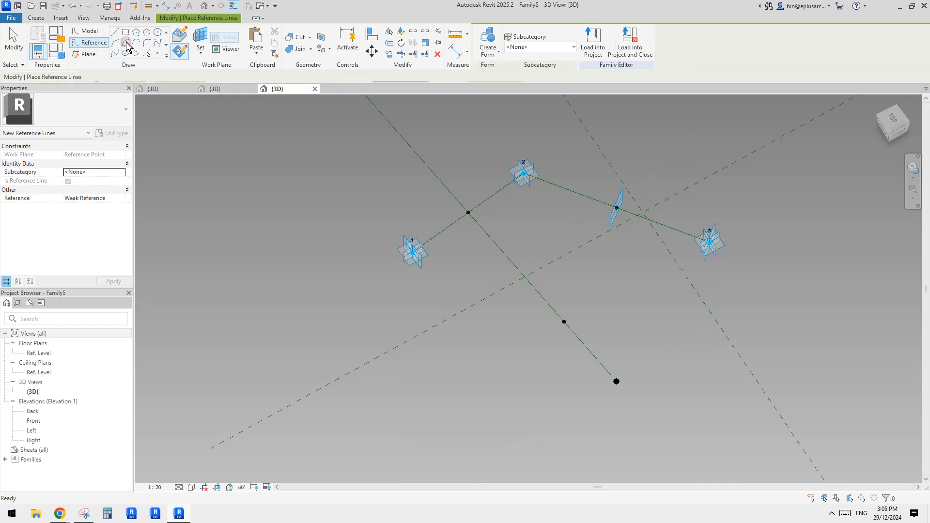
{"action": "left_click", "coordinate": [201, 39]}
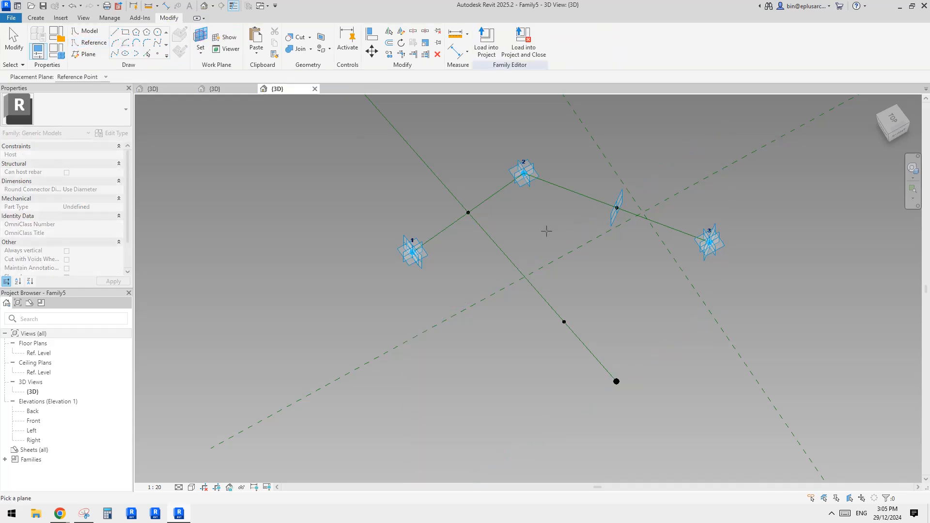
{"action": "left_click", "coordinate": [564, 322]}
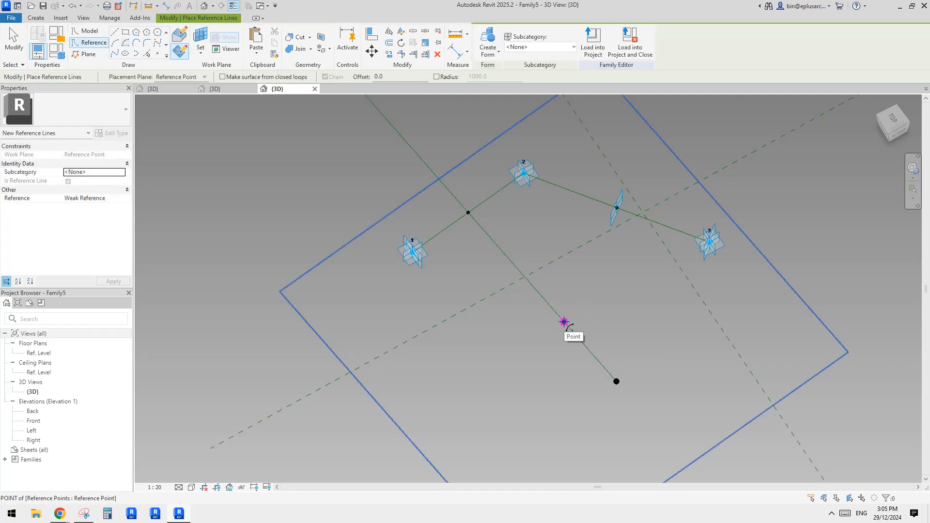
Draw the reference arc centred on the intersection-hosted point, starting at adaptive point 1 and ending at adaptive point 3
{"action": "left_click", "coordinate": [564, 322]}
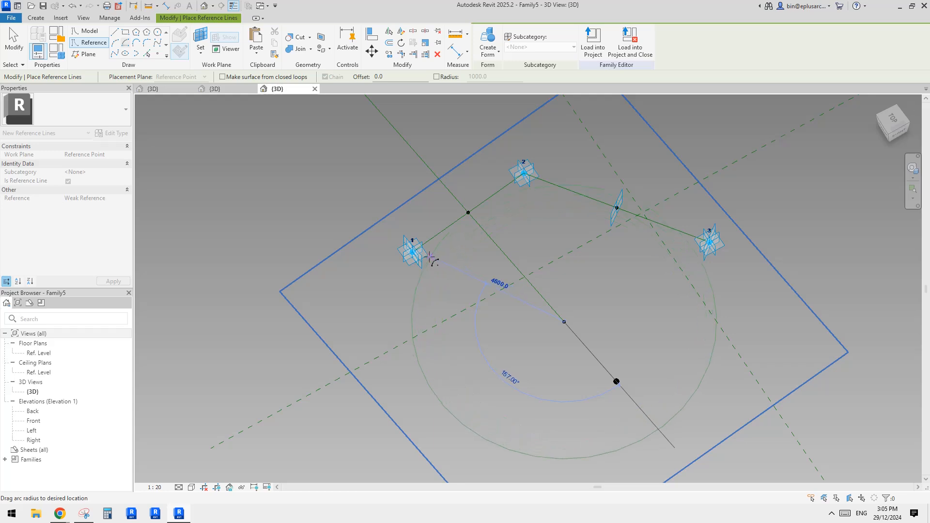
{"action": "left_click", "coordinate": [413, 252]}
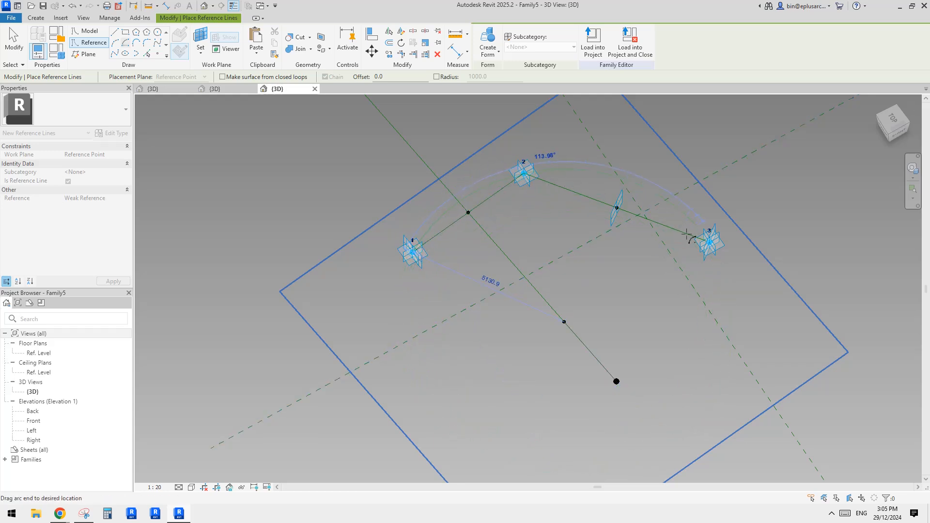
{"action": "left_click", "coordinate": [710, 242]}
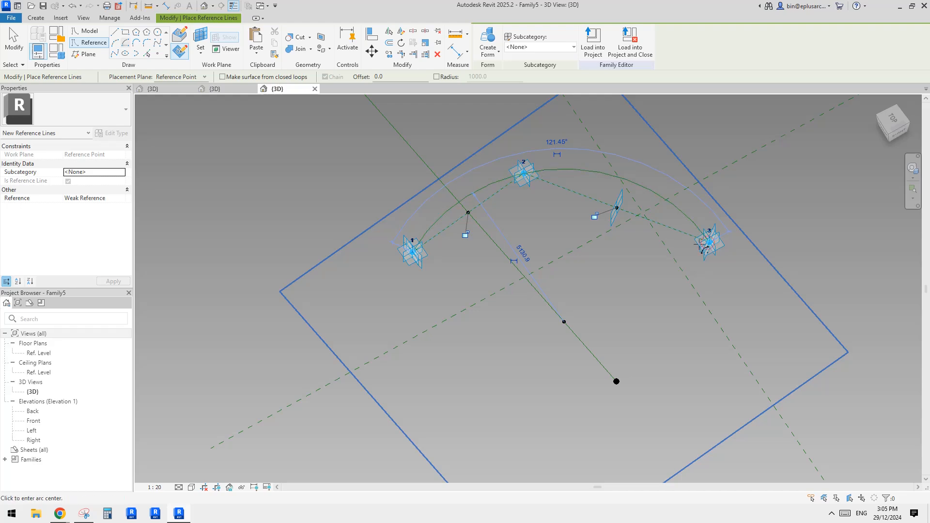
{"action": "middle_click_drag", "start_coordinate": [466, 291], "coordinate": [495, 236], "text": "shift"}
{"action": "key", "text": "Escape"}
{"action": "key", "text": "Escape"}
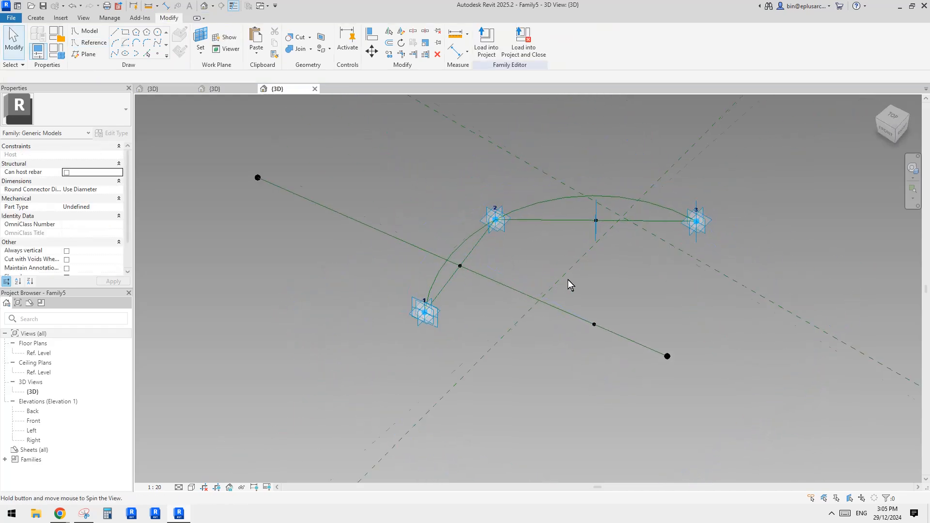
Make the reference arc's temporary radius dimension permanent and reposition it between adaptive points 1 and 2
{"action": "middle_click_drag", "start_coordinate": [567, 280], "coordinate": [489, 272], "text": "shift"}
{"action": "left_click", "coordinate": [426, 214]}
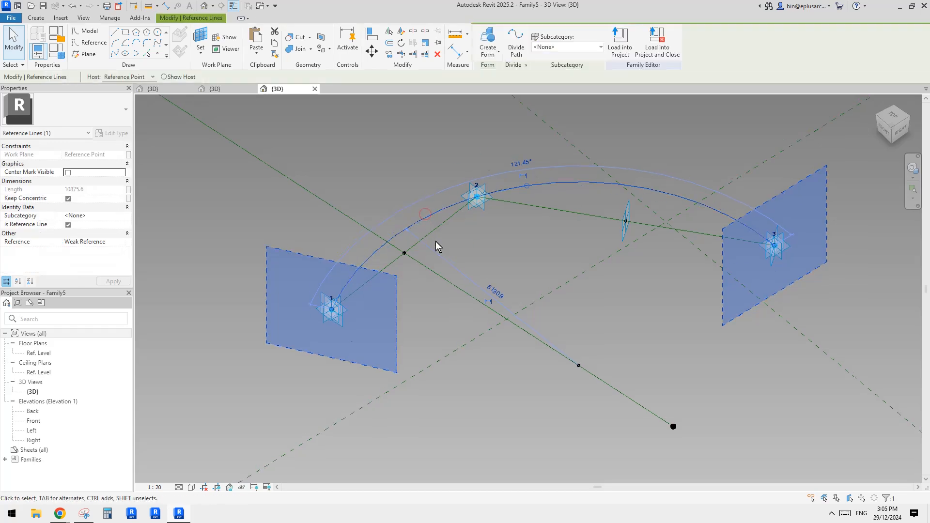
{"action": "left_click", "coordinate": [535, 273]}
{"action": "left_click", "coordinate": [466, 276]}
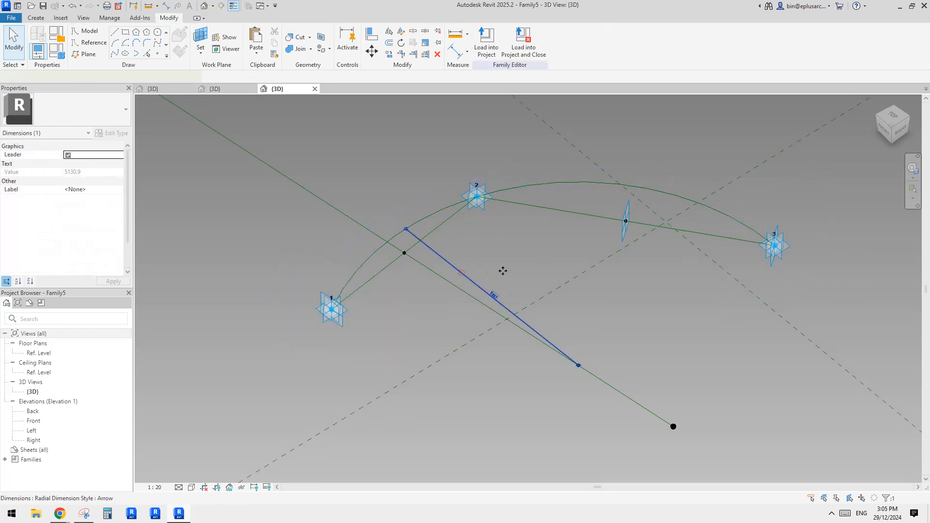
{"action": "left_click", "coordinate": [472, 249]}
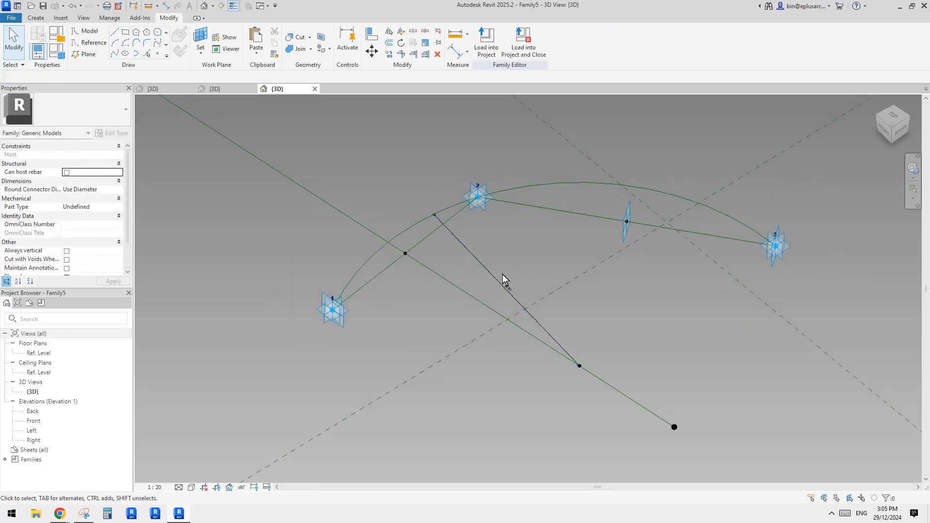
{"action": "middle_click_drag", "start_coordinate": [484, 259], "coordinate": [494, 280]}
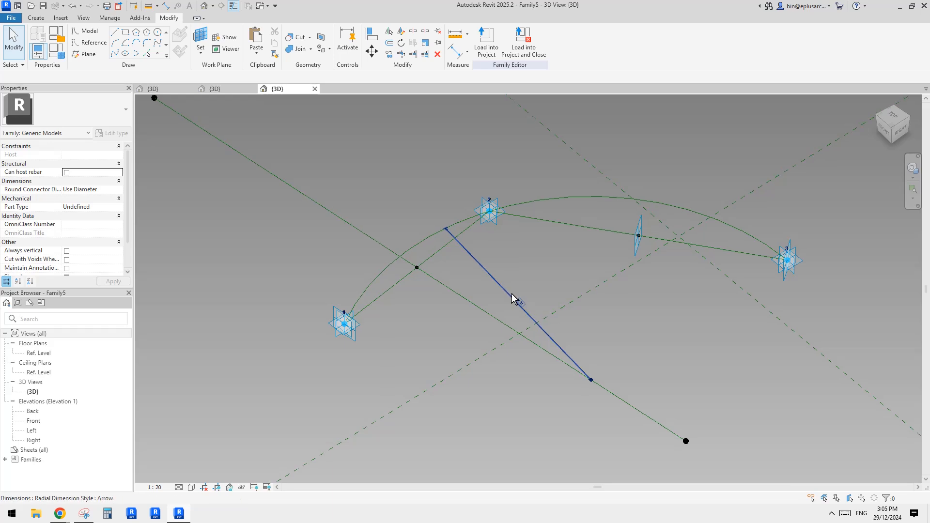
{"action": "left_click", "coordinate": [508, 292]}
{"action": "scroll", "coordinate": [511, 303], "scroll_direction": "down", "scroll_amount": 1}
{"action": "left_click", "coordinate": [499, 292]}
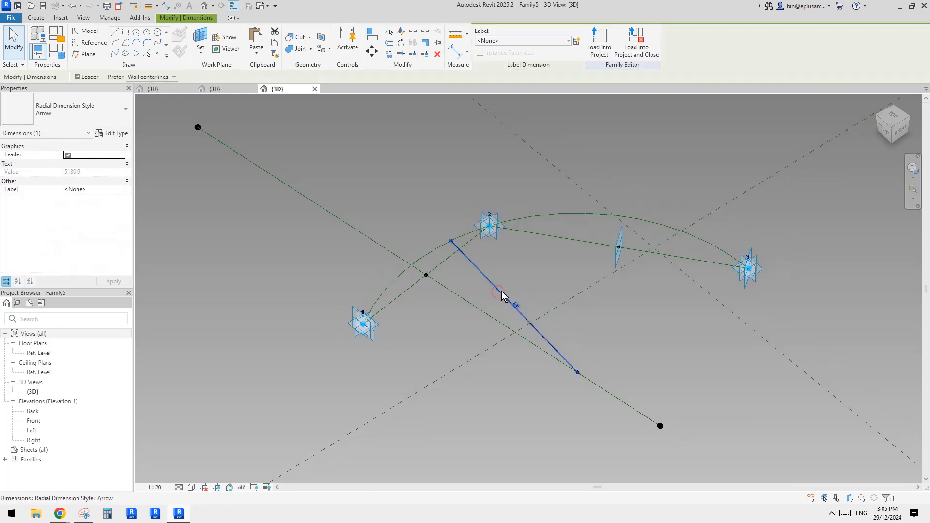
{"action": "middle_click_drag", "start_coordinate": [512, 303], "coordinate": [517, 301]}
{"action": "scroll", "coordinate": [518, 306], "scroll_direction": "down", "scroll_amount": 1}
{"action": "left_click", "coordinate": [461, 318]}
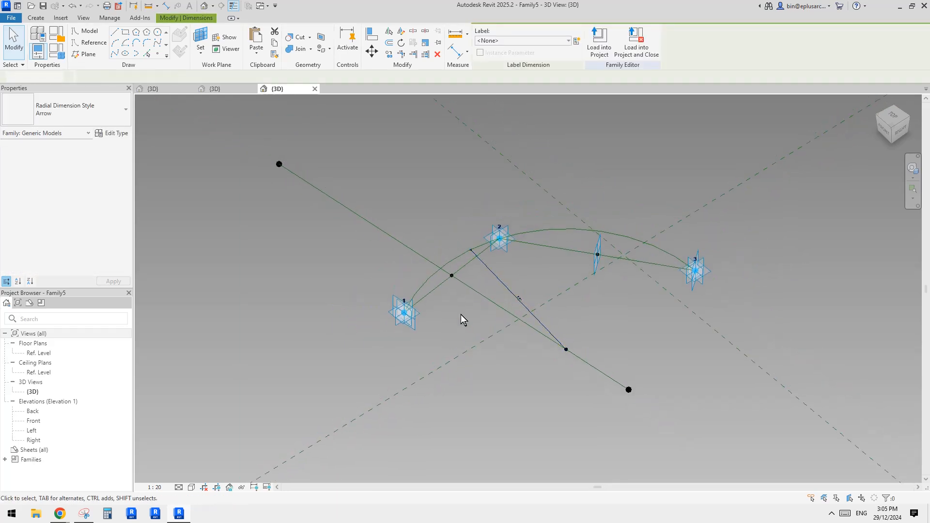
Move adaptive point 1 along its red axis to about 1190 mm from the reference plane and inspect how the arc and radius respond
{"action": "left_click", "coordinate": [405, 310]}
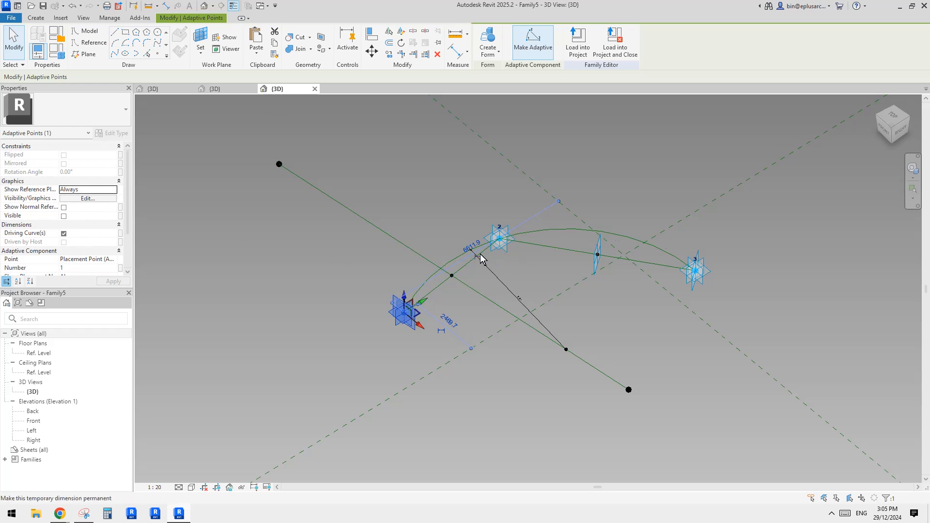
{"action": "scroll", "coordinate": [701, 266], "scroll_direction": "up", "scroll_amount": 1}
{"action": "left_click", "coordinate": [392, 319]}
{"action": "left_click", "coordinate": [313, 335]}
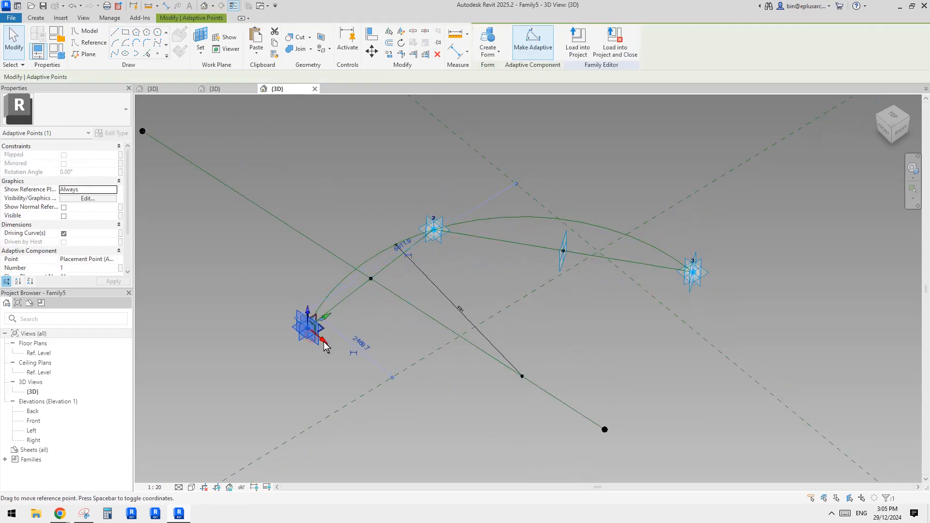
{"action": "left_click_drag", "start_coordinate": [324, 341], "coordinate": [362, 372]}
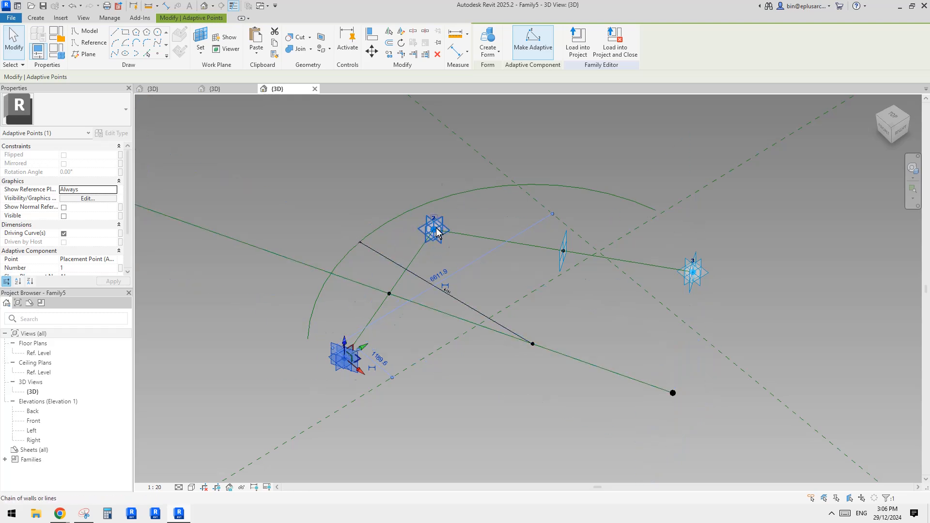
{"action": "scroll", "coordinate": [436, 288], "scroll_direction": "up", "scroll_amount": 1}
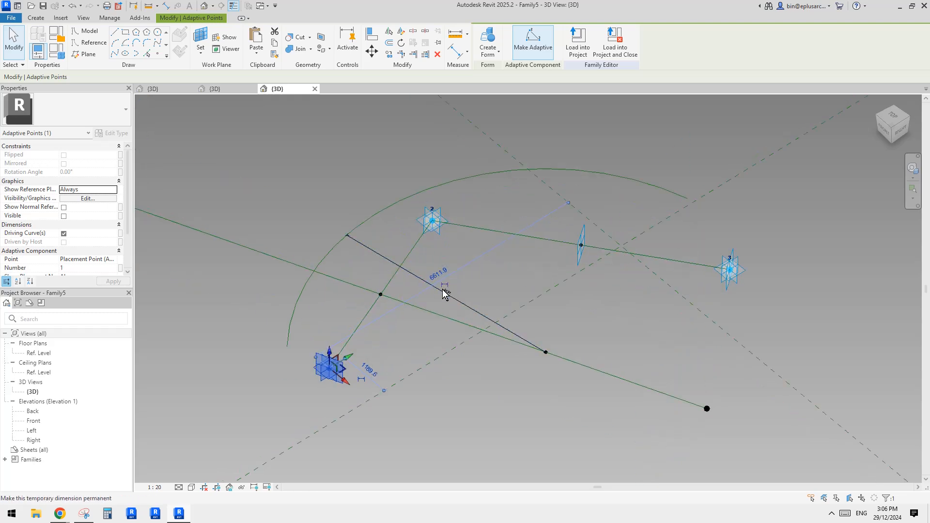
{"action": "scroll", "coordinate": [444, 297], "scroll_direction": "up", "scroll_amount": 1}
{"action": "scroll", "coordinate": [446, 295], "scroll_direction": "up", "scroll_amount": 2}
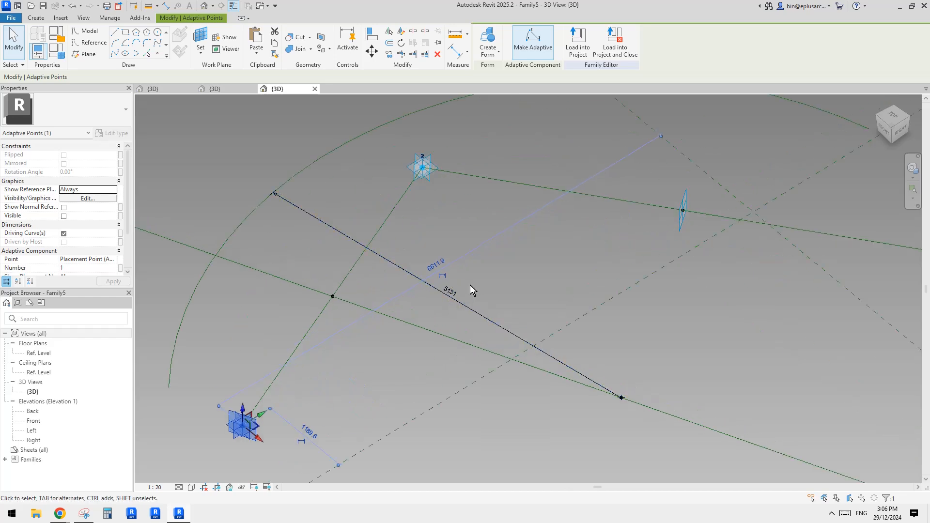
{"action": "scroll", "coordinate": [468, 288], "scroll_direction": "down", "scroll_amount": 6}
Undo the last move of adaptive point 1
{"action": "key", "text": "ctrl+z"}
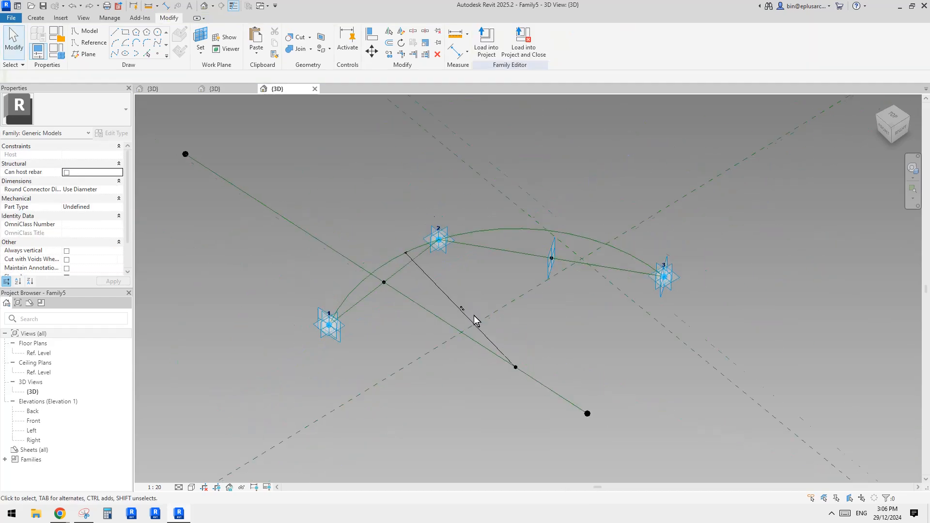
{"action": "middle_click_drag", "start_coordinate": [476, 321], "coordinate": [477, 292]}
{"action": "scroll", "coordinate": [423, 277], "scroll_direction": "up", "scroll_amount": 3}
{"action": "middle_click_drag", "start_coordinate": [464, 224], "coordinate": [456, 280]}
{"action": "scroll", "coordinate": [454, 271], "scroll_direction": "down", "scroll_amount": 1}
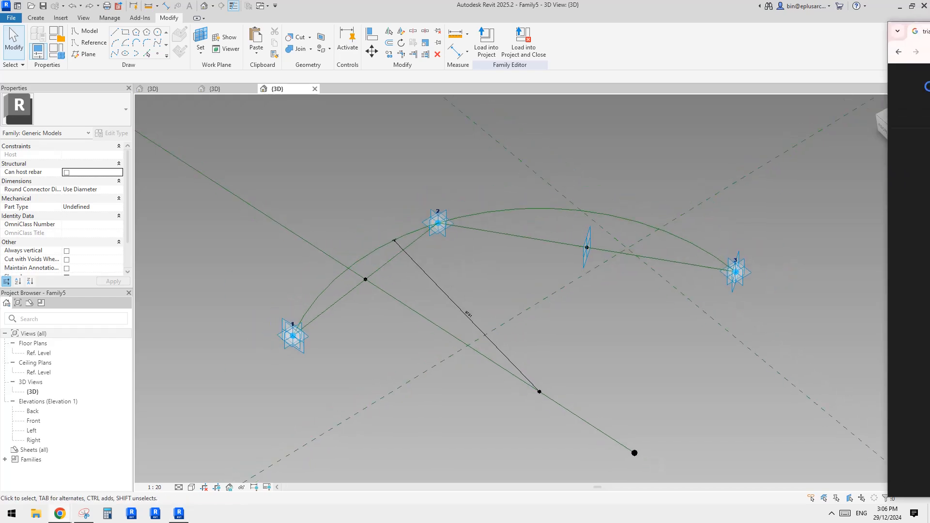
Bring the browser's triangle circumcenter radius search page into view, read the circumradius formula based on the three side lengths, and return to the family
{"action": "left_click_drag", "start_coordinate": [929, 67], "coordinate": [412, 72]}
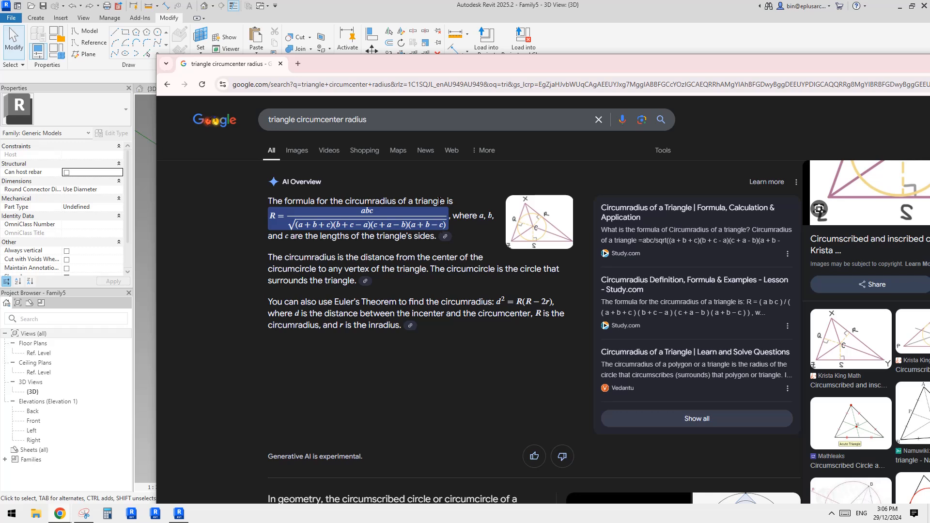
{"action": "left_click_drag", "start_coordinate": [448, 65], "coordinate": [929, 228]}
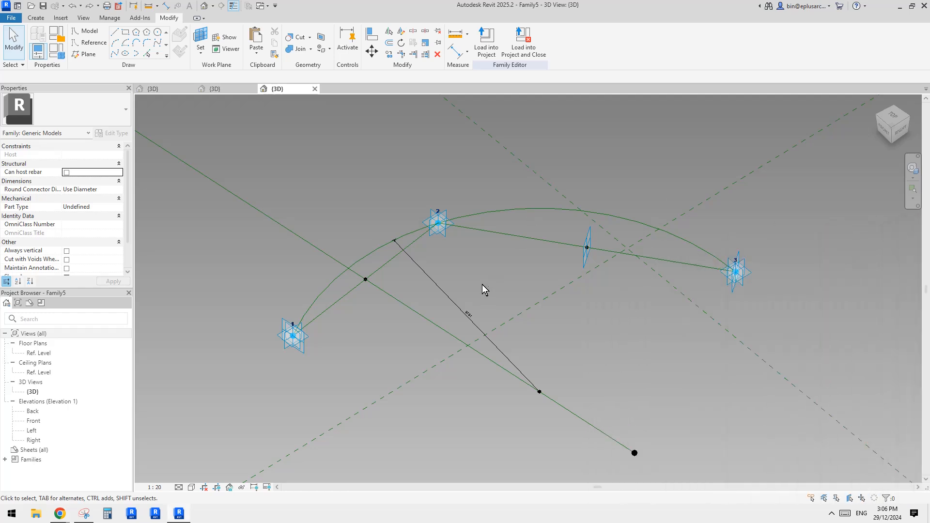
{"action": "mouse_move", "coordinate": [425, 262]}
{"action": "middle_mouse_down"}
{"action": "mouse_move", "coordinate": [407, 269]}
{"action": "mouse_move", "coordinate": [427, 279]}
{"action": "mouse_move", "coordinate": [434, 273]}
{"action": "mouse_move", "coordinate": [422, 257]}
{"action": "middle_mouse_up"}
{"action": "scroll", "coordinate": [376, 297], "scroll_direction": "up", "scroll_amount": 1}
{"action": "scroll", "coordinate": [412, 284], "scroll_direction": "down", "scroll_amount": 1}
{"action": "scroll", "coordinate": [435, 268], "scroll_direction": "up", "scroll_amount": 1}
{"action": "scroll", "coordinate": [431, 261], "scroll_direction": "down", "scroll_amount": 1}
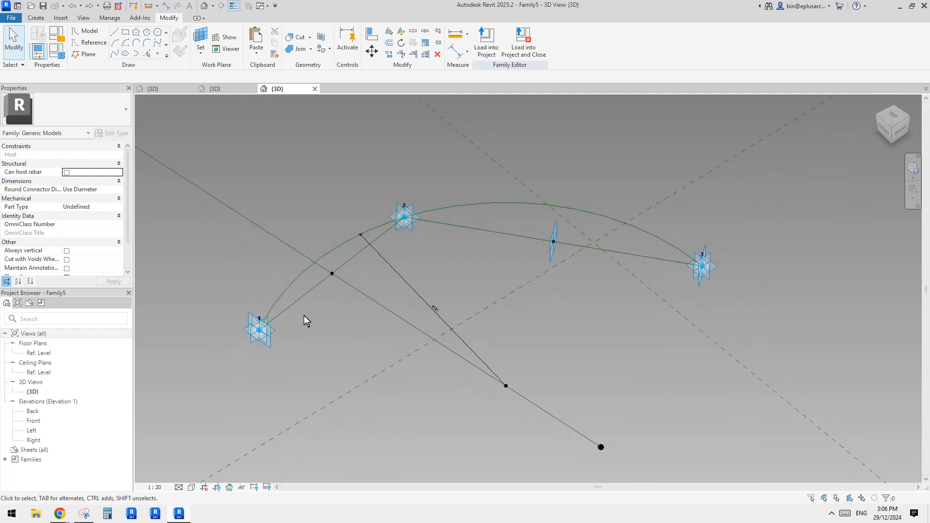
Connect adaptive points 1 and 3 with a spline through points and convert it to a reference line
{"action": "scroll", "coordinate": [275, 330], "scroll_direction": "down", "scroll_amount": 3}
{"action": "key", "text": "Tab"}
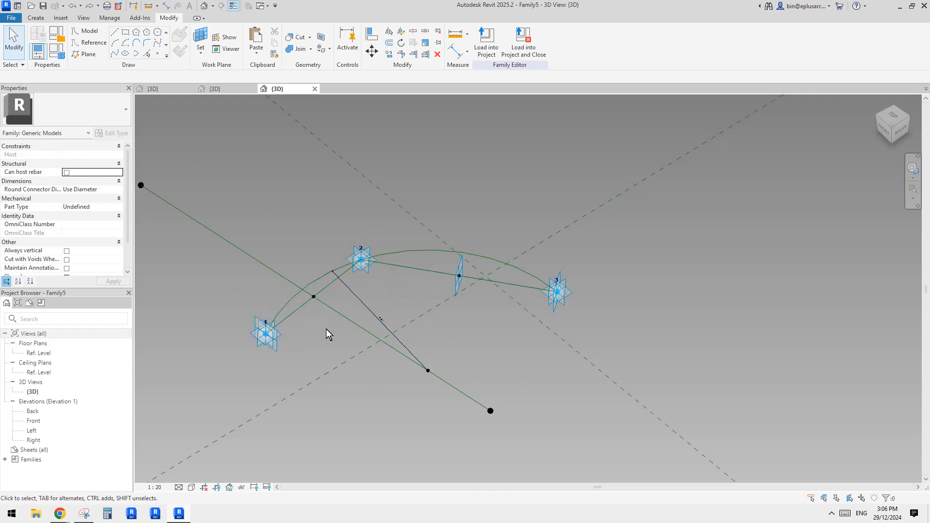
{"action": "left_click", "coordinate": [557, 292]}
{"action": "left_click", "coordinate": [265, 334], "text": "ctrl"}
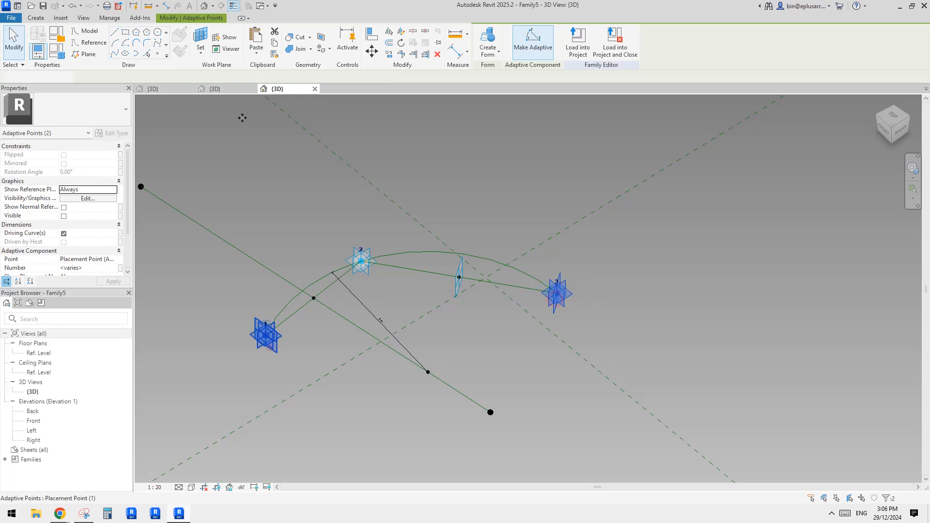
{"action": "left_click", "coordinate": [114, 53]}
{"action": "scroll", "coordinate": [371, 329], "scroll_direction": "up", "scroll_amount": 2}
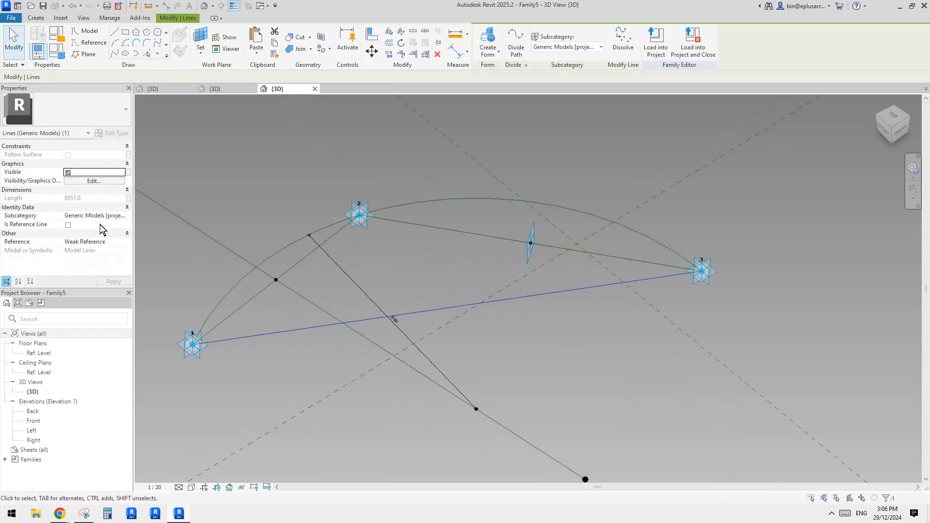
{"action": "left_click", "coordinate": [68, 225]}
{"action": "left_click", "coordinate": [511, 255]}
Set the work plane to the long plane of the reference line between adaptive points 1 and 2
{"action": "scroll", "coordinate": [432, 288], "scroll_direction": "down", "scroll_amount": 2}
{"action": "middle_click_drag", "start_coordinate": [432, 288], "coordinate": [498, 289]}
{"action": "scroll", "coordinate": [498, 290], "scroll_direction": "up", "scroll_amount": 1}
{"action": "middle_click_drag", "start_coordinate": [498, 290], "coordinate": [483, 295], "text": "shift"}
{"action": "mouse_move", "coordinate": [487, 243]}
{"action": "middle_mouse_down"}
{"action": "mouse_move", "coordinate": [476, 252]}
{"action": "mouse_move", "coordinate": [497, 249]}
{"action": "middle_mouse_up"}
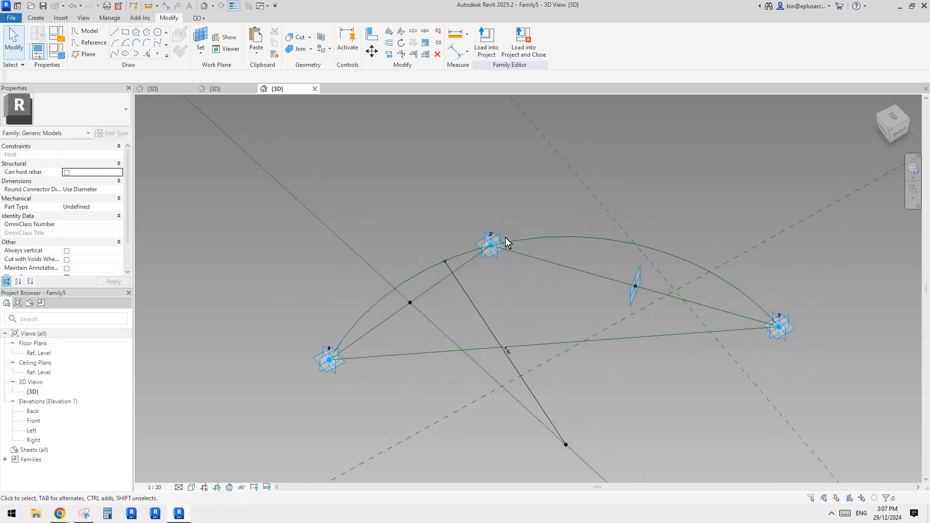
{"action": "scroll", "coordinate": [453, 247], "scroll_direction": "up", "scroll_amount": 1}
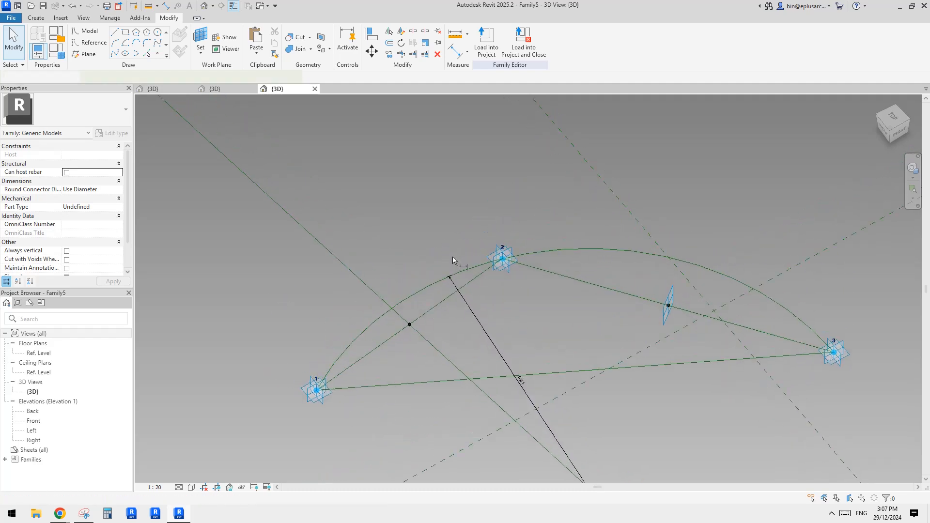
{"action": "key", "text": "d"}
{"action": "key", "text": "i"}
{"action": "key", "text": "Escape"}
{"action": "middle_click_drag", "start_coordinate": [425, 270], "coordinate": [423, 266]}
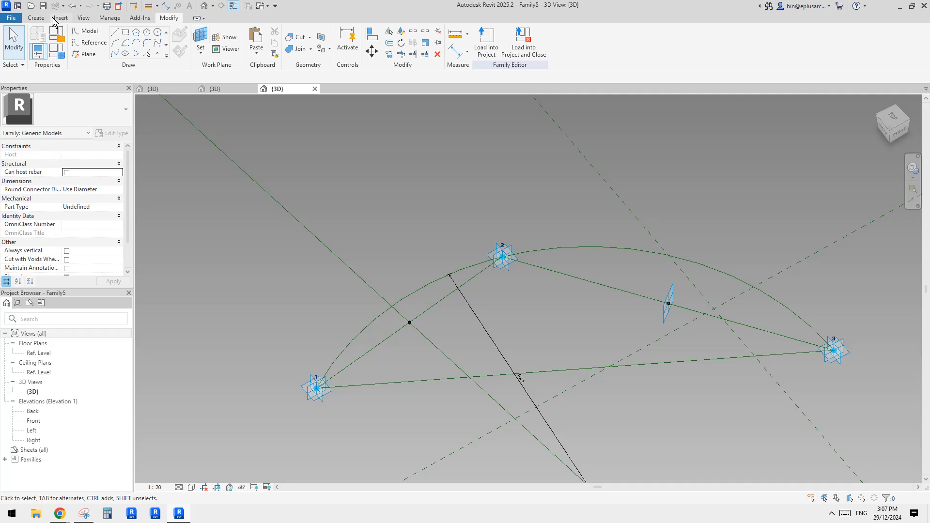
{"action": "left_click", "coordinate": [36, 17]}
{"action": "left_click", "coordinate": [201, 36]}
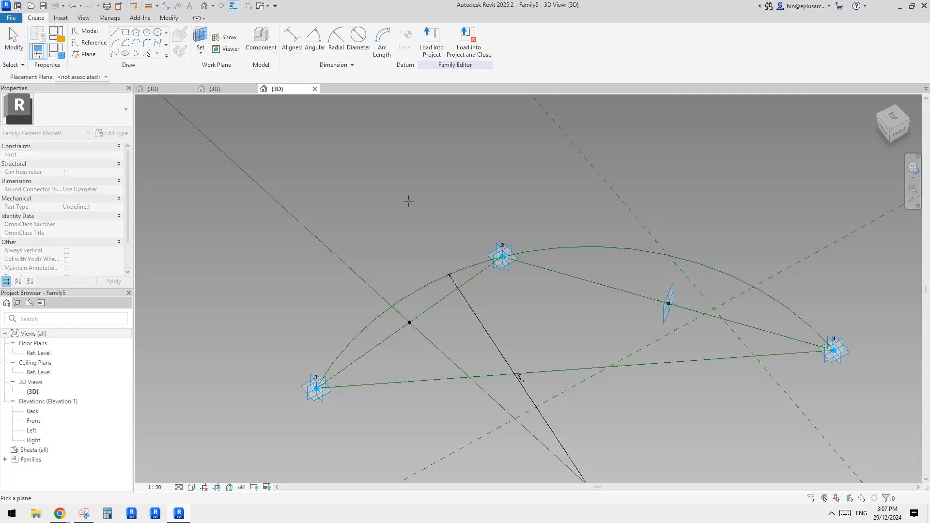
{"action": "middle_click_drag", "start_coordinate": [482, 276], "coordinate": [466, 247]}
{"action": "scroll", "coordinate": [463, 246], "scroll_direction": "up", "scroll_amount": 2}
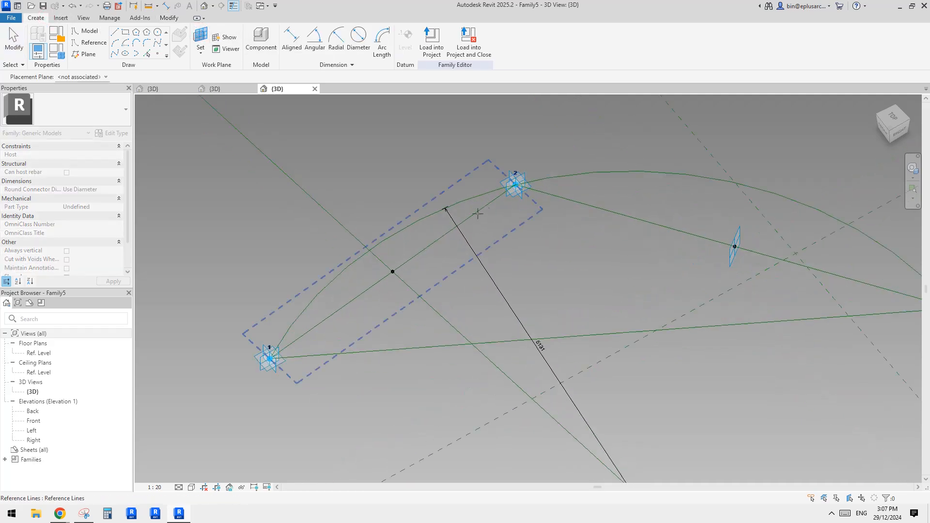
{"action": "left_click", "coordinate": [426, 245]}
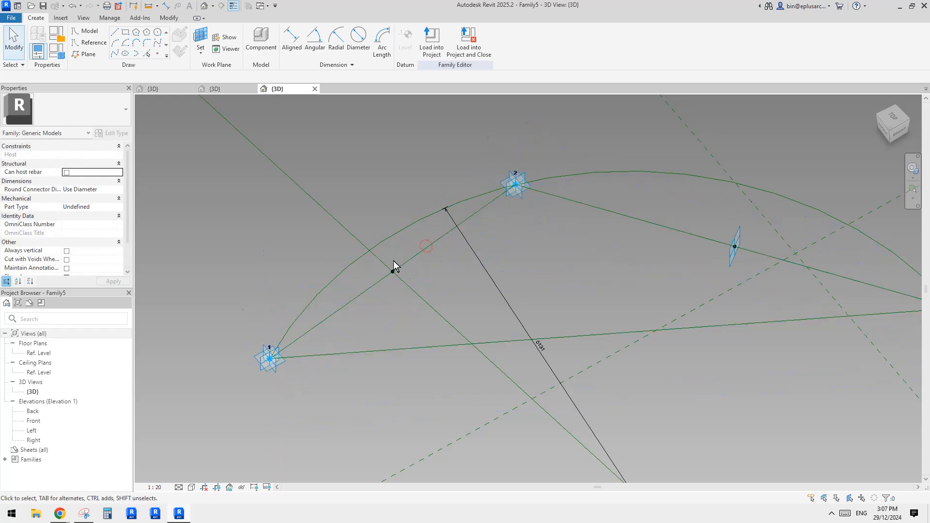
Add an aligned dimension between adaptive points 2 and 1, offset outside the arc
{"action": "middle_click_drag", "start_coordinate": [442, 256], "coordinate": [437, 260]}
{"action": "key", "text": "d"}
{"action": "key", "text": "i"}
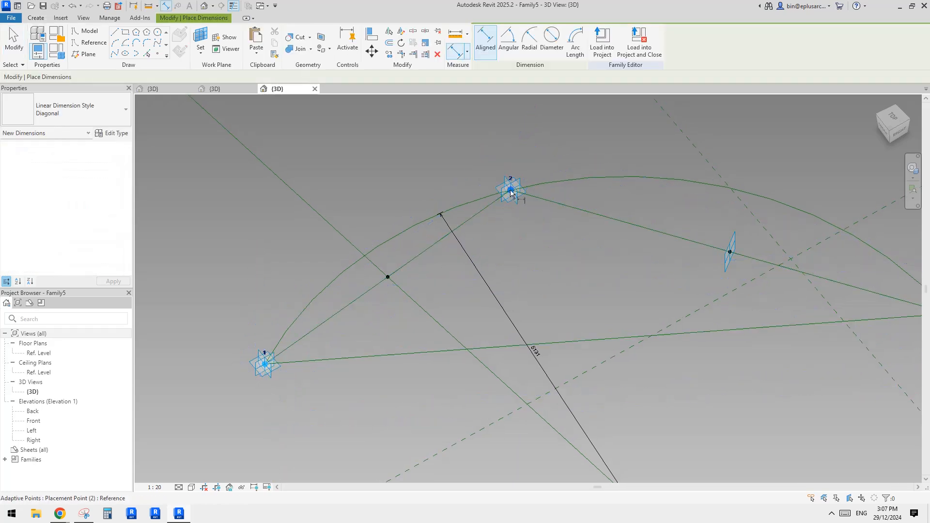
{"action": "left_click", "coordinate": [512, 192]}
{"action": "left_click", "coordinate": [264, 364]}
{"action": "left_click", "coordinate": [321, 216]}
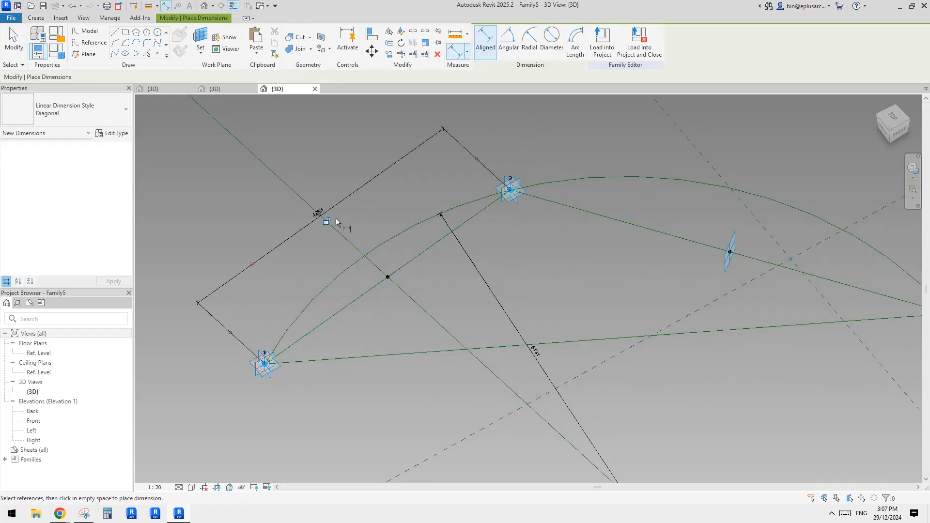
Add an aligned dimension between adaptive points 2 and 3 on the plane of their reference line, offset outside the arc
{"action": "middle_click_drag", "start_coordinate": [474, 223], "coordinate": [423, 228]}
{"action": "left_click", "coordinate": [199, 38]}
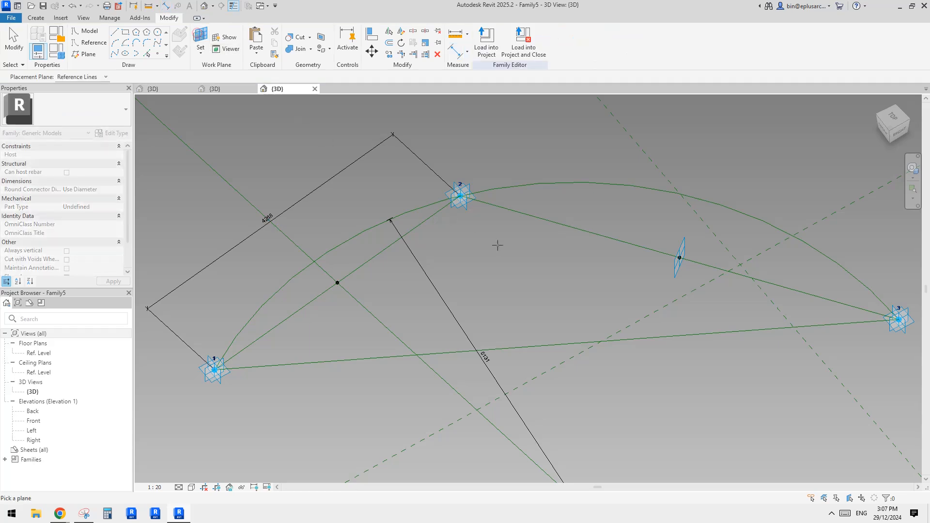
{"action": "key", "text": "Escape"}
{"action": "key", "text": "d"}
{"action": "key", "text": "i"}
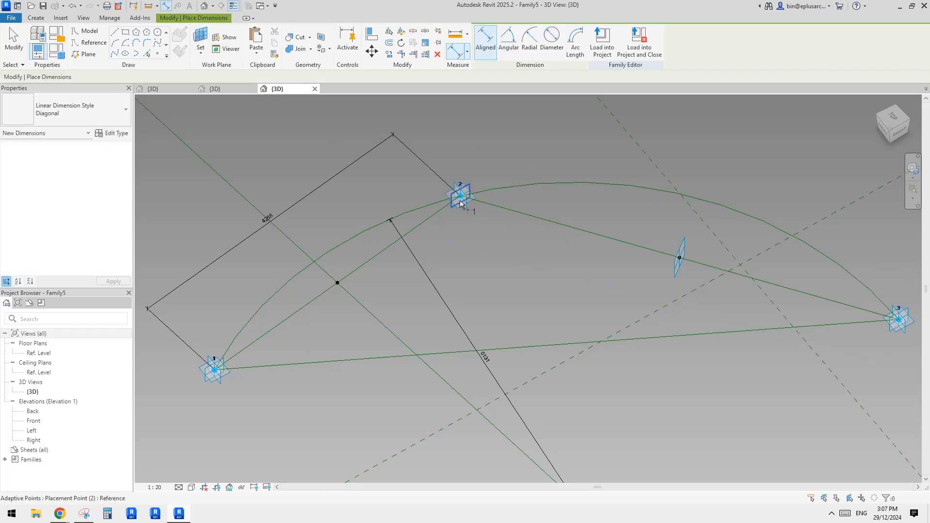
{"action": "left_click", "coordinate": [899, 320]}
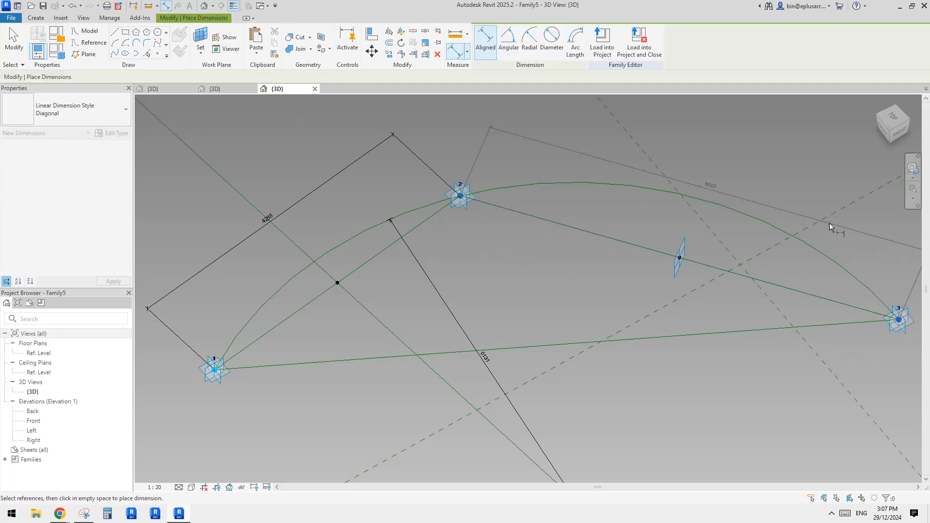
{"action": "left_click", "coordinate": [829, 223]}
Set the work plane on the reference line between adaptive points 1 and 3 and add an aligned dimension between those points
{"action": "middle_click_drag", "start_coordinate": [476, 306], "coordinate": [482, 266]}
{"action": "left_click", "coordinate": [200, 38]}
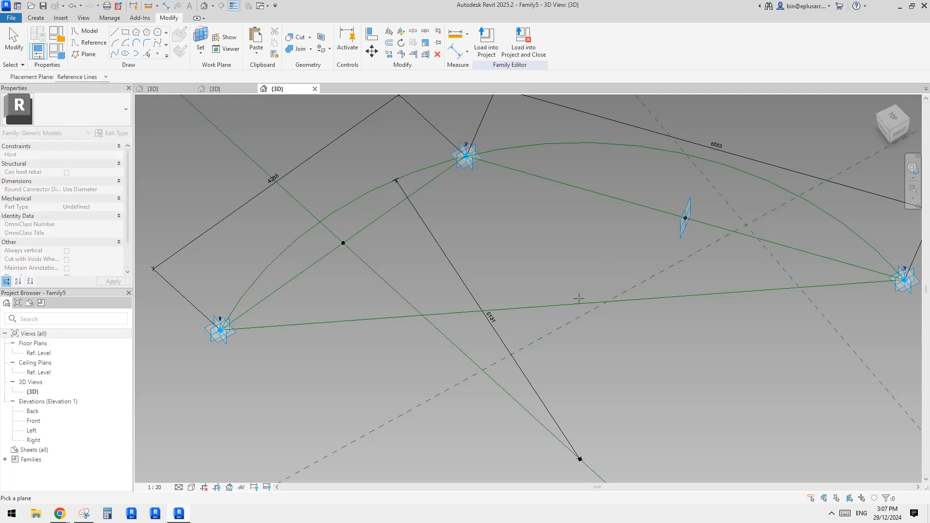
{"action": "key", "text": "d"}
{"action": "key", "text": "i"}
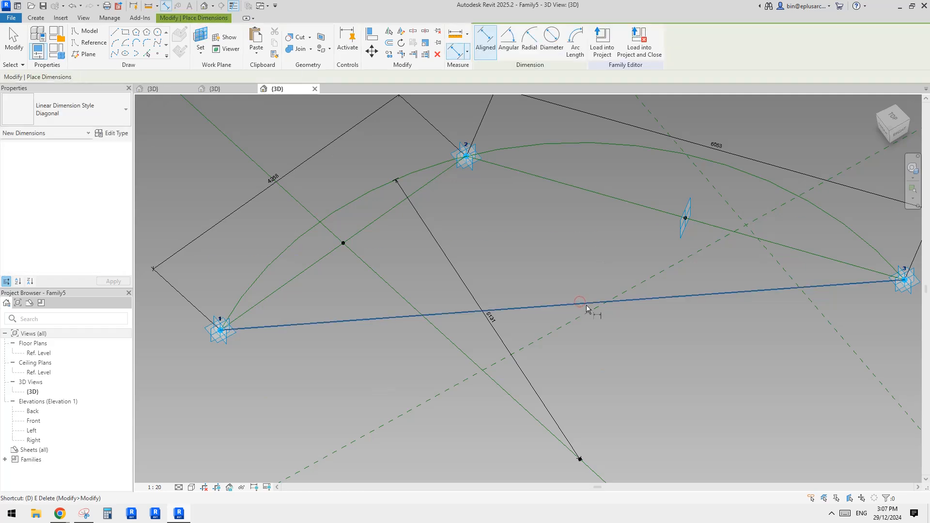
{"action": "left_click", "coordinate": [906, 281]}
{"action": "left_click", "coordinate": [220, 330]}
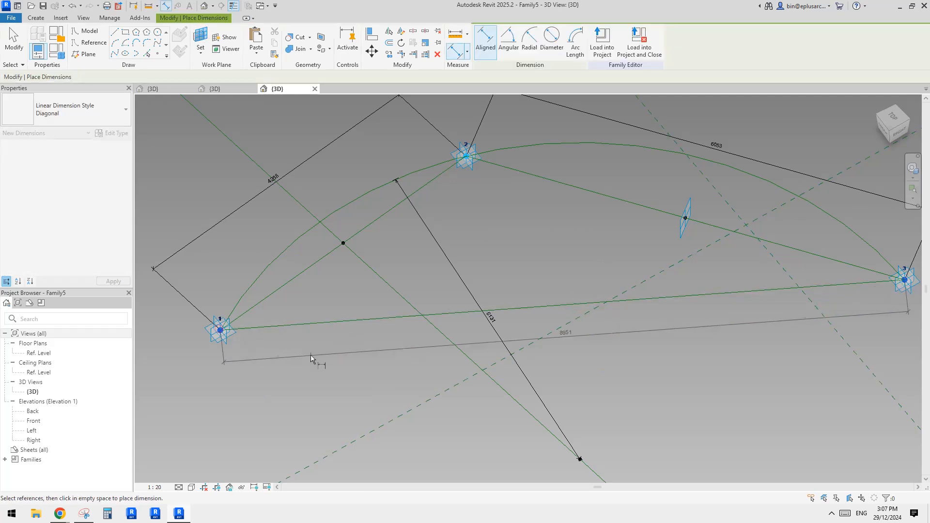
{"action": "left_click", "coordinate": [343, 364]}
{"action": "scroll", "coordinate": [354, 341], "scroll_direction": "down", "scroll_amount": 1}
{"action": "key", "text": "Escape"}
{"action": "key", "text": "Escape"}
Label the dimension between adaptive points 1 and 2 with a new instance reporting parameter named a
{"action": "left_click", "coordinate": [317, 205]}
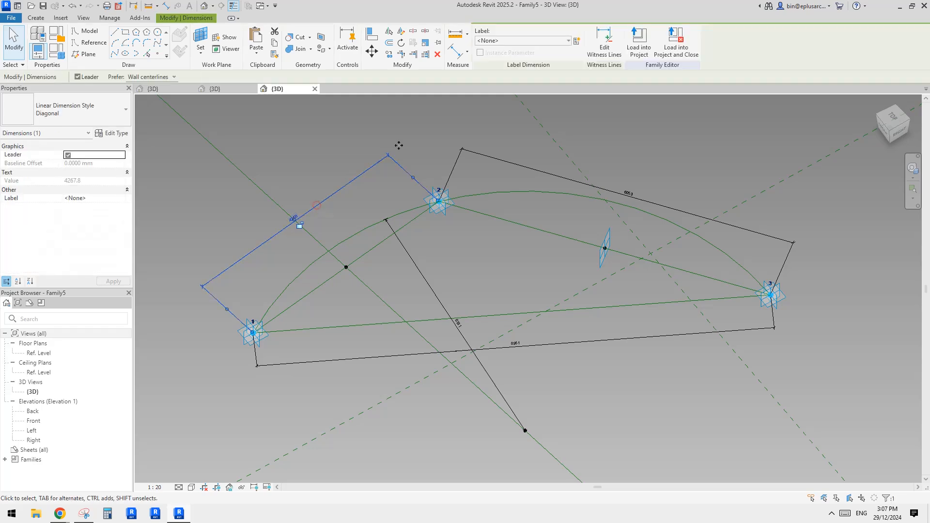
{"action": "left_click", "coordinate": [576, 40]}
{"action": "type", "text": "a"}
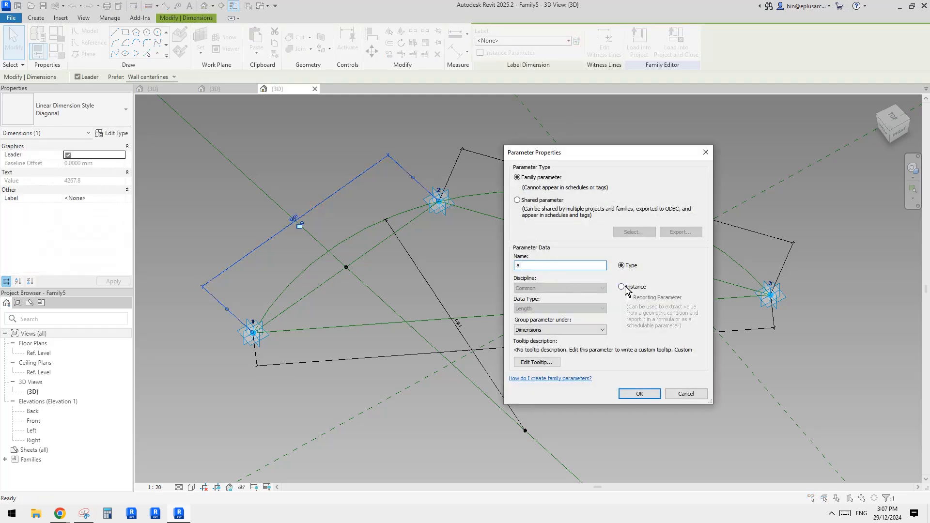
{"action": "left_click", "coordinate": [623, 288]}
{"action": "left_click", "coordinate": [654, 392]}
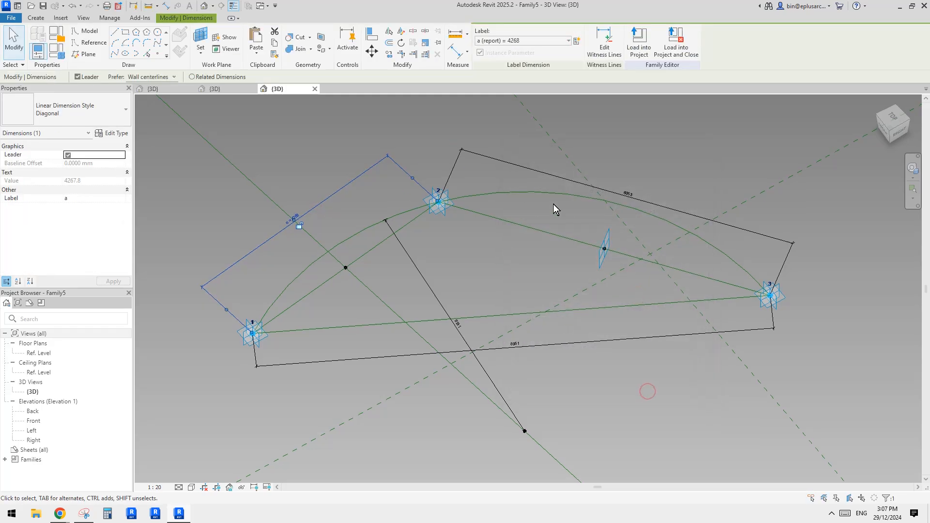
Label the dimension between adaptive points 2 and 3 with a new instance reporting parameter named b
{"action": "left_click", "coordinate": [576, 184]}
{"action": "left_click", "coordinate": [576, 40]}
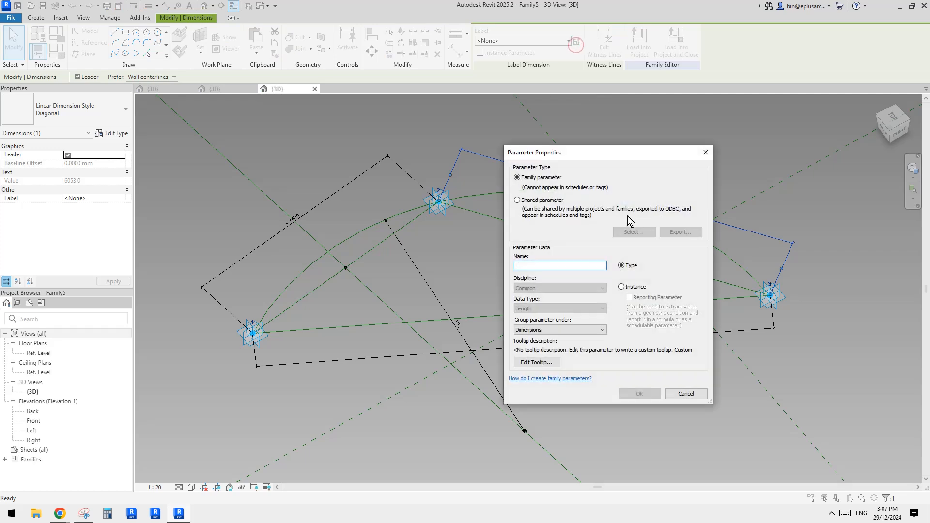
{"action": "left_click", "coordinate": [629, 287]}
{"action": "left_click", "coordinate": [640, 393]}
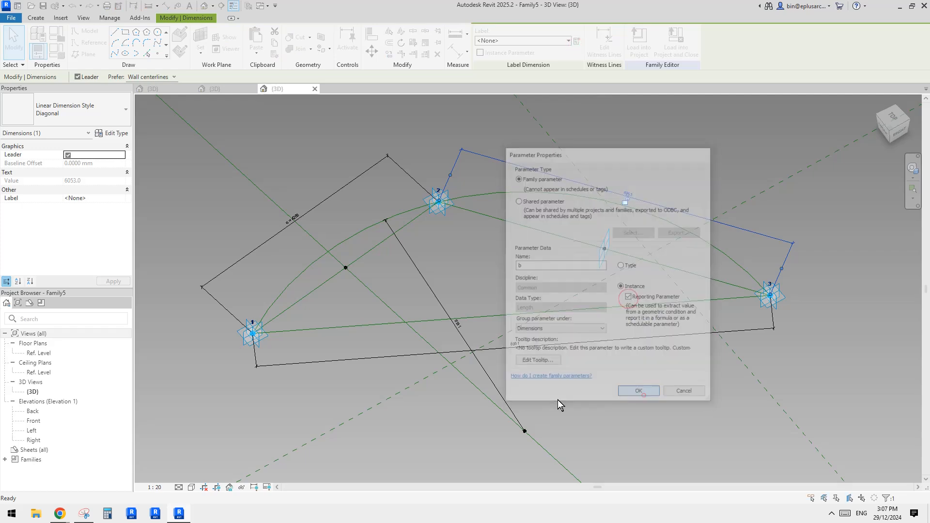
Label the dimension between adaptive points 1 and 3 with a new instance reporting parameter named c
{"action": "left_click", "coordinate": [508, 345]}
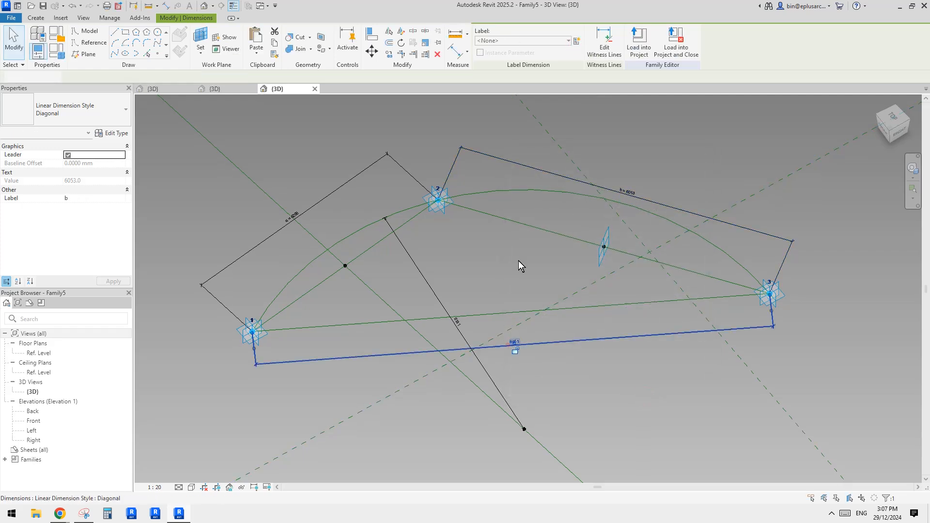
{"action": "left_click", "coordinate": [580, 45]}
{"action": "type", "text": "c"}
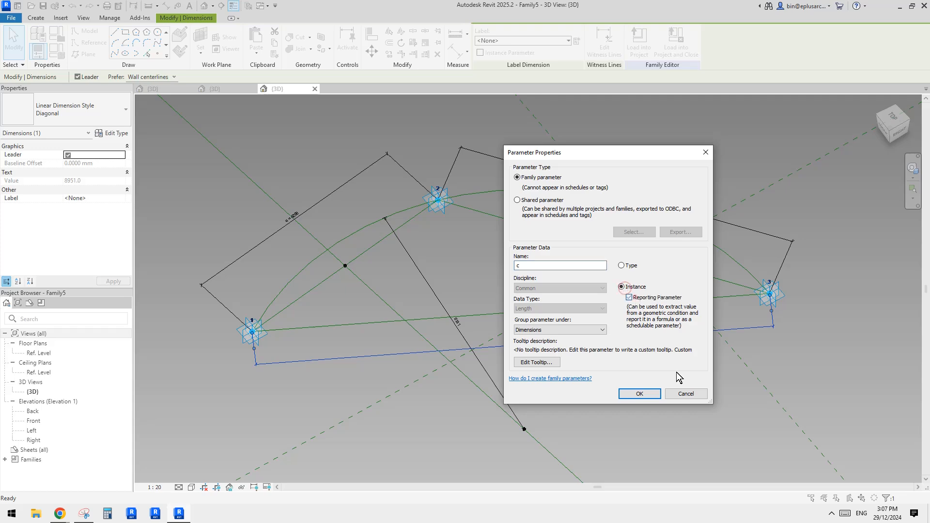
{"action": "left_click", "coordinate": [649, 395]}
{"action": "middle_click_drag", "start_coordinate": [442, 385], "coordinate": [426, 356]}
{"action": "middle_click_drag", "start_coordinate": [407, 264], "coordinate": [470, 285]}
{"action": "key", "text": "Escape"}
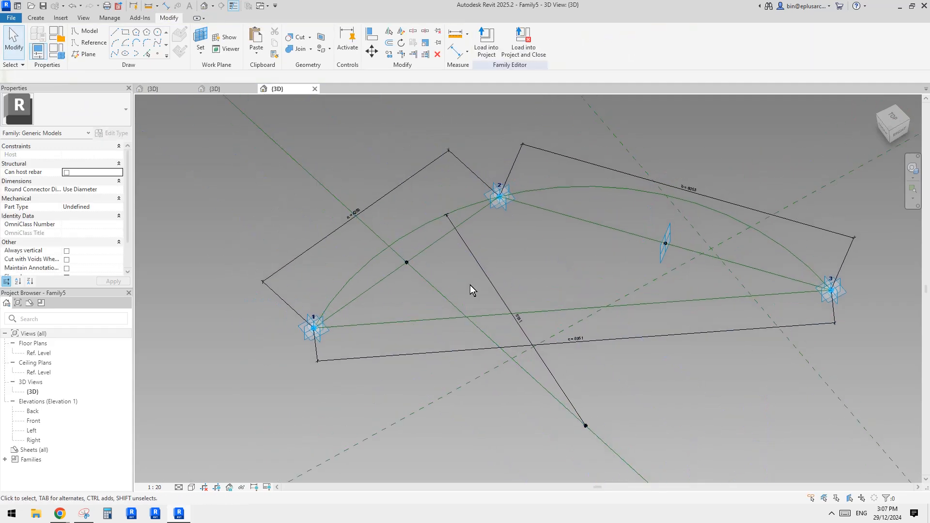
Label the arc's radial dimension with a new non-reporting instance parameter named R
{"action": "scroll", "coordinate": [505, 289], "scroll_direction": "up", "scroll_amount": 1}
{"action": "left_click", "coordinate": [505, 308]}
{"action": "middle_click_drag", "start_coordinate": [504, 313], "coordinate": [494, 303]}
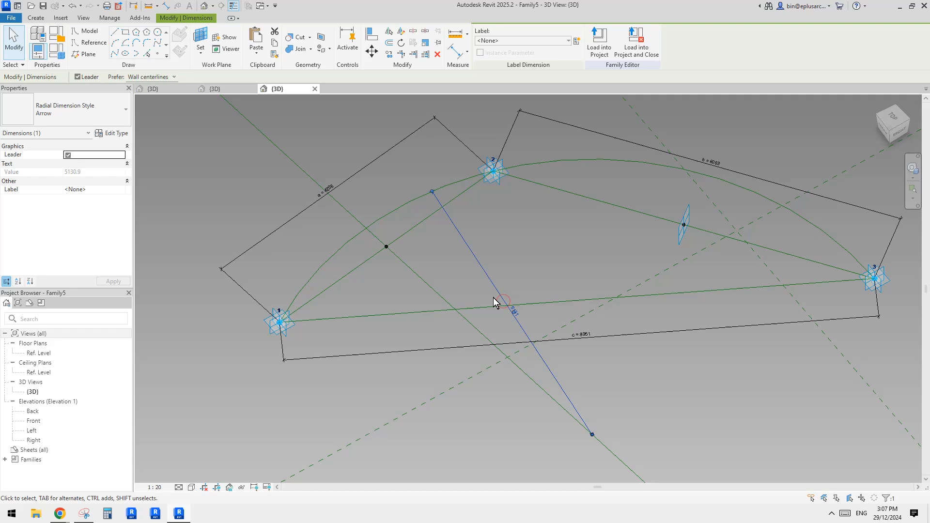
{"action": "left_click", "coordinate": [576, 41]}
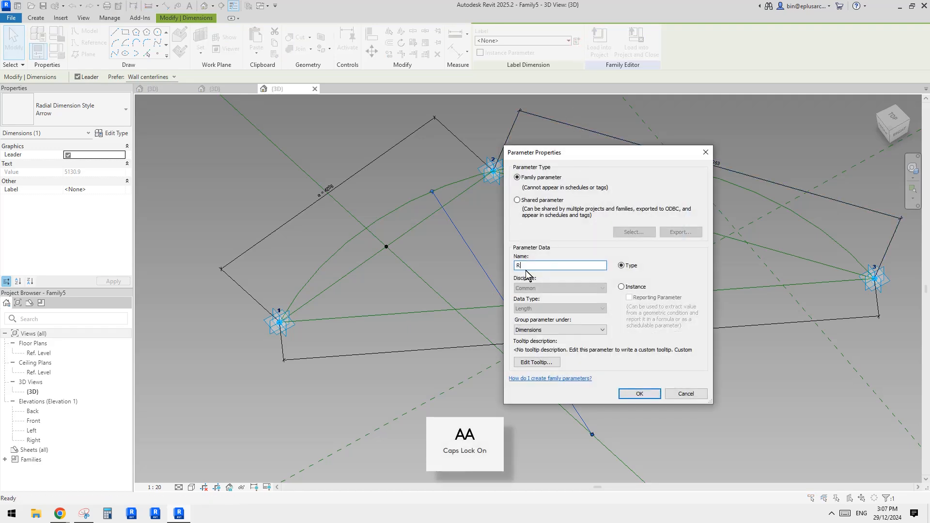
{"action": "key", "text": "Caps_Lock"}
{"action": "left_click", "coordinate": [621, 286]}
{"action": "left_click", "coordinate": [640, 393]}
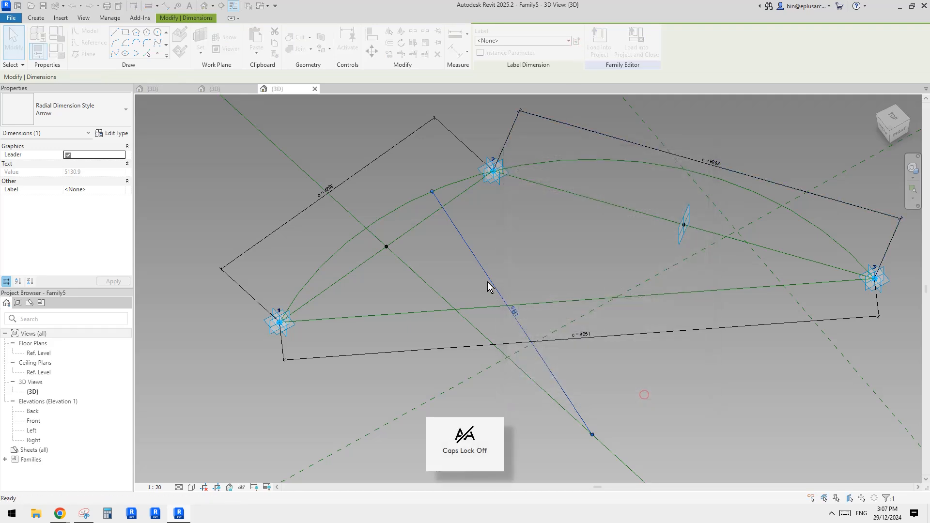
Recheck the circumradius formula in the browser and set R's formula to a*b*c/sqrt((a+b+c)*(b+c-a)*(c+a-b)*(a+b-c)) in the family types
{"action": "middle_click_drag", "start_coordinate": [422, 320], "coordinate": [513, 225], "text": "shift"}
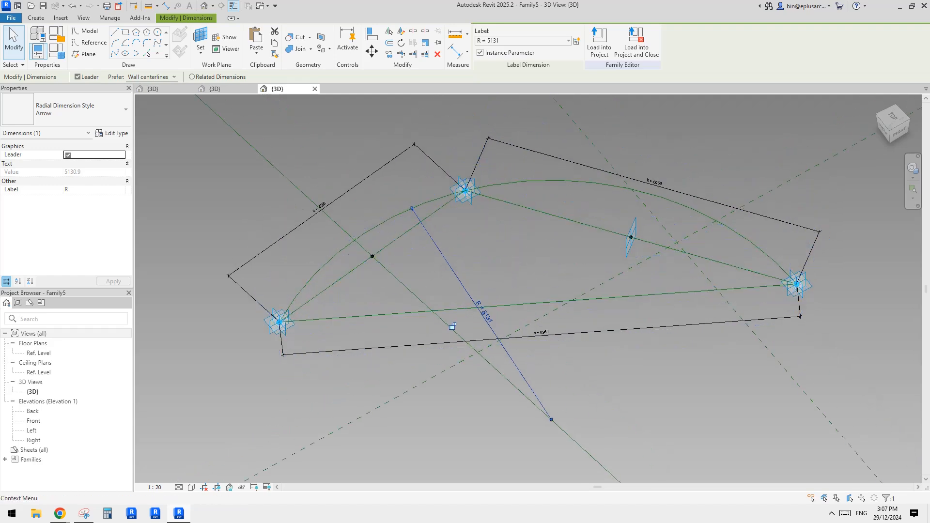
{"action": "left_click_drag", "start_coordinate": [929, 127], "coordinate": [785, 141]}
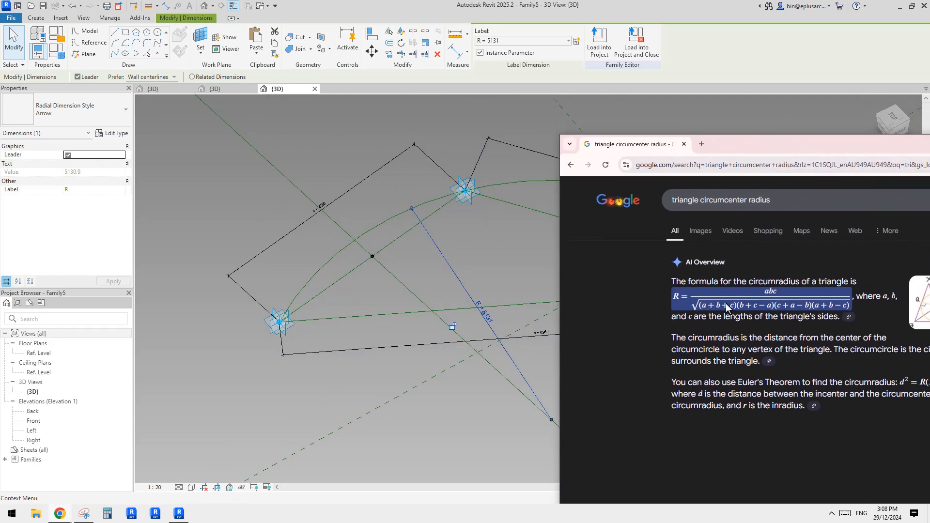
{"action": "left_click_drag", "start_coordinate": [726, 140], "coordinate": [929, 128]}
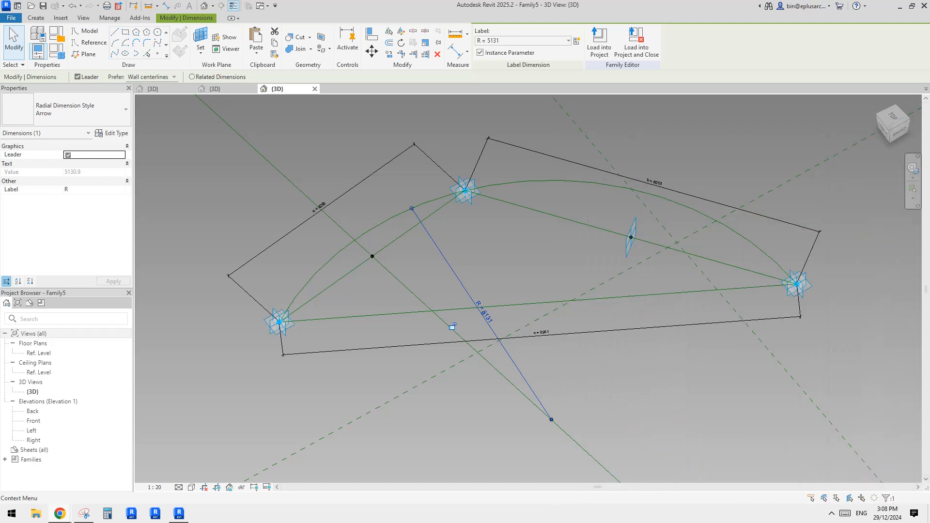
{"action": "left_click", "coordinate": [58, 50]}
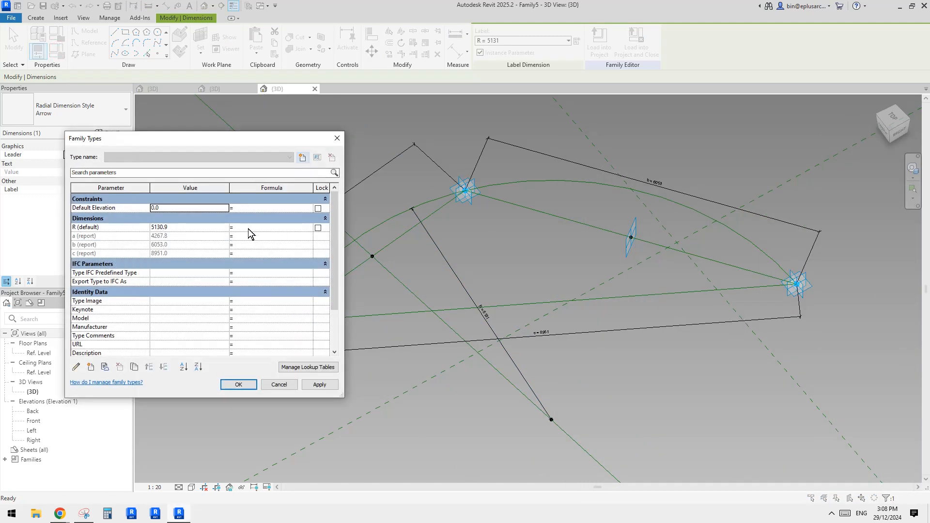
{"action": "left_click", "coordinate": [248, 228]}
{"action": "key", "text": "Caps_Lock"}
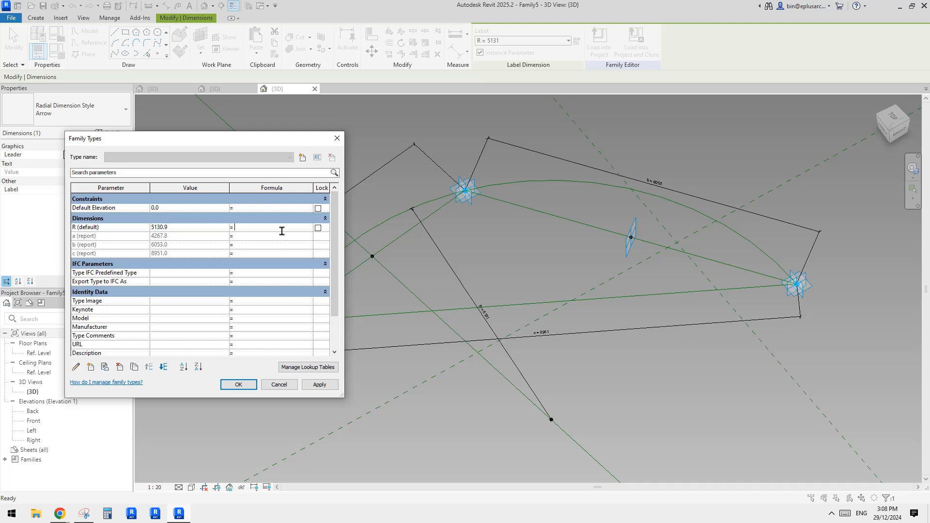
{"action": "key", "text": "Caps_Lock"}
{"action": "type", "text": "a*b"}
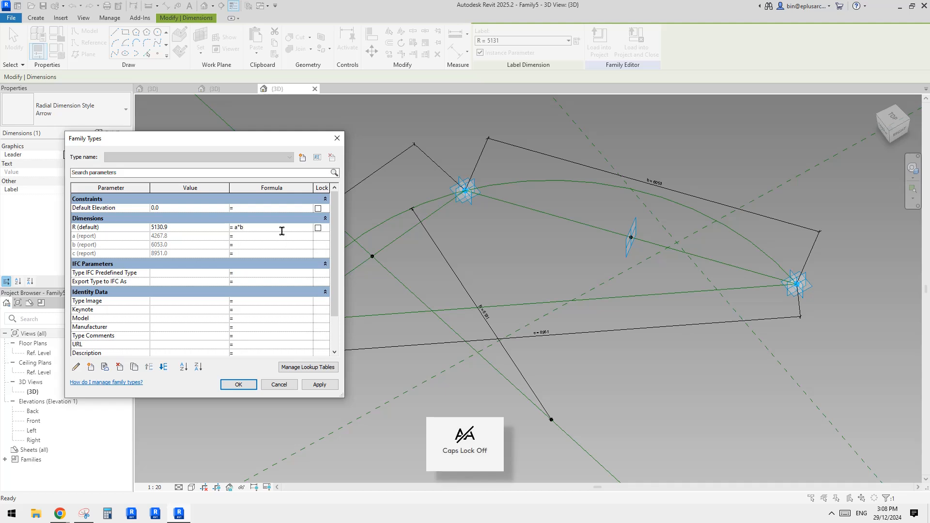
{"action": "type", "text": "*"}
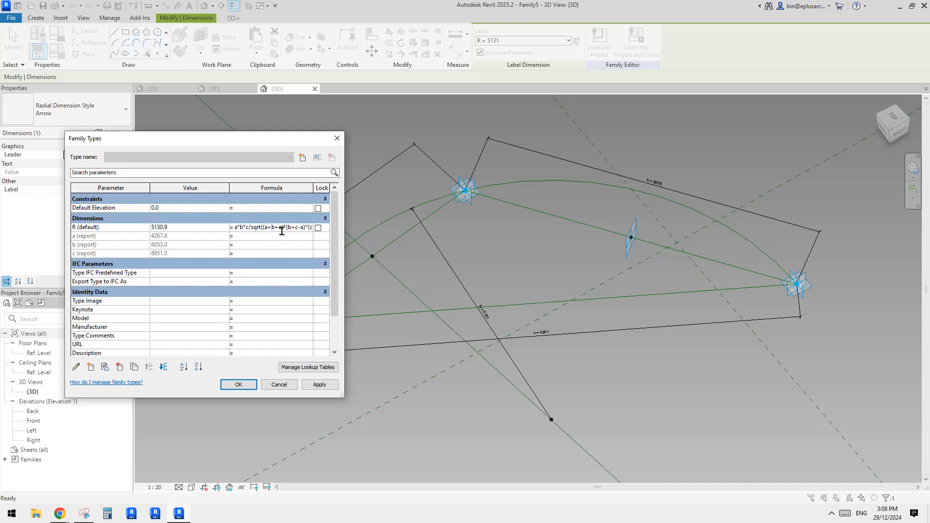
{"action": "type", "text": "+a-b)*(a+b-c))"}
{"action": "left_click", "coordinate": [273, 234]}
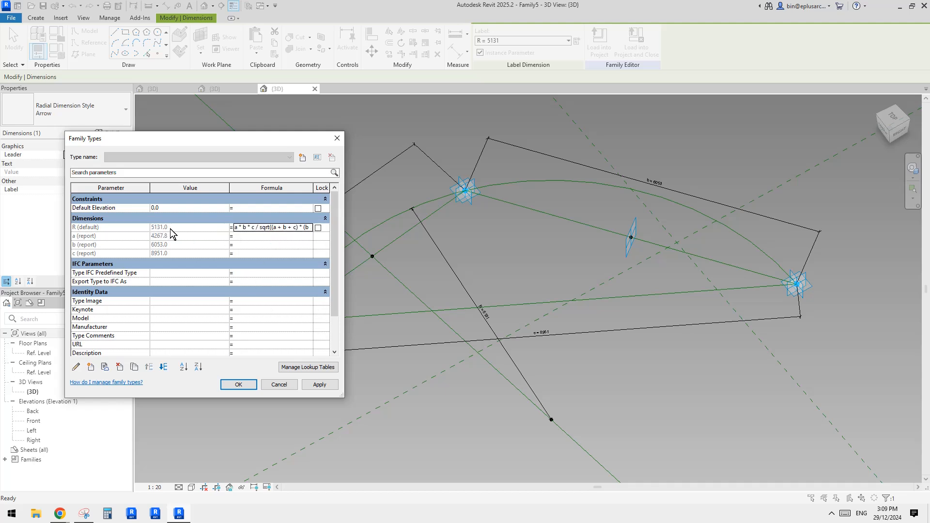
{"action": "left_click", "coordinate": [239, 385]}
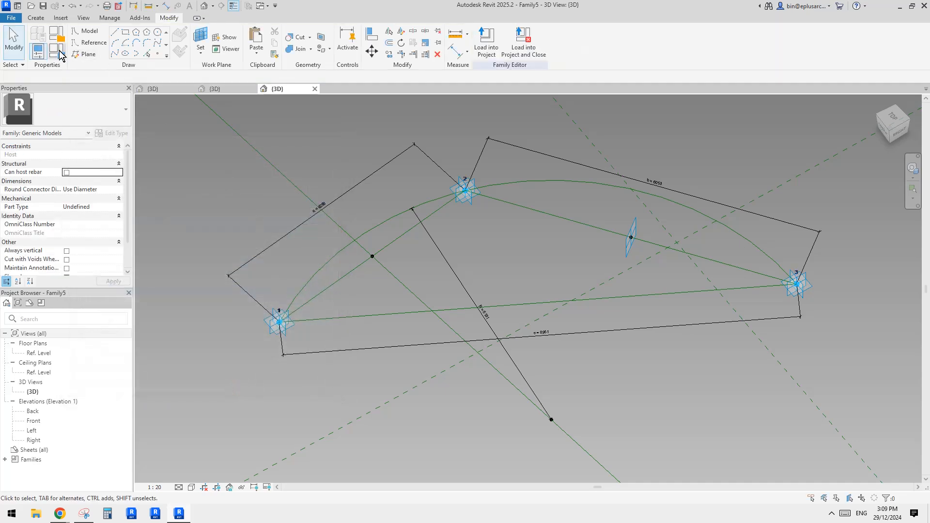
Review parameter R's formula in the family types and inspect the arc's radial dimension in the 3D view
{"action": "left_click", "coordinate": [61, 55]}
{"action": "left_click", "coordinate": [281, 228]}
{"action": "triple_click", "coordinate": [281, 228]}
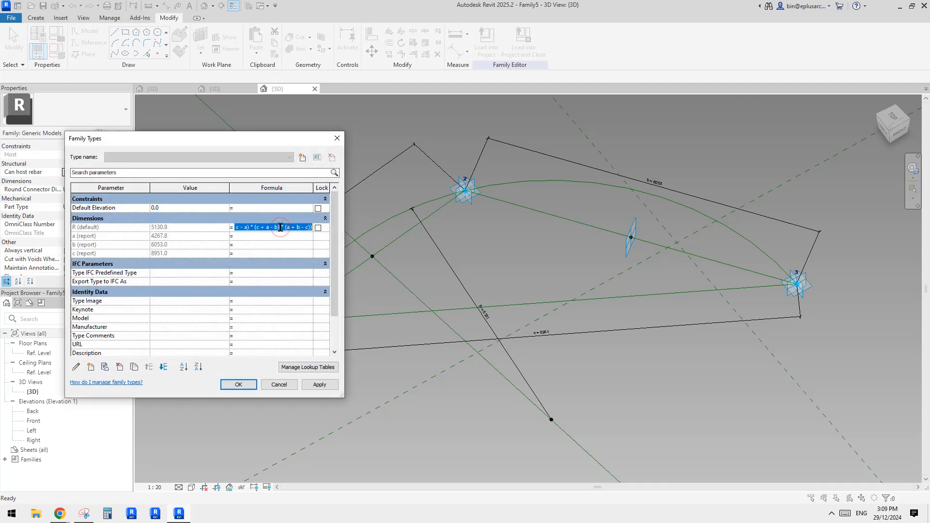
{"action": "left_click", "coordinate": [242, 385]}
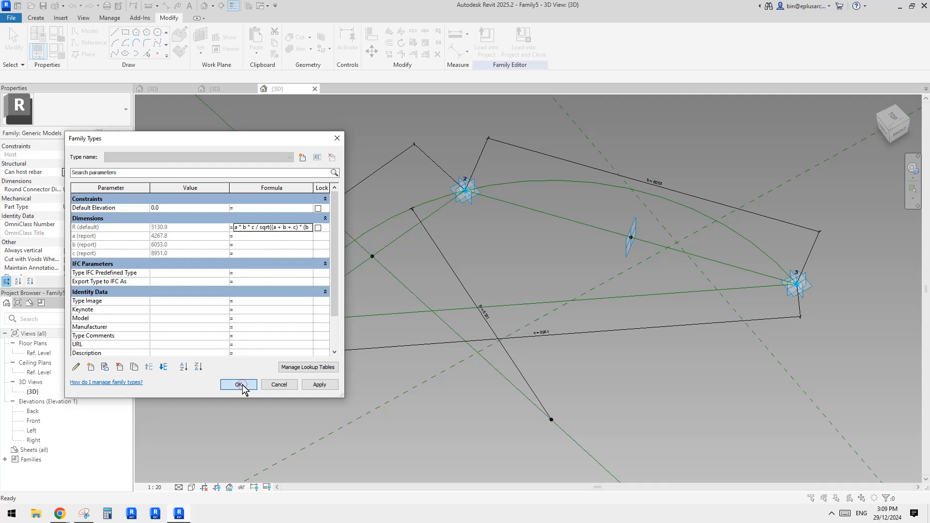
{"action": "middle_click_drag", "start_coordinate": [451, 351], "coordinate": [472, 308]}
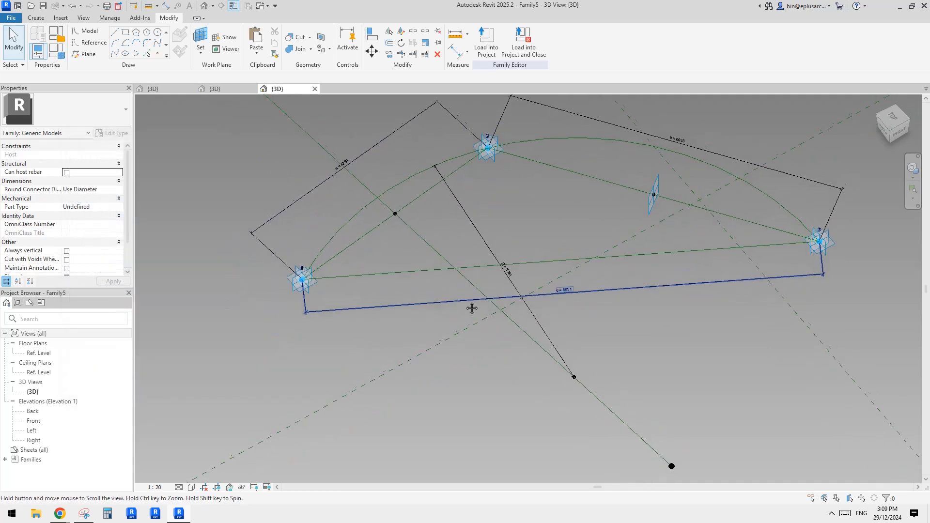
{"action": "middle_click_drag", "start_coordinate": [572, 317], "coordinate": [526, 319]}
{"action": "scroll", "coordinate": [513, 313], "scroll_direction": "up", "scroll_amount": 3}
{"action": "middle_click_drag", "start_coordinate": [506, 321], "coordinate": [503, 328]}
{"action": "scroll", "coordinate": [482, 319], "scroll_direction": "down", "scroll_amount": 1}
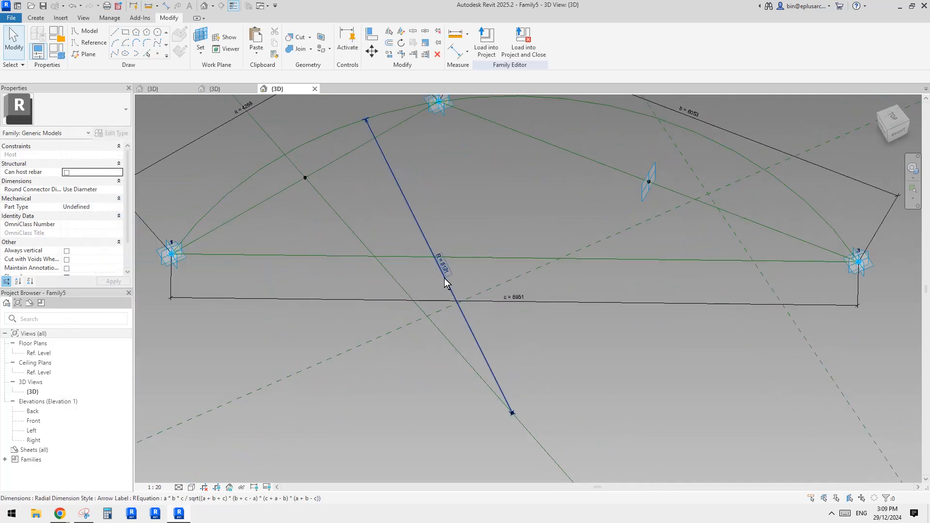
Move adaptive point 1 along its red axis to about 936 mm from the reference plane, and select the arc to check its end against point 3
{"action": "scroll", "coordinate": [444, 278], "scroll_direction": "down", "scroll_amount": 2}
{"action": "left_click", "coordinate": [281, 271]}
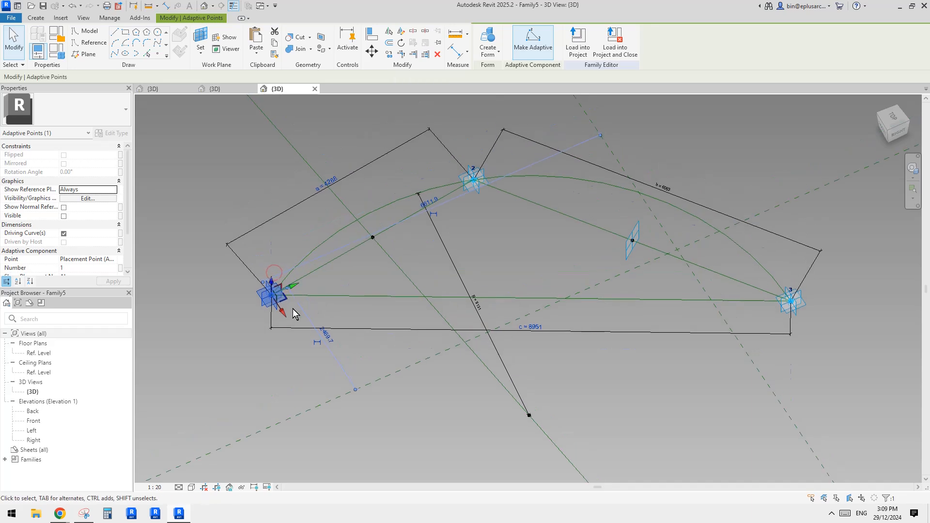
{"action": "left_click_drag", "start_coordinate": [293, 309], "coordinate": [366, 356]}
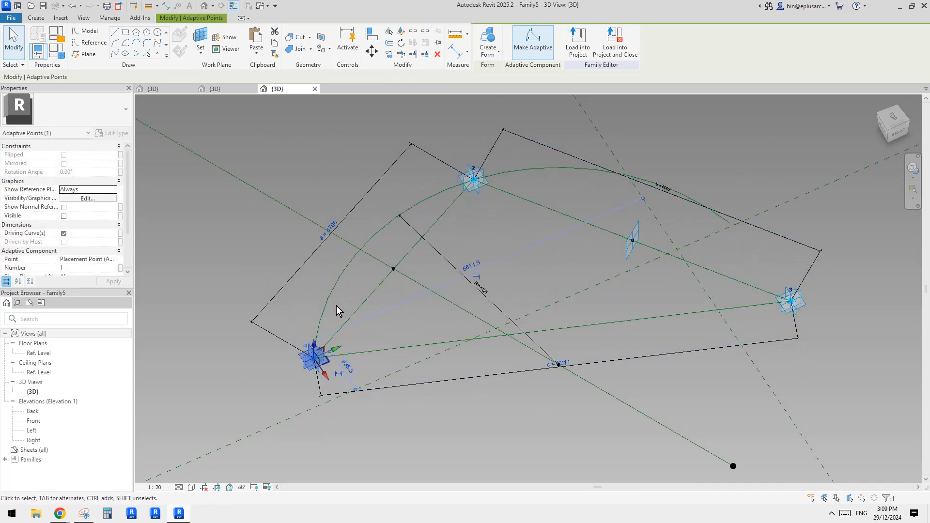
{"action": "middle_click_drag", "start_coordinate": [557, 189], "coordinate": [579, 233], "text": "shift"}
{"action": "left_click", "coordinate": [532, 153]}
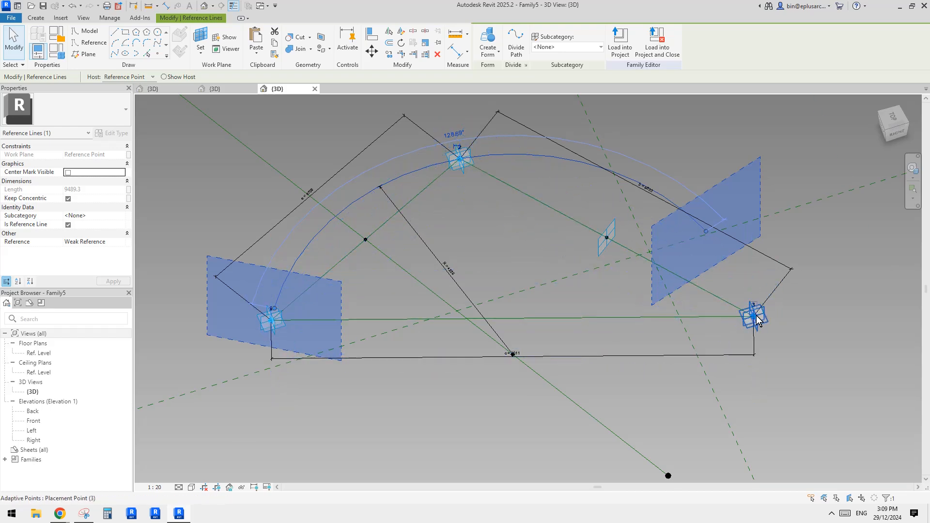
Stretch the arc's end from its loose position to adaptive point 3
{"action": "scroll", "coordinate": [271, 321], "scroll_direction": "up", "scroll_amount": 5}
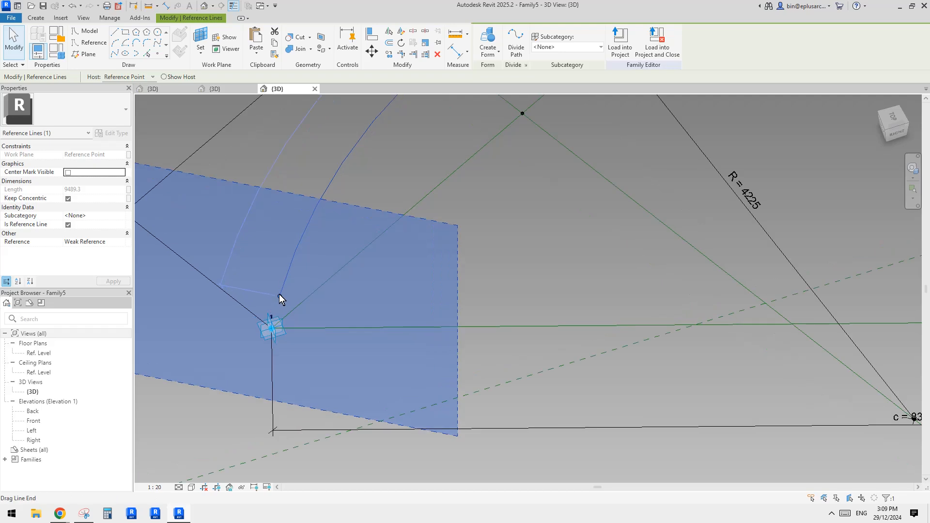
{"action": "scroll", "coordinate": [362, 286], "scroll_direction": "down", "scroll_amount": 5}
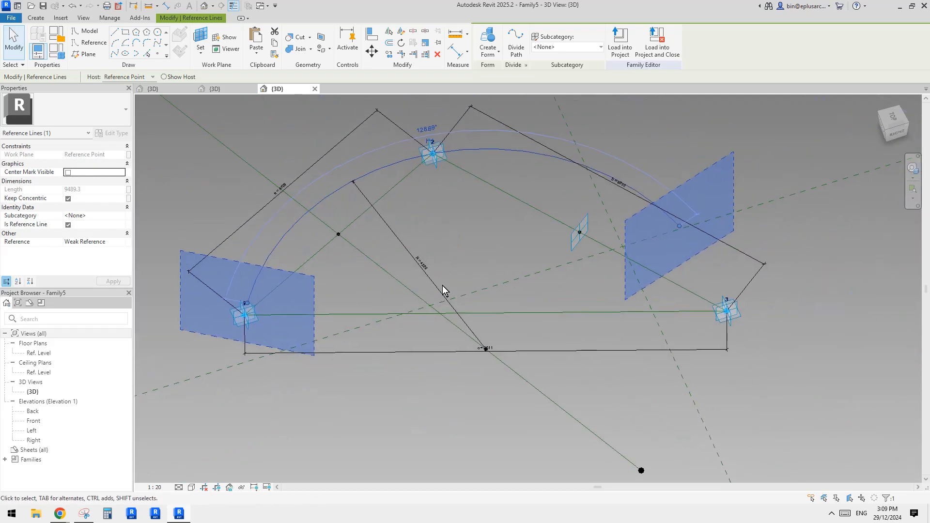
{"action": "scroll", "coordinate": [715, 248], "scroll_direction": "up", "scroll_amount": 4}
{"action": "left_click_drag", "start_coordinate": [729, 225], "coordinate": [812, 375]}
{"action": "scroll", "coordinate": [744, 362], "scroll_direction": "down", "scroll_amount": 2}
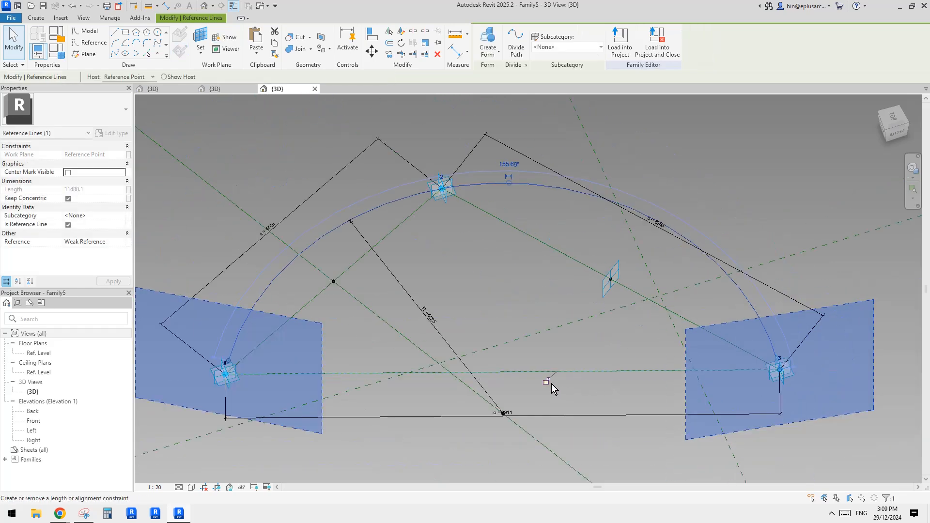
Stretch the arc's other end to adaptive point 1, snapping it to the reference line's endpoint
{"action": "middle_click_drag", "start_coordinate": [561, 392], "coordinate": [548, 345]}
{"action": "left_click", "coordinate": [534, 335]}
{"action": "middle_click_drag", "start_coordinate": [167, 276], "coordinate": [368, 245]}
{"action": "scroll", "coordinate": [368, 246], "scroll_direction": "up", "scroll_amount": 1}
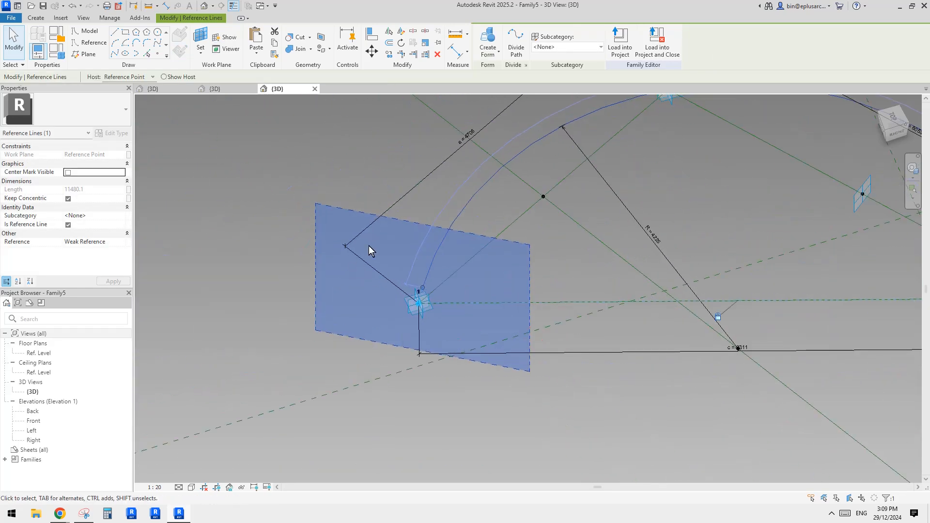
{"action": "scroll", "coordinate": [433, 294], "scroll_direction": "up", "scroll_amount": 1}
{"action": "key", "text": "c"}
{"action": "key", "text": "s"}
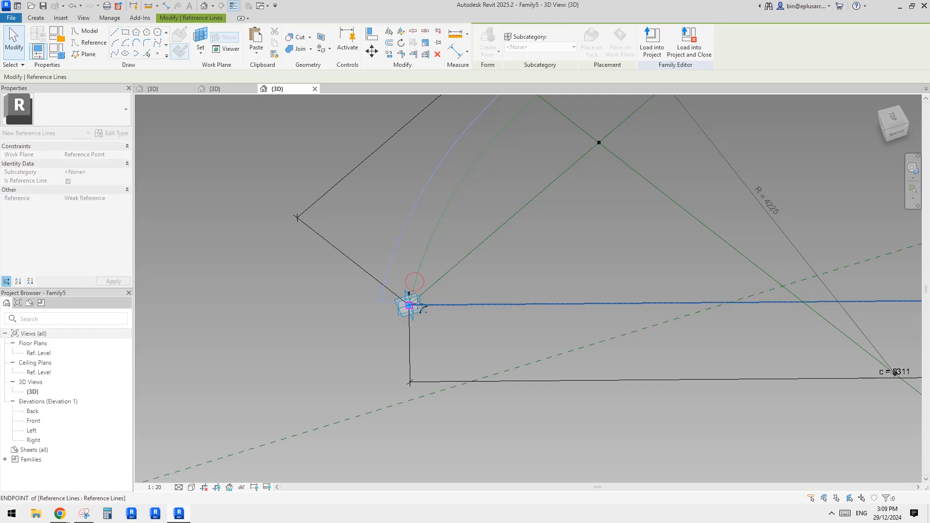
{"action": "left_click_drag", "start_coordinate": [415, 305], "coordinate": [409, 305]}
{"action": "scroll", "coordinate": [506, 315], "scroll_direction": "down", "scroll_amount": 2}
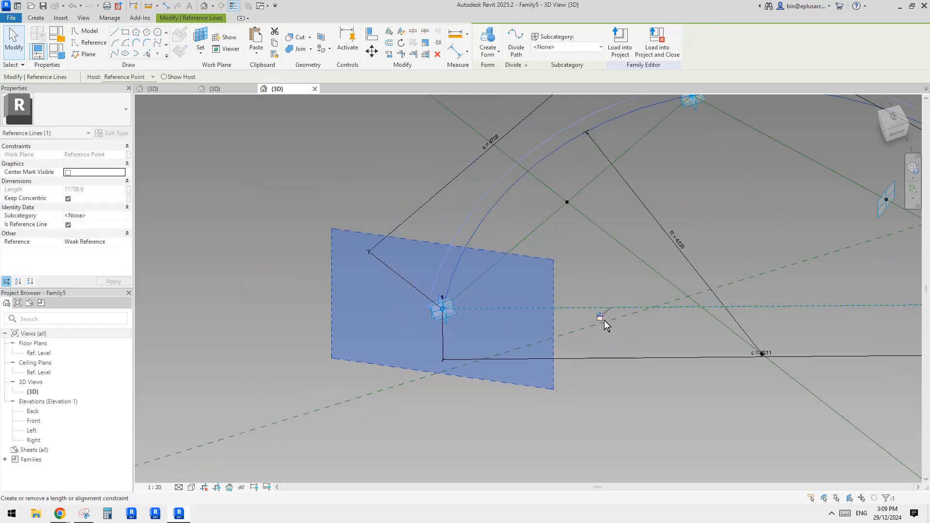
{"action": "scroll", "coordinate": [602, 320], "scroll_direction": "down", "scroll_amount": 2}
{"action": "middle_click_drag", "start_coordinate": [572, 318], "coordinate": [429, 315]}
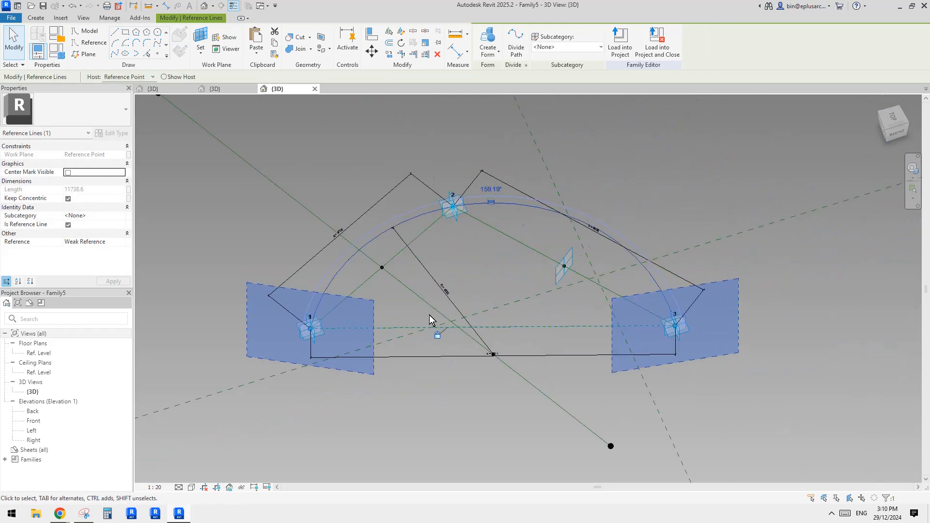
Try to move adaptive point 1 along its green axis to flex the arc
{"action": "key", "text": "Escape"}
{"action": "left_click", "coordinate": [305, 334]}
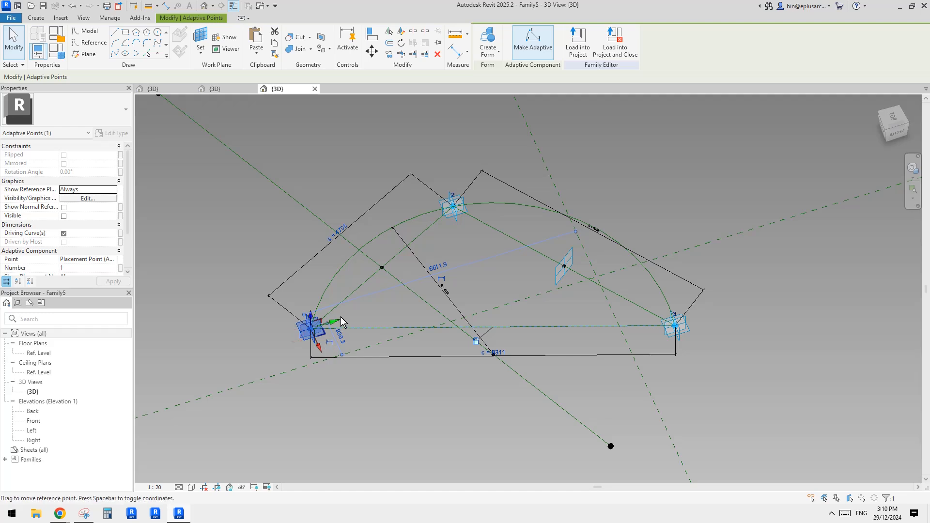
{"action": "left_click_drag", "start_coordinate": [342, 321], "coordinate": [377, 312]}
{"action": "left_click", "coordinate": [899, 490]}
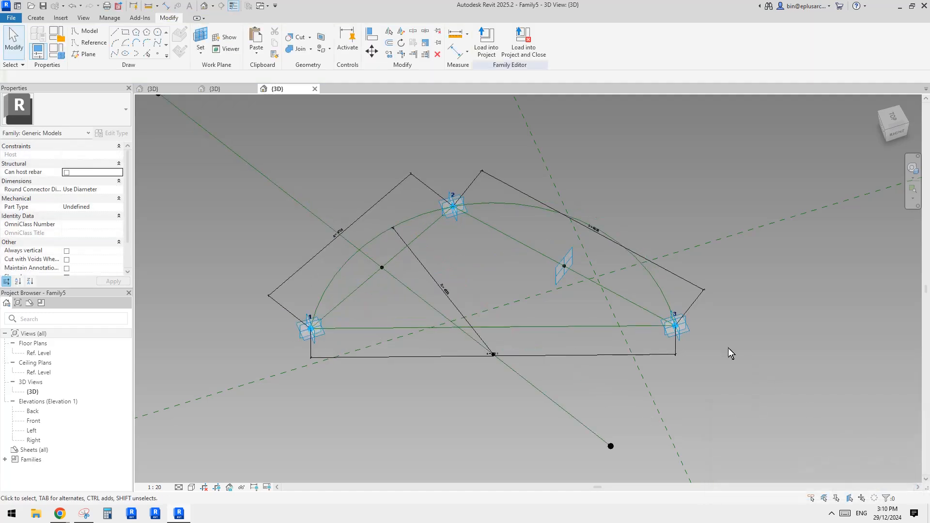
Try to move adaptive point 3 outward along its green axis to flex the arc
{"action": "left_click", "coordinate": [687, 328]}
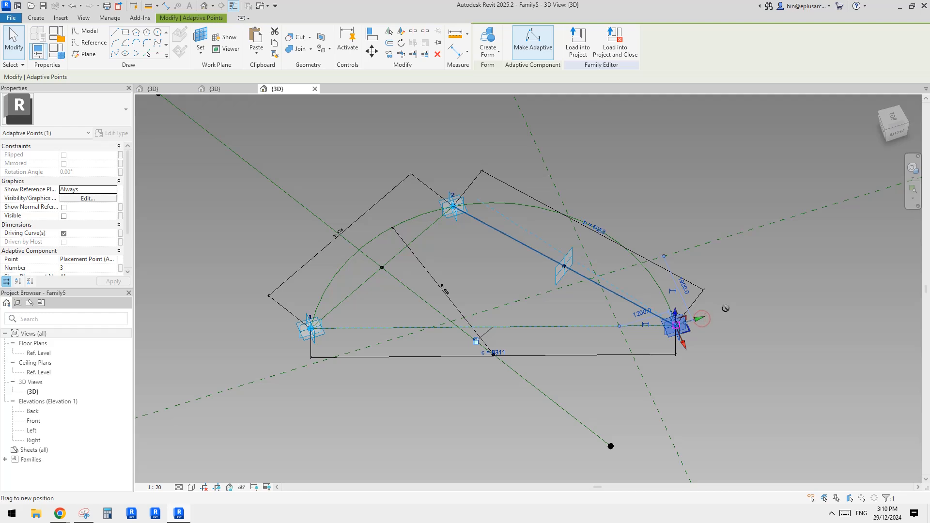
{"action": "left_click_drag", "start_coordinate": [725, 308], "coordinate": [662, 307]}
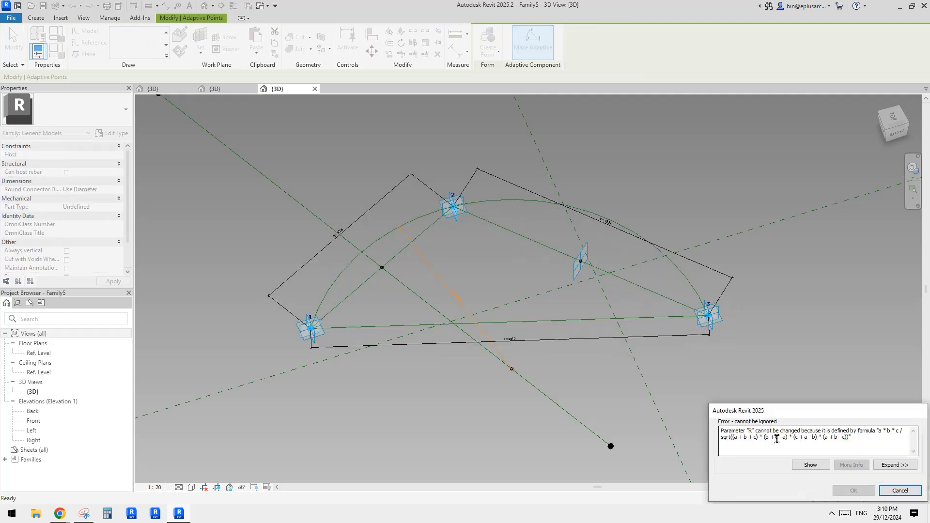
{"action": "left_click", "coordinate": [899, 490]}
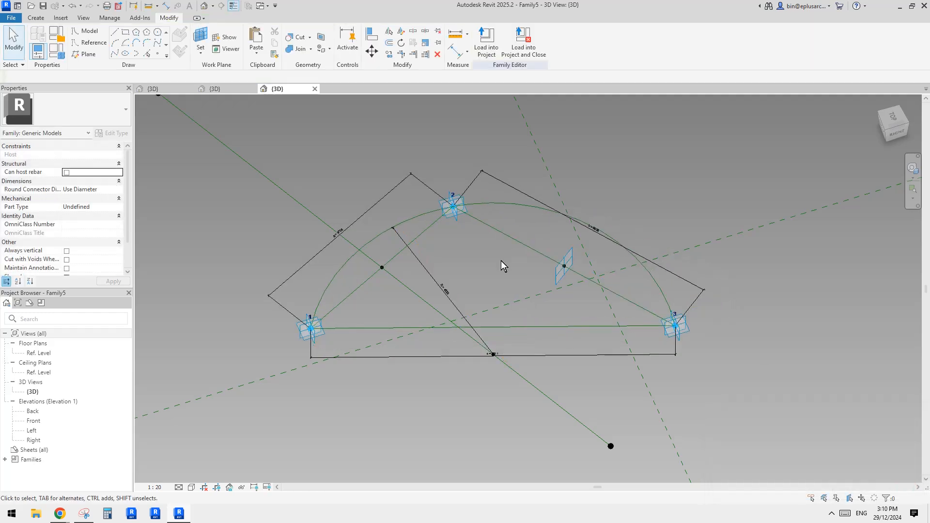
Try to move adaptive point 2 along its red axis, and clear the selection
{"action": "left_click", "coordinate": [455, 209]}
{"action": "middle_click_drag", "start_coordinate": [468, 244], "coordinate": [481, 265]}
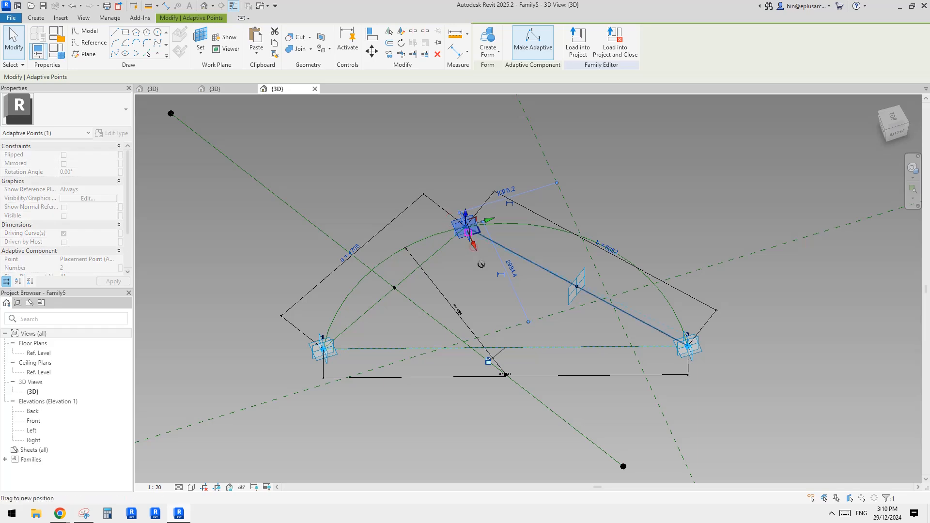
{"action": "left_click_drag", "start_coordinate": [481, 264], "coordinate": [481, 265]}
{"action": "key", "text": "Escape"}
{"action": "scroll", "coordinate": [603, 292], "scroll_direction": "up", "scroll_amount": 1}
{"action": "middle_click_drag", "start_coordinate": [543, 288], "coordinate": [577, 278]}
{"action": "scroll", "coordinate": [582, 280], "scroll_direction": "down", "scroll_amount": 2}
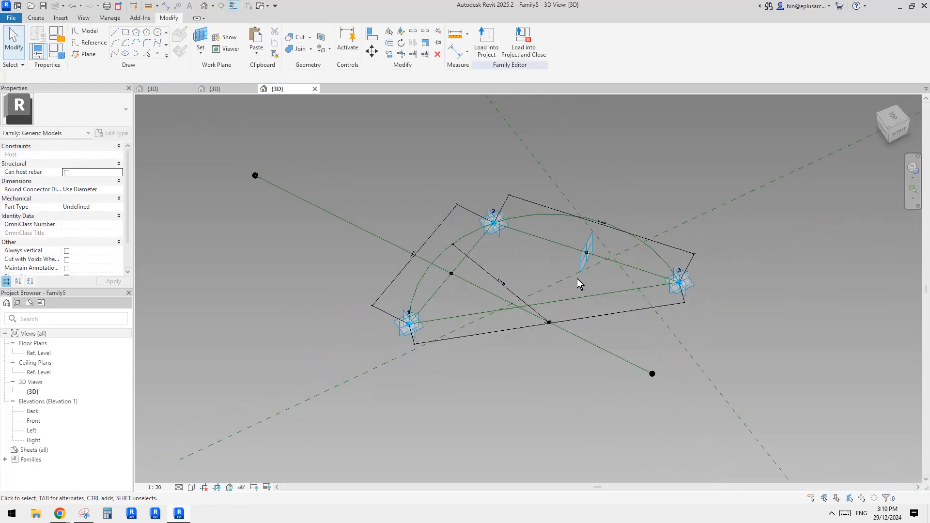
Inspect the offset of the perpendicular reference line's end point on the arc's center side
{"action": "left_click", "coordinate": [620, 358]}
{"action": "middle_click_drag", "start_coordinate": [619, 358], "coordinate": [574, 345], "text": "shift"}
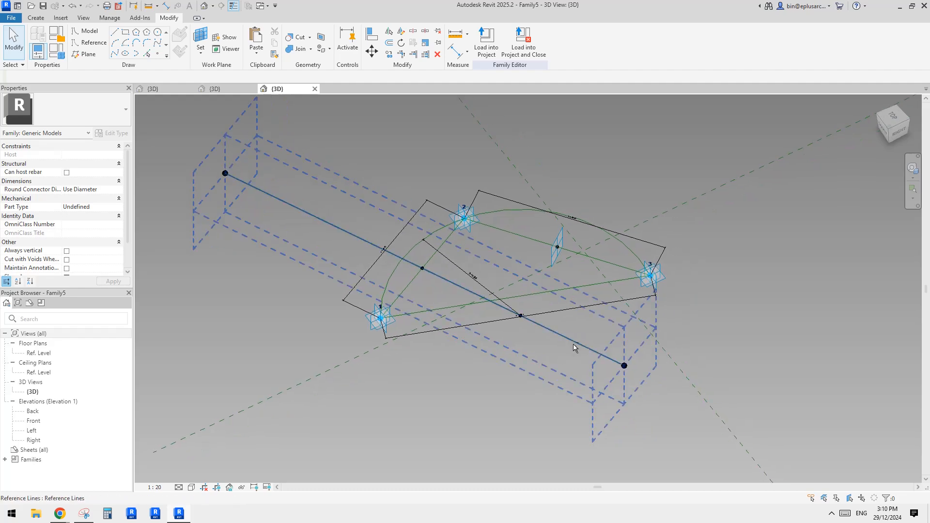
{"action": "scroll", "coordinate": [551, 337], "scroll_direction": "up", "scroll_amount": 1}
{"action": "left_click", "coordinate": [637, 370]}
{"action": "middle_click_drag", "start_coordinate": [637, 370], "coordinate": [647, 330]}
{"action": "middle_click_drag", "start_coordinate": [584, 311], "coordinate": [627, 337]}
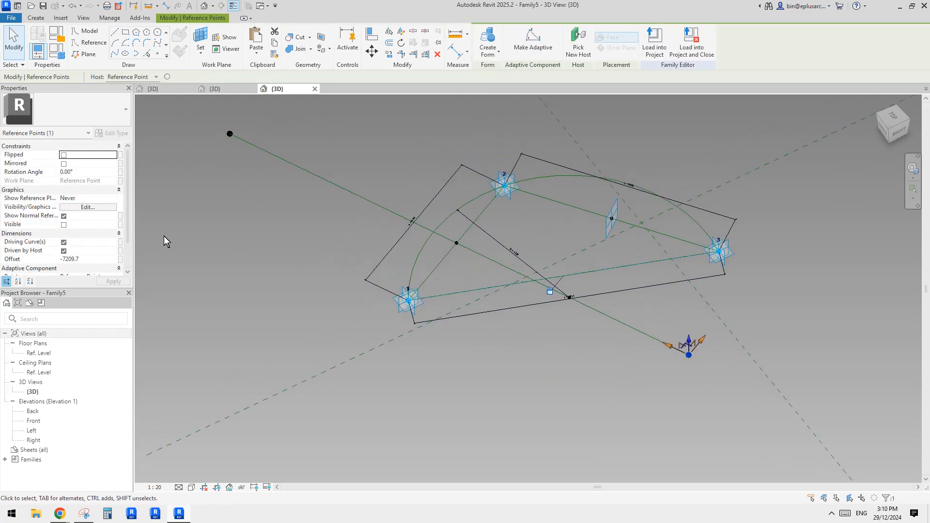
{"action": "middle_click_drag", "start_coordinate": [555, 305], "coordinate": [606, 313]}
{"action": "scroll", "coordinate": [579, 315], "scroll_direction": "down", "scroll_amount": 1}
{"action": "key", "text": "Escape"}
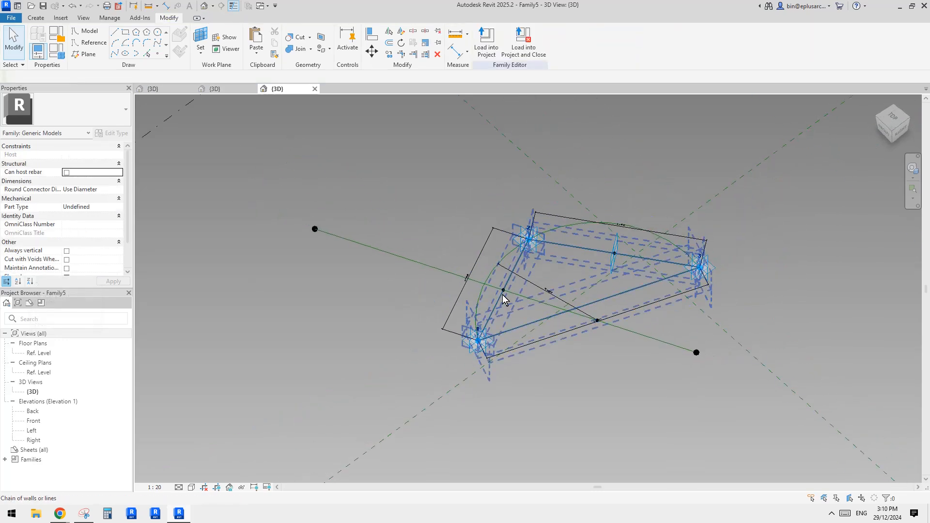
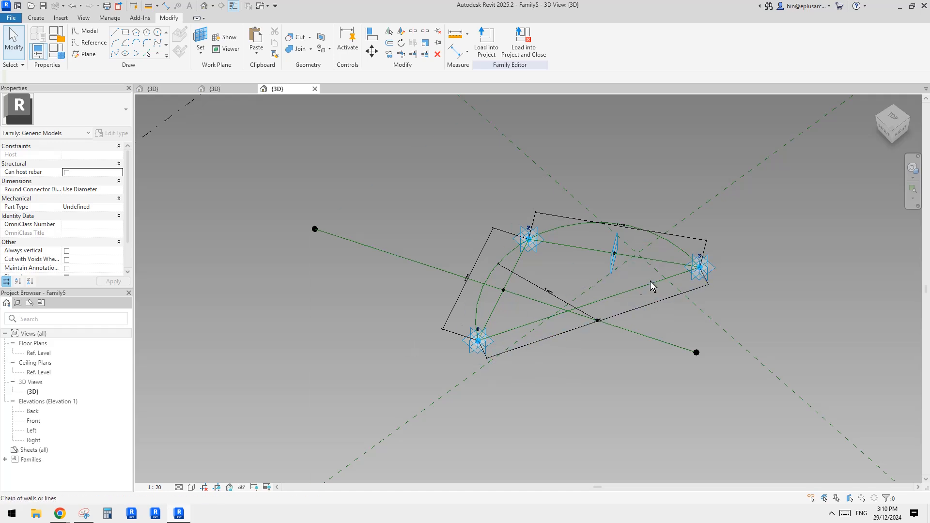
{"action": "middle_click_drag", "start_coordinate": [673, 303], "coordinate": [675, 269]}
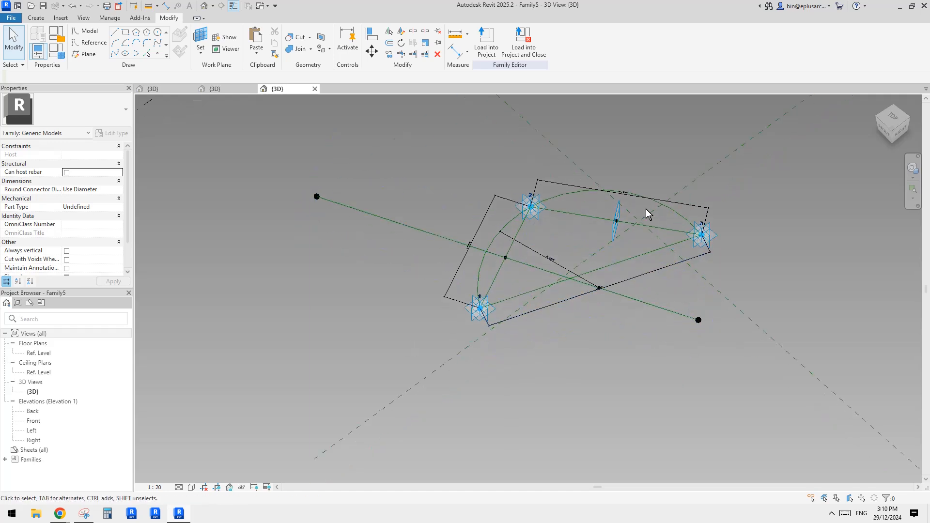
{"action": "scroll", "coordinate": [681, 313], "scroll_direction": "down", "scroll_amount": 1}
{"action": "middle_click_drag", "start_coordinate": [681, 312], "coordinate": [655, 312]}
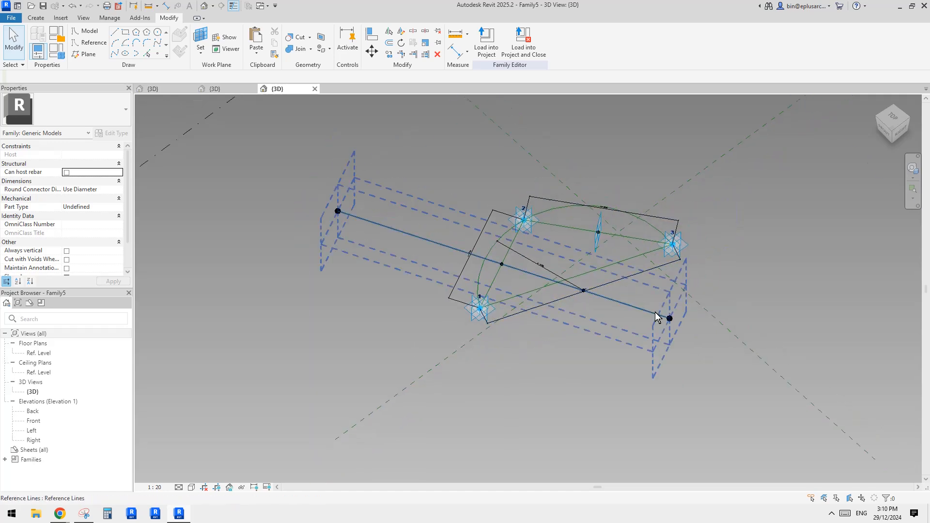
{"action": "left_click", "coordinate": [669, 319]}
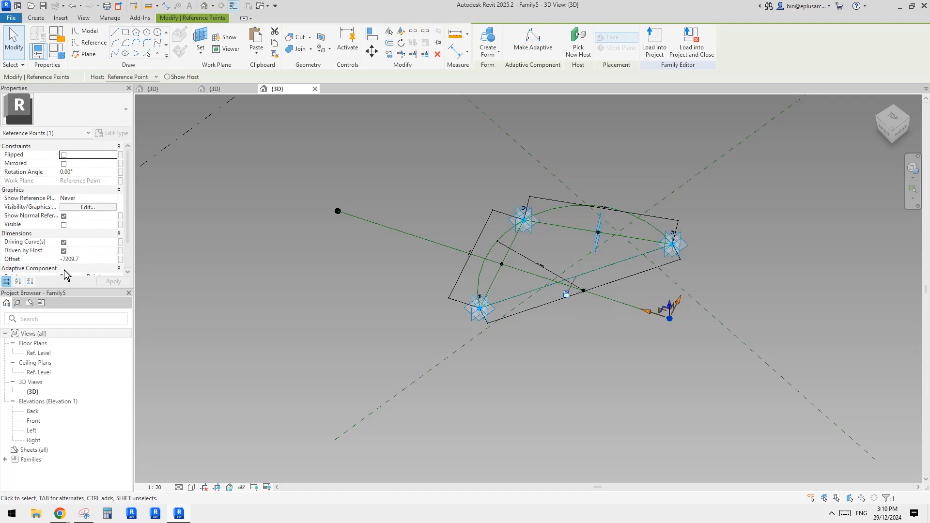
Associate the offset of the perpendicular line's end point outside the arc with family parameter R
{"action": "left_click", "coordinate": [338, 212]}
{"action": "middle_click_drag", "start_coordinate": [418, 291], "coordinate": [504, 314]}
{"action": "scroll", "coordinate": [484, 305], "scroll_direction": "up", "scroll_amount": 2}
{"action": "key", "text": "Tab"}
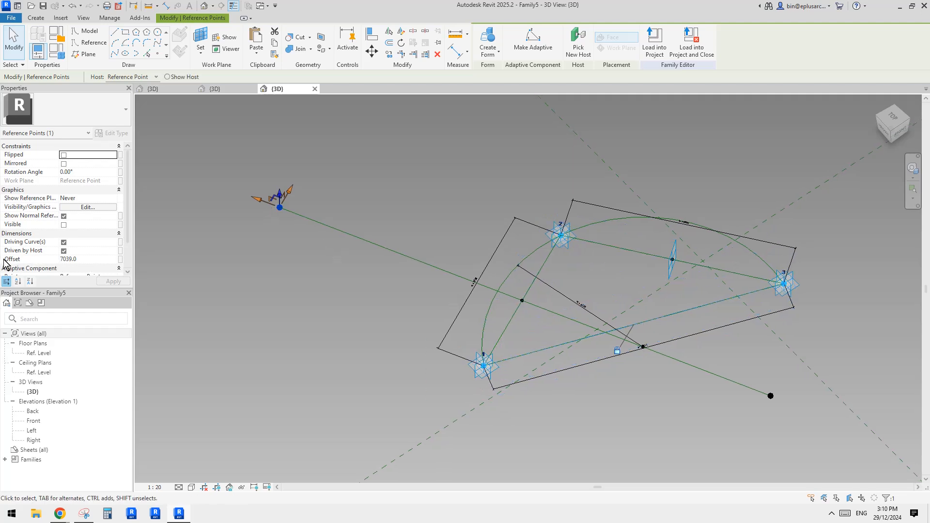
{"action": "left_click", "coordinate": [121, 259]}
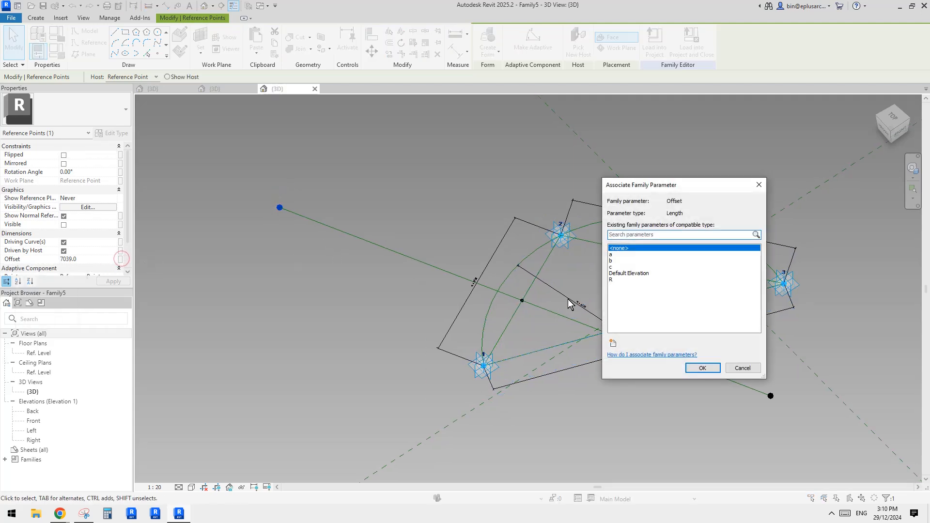
{"action": "double_click", "coordinate": [616, 282]}
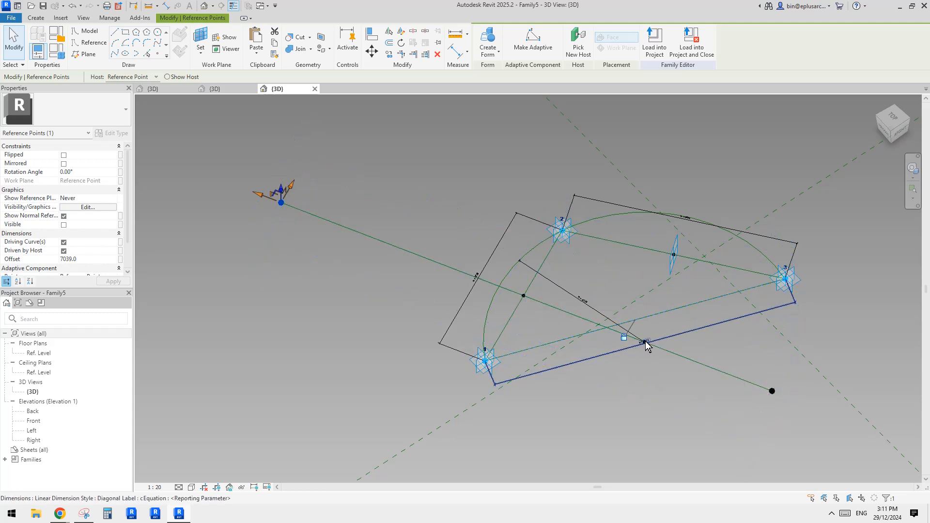
{"action": "scroll", "coordinate": [652, 354], "scroll_direction": "up", "scroll_amount": 1}
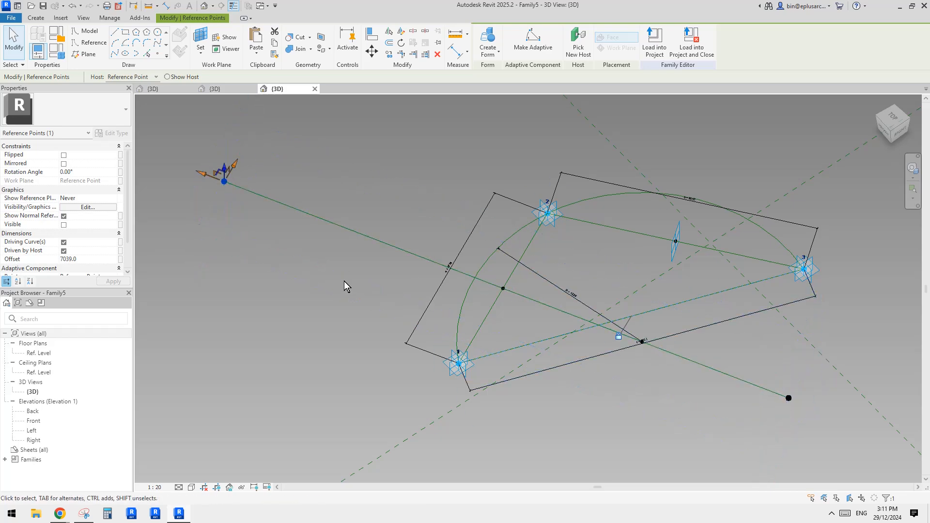
{"action": "middle_click_drag", "start_coordinate": [380, 293], "coordinate": [389, 298]}
{"action": "left_click", "coordinate": [120, 260]}
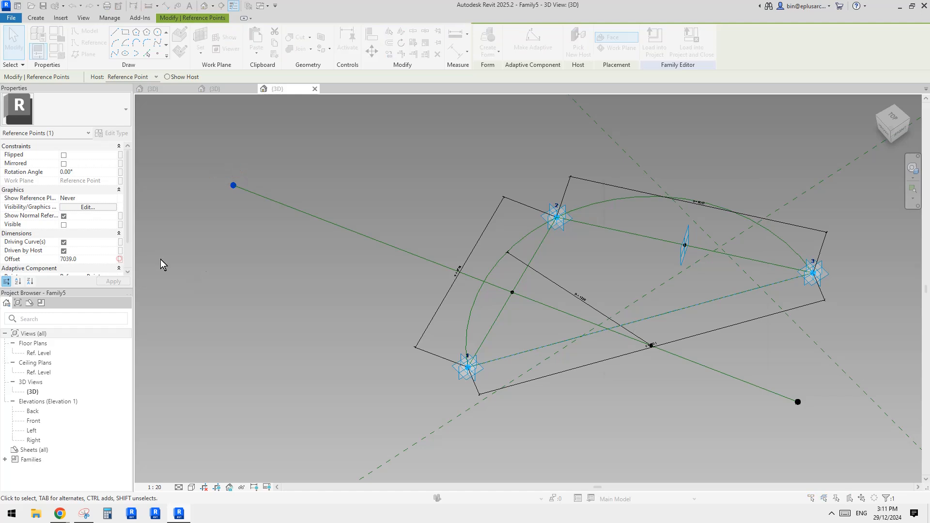
{"action": "left_click", "coordinate": [615, 280]}
{"action": "left_click", "coordinate": [702, 368]}
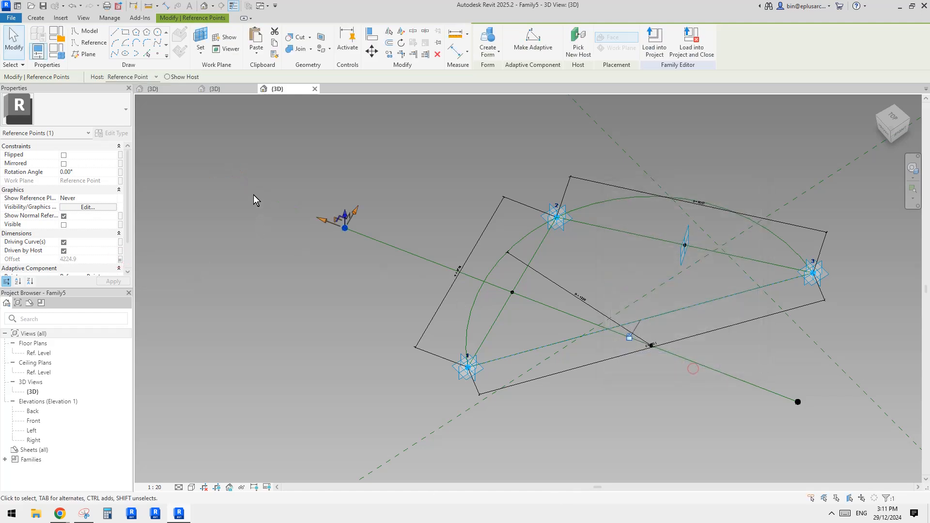
Associate the offset of the perpendicular line's end point beyond the arc's center with a new instance parameter named Rn
{"action": "left_click", "coordinate": [732, 379]}
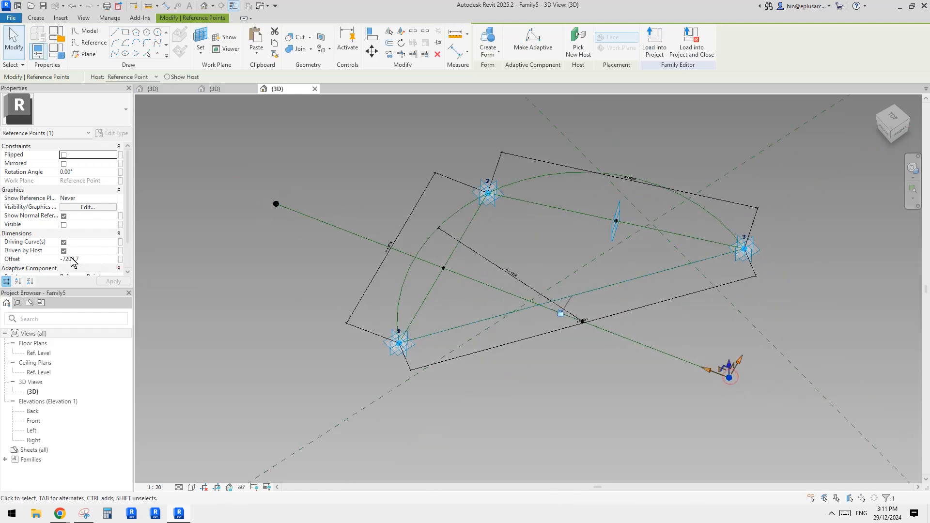
{"action": "left_click", "coordinate": [121, 260]}
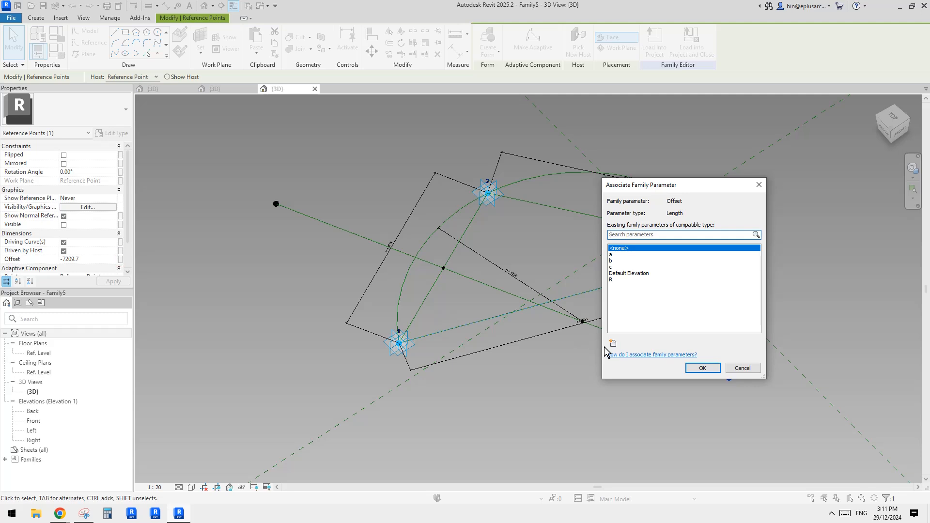
{"action": "left_click", "coordinate": [612, 343]}
{"action": "type", "text": "r"}
{"action": "key", "text": "Caps_Lock"}
{"action": "type", "text": "Rn"}
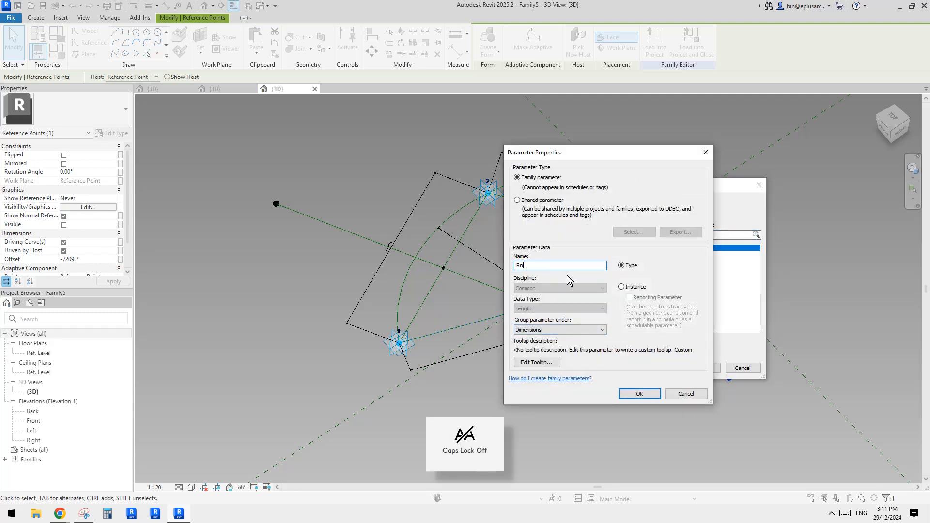
{"action": "left_click", "coordinate": [631, 288]}
{"action": "left_click", "coordinate": [639, 394]}
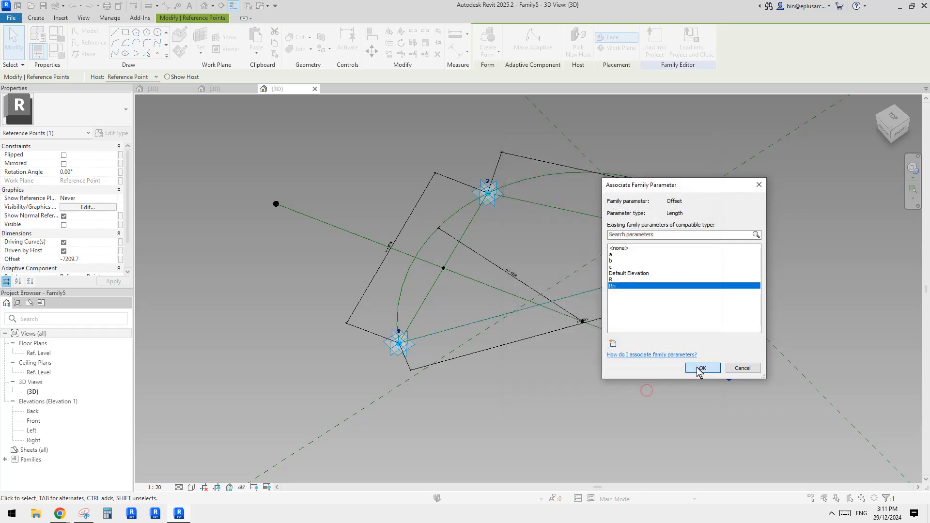
{"action": "left_click", "coordinate": [702, 369]}
Set parameter Rn's formula to -R in the family types and apply it to the model
{"action": "left_click", "coordinate": [56, 51]}
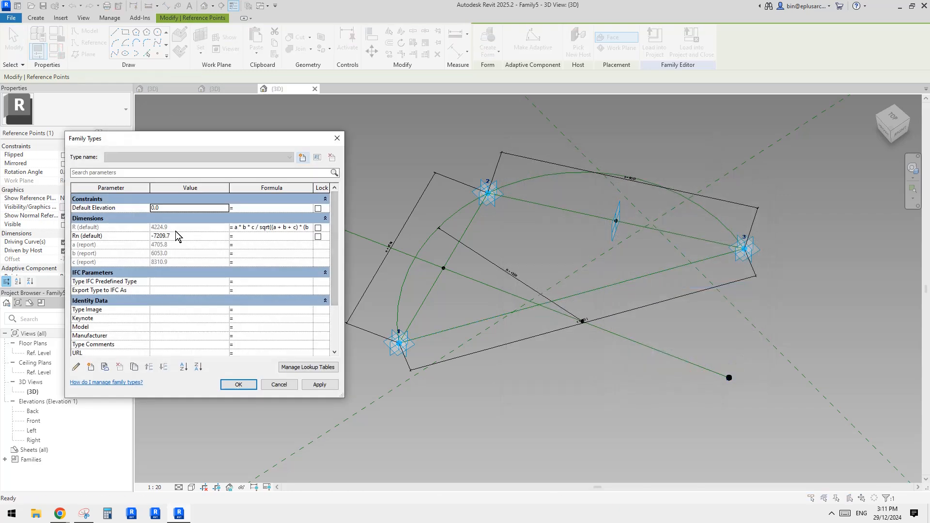
{"action": "left_click", "coordinate": [254, 238]}
{"action": "type", "text": "-"}
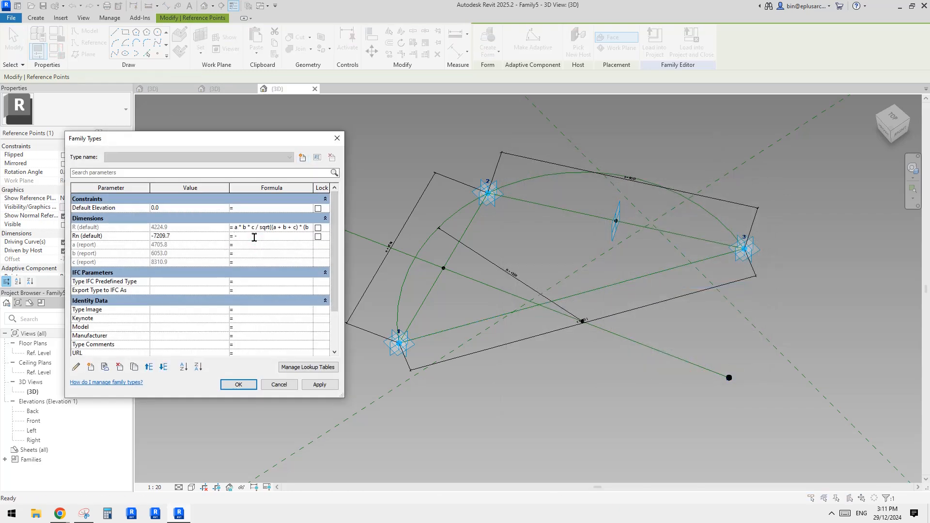
{"action": "key", "text": "Caps_Lock"}
{"action": "type", "text": "R"}
{"action": "left_click", "coordinate": [240, 385]}
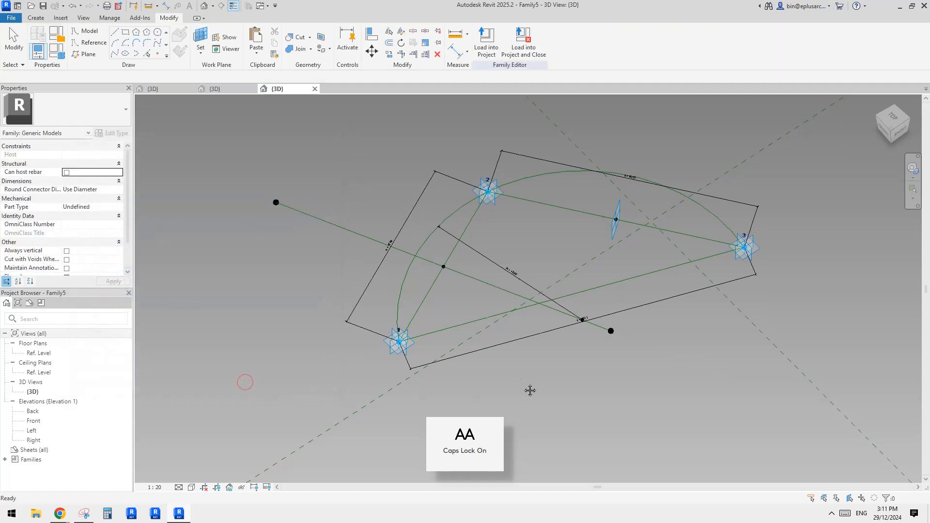
{"action": "middle_click_drag", "start_coordinate": [621, 339], "coordinate": [588, 344]}
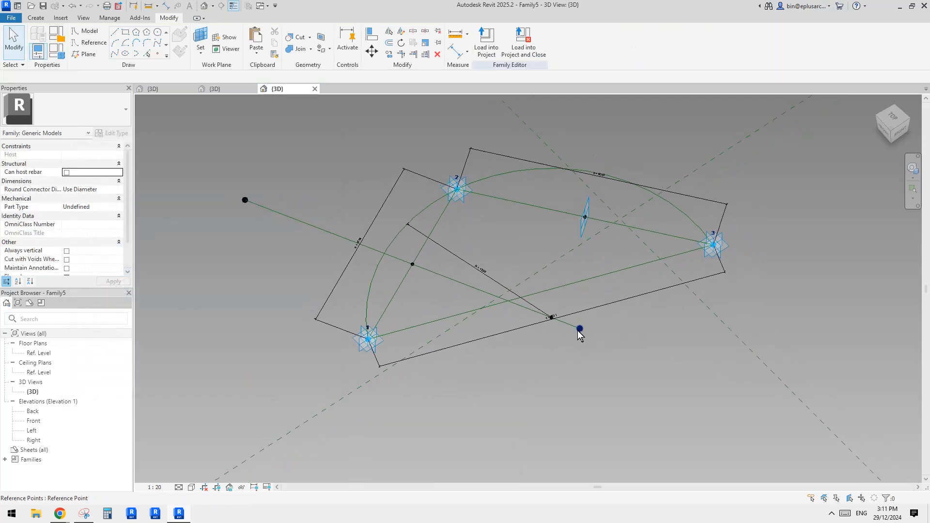
Examine the end point of the perpendicular reference line and the arc reference line passing through the adaptive points
{"action": "left_click", "coordinate": [580, 330]}
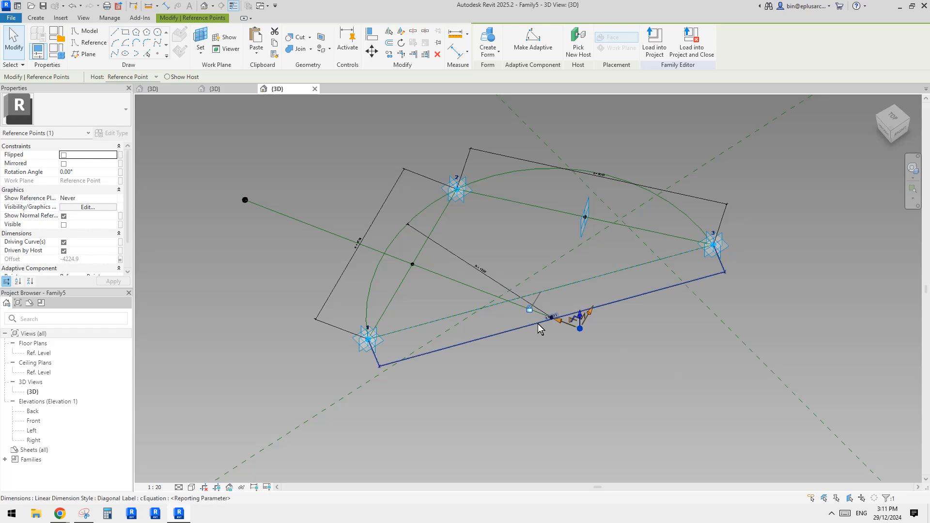
{"action": "middle_click_drag", "start_coordinate": [489, 257], "coordinate": [567, 259]}
{"action": "left_click", "coordinate": [529, 280]}
{"action": "scroll", "coordinate": [530, 283], "scroll_direction": "down", "scroll_amount": 1}
{"action": "scroll", "coordinate": [526, 267], "scroll_direction": "up", "scroll_amount": 2}
{"action": "scroll", "coordinate": [405, 275], "scroll_direction": "down", "scroll_amount": 1}
{"action": "mouse_move", "coordinate": [477, 272]}
{"action": "middle_mouse_down"}
{"action": "mouse_move", "coordinate": [482, 280]}
{"action": "mouse_move", "coordinate": [463, 268]}
{"action": "middle_mouse_up"}
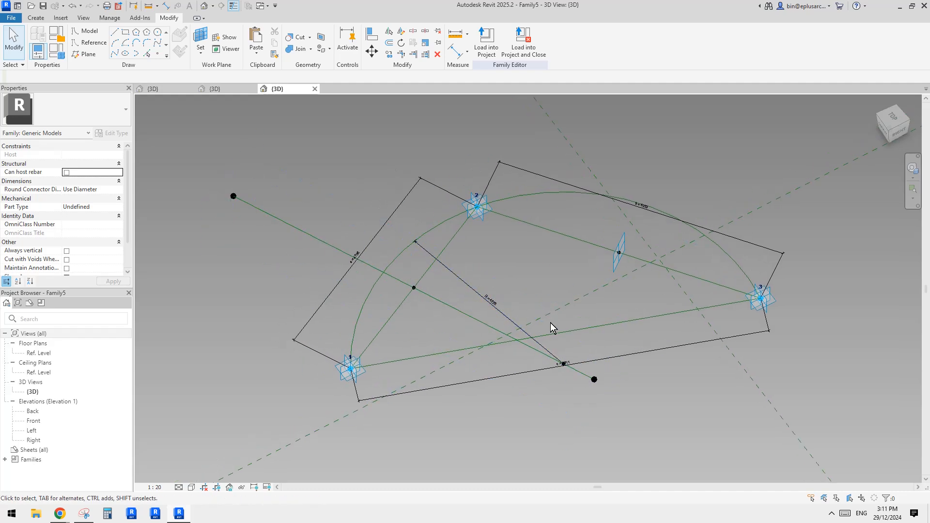
{"action": "left_click", "coordinate": [402, 263]}
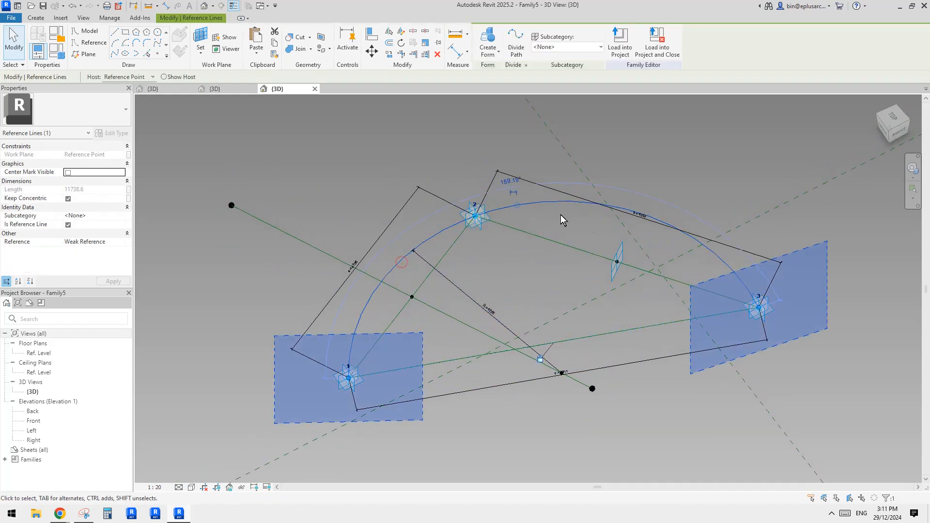
{"action": "middle_click_drag", "start_coordinate": [537, 213], "coordinate": [402, 264], "text": "shift"}
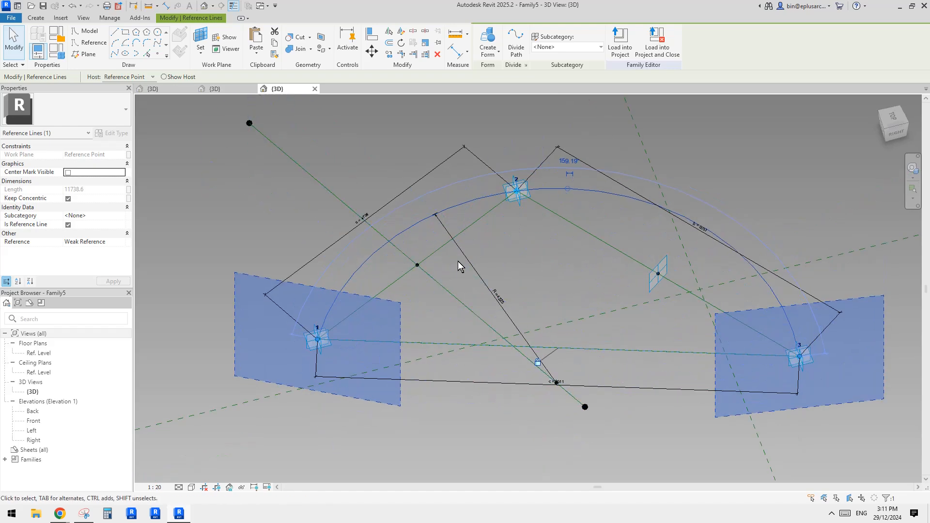
{"action": "middle_click_drag", "start_coordinate": [439, 221], "coordinate": [421, 237], "text": "shift"}
{"action": "scroll", "coordinate": [402, 246], "scroll_direction": "up", "scroll_amount": 1}
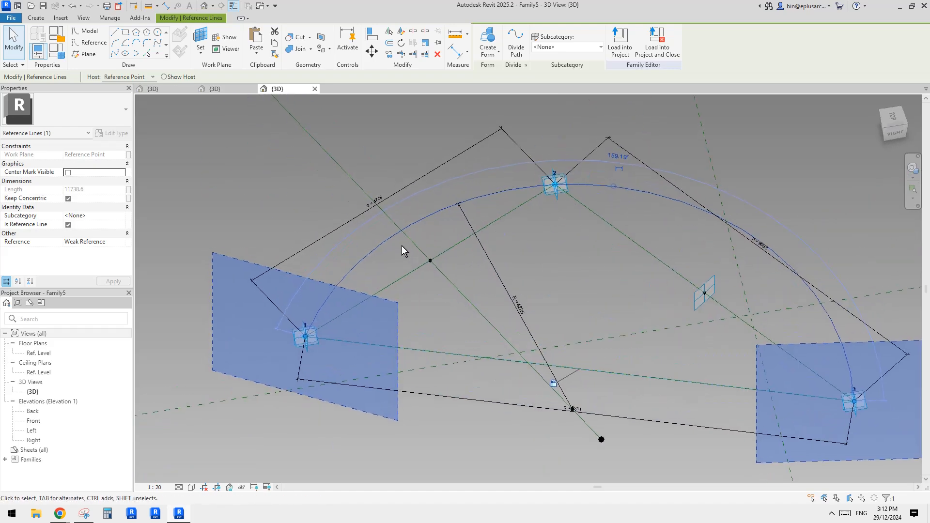
Place a reference point on the arc between adaptive points 1 and 2
{"action": "left_click", "coordinate": [89, 43]}
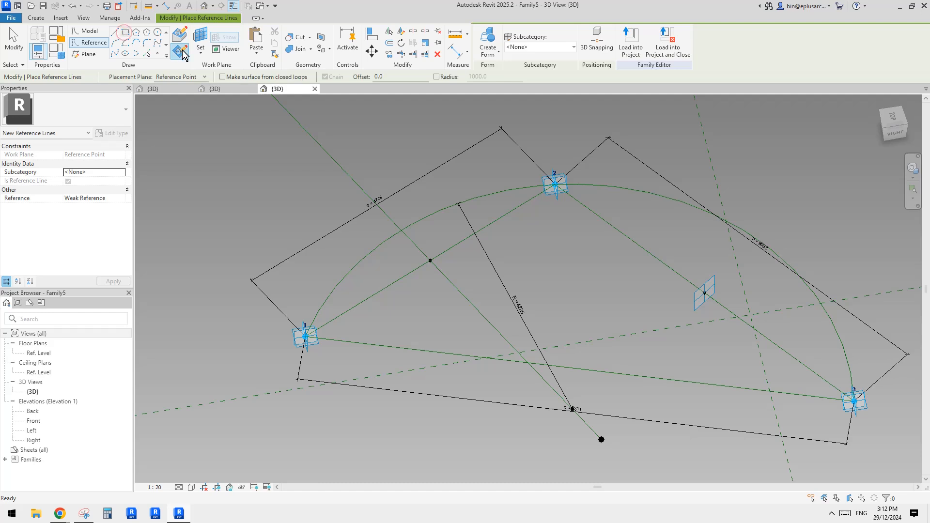
{"action": "left_click", "coordinate": [160, 55]}
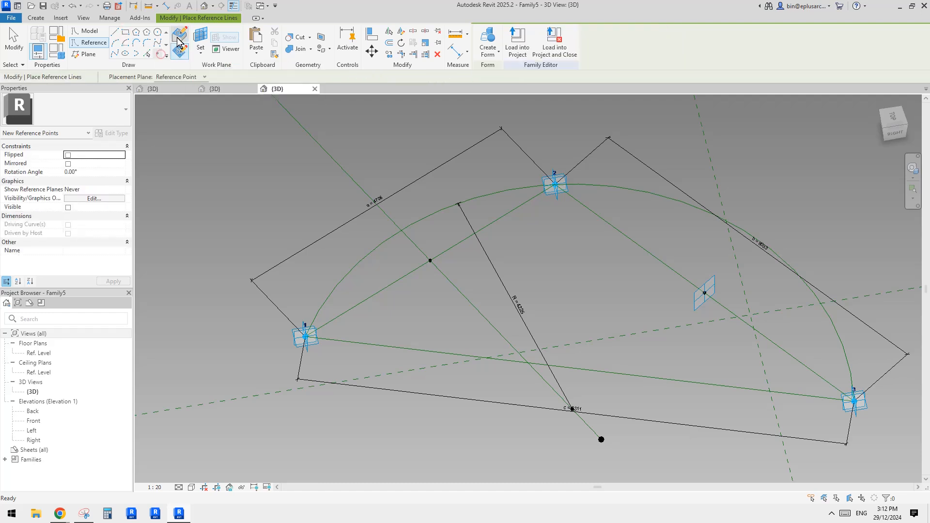
{"action": "left_click", "coordinate": [180, 39]}
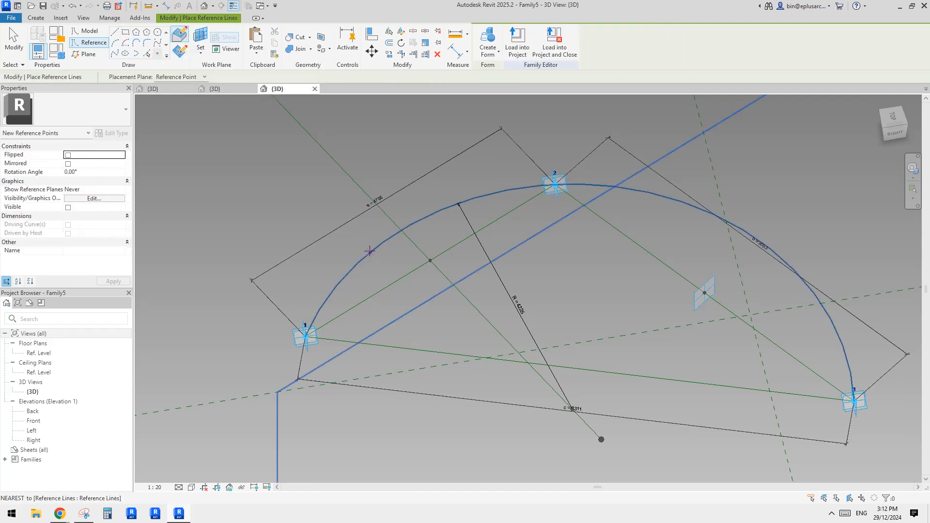
Draw a reference-line rectangle about 60 by 60 mm from the new arc point, using that point's perpendicular plane as work plane
{"action": "left_click", "coordinate": [128, 33]}
{"action": "left_click", "coordinate": [200, 38]}
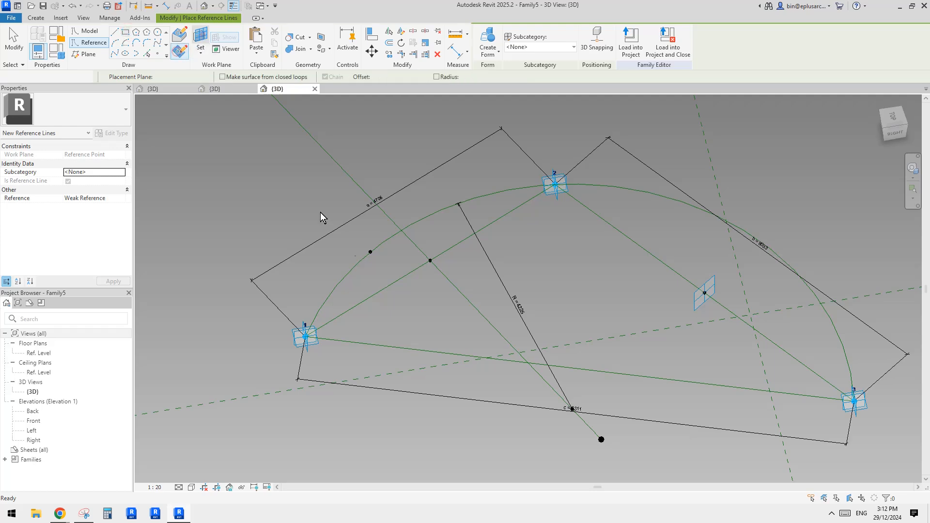
{"action": "scroll", "coordinate": [343, 226], "scroll_direction": "up", "scroll_amount": 2}
{"action": "left_click", "coordinate": [387, 267]}
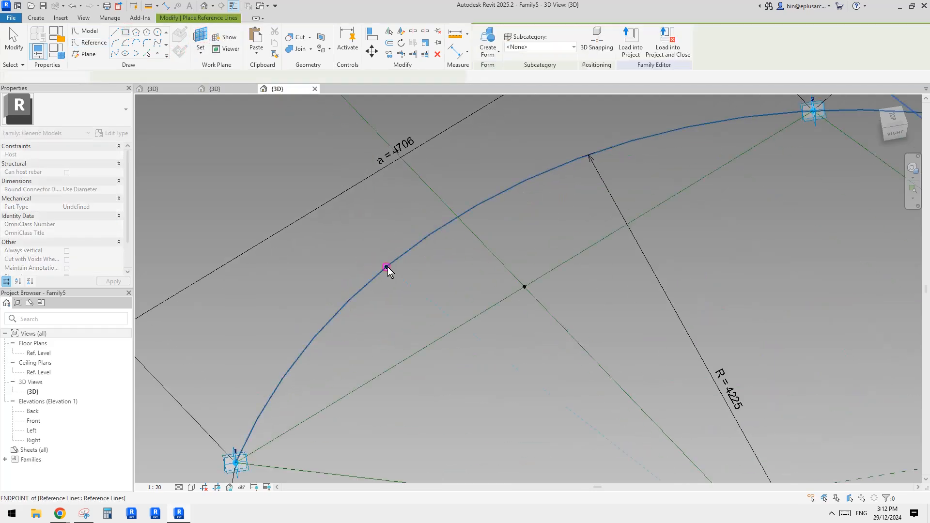
{"action": "left_click", "coordinate": [388, 267]}
{"action": "left_click", "coordinate": [394, 278]}
{"action": "scroll", "coordinate": [394, 277], "scroll_direction": "up", "scroll_amount": 2}
{"action": "scroll", "coordinate": [388, 274], "scroll_direction": "up", "scroll_amount": 2}
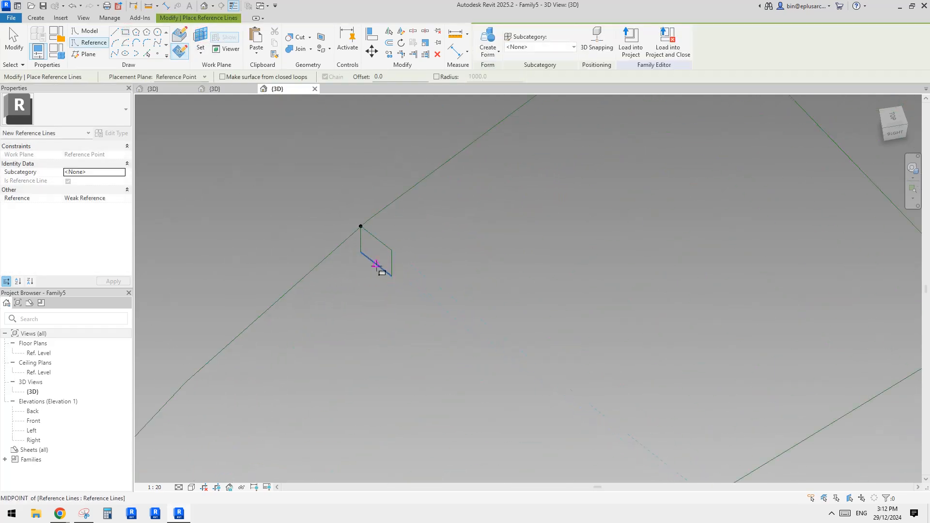
{"action": "key", "text": "Escape"}
{"action": "key", "text": "Escape"}
Set the reference rectangle's width to 100 mm
{"action": "left_click", "coordinate": [378, 267]}
{"action": "middle_click_drag", "start_coordinate": [385, 271], "coordinate": [407, 247], "text": "shift"}
{"action": "scroll", "coordinate": [403, 245], "scroll_direction": "up", "scroll_amount": 2}
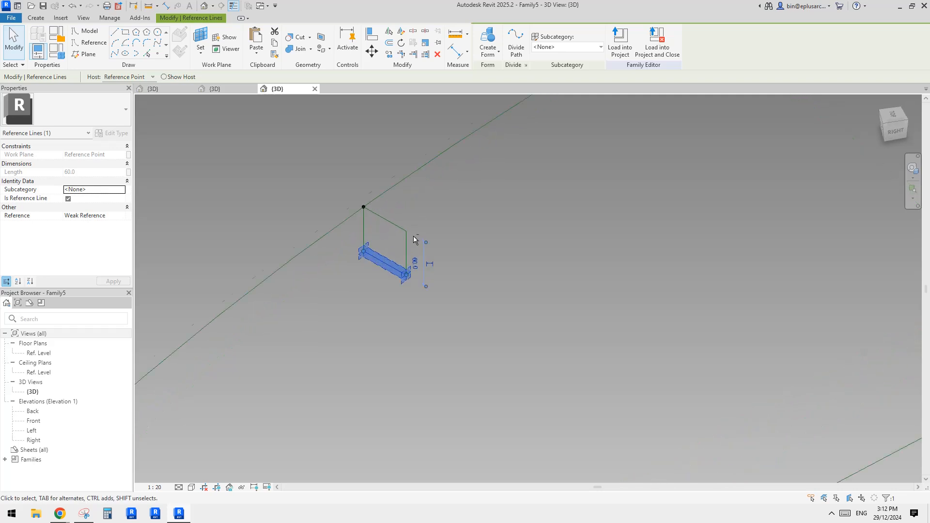
{"action": "key", "text": "Escape"}
{"action": "left_click", "coordinate": [400, 246]}
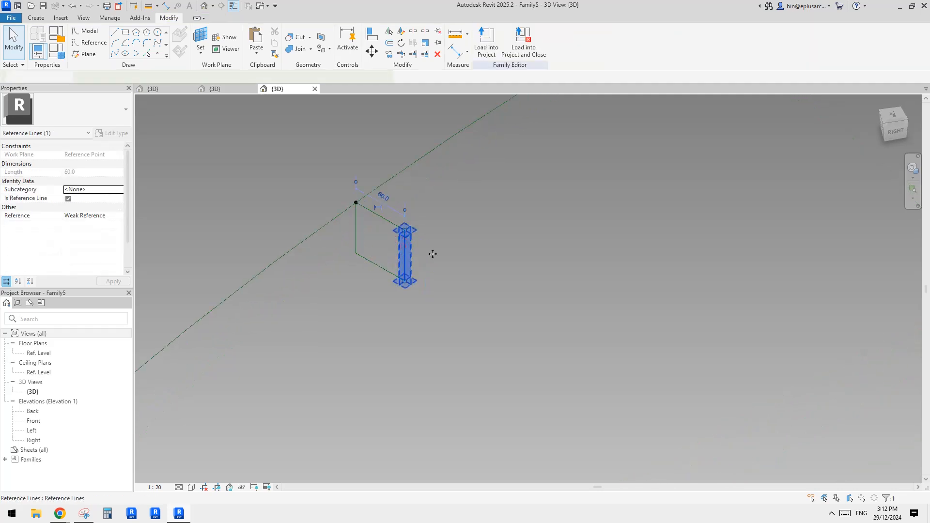
{"action": "left_click", "coordinate": [384, 199]}
{"action": "type", "text": "100"}
{"action": "key", "text": "Return"}
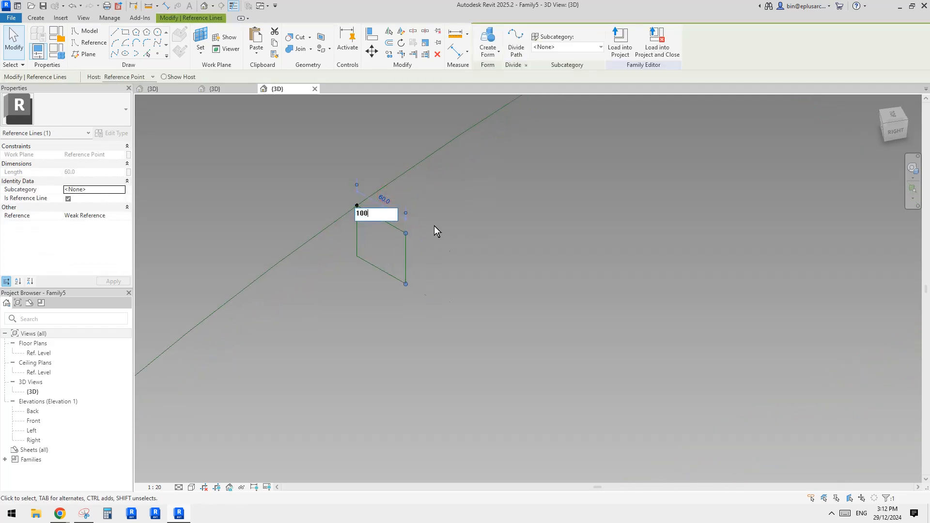
Set the reference rectangle's height to 50 mm
{"action": "left_click_drag", "start_coordinate": [334, 240], "coordinate": [442, 308]}
{"action": "key", "text": "Escape"}
{"action": "left_click", "coordinate": [407, 270]}
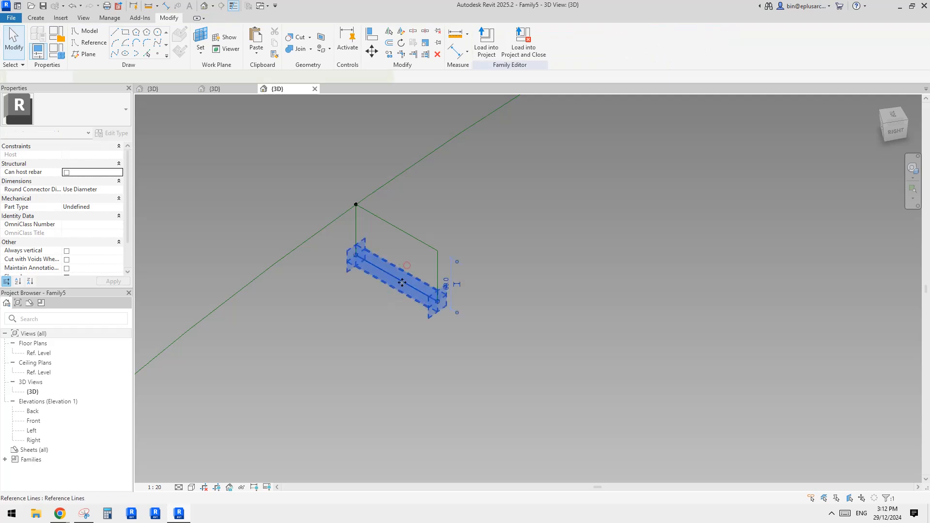
{"action": "left_click", "coordinate": [447, 279]}
{"action": "type", "text": "50"}
{"action": "key", "text": "Return"}
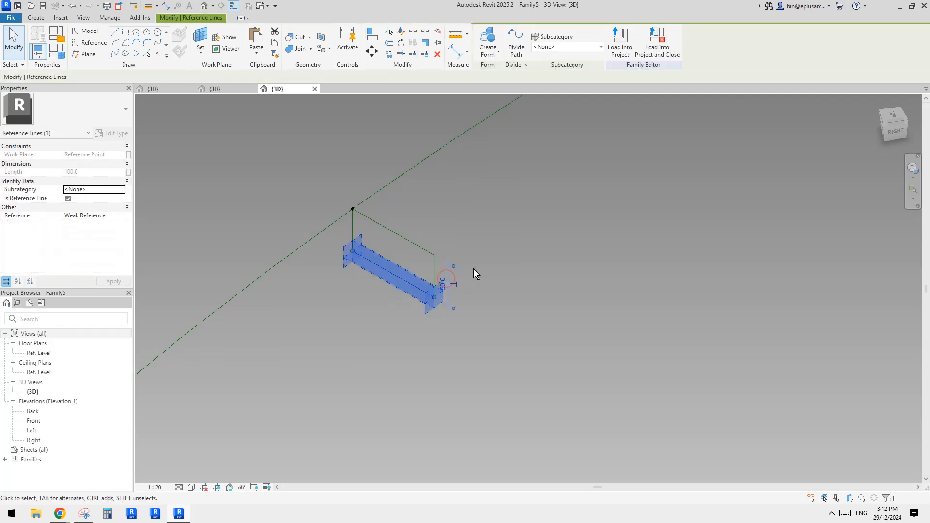
{"action": "left_click", "coordinate": [473, 269]}
Move the whole rectangle so the midpoint of its upper edge sits on the arc's reference point
{"action": "scroll", "coordinate": [426, 265], "scroll_direction": "down", "scroll_amount": 2}
{"action": "left_click", "coordinate": [409, 248]}
{"action": "middle_click_drag", "start_coordinate": [419, 244], "coordinate": [434, 258]}
{"action": "key", "text": "m"}
{"action": "key", "text": "v"}
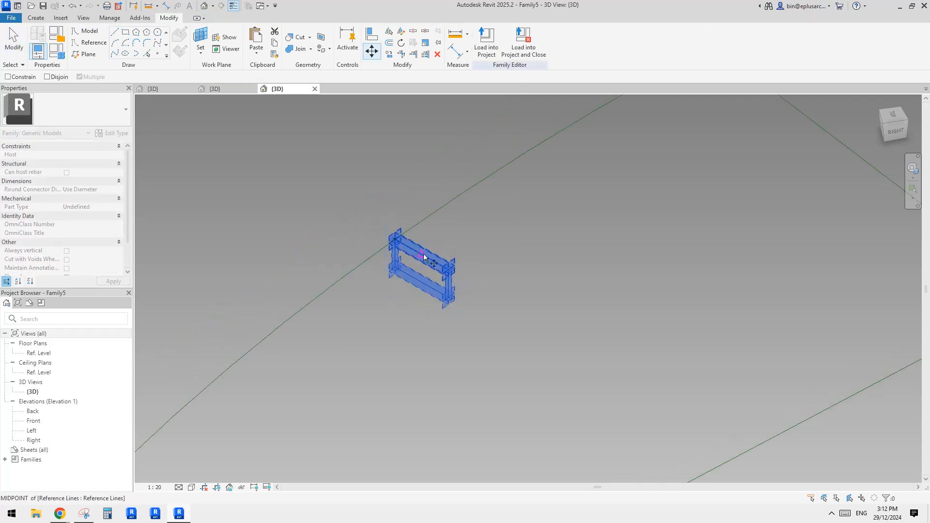
{"action": "left_click", "coordinate": [422, 254]}
{"action": "left_click", "coordinate": [396, 240]}
Copy the rectangle together with its reference point to a spot on the inner side of the arc
{"action": "scroll", "coordinate": [396, 246], "scroll_direction": "down", "scroll_amount": 2}
{"action": "left_click_drag", "start_coordinate": [328, 207], "coordinate": [439, 284]}
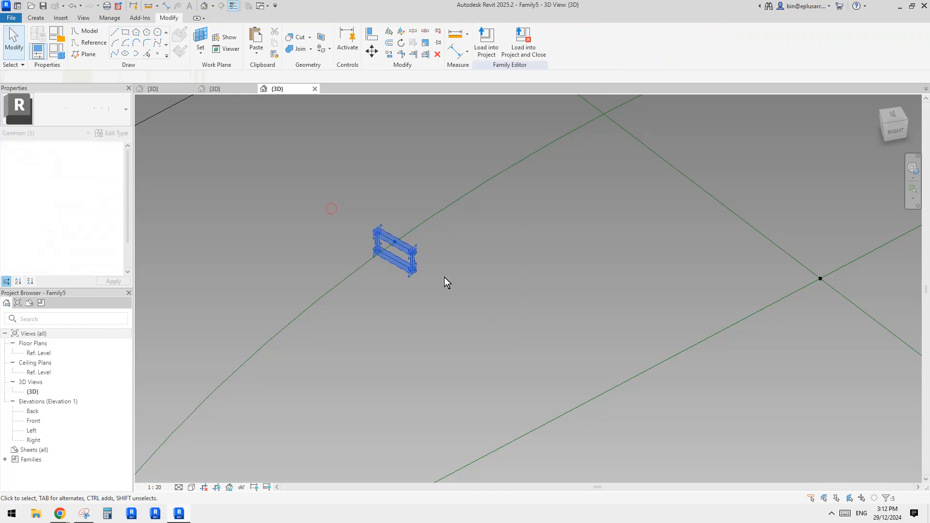
{"action": "key", "text": "m"}
{"action": "key", "text": "v"}
{"action": "left_click", "coordinate": [442, 269]}
{"action": "left_click", "coordinate": [542, 299]}
Rehost the copied rectangle's reference point onto the arc, between the original profile and adaptive point 2
{"action": "left_click_drag", "start_coordinate": [491, 254], "coordinate": [499, 277]}
{"action": "middle_click_drag", "start_coordinate": [500, 277], "coordinate": [491, 278]}
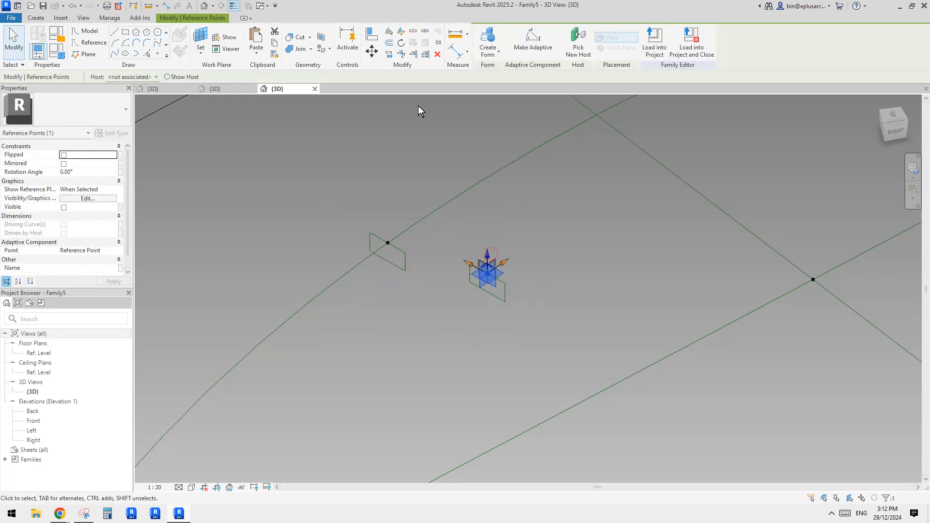
{"action": "left_click", "coordinate": [579, 43]}
{"action": "left_click", "coordinate": [493, 174]}
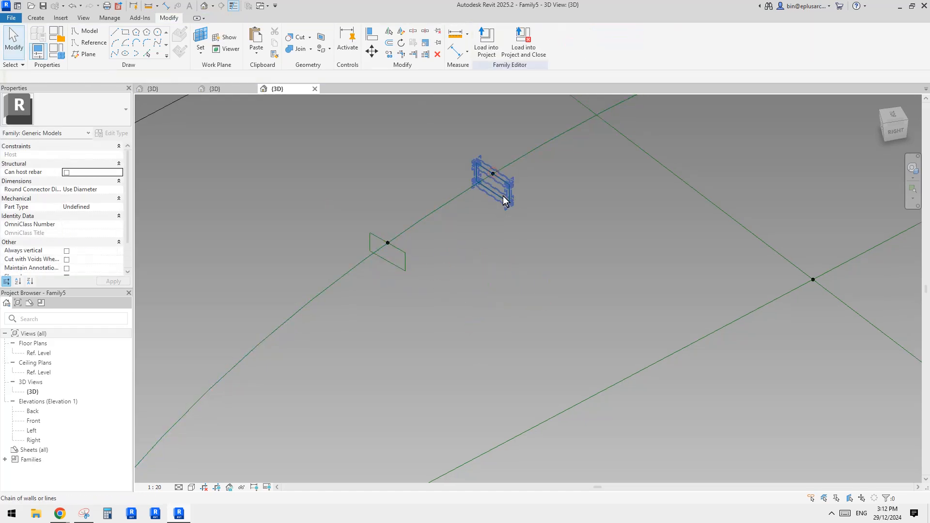
Create a solid form from the two rectangular profiles and the arc path
{"action": "key", "text": "Tab"}
{"action": "left_click", "coordinate": [498, 195]}
{"action": "key", "text": "Tab"}
{"action": "left_click", "coordinate": [406, 253], "text": "ctrl"}
{"action": "left_click", "coordinate": [415, 223], "text": "ctrl"}
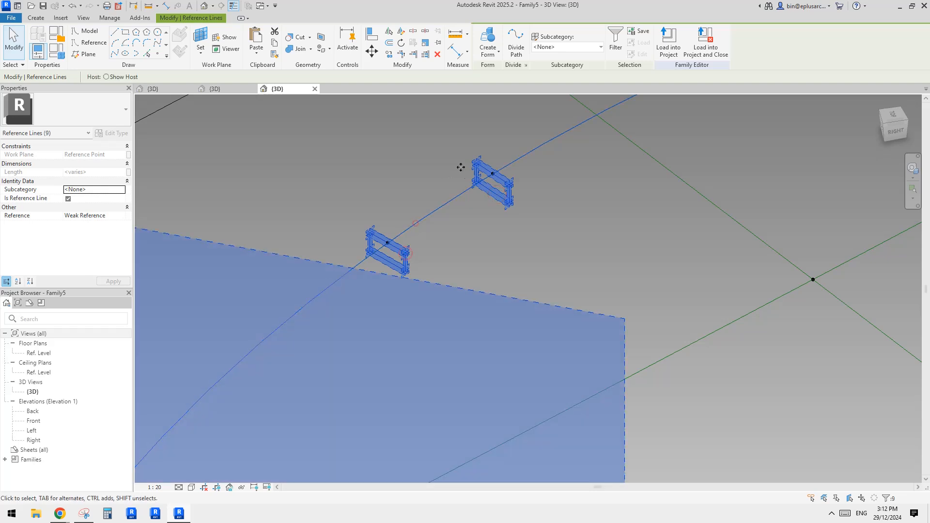
{"action": "left_click", "coordinate": [491, 49]}
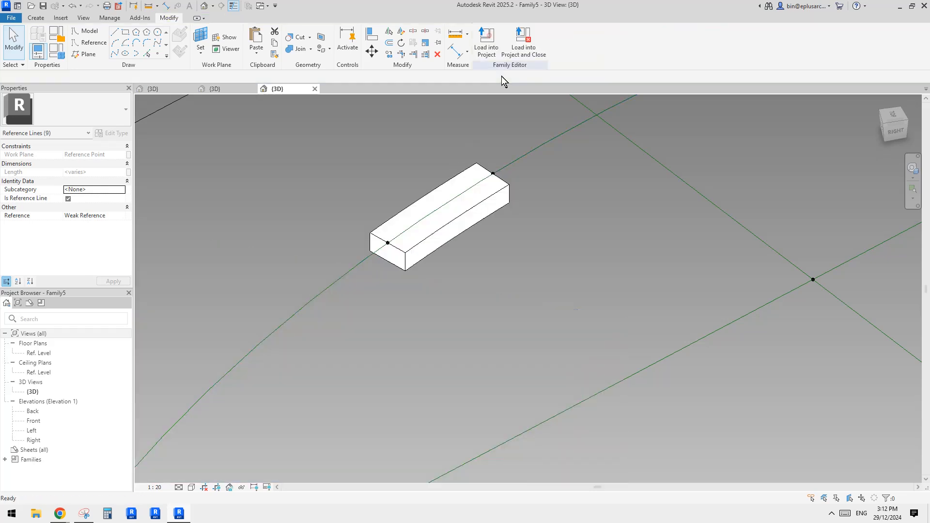
Set the normalized curve parameter to 1 for the copied profile's host point and 0 for the original profile's point
{"action": "left_click", "coordinate": [501, 173]}
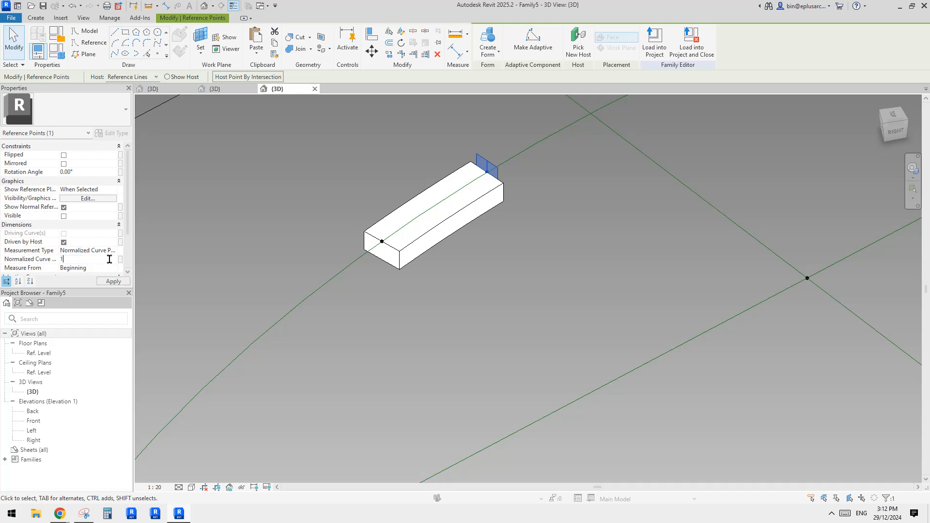
{"action": "key", "text": "Return"}
{"action": "left_click", "coordinate": [378, 203]}
{"action": "left_click", "coordinate": [382, 241]}
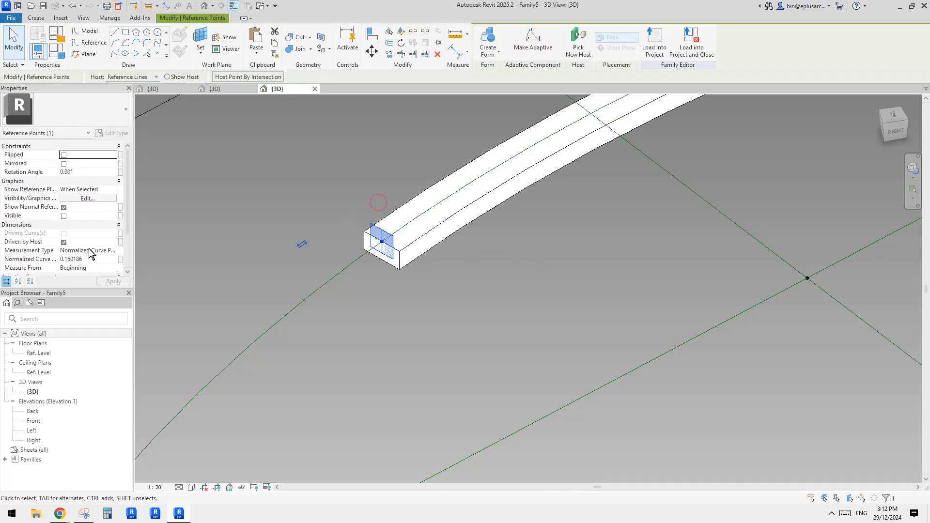
{"action": "type", "text": "0"}
{"action": "key", "text": "Return"}
{"action": "scroll", "coordinate": [395, 249], "scroll_direction": "down", "scroll_amount": 5}
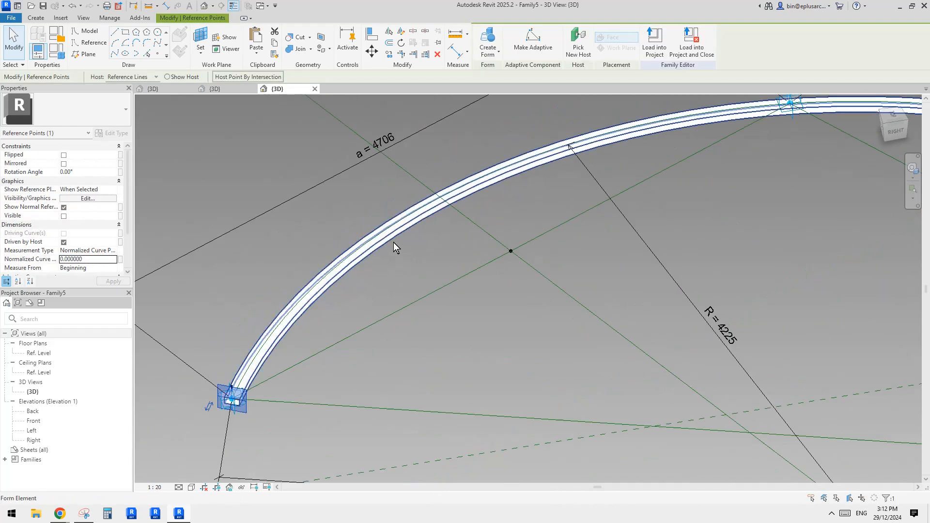
Temporarily hide the solid swept form in the 3D view
{"action": "scroll", "coordinate": [381, 241], "scroll_direction": "up", "scroll_amount": 2}
{"action": "left_click", "coordinate": [381, 241]}
{"action": "key", "text": "h"}
{"action": "key", "text": "h"}
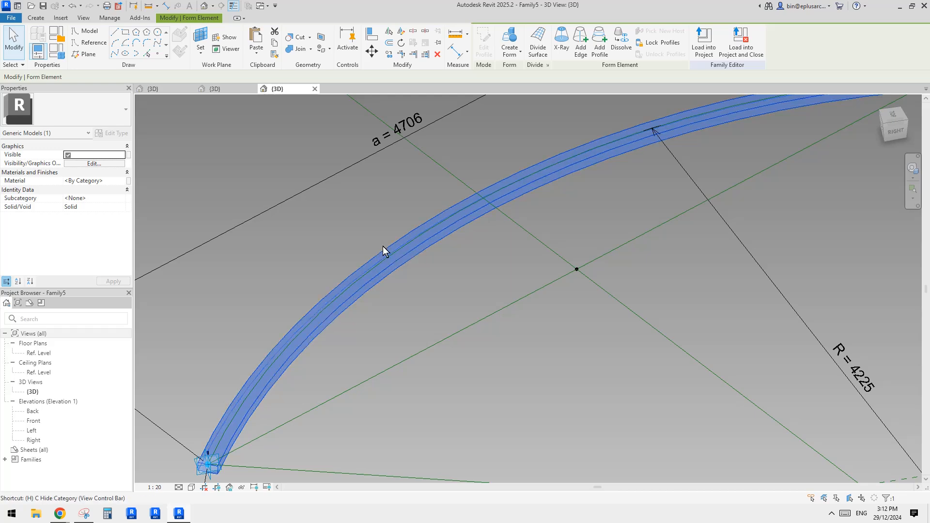
{"action": "middle_click_drag", "start_coordinate": [391, 232], "coordinate": [434, 204]}
{"action": "scroll", "coordinate": [415, 246], "scroll_direction": "down", "scroll_amount": 1}
{"action": "scroll", "coordinate": [434, 244], "scroll_direction": "down", "scroll_amount": 1}
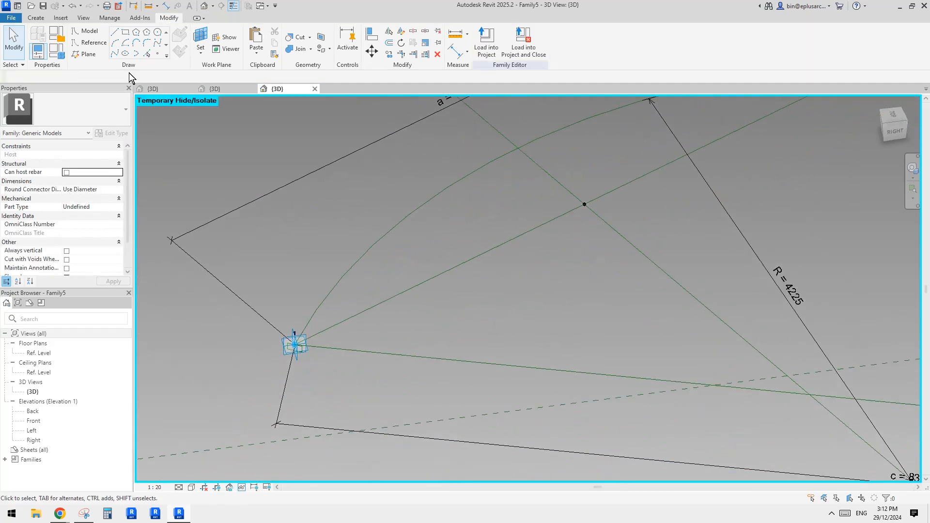
Place another reference point on the arc and draw a vertical spline reference line about 1176 mm long down from it on its work plane
{"action": "left_click", "coordinate": [158, 53]}
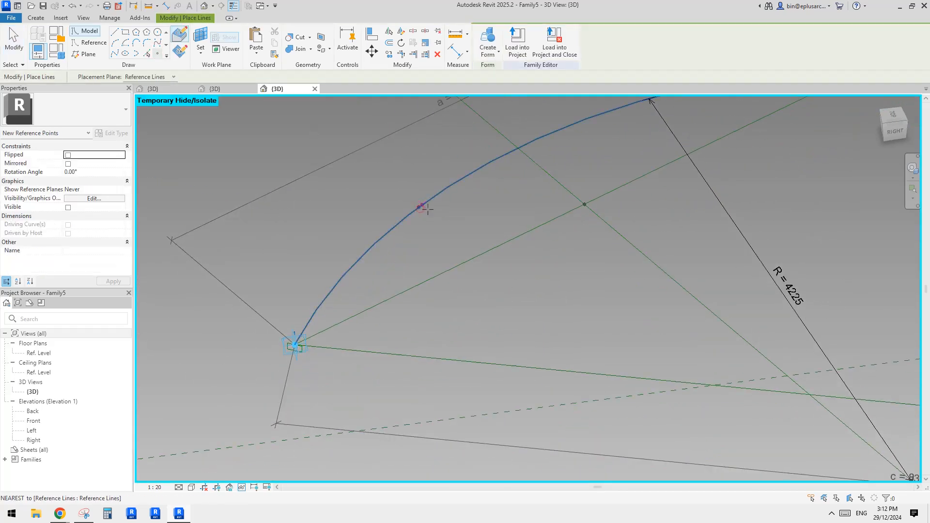
{"action": "scroll", "coordinate": [434, 226], "scroll_direction": "up", "scroll_amount": 1}
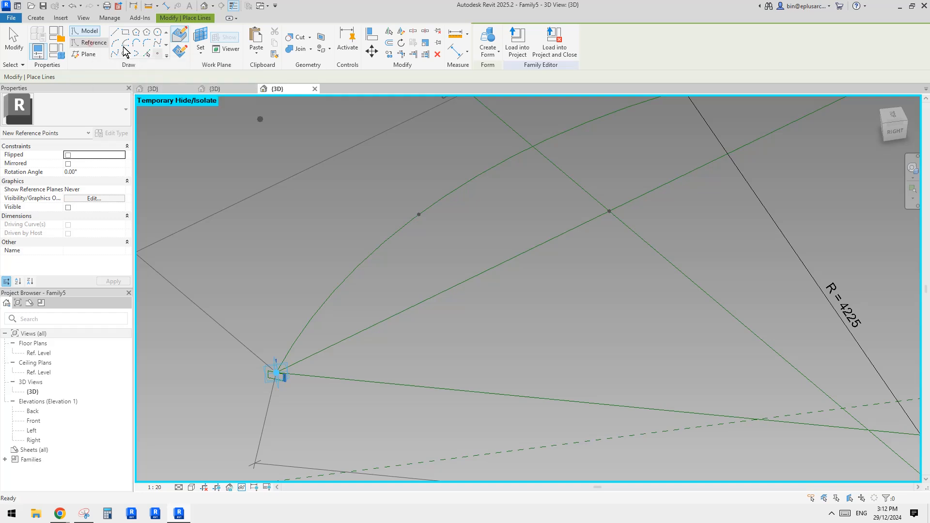
{"action": "left_click", "coordinate": [92, 47]}
{"action": "left_click", "coordinate": [200, 42]}
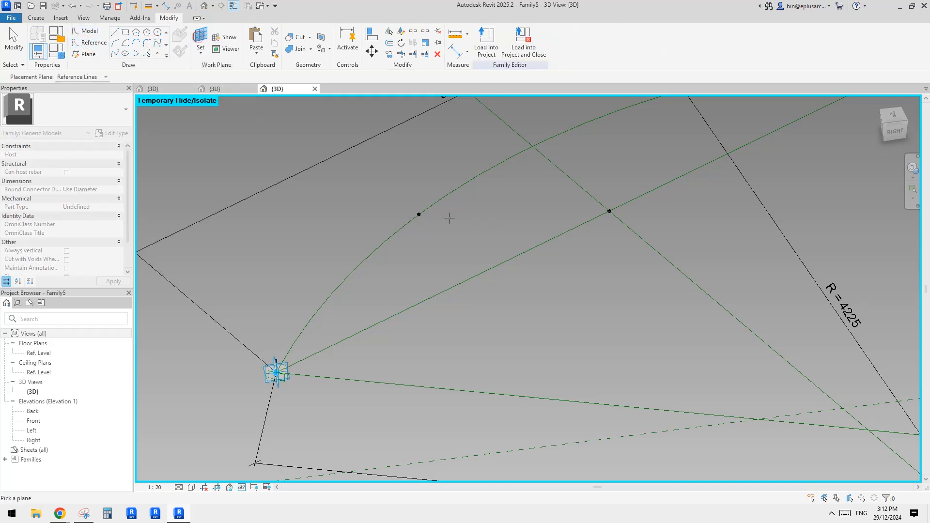
{"action": "left_click", "coordinate": [420, 214]}
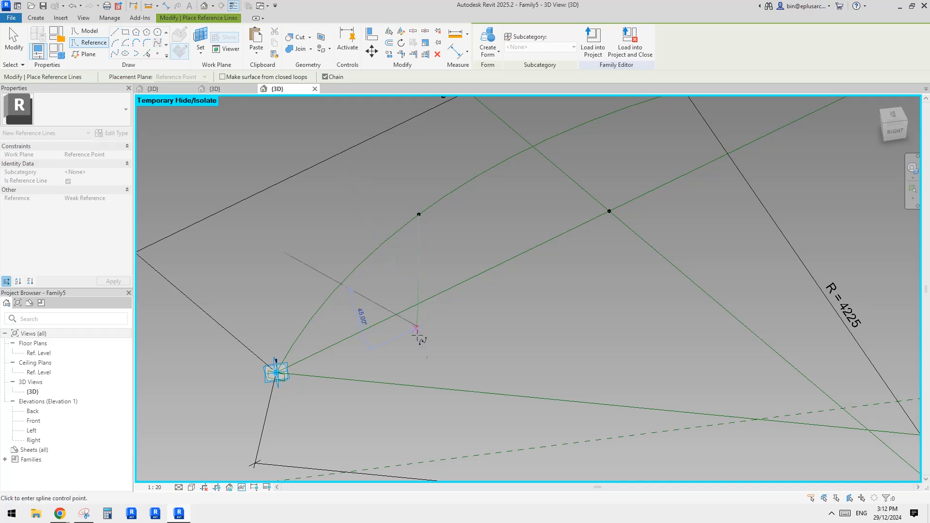
{"action": "key", "text": "Escape"}
{"action": "key", "text": "Escape"}
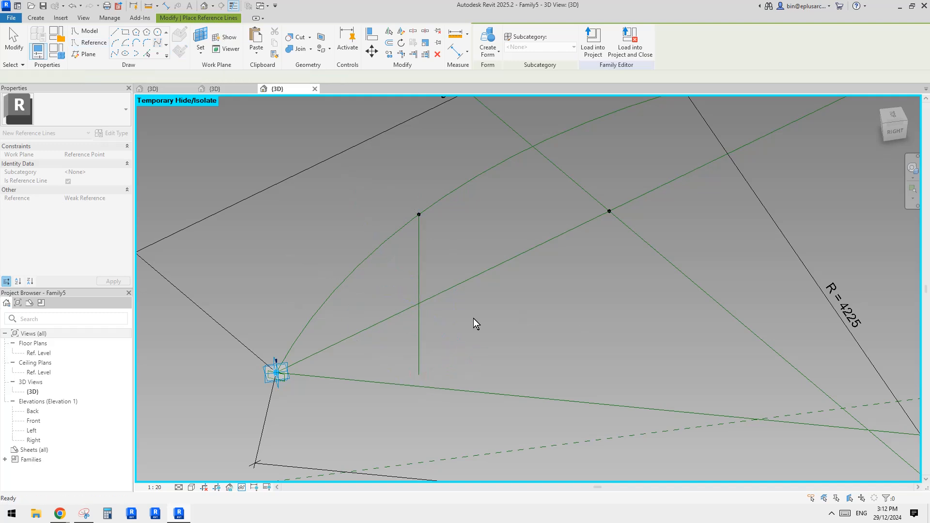
{"action": "key", "text": "Escape"}
Shift the middle control points of the vertical spline reference line to give it a slight S-shaped bend
{"action": "left_click", "coordinate": [420, 320]}
{"action": "scroll", "coordinate": [421, 326], "scroll_direction": "up", "scroll_amount": 1}
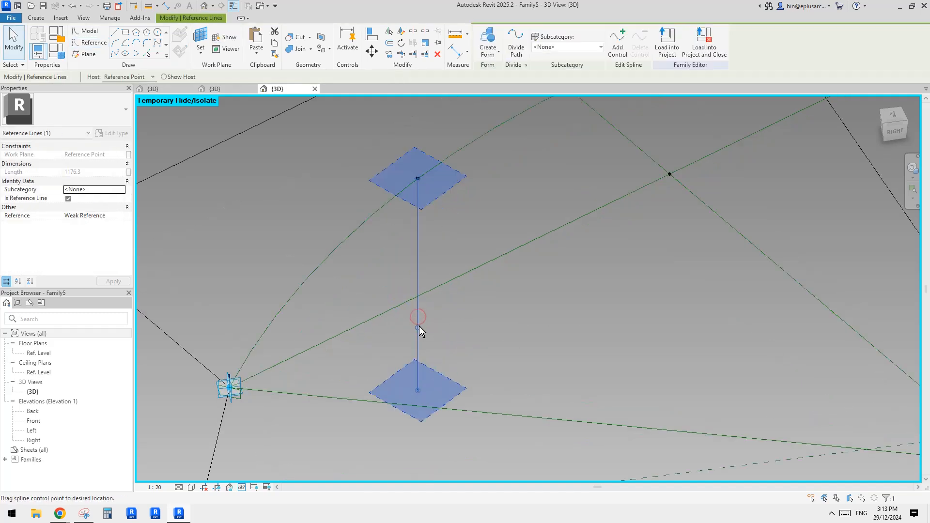
{"action": "left_click", "coordinate": [420, 271]}
{"action": "key", "text": "Escape"}
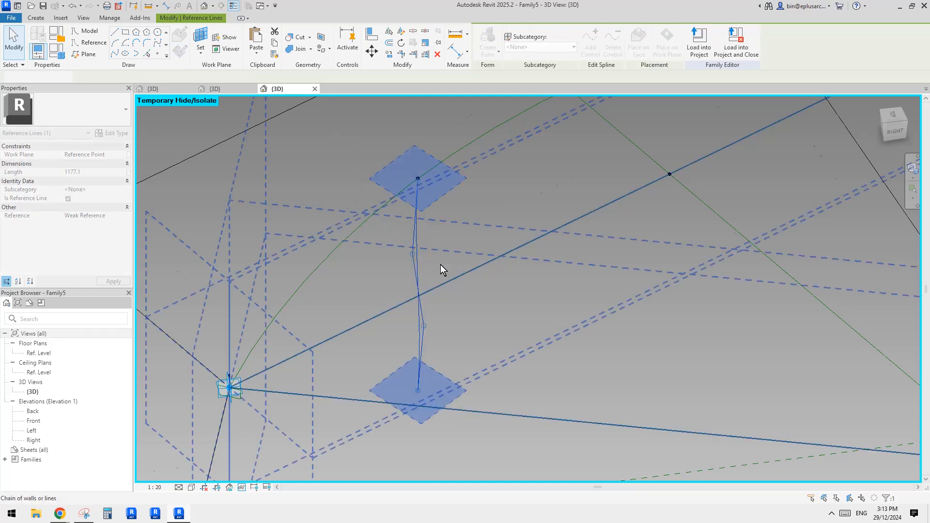
Copy the S-shaped spline reference line together with its host point six times, spacing the copies freely between adaptive points 1 and 2
{"action": "scroll", "coordinate": [383, 169], "scroll_direction": "down", "scroll_amount": 2}
{"action": "left_click_drag", "start_coordinate": [457, 345], "coordinate": [456, 352]}
{"action": "middle_click_drag", "start_coordinate": [456, 352], "coordinate": [417, 327], "text": "shift"}
{"action": "key", "text": "c"}
{"action": "key", "text": "o"}
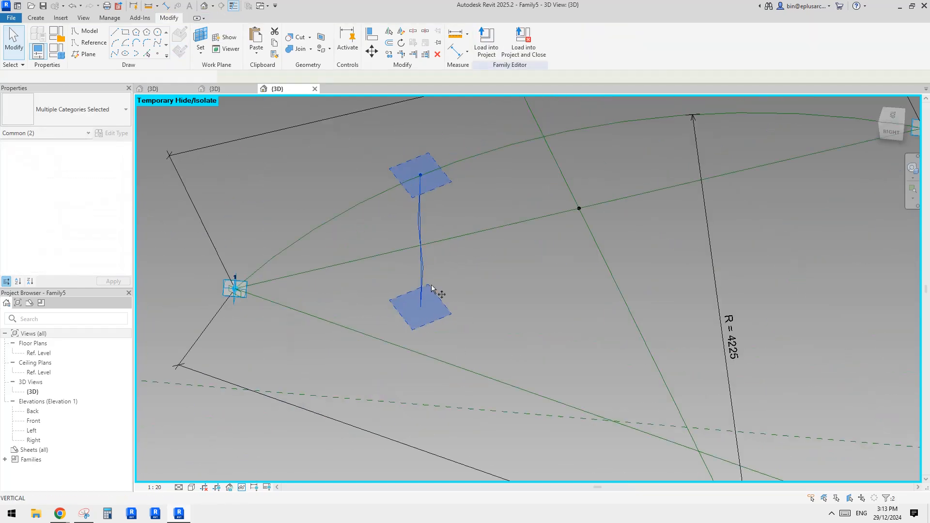
{"action": "left_click", "coordinate": [431, 285]}
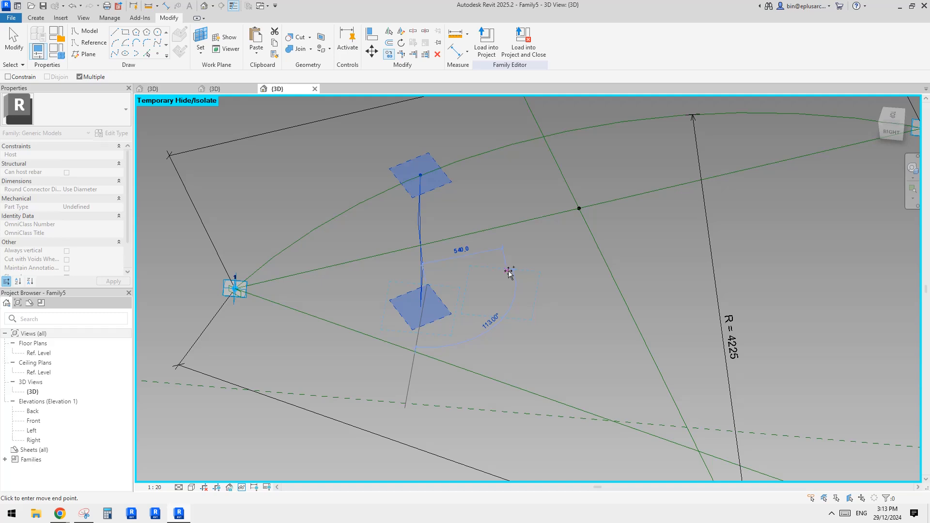
{"action": "left_click", "coordinate": [509, 271]}
{"action": "scroll", "coordinate": [538, 301], "scroll_direction": "down", "scroll_amount": 2}
{"action": "middle_click_drag", "start_coordinate": [541, 310], "coordinate": [516, 315]}
{"action": "left_click", "coordinate": [561, 295]}
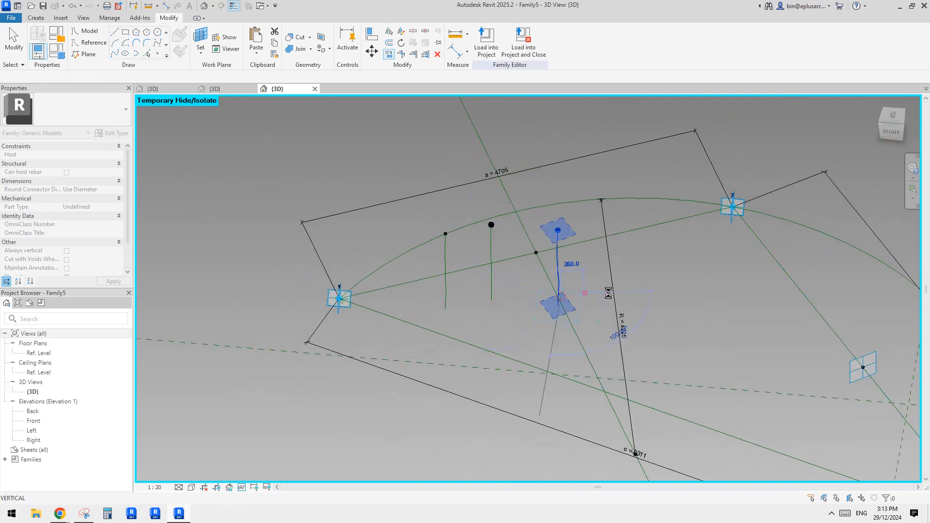
{"action": "left_click", "coordinate": [646, 293]}
{"action": "left_click", "coordinate": [685, 297]}
{"action": "left_click", "coordinate": [721, 308]}
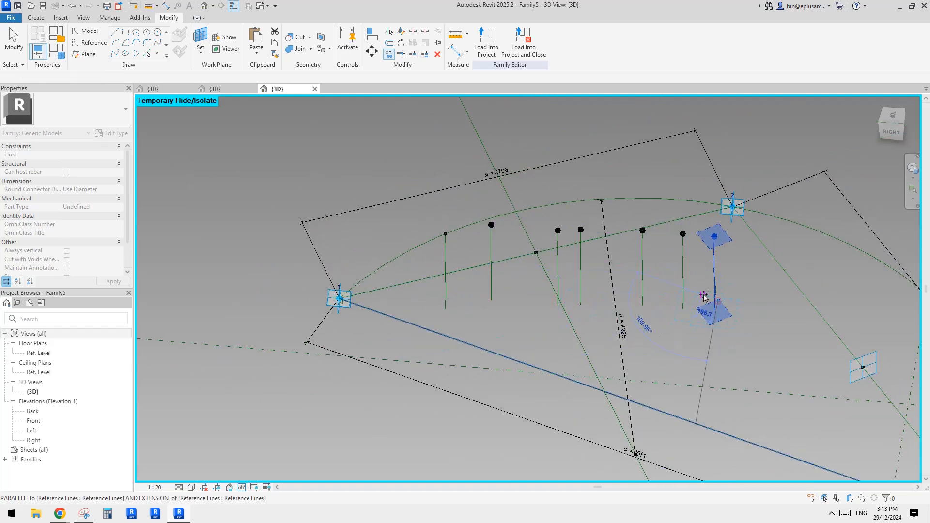
{"action": "key", "text": "Escape"}
Re-host the first copied profile's point onto the arc and set its normalized curve parameter to 1
{"action": "left_click", "coordinate": [492, 225]}
{"action": "middle_click_drag", "start_coordinate": [374, 210], "coordinate": [180, 177]}
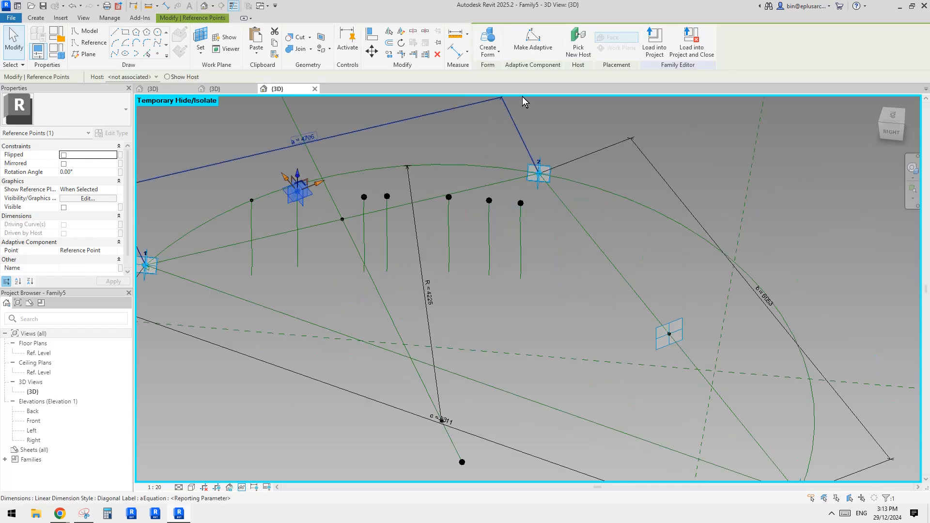
{"action": "left_click", "coordinate": [696, 234]}
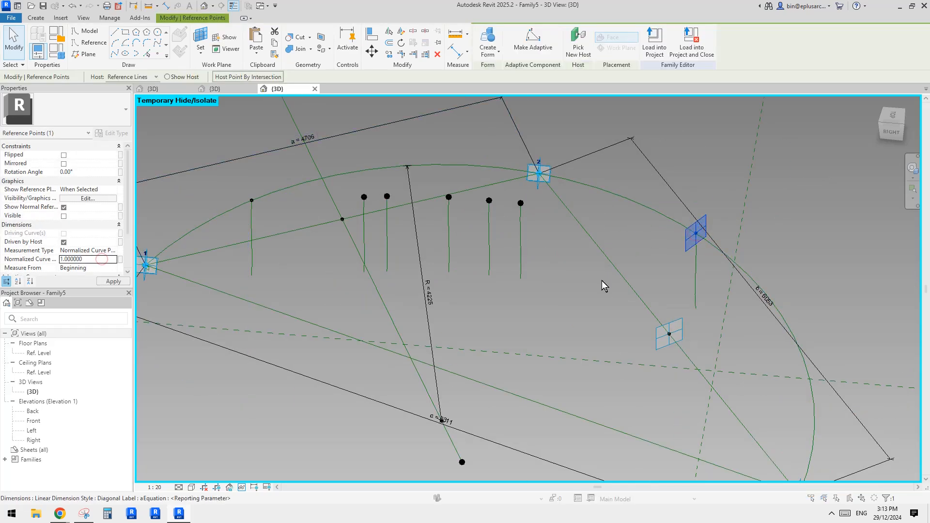
{"action": "left_click", "coordinate": [499, 289]}
{"action": "scroll", "coordinate": [508, 291], "scroll_direction": "down", "scroll_amount": 2}
{"action": "middle_click_drag", "start_coordinate": [727, 444], "coordinate": [708, 298]}
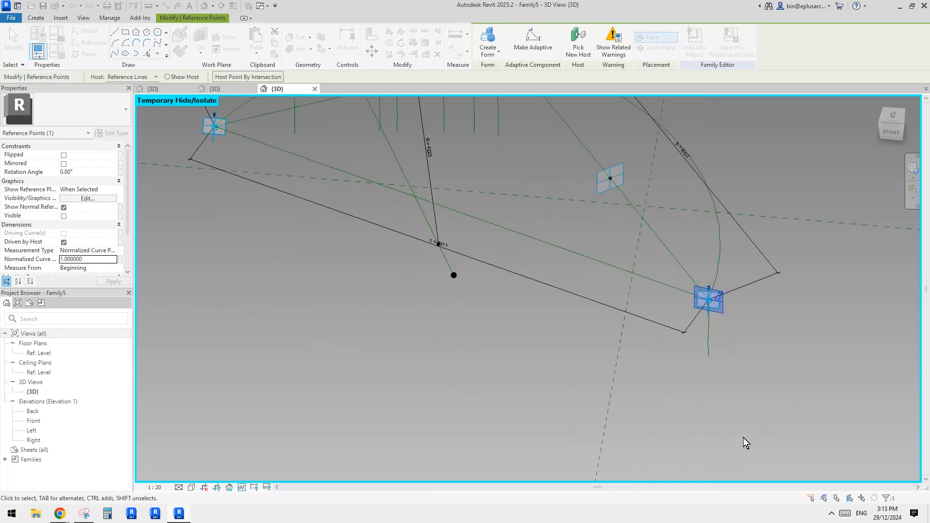
Re-host the five remaining copied profile points onto the arc, spreading them out on both sides of adaptive point 2
{"action": "middle_click_drag", "start_coordinate": [481, 218], "coordinate": [536, 408]}
{"action": "scroll", "coordinate": [506, 317], "scroll_direction": "up", "scroll_amount": 3}
{"action": "left_click", "coordinate": [390, 228]}
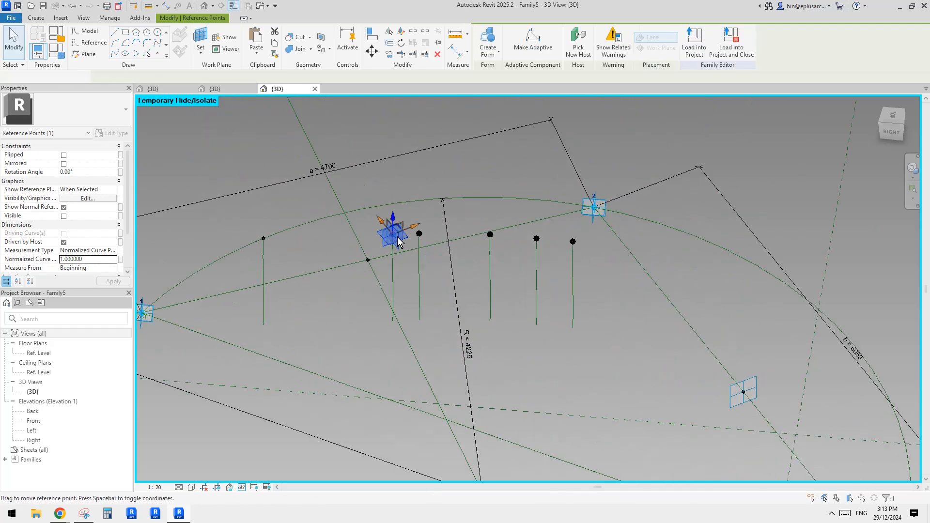
{"action": "left_click", "coordinate": [372, 207]}
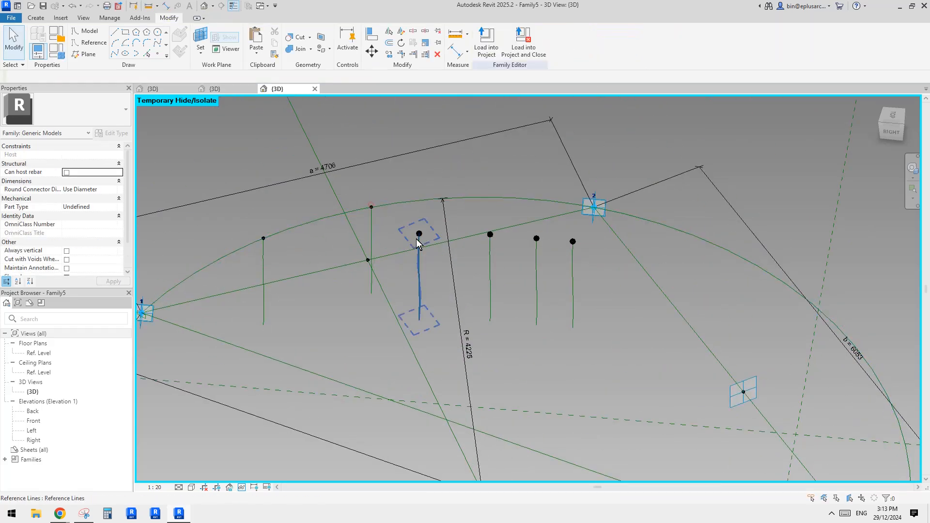
{"action": "left_click", "coordinate": [419, 237]}
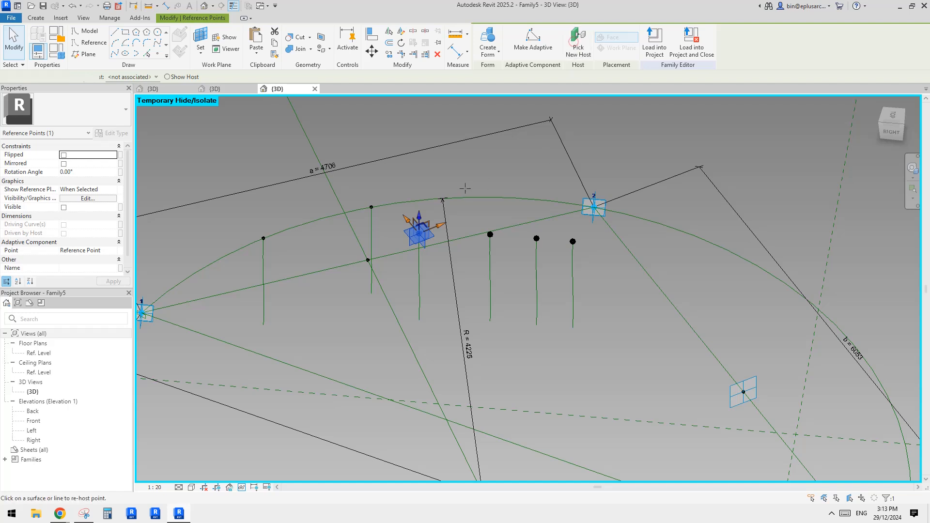
{"action": "left_click", "coordinate": [468, 197]}
{"action": "left_click", "coordinate": [490, 234]}
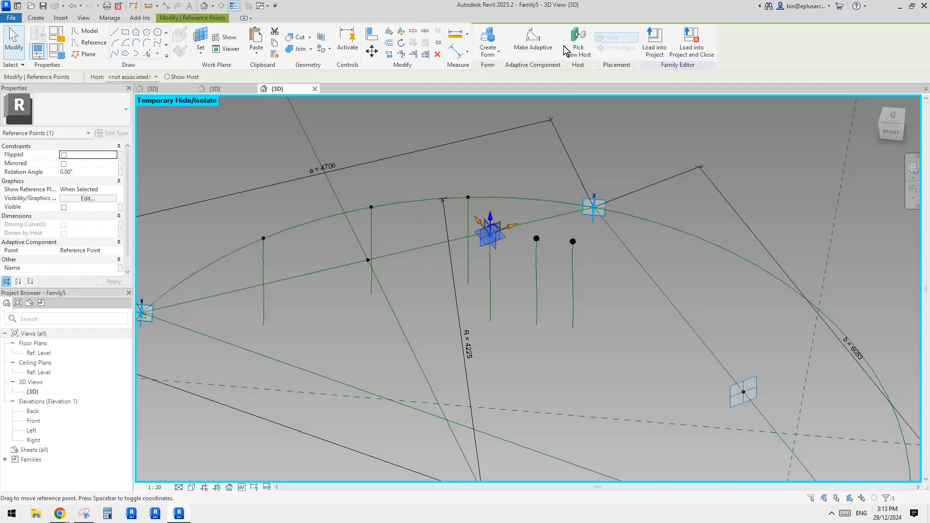
{"action": "left_click", "coordinate": [565, 48]}
{"action": "left_click", "coordinate": [636, 217]}
{"action": "left_click", "coordinate": [538, 240]}
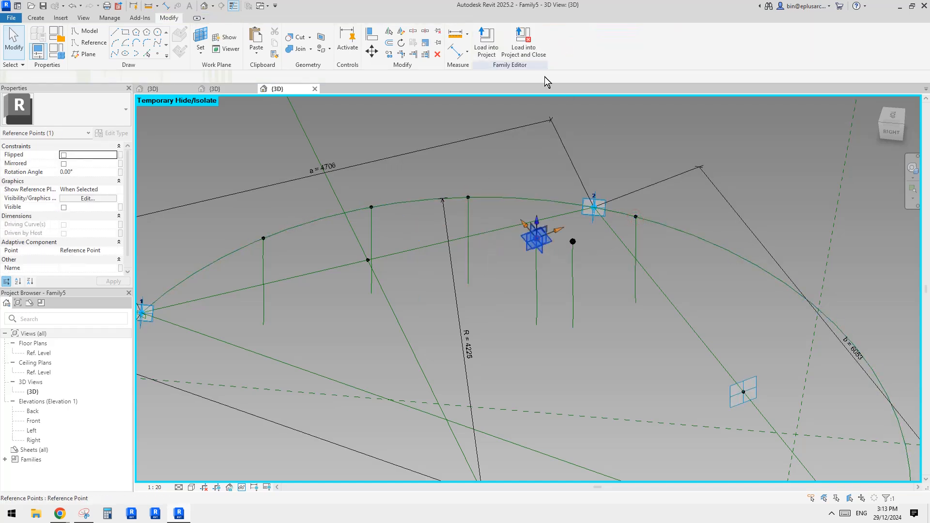
{"action": "left_click", "coordinate": [695, 236]}
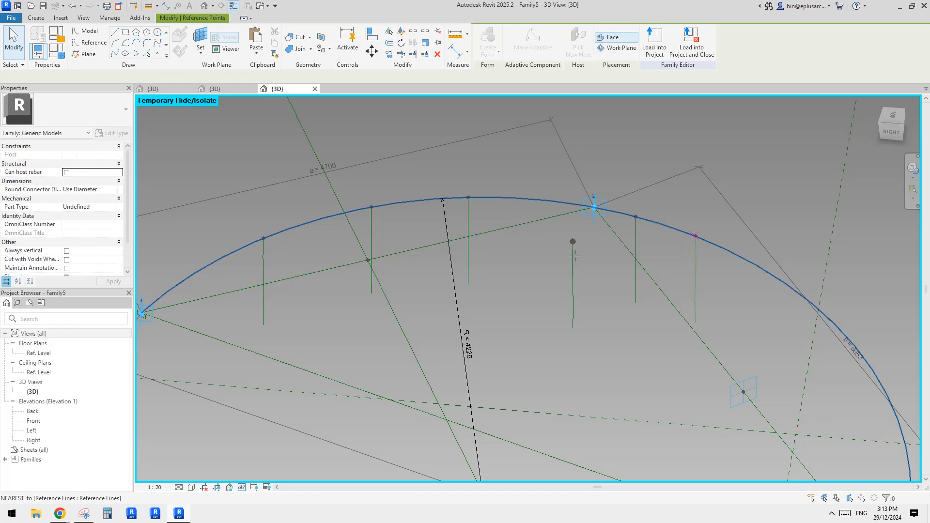
{"action": "left_click", "coordinate": [573, 240]}
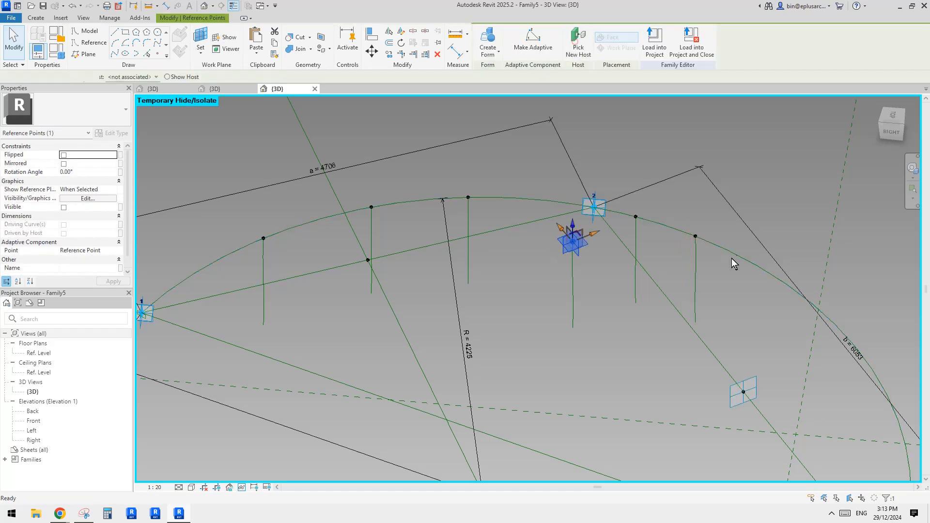
{"action": "left_click", "coordinate": [749, 259]}
Try to create a form from all the hosted spline reference lines and the arc, including the profile at the arc's end
{"action": "scroll", "coordinate": [666, 334], "scroll_direction": "down", "scroll_amount": 1}
{"action": "middle_click_drag", "start_coordinate": [663, 339], "coordinate": [458, 224]}
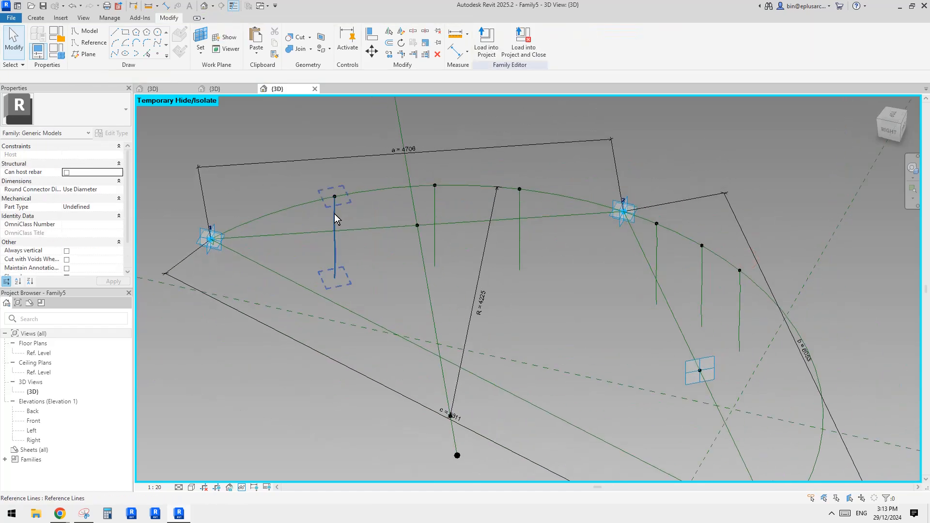
{"action": "left_click", "coordinate": [335, 218]}
{"action": "left_click", "coordinate": [435, 223], "text": "ctrl"}
{"action": "left_click", "coordinate": [520, 228], "text": "ctrl"}
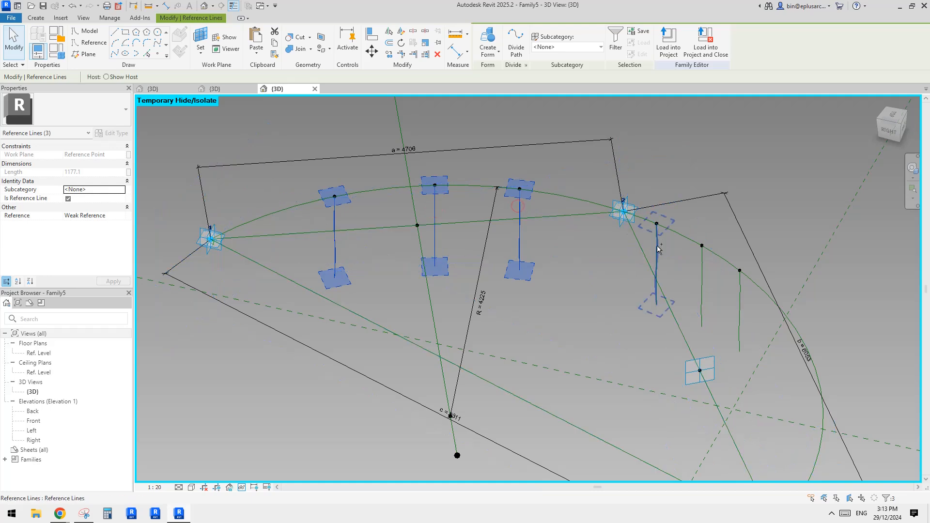
{"action": "left_click", "coordinate": [702, 271], "text": "ctrl"}
{"action": "left_click", "coordinate": [740, 291], "text": "ctrl"}
{"action": "middle_click_drag", "start_coordinate": [740, 291], "coordinate": [612, 143]}
{"action": "left_click", "coordinate": [661, 377], "text": "ctrl"}
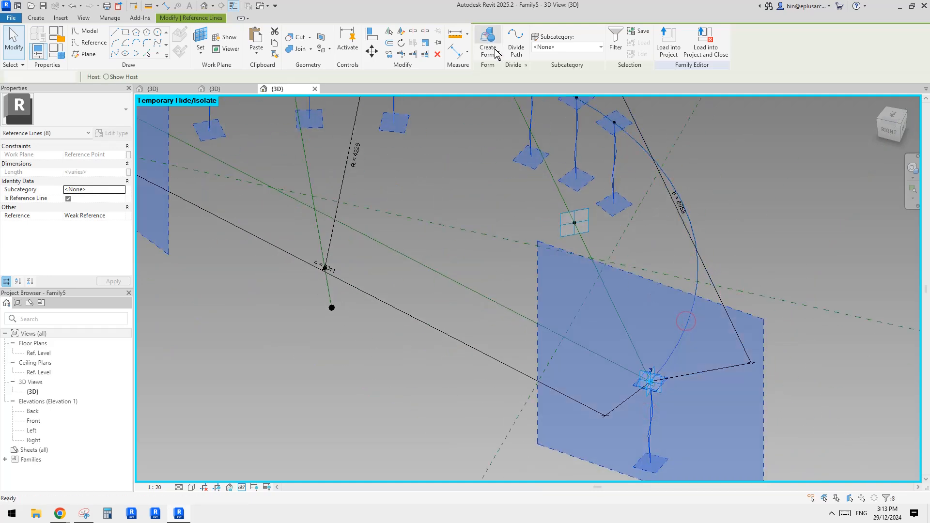
{"action": "left_click", "coordinate": [487, 47]}
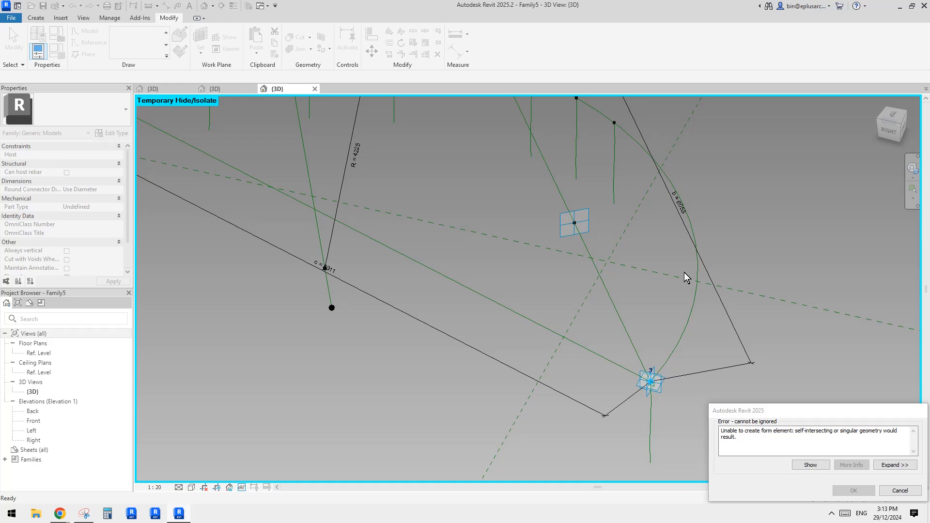
{"action": "middle_click_drag", "start_coordinate": [684, 272], "coordinate": [630, 323], "text": "shift"}
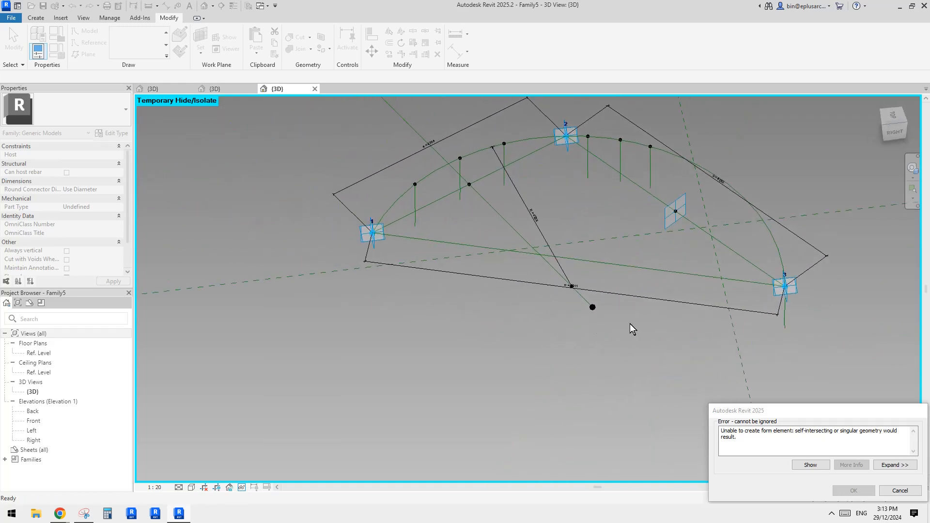
{"action": "left_click", "coordinate": [899, 493]}
Slide the profile's host point at adaptive point 3 back along the arc to a normalized curve parameter of about 0.62
{"action": "scroll", "coordinate": [690, 305], "scroll_direction": "up", "scroll_amount": 3}
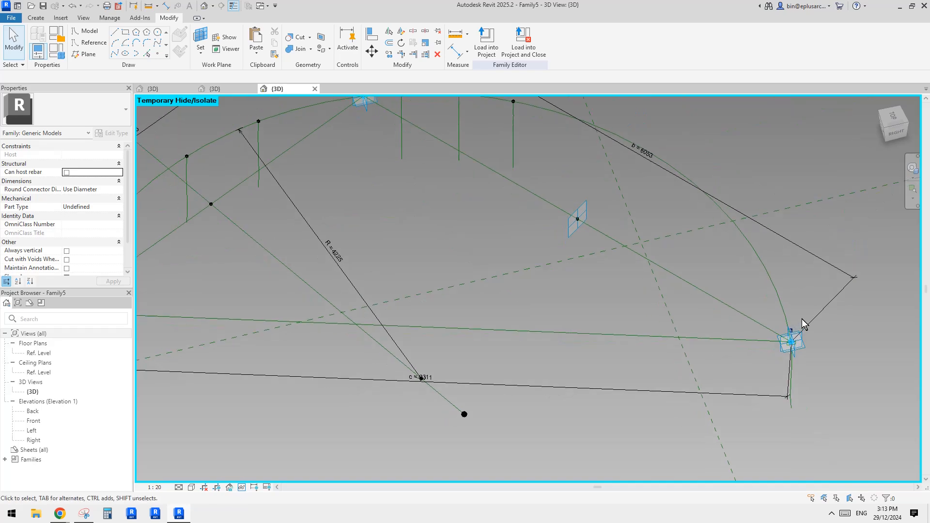
{"action": "key", "text": "Tab"}
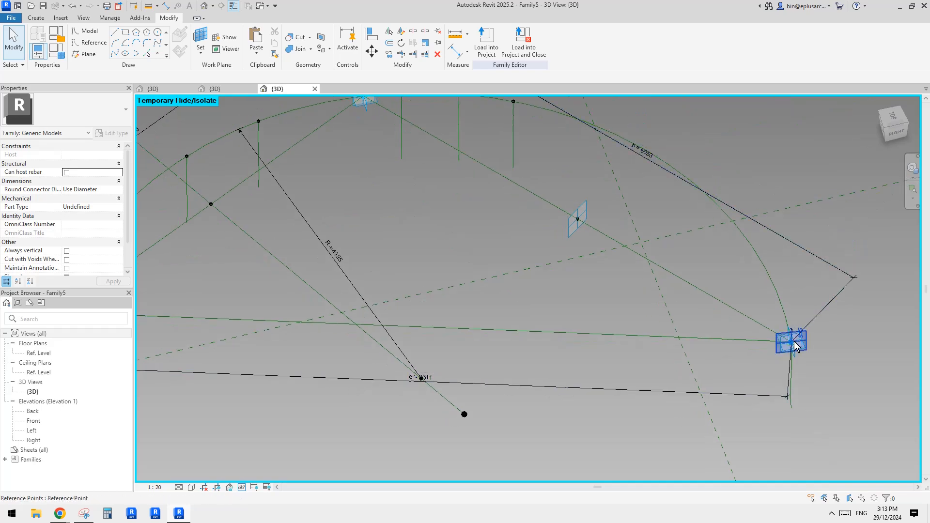
{"action": "left_click", "coordinate": [796, 346]}
{"action": "middle_click_drag", "start_coordinate": [794, 354], "coordinate": [820, 350], "text": "shift"}
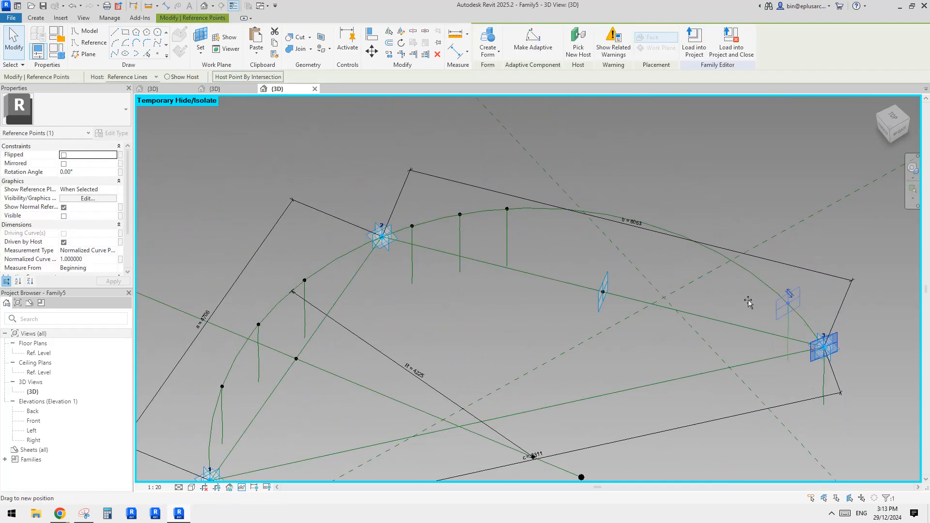
{"action": "left_click_drag", "start_coordinate": [544, 244], "coordinate": [543, 249]}
{"action": "middle_click_drag", "start_coordinate": [542, 257], "coordinate": [434, 225], "text": "shift"}
{"action": "middle_click_drag", "start_coordinate": [328, 172], "coordinate": [402, 205]}
Create a surface form from the seven hosted spline reference lines and the arc
{"action": "left_click", "coordinate": [277, 218]}
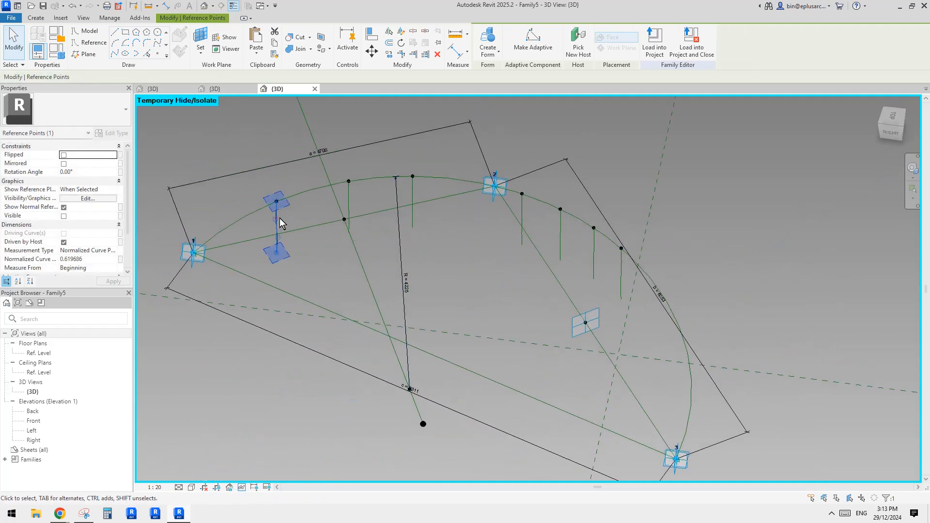
{"action": "left_click", "coordinate": [349, 197], "text": "ctrl"}
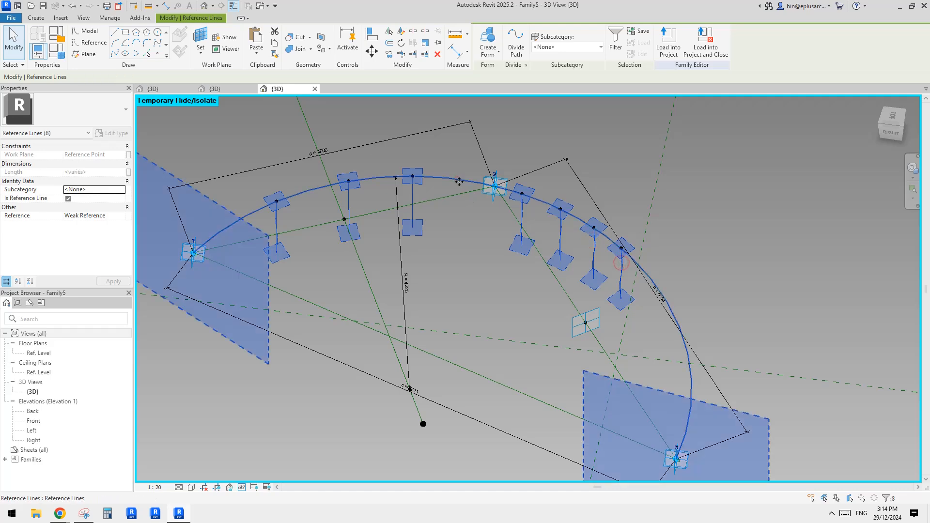
{"action": "left_click", "coordinate": [488, 39]}
Move the form's last profile host point along the arc to its end at adaptive point 3
{"action": "middle_click_drag", "start_coordinate": [622, 136], "coordinate": [612, 228]}
{"action": "left_click_drag", "start_coordinate": [624, 221], "coordinate": [790, 394]}
{"action": "middle_click_drag", "start_coordinate": [704, 279], "coordinate": [700, 282]}
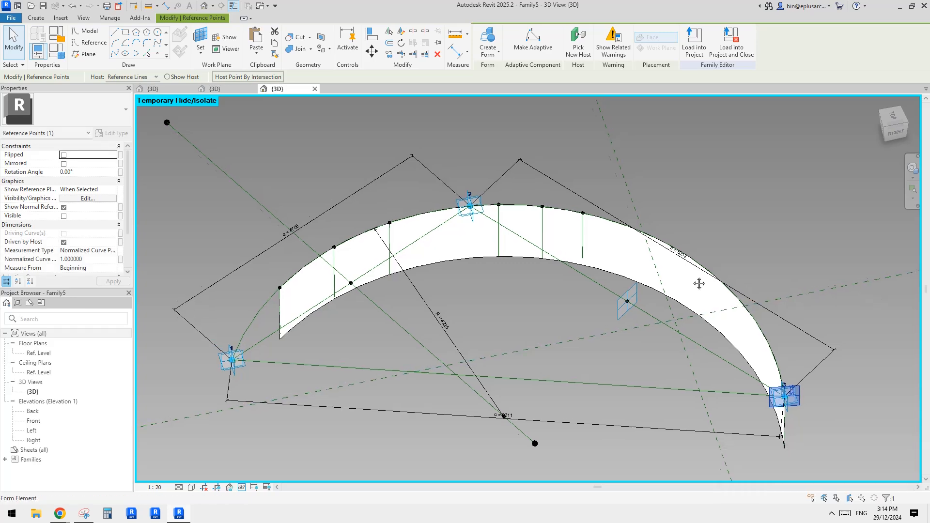
{"action": "key", "text": "Escape"}
Slide the second-to-last profile's host point along the arc to a normalized curve parameter of about 0.62
{"action": "scroll", "coordinate": [622, 242], "scroll_direction": "up", "scroll_amount": 1}
{"action": "left_click", "coordinate": [578, 223]}
{"action": "middle_click_drag", "start_coordinate": [587, 228], "coordinate": [609, 266], "text": "shift"}
{"action": "left_click", "coordinate": [578, 209]}
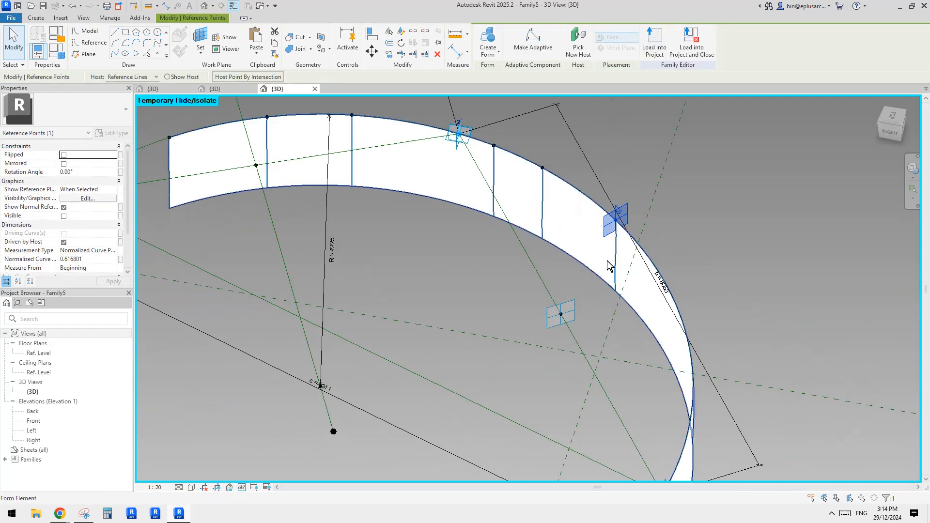
{"action": "scroll", "coordinate": [632, 275], "scroll_direction": "up", "scroll_amount": 2}
{"action": "key", "text": "Escape"}
Reshape the profile spline just past adaptive point 2 by shifting its middle control points and its lower end
{"action": "left_click", "coordinate": [604, 272]}
{"action": "left_click_drag", "start_coordinate": [602, 266], "coordinate": [598, 221]}
{"action": "middle_click_drag", "start_coordinate": [602, 230], "coordinate": [628, 297]}
{"action": "left_click", "coordinate": [418, 167]}
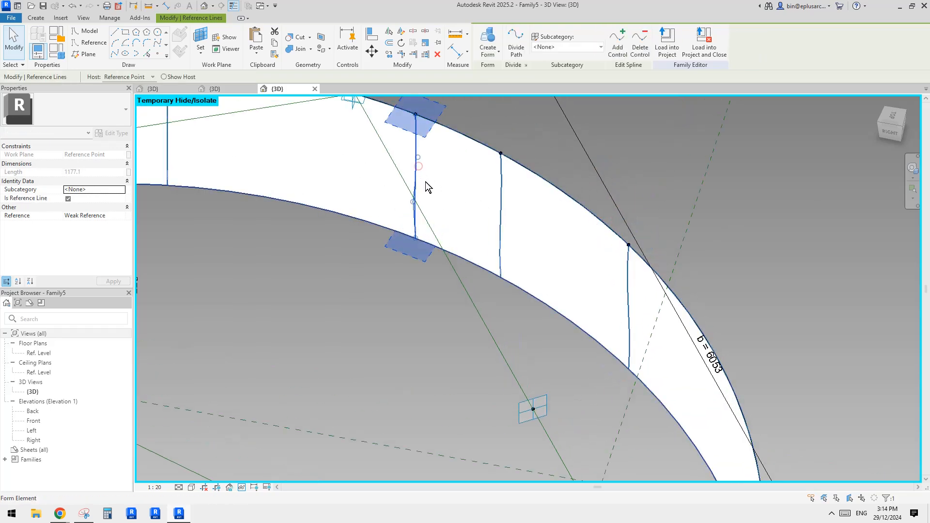
{"action": "left_click_drag", "start_coordinate": [418, 166], "coordinate": [419, 164]}
{"action": "scroll", "coordinate": [417, 232], "scroll_direction": "up", "scroll_amount": 2}
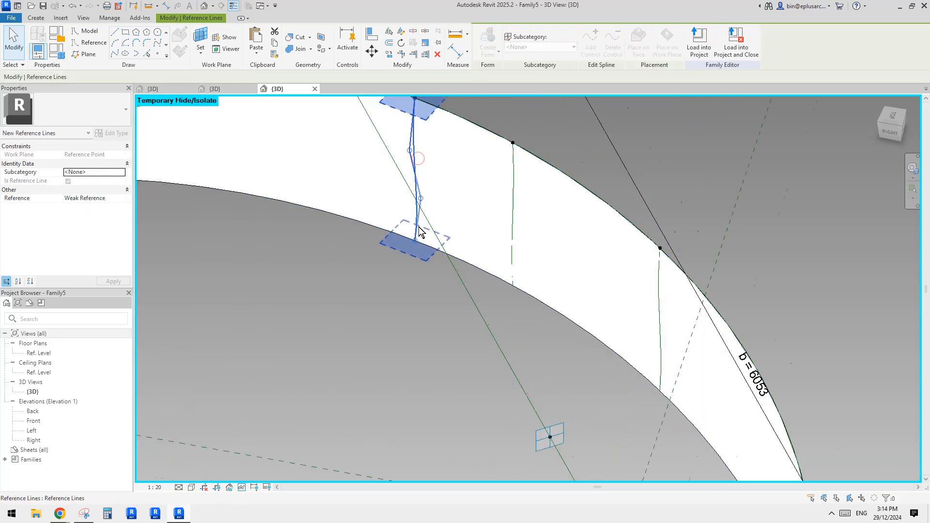
{"action": "left_click_drag", "start_coordinate": [415, 245], "coordinate": [419, 244]}
{"action": "scroll", "coordinate": [426, 236], "scroll_direction": "down", "scroll_amount": 3}
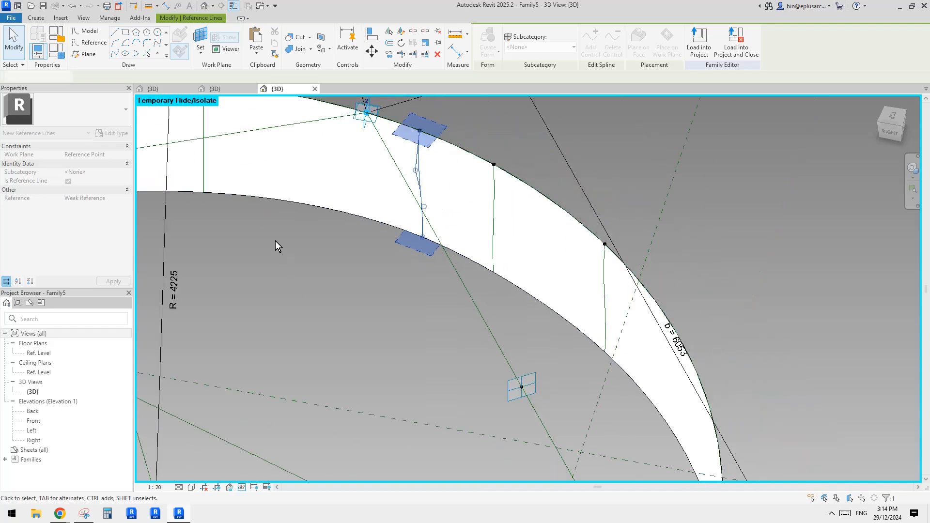
{"action": "scroll", "coordinate": [397, 186], "scroll_direction": "up", "scroll_amount": 1}
{"action": "middle_click_drag", "start_coordinate": [163, 194], "coordinate": [445, 290]}
Bend the second profile spline from the form's start by moving its upper control point and its lower end
{"action": "key", "text": "Escape"}
{"action": "scroll", "coordinate": [398, 187], "scroll_direction": "down", "scroll_amount": 1}
{"action": "left_click", "coordinate": [353, 227]}
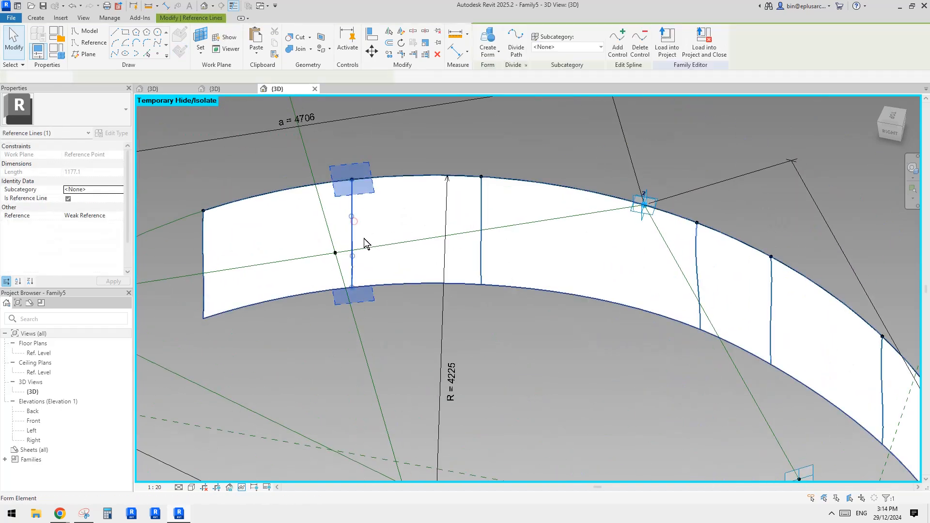
{"action": "scroll", "coordinate": [365, 238], "scroll_direction": "up", "scroll_amount": 3}
{"action": "left_click_drag", "start_coordinate": [357, 195], "coordinate": [348, 198]}
{"action": "left_click_drag", "start_coordinate": [353, 316], "coordinate": [359, 310]}
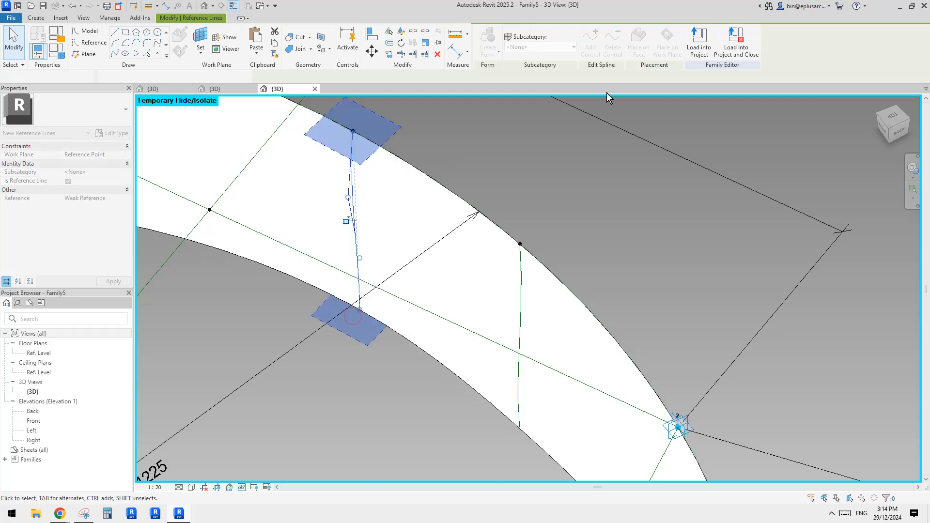
Add a spline control point on the lower chord of the second profile's reference line
{"action": "left_click", "coordinate": [620, 48]}
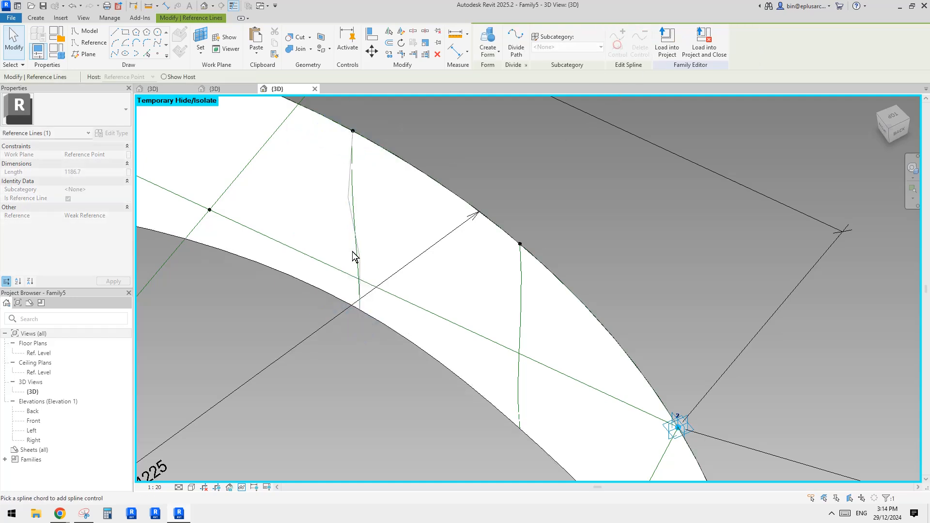
{"action": "left_click", "coordinate": [359, 286]}
{"action": "scroll", "coordinate": [361, 286], "scroll_direction": "up", "scroll_amount": 2}
{"action": "key", "text": "Escape"}
Associate the curved form's material with a new instance family parameter named MA
{"action": "scroll", "coordinate": [426, 233], "scroll_direction": "down", "scroll_amount": 5}
{"action": "middle_click_drag", "start_coordinate": [435, 267], "coordinate": [499, 267], "text": "shift"}
{"action": "key", "text": "Tab"}
{"action": "key", "text": "Tab"}
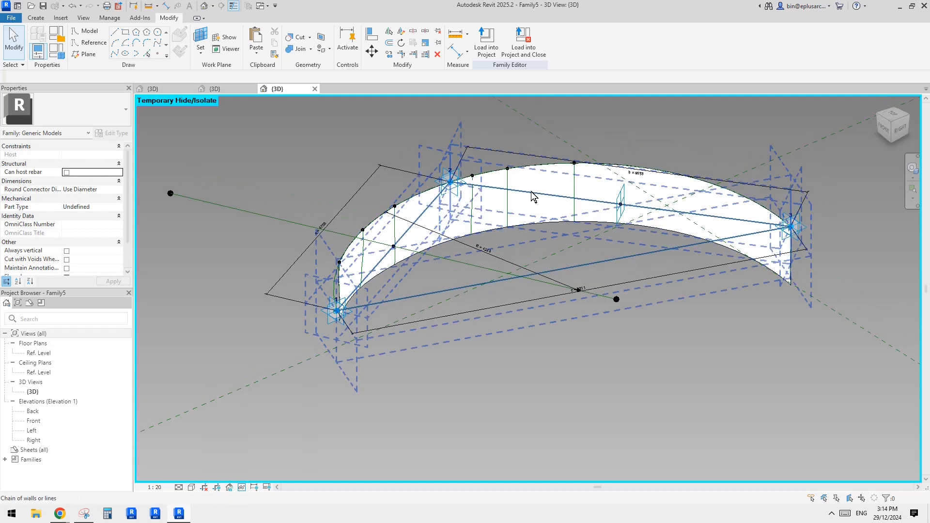
{"action": "left_click", "coordinate": [558, 202]}
{"action": "middle_click_drag", "start_coordinate": [557, 202], "coordinate": [519, 266], "text": "shift"}
{"action": "left_click", "coordinate": [498, 249]}
{"action": "middle_click_drag", "start_coordinate": [567, 239], "coordinate": [529, 262]}
{"action": "scroll", "coordinate": [538, 253], "scroll_direction": "up", "scroll_amount": 3}
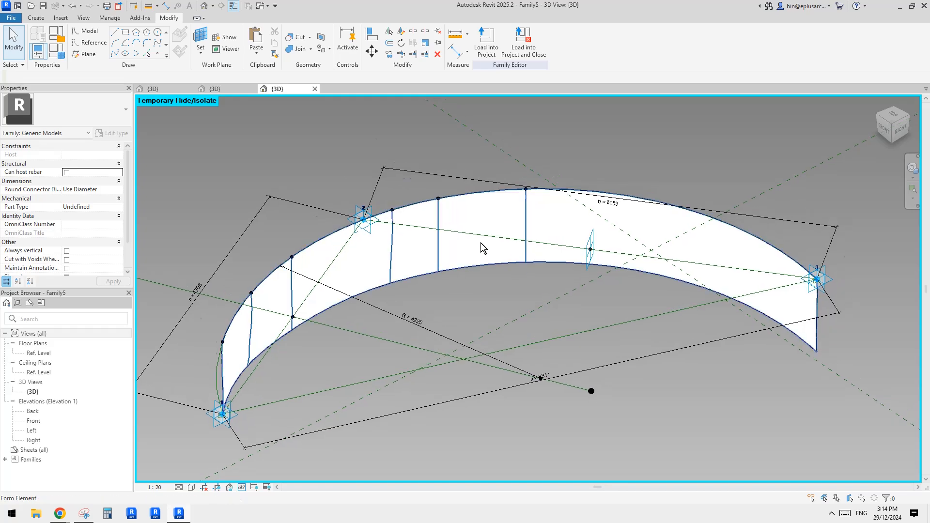
{"action": "left_click", "coordinate": [489, 224]}
{"action": "left_click", "coordinate": [129, 180]}
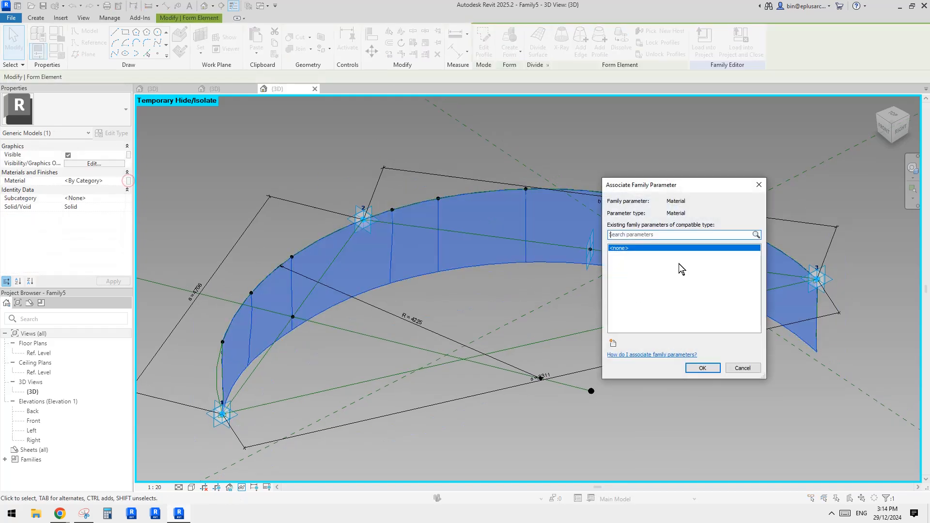
{"action": "left_click", "coordinate": [613, 343]}
{"action": "type", "text": "MA"}
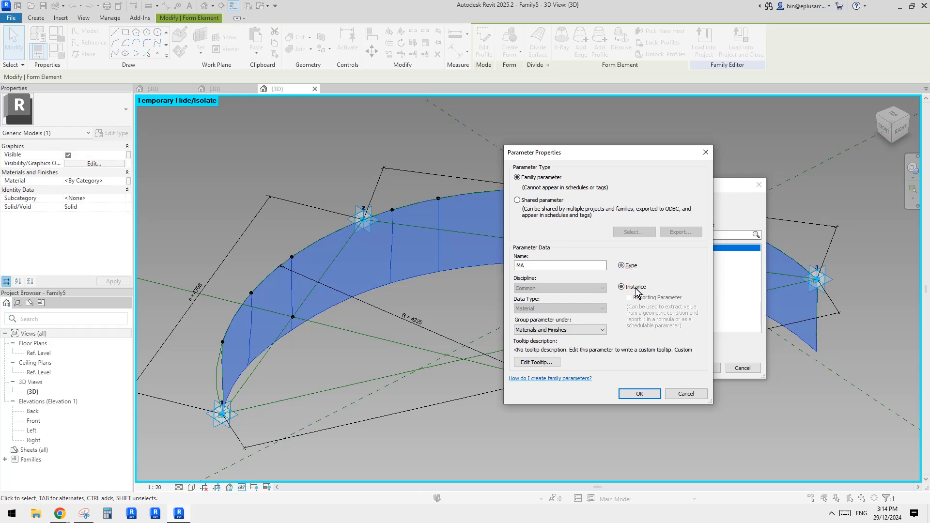
{"action": "left_click", "coordinate": [640, 394]}
{"action": "left_click", "coordinate": [702, 368]}
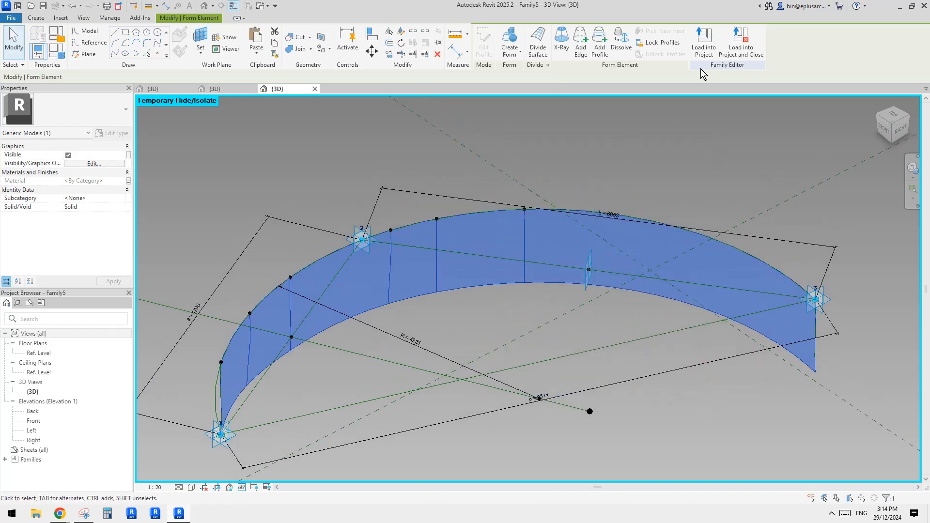
Load the finished family into Project3 and dismiss the save reminder without saving the project
{"action": "left_click", "coordinate": [704, 45]}
{"action": "left_click", "coordinate": [530, 334]}
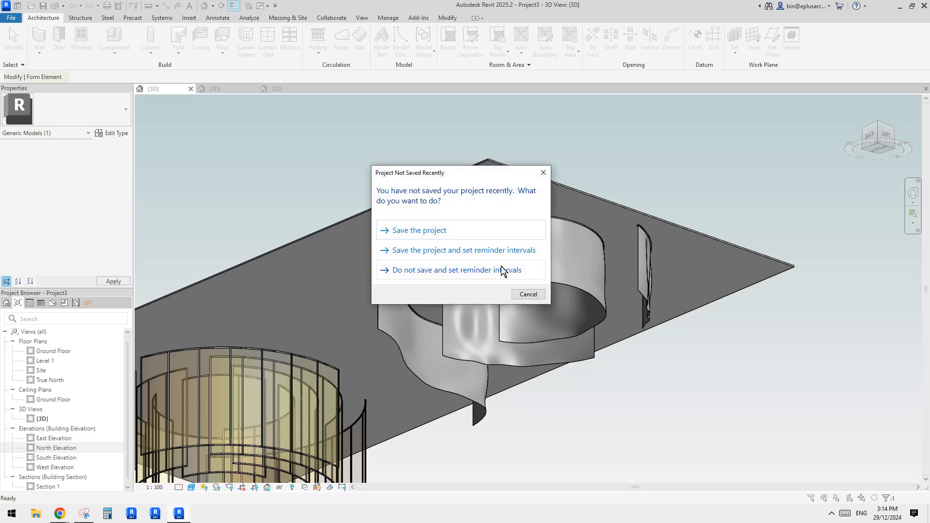
{"action": "left_click", "coordinate": [501, 266]}
Place a three-point instance of Family5 on the ceiling face between the curtain walls and the S-shaped form
{"action": "scroll", "coordinate": [383, 242], "scroll_direction": "up", "scroll_amount": 3}
{"action": "scroll", "coordinate": [382, 242], "scroll_direction": "up", "scroll_amount": 4}
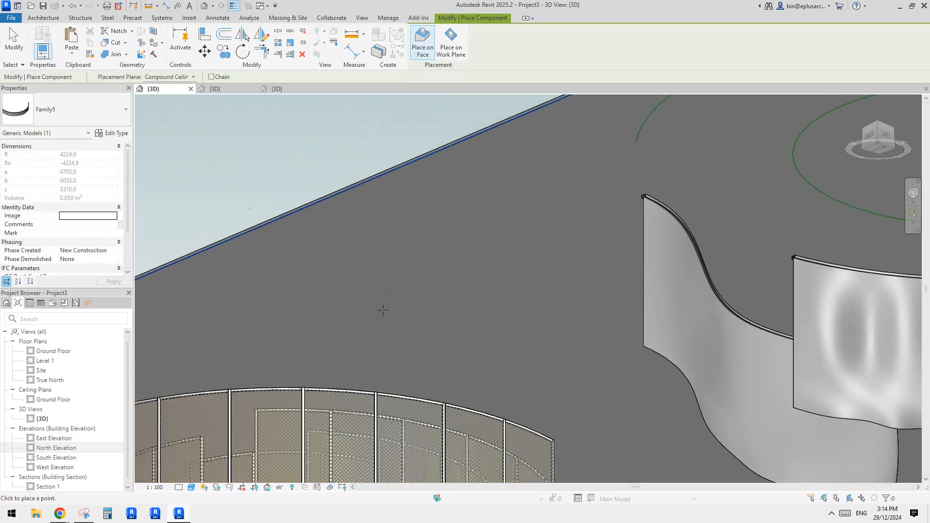
{"action": "left_click", "coordinate": [583, 324]}
{"action": "key", "text": "Escape"}
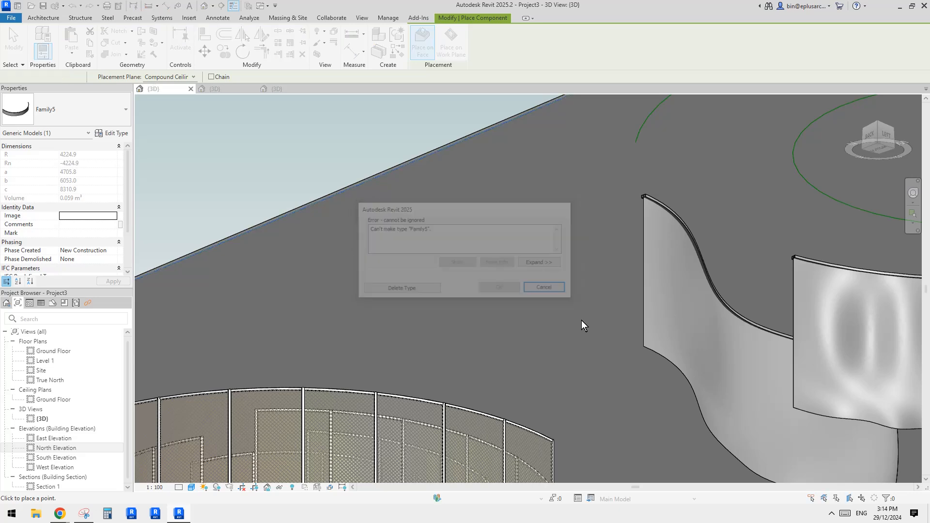
{"action": "scroll", "coordinate": [509, 297], "scroll_direction": "down", "scroll_amount": 5}
{"action": "scroll", "coordinate": [354, 283], "scroll_direction": "up", "scroll_amount": 2}
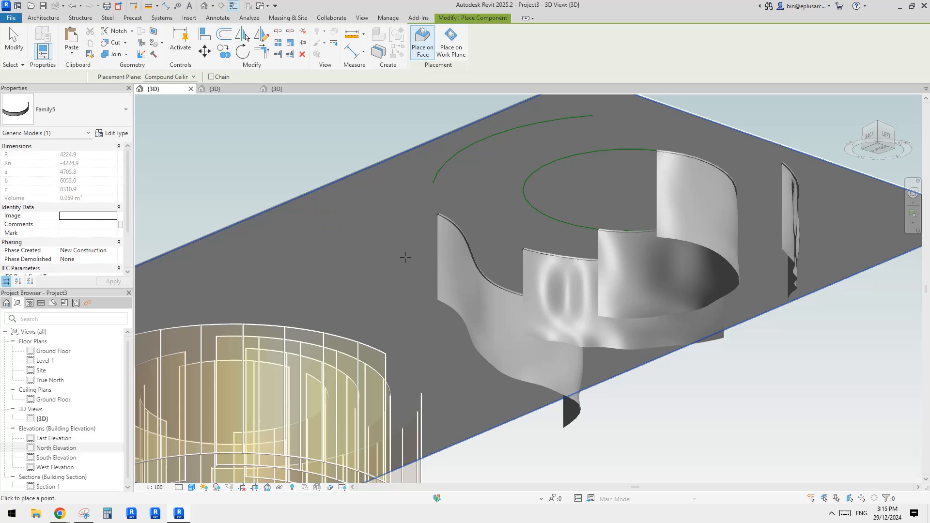
{"action": "key", "text": "Escape"}
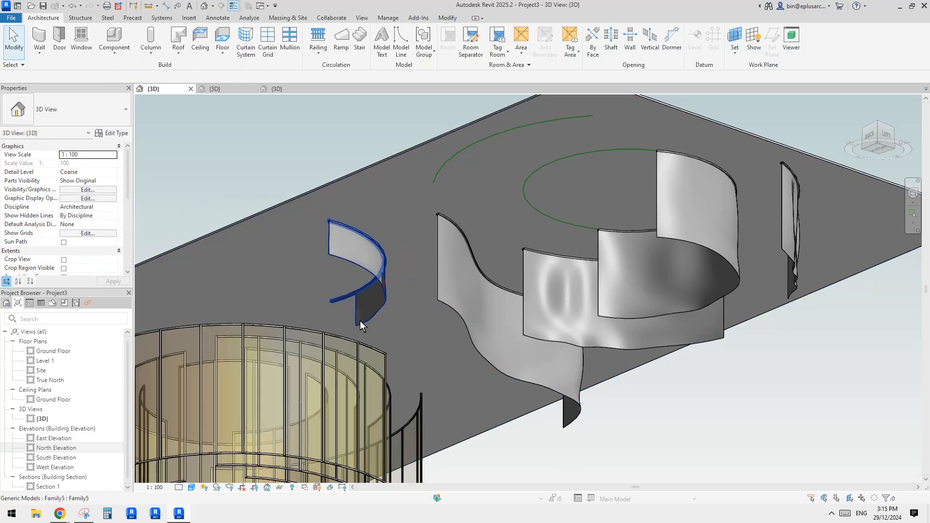
{"action": "middle_click_drag", "start_coordinate": [359, 321], "coordinate": [379, 239], "text": "shift"}
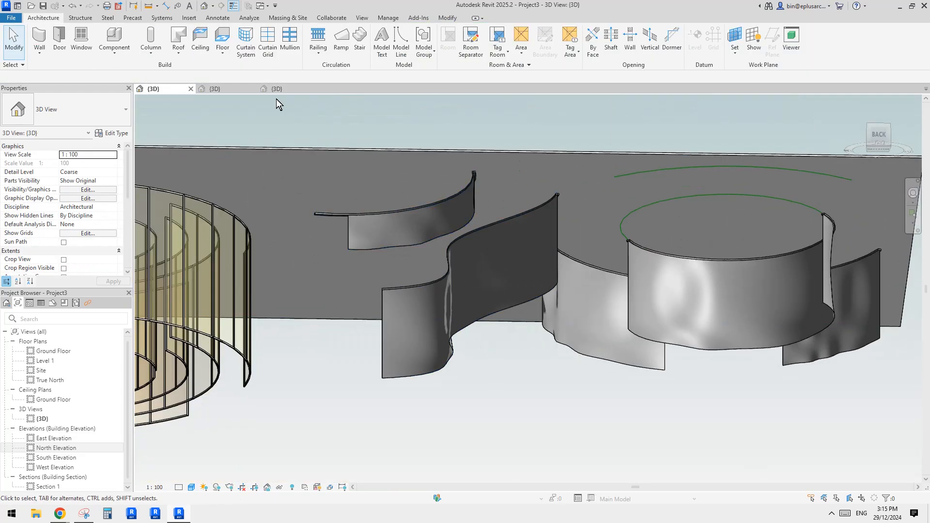
Return to the Family5 model and slide the first profile's host point to the arc's start, at normalized curve parameter 0
{"action": "left_click", "coordinate": [247, 90]}
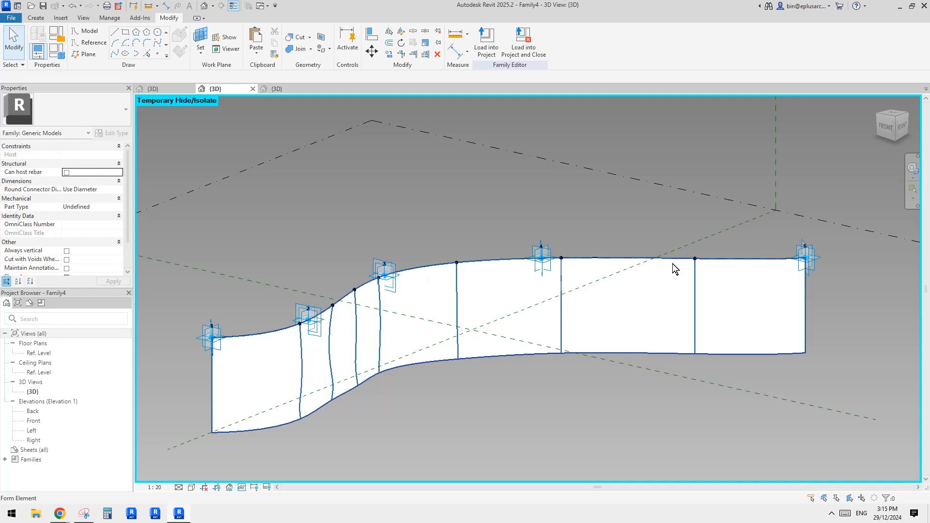
{"action": "left_click", "coordinate": [272, 89]}
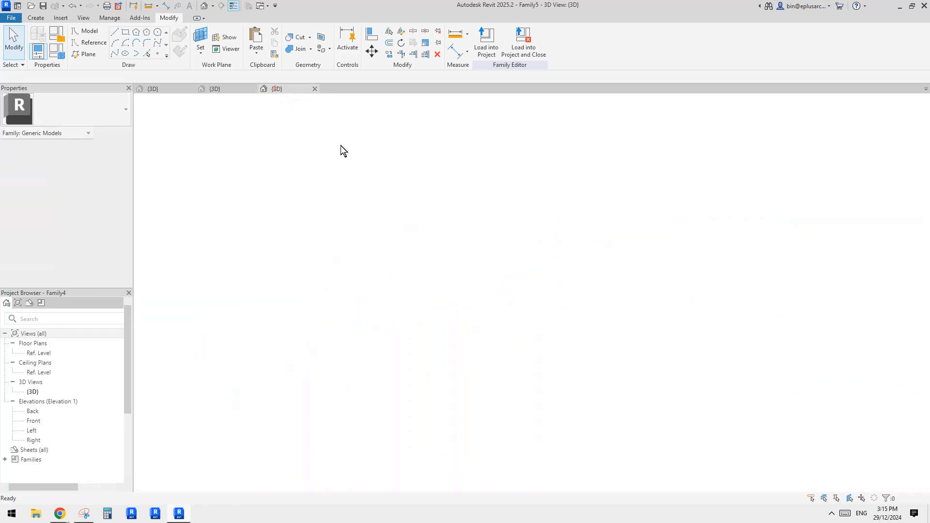
{"action": "scroll", "coordinate": [415, 309], "scroll_direction": "up", "scroll_amount": 8}
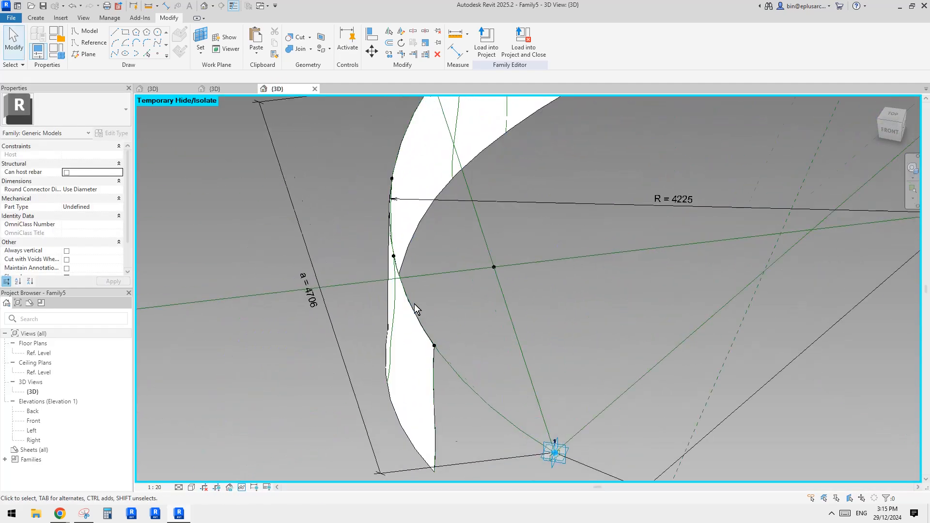
{"action": "left_click", "coordinate": [436, 349]}
{"action": "scroll", "coordinate": [442, 316], "scroll_direction": "down", "scroll_amount": 2}
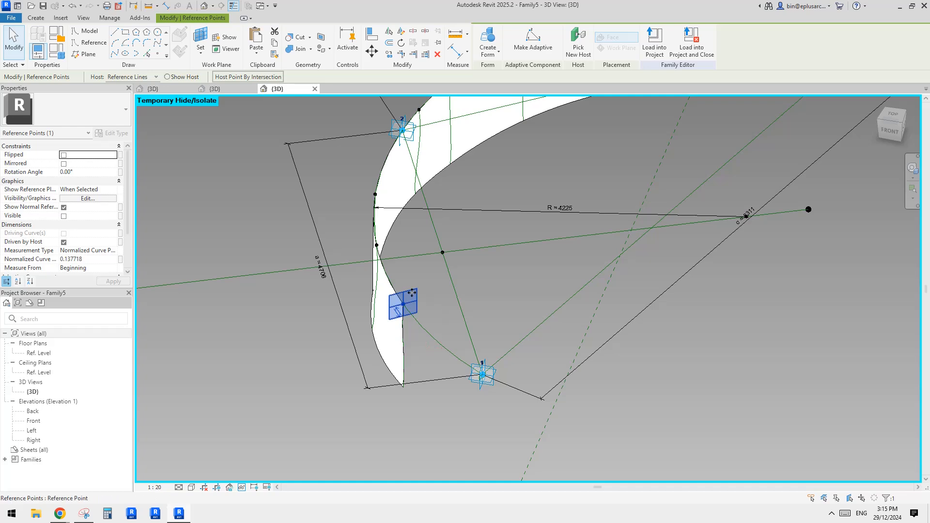
{"action": "left_click_drag", "start_coordinate": [565, 381], "coordinate": [565, 381]}
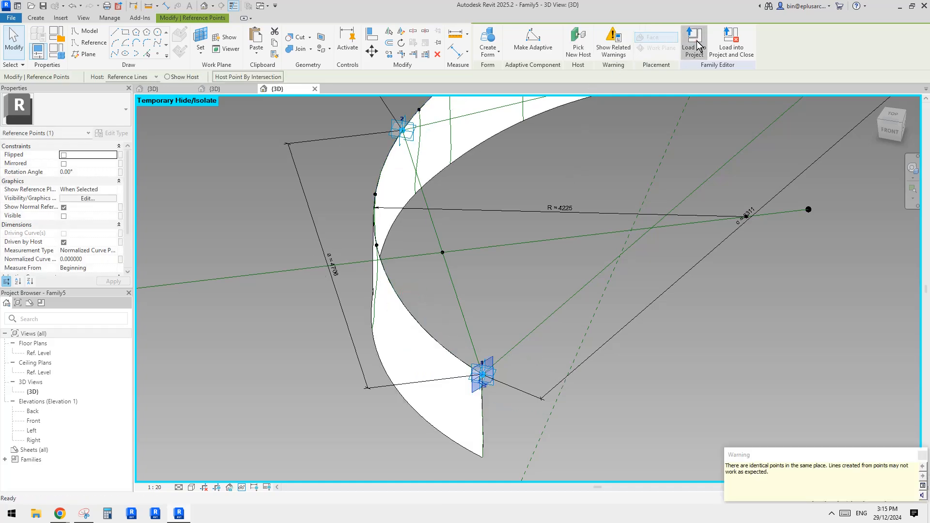
Reload the modified Family5 into Project3 and select its placed instance
{"action": "left_click", "coordinate": [695, 41]}
{"action": "left_click", "coordinate": [529, 334]}
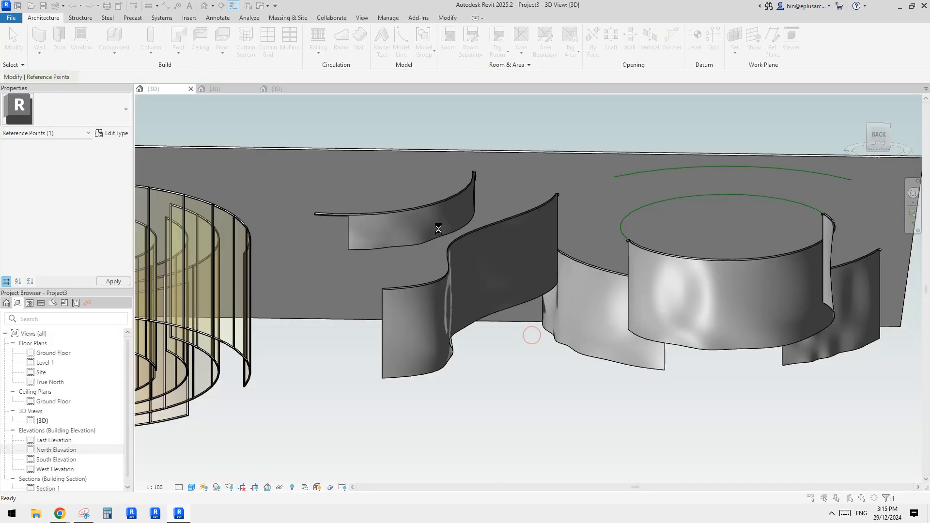
{"action": "left_click", "coordinate": [428, 222]}
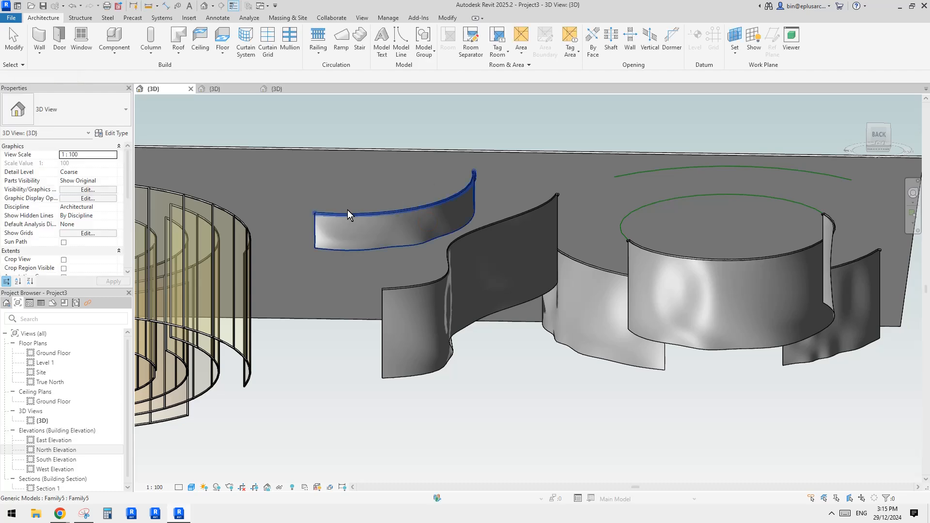
{"action": "left_click", "coordinate": [377, 220]}
Set the work plane to Compound Ceiling : Plain
{"action": "middle_click_drag", "start_coordinate": [416, 254], "coordinate": [465, 213], "text": "shift"}
{"action": "scroll", "coordinate": [488, 191], "scroll_direction": "up", "scroll_amount": 2}
{"action": "scroll", "coordinate": [423, 223], "scroll_direction": "down", "scroll_amount": 2}
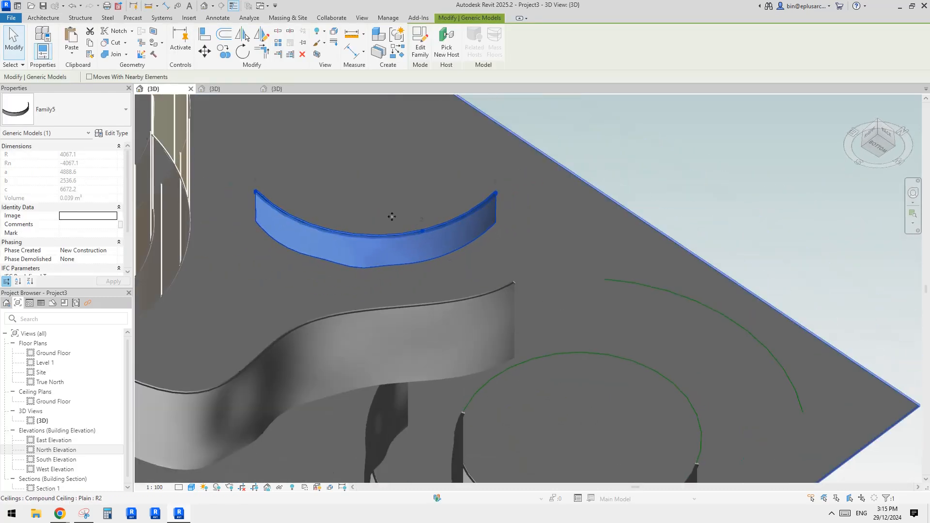
{"action": "middle_click_drag", "start_coordinate": [323, 152], "coordinate": [386, 182]}
{"action": "left_click", "coordinate": [43, 17]}
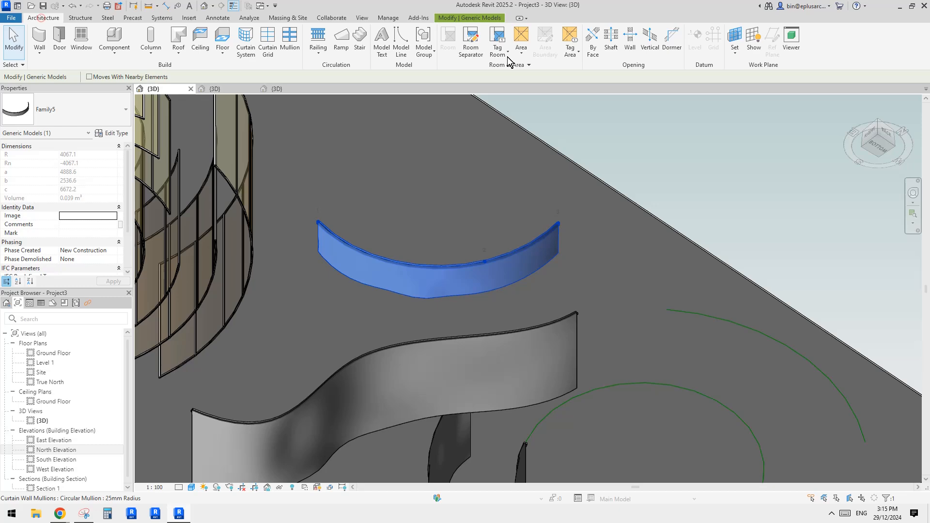
{"action": "left_click", "coordinate": [735, 36]}
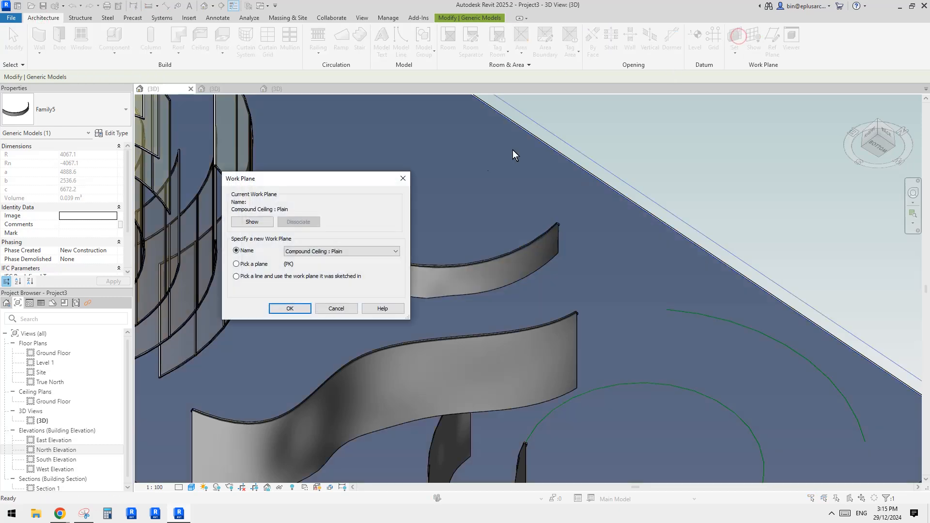
{"action": "left_click", "coordinate": [289, 308]}
Add a radial dimension to the upper arc edge of the placed Family5 form
{"action": "key", "text": "d"}
{"action": "key", "text": "i"}
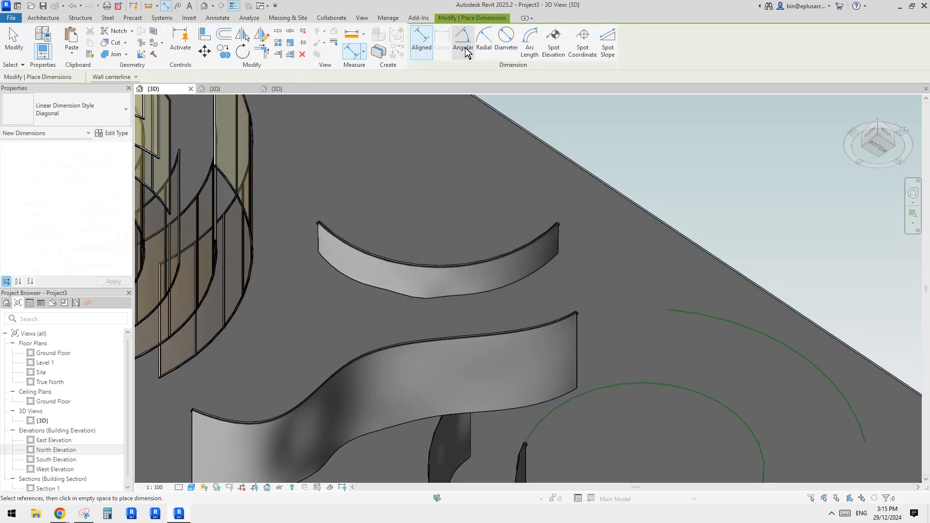
{"action": "left_click", "coordinate": [483, 42]}
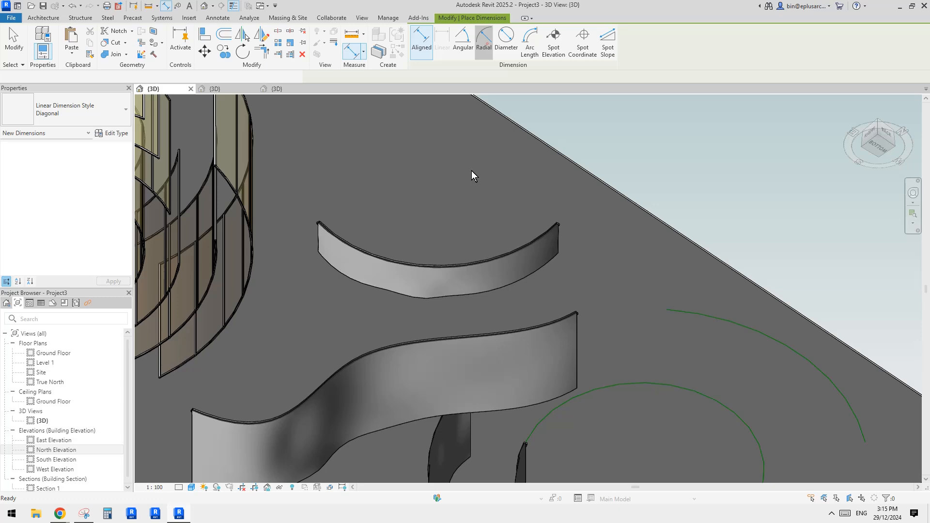
{"action": "left_click", "coordinate": [426, 265]}
{"action": "left_click", "coordinate": [437, 211]}
{"action": "middle_click_drag", "start_coordinate": [541, 249], "coordinate": [530, 278]}
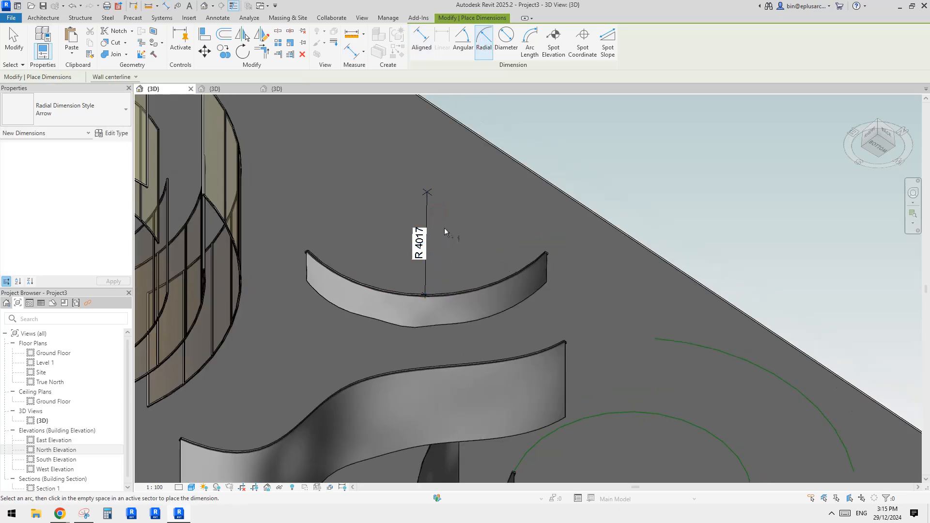
{"action": "middle_click_drag", "start_coordinate": [443, 227], "coordinate": [636, 306], "text": "shift"}
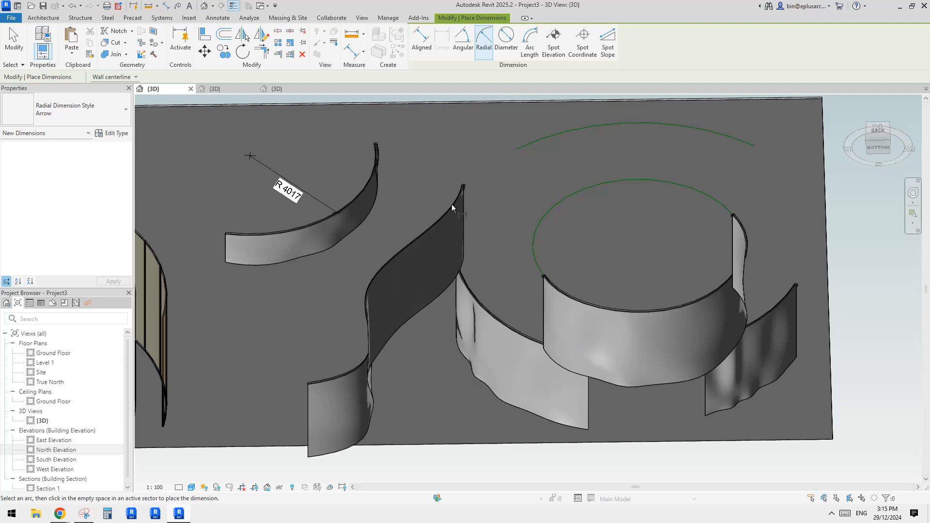
{"action": "middle_click_drag", "start_coordinate": [440, 263], "coordinate": [382, 237], "text": "shift"}
{"action": "key", "text": "Escape"}
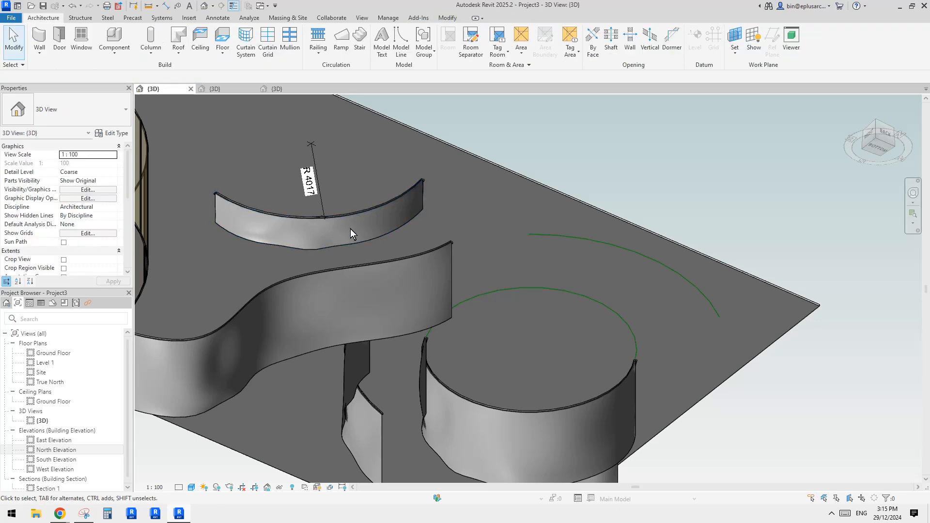
Place a second, smaller Family5 arc on the ceiling beside the dimensioned one, using Create Similar and three points
{"action": "scroll", "coordinate": [376, 260], "scroll_direction": "up", "scroll_amount": 2}
{"action": "middle_click_drag", "start_coordinate": [379, 273], "coordinate": [375, 254], "text": "shift"}
{"action": "left_click", "coordinate": [349, 228]}
{"action": "left_click", "coordinate": [411, 208]}
{"action": "middle_click_drag", "start_coordinate": [410, 208], "coordinate": [344, 207], "text": "shift"}
{"action": "key", "text": "c"}
{"action": "key", "text": "s"}
{"action": "middle_click_drag", "start_coordinate": [274, 323], "coordinate": [399, 259]}
{"action": "scroll", "coordinate": [283, 342], "scroll_direction": "down", "scroll_amount": 1}
{"action": "middle_click_drag", "start_coordinate": [374, 201], "coordinate": [373, 257]}
{"action": "scroll", "coordinate": [373, 257], "scroll_direction": "down", "scroll_amount": 1}
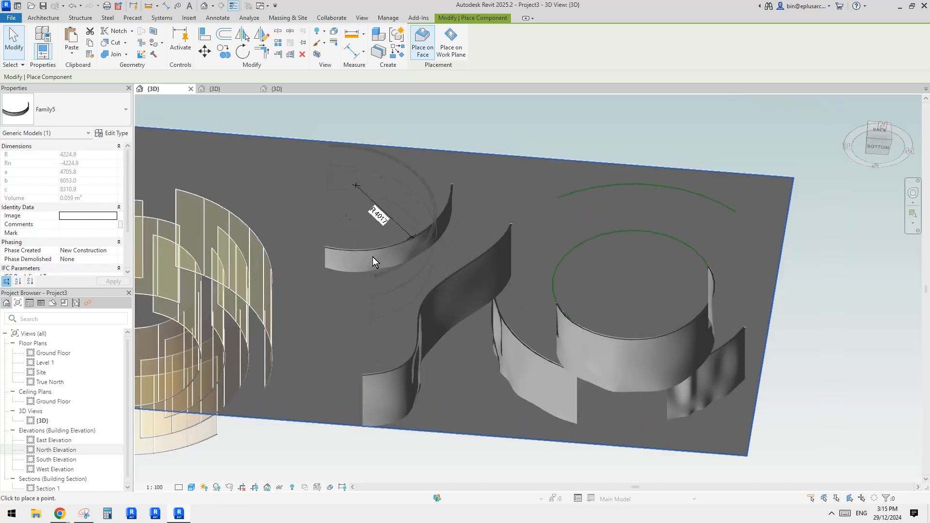
{"action": "middle_click_drag", "start_coordinate": [309, 227], "coordinate": [335, 261]}
{"action": "scroll", "coordinate": [334, 261], "scroll_direction": "up", "scroll_amount": 1}
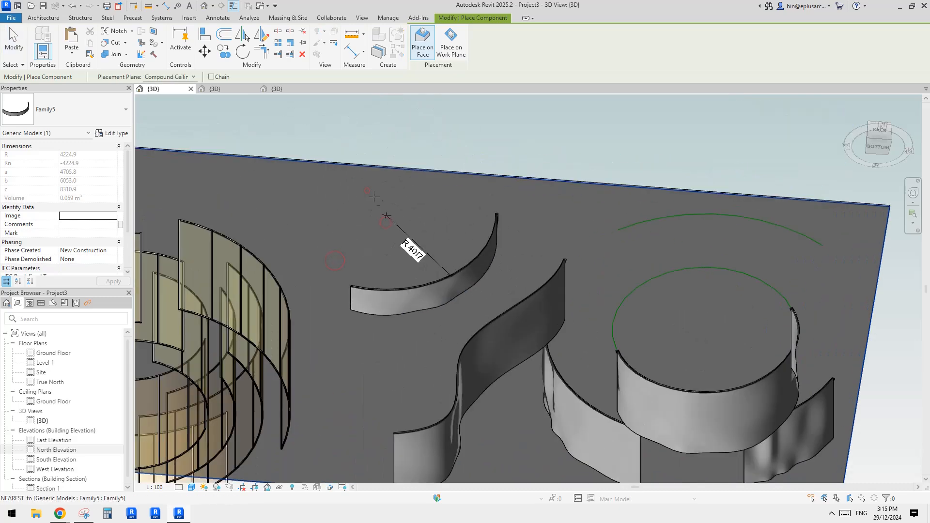
{"action": "left_click", "coordinate": [423, 227]}
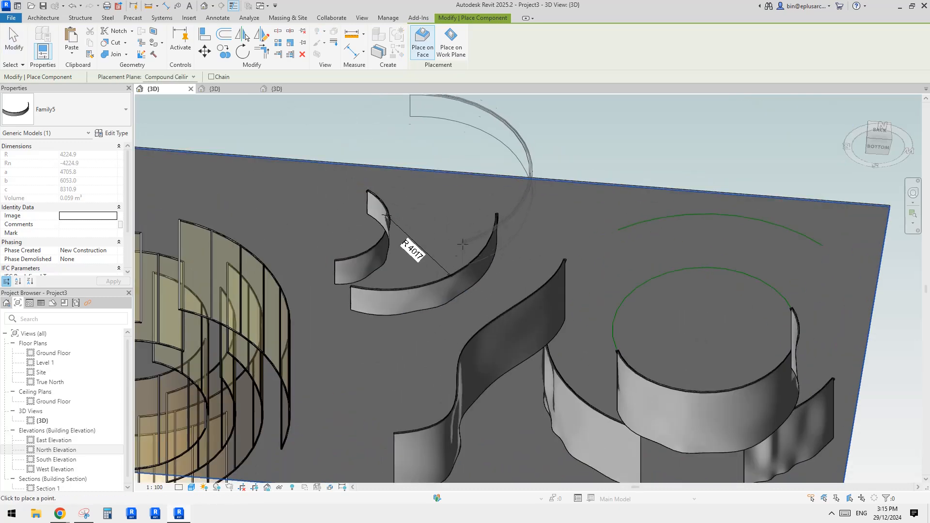
Place a third three-point Family5 arc between the dimensioned form and the S-shaped form, and end component placement
{"action": "middle_click_drag", "start_coordinate": [462, 244], "coordinate": [452, 245]}
{"action": "middle_click_drag", "start_coordinate": [567, 292], "coordinate": [426, 270], "text": "shift"}
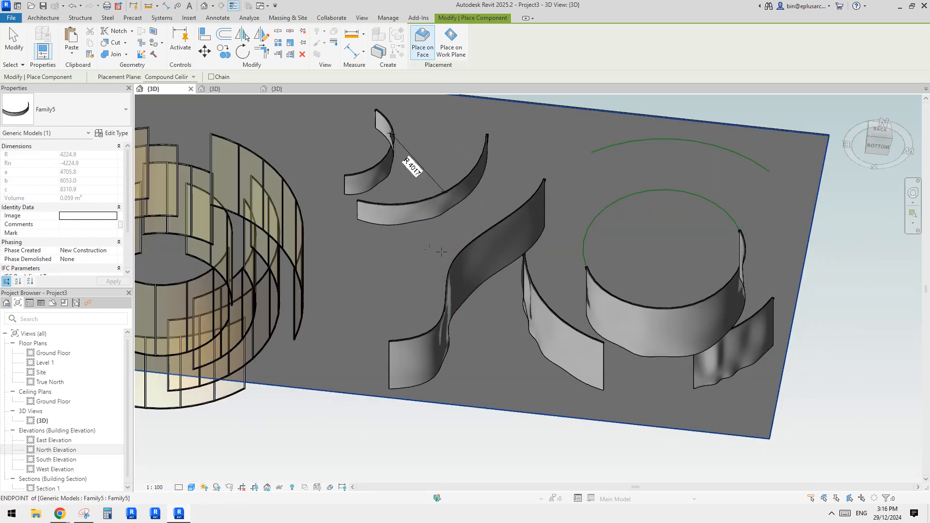
{"action": "left_click", "coordinate": [441, 252]}
{"action": "key", "text": "Escape"}
{"action": "key", "text": "Escape"}
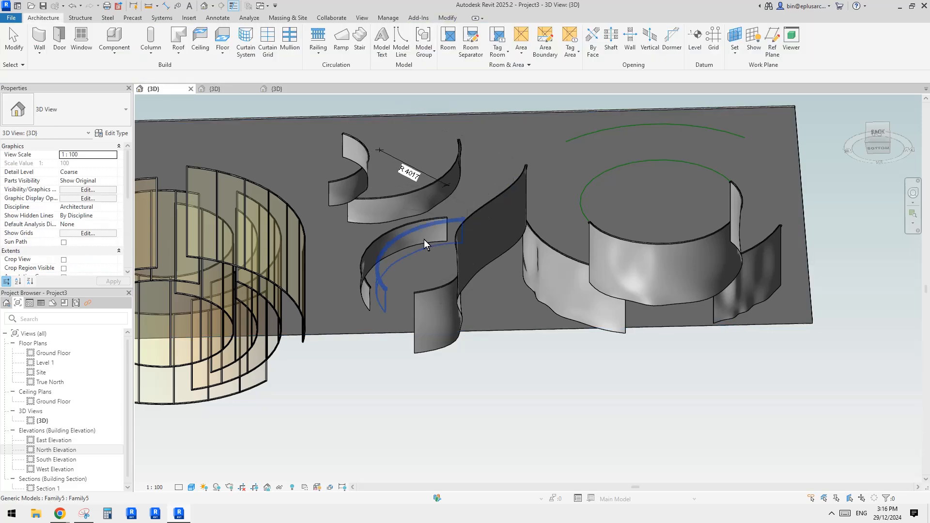
Examine the three placed Family5 arcs under the ceiling from several angles
{"action": "middle_click_drag", "start_coordinate": [422, 239], "coordinate": [460, 281], "text": "shift"}
{"action": "left_click", "coordinate": [466, 180]}
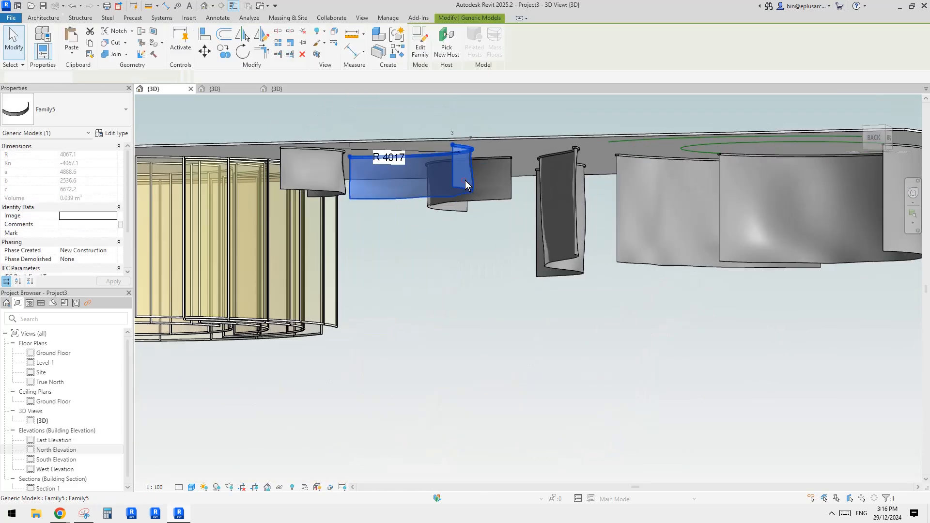
{"action": "middle_click_drag", "start_coordinate": [465, 181], "coordinate": [458, 218], "text": "shift"}
{"action": "key", "text": "Escape"}
{"action": "middle_click_drag", "start_coordinate": [456, 252], "coordinate": [428, 225], "text": "shift"}
{"action": "left_click", "coordinate": [413, 224]}
{"action": "key", "text": "Escape"}
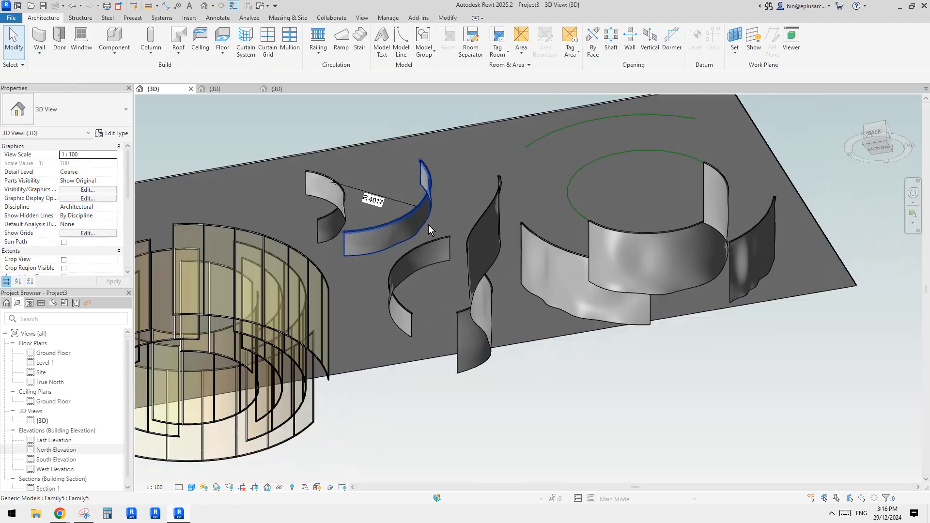
{"action": "left_click", "coordinate": [334, 201]}
{"action": "middle_click_drag", "start_coordinate": [334, 202], "coordinate": [517, 255], "text": "shift"}
{"action": "key", "text": "Escape"}
Inspect the Family4 form that follows the green circle and compare its curve with the neighbouring forms
{"action": "scroll", "coordinate": [507, 336], "scroll_direction": "up", "scroll_amount": 2}
{"action": "mouse_move", "coordinate": [514, 333]}
{"action": "middle_mouse_down"}
{"action": "mouse_move", "coordinate": [529, 326]}
{"action": "mouse_move", "coordinate": [492, 327]}
{"action": "mouse_move", "coordinate": [515, 324]}
{"action": "middle_mouse_up"}
{"action": "left_click", "coordinate": [606, 300]}
{"action": "scroll", "coordinate": [460, 197], "scroll_direction": "down", "scroll_amount": 1}
{"action": "middle_click_drag", "start_coordinate": [461, 196], "coordinate": [473, 283]}
{"action": "scroll", "coordinate": [529, 333], "scroll_direction": "up", "scroll_amount": 1}
{"action": "middle_click_drag", "start_coordinate": [530, 333], "coordinate": [521, 329]}
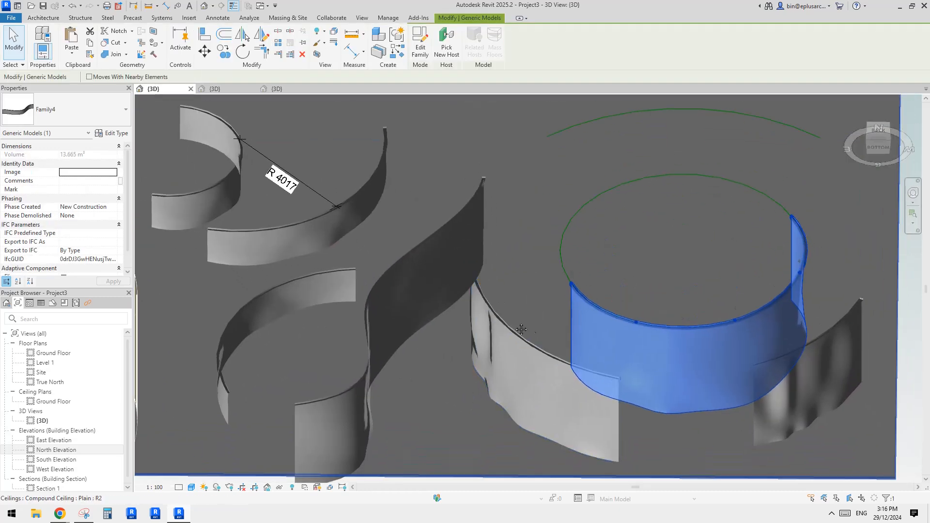
{"action": "key", "text": "Escape"}
{"action": "middle_click_drag", "start_coordinate": [621, 351], "coordinate": [597, 329]}
{"action": "left_click", "coordinate": [598, 328]}
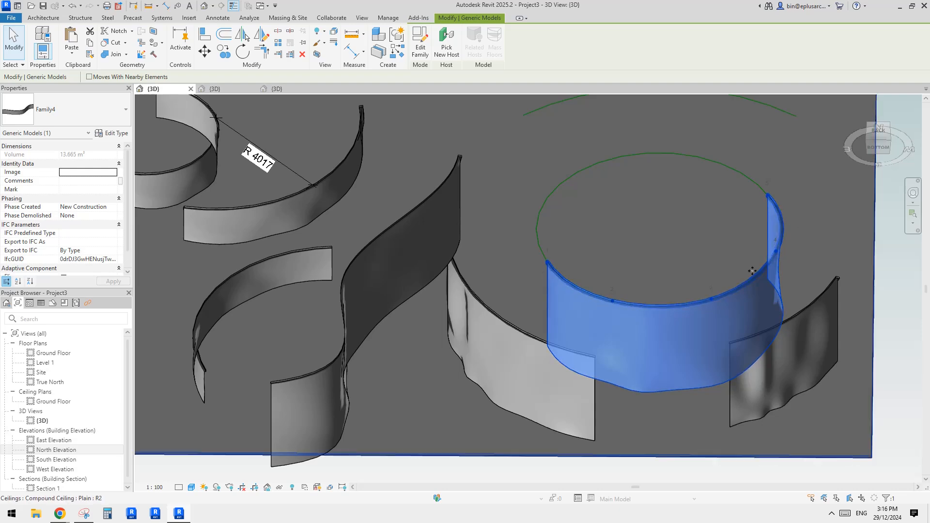
Swing the radial dimension on the Family5 form around to another point along its arc
{"action": "scroll", "coordinate": [598, 275], "scroll_direction": "down", "scroll_amount": 1}
{"action": "middle_click_drag", "start_coordinate": [345, 231], "coordinate": [453, 282]}
{"action": "left_click", "coordinate": [429, 258]}
{"action": "scroll", "coordinate": [452, 283], "scroll_direction": "up", "scroll_amount": 2}
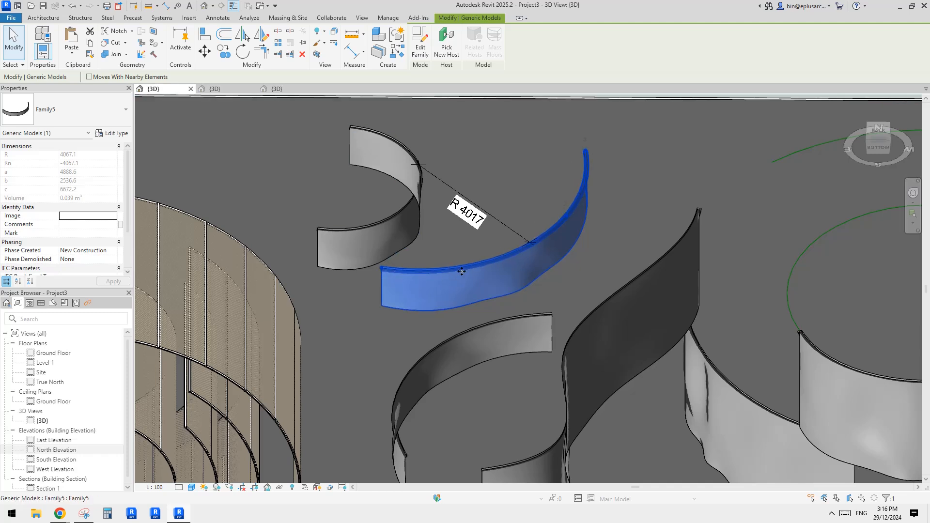
{"action": "middle_click_drag", "start_coordinate": [461, 272], "coordinate": [447, 278]}
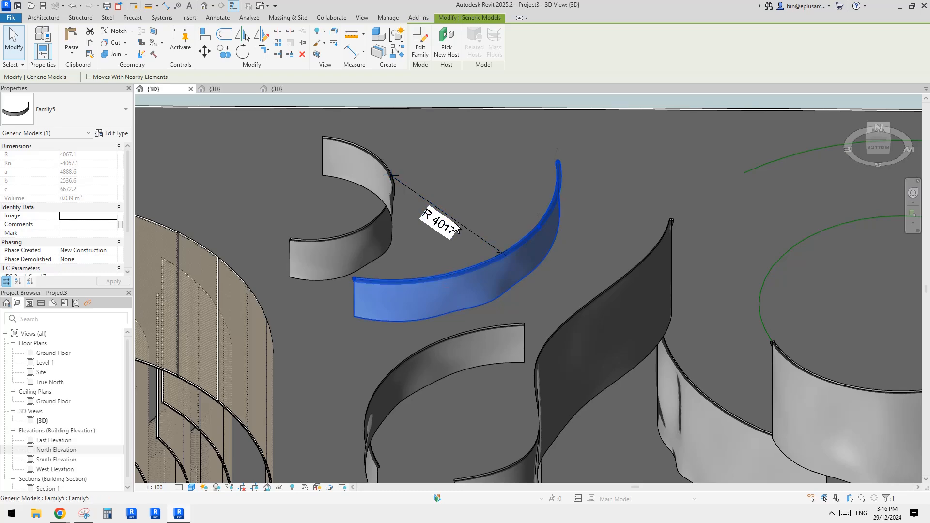
{"action": "left_click_drag", "start_coordinate": [478, 236], "coordinate": [456, 256]}
{"action": "key", "text": "Escape"}
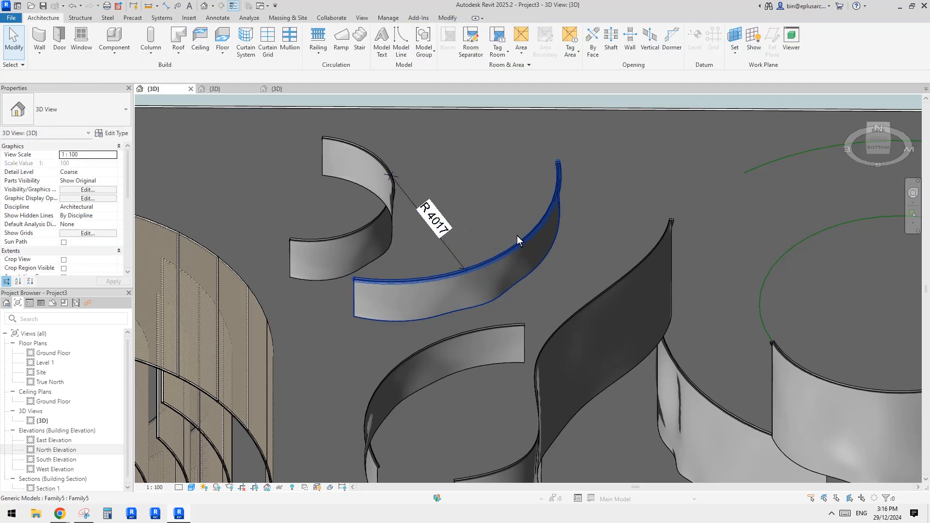
{"action": "scroll", "coordinate": [517, 235], "scroll_direction": "down", "scroll_amount": 3}
{"action": "middle_click_drag", "start_coordinate": [487, 253], "coordinate": [555, 212], "text": "shift"}
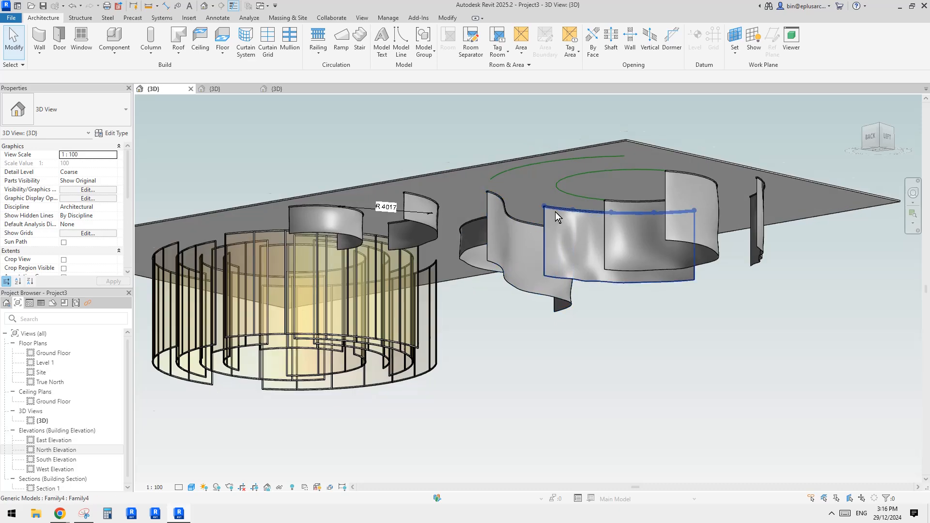
{"action": "scroll", "coordinate": [555, 211], "scroll_direction": "up", "scroll_amount": 2}
{"action": "middle_click_drag", "start_coordinate": [472, 222], "coordinate": [539, 279]}
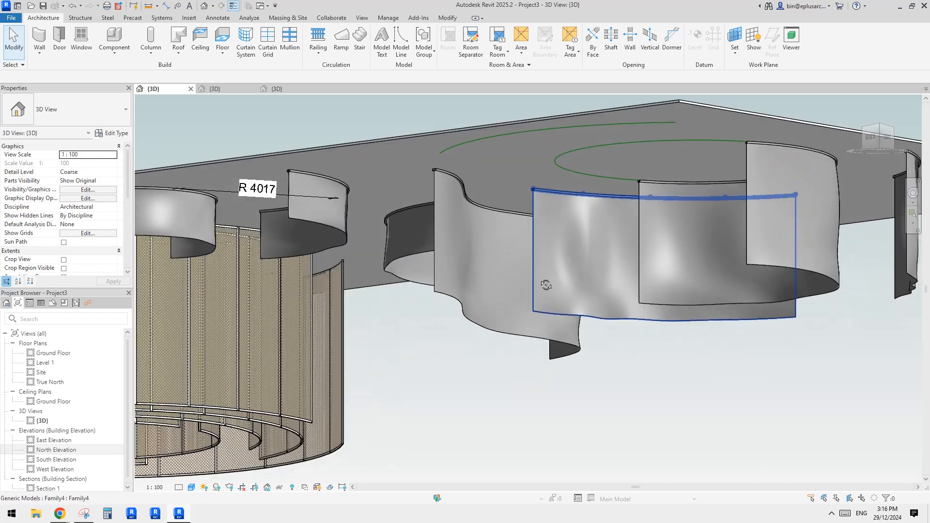